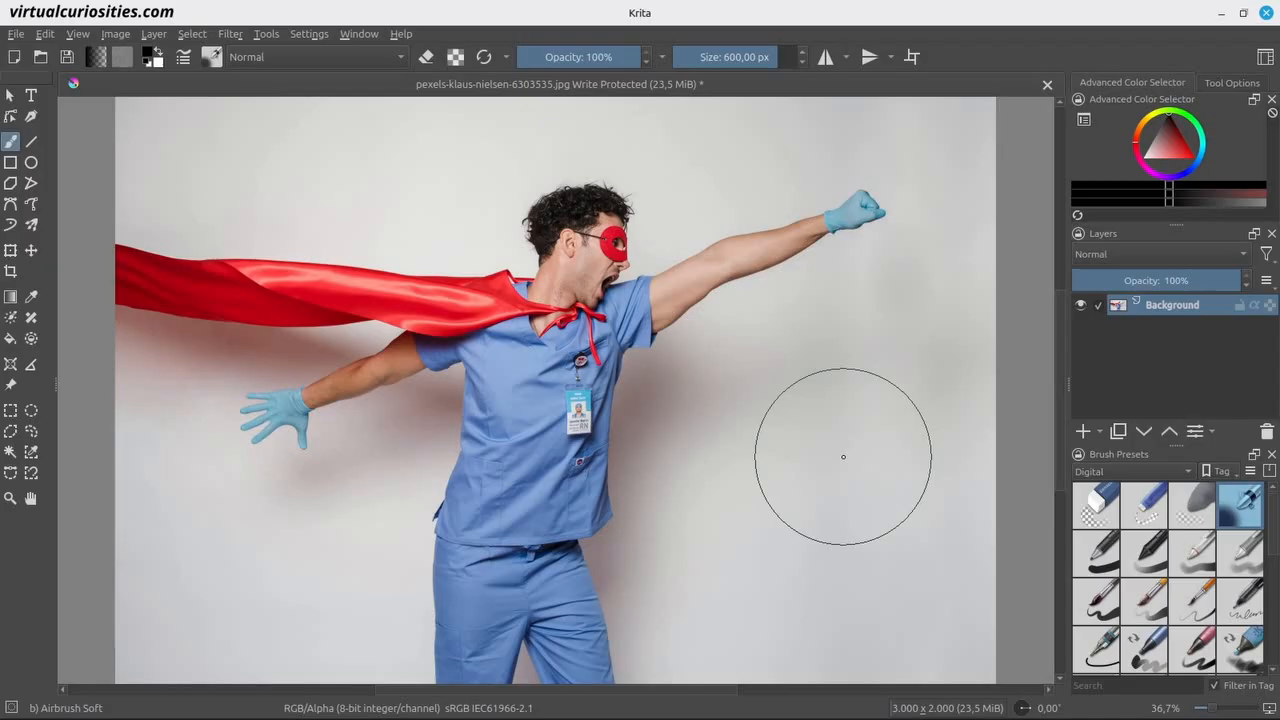
Add a filter layer above the background photo using the artistic Halftone filter with its default settings.
click(1099, 432)
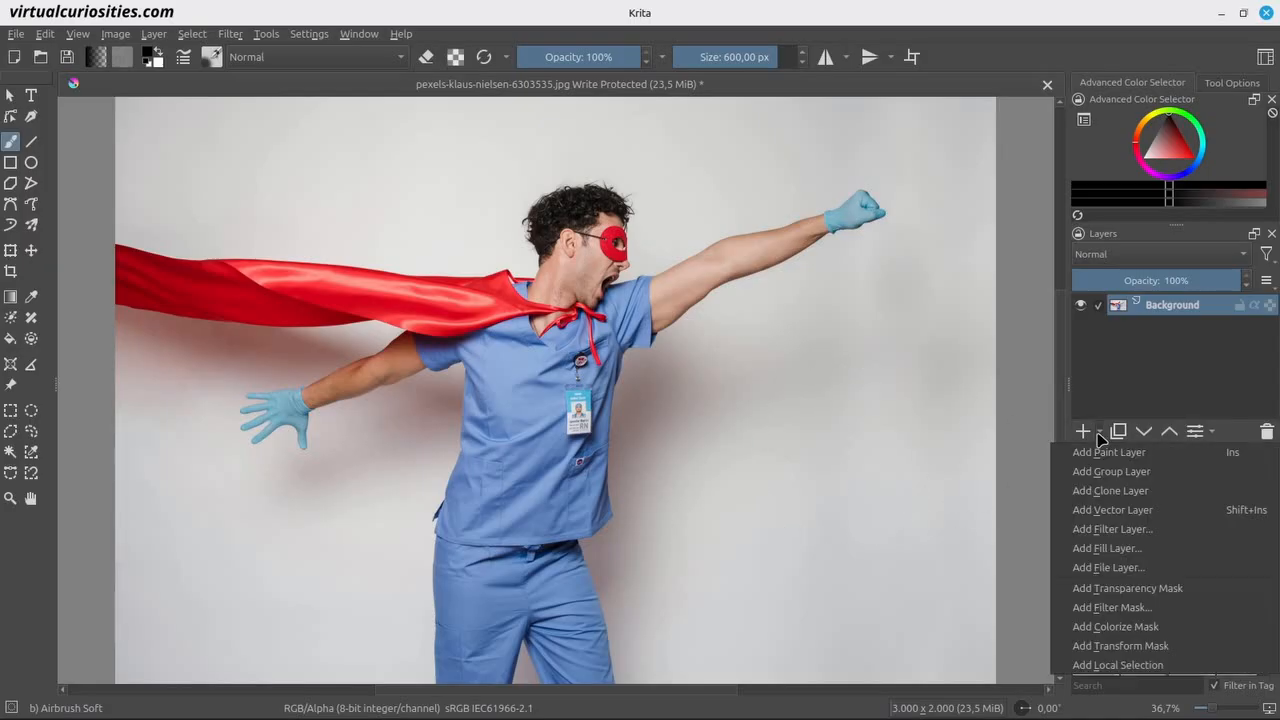
click(1140, 530)
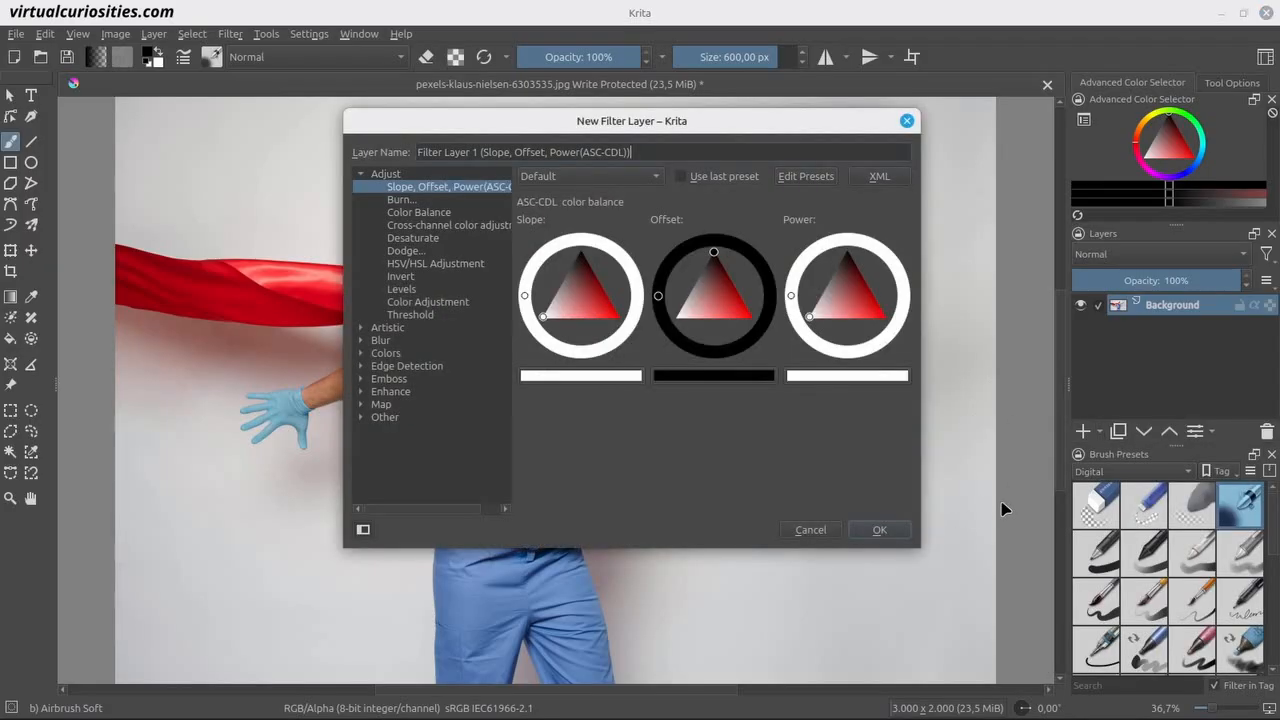
click(361, 174)
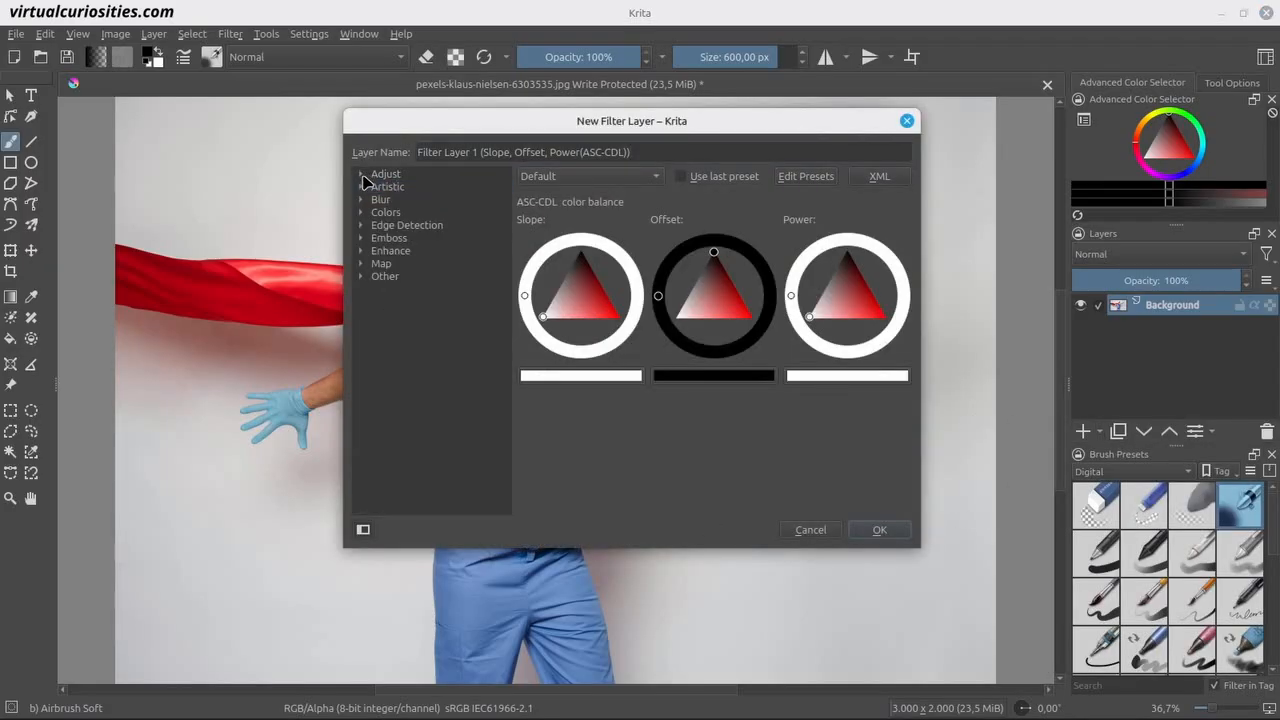
click(362, 187)
click(410, 200)
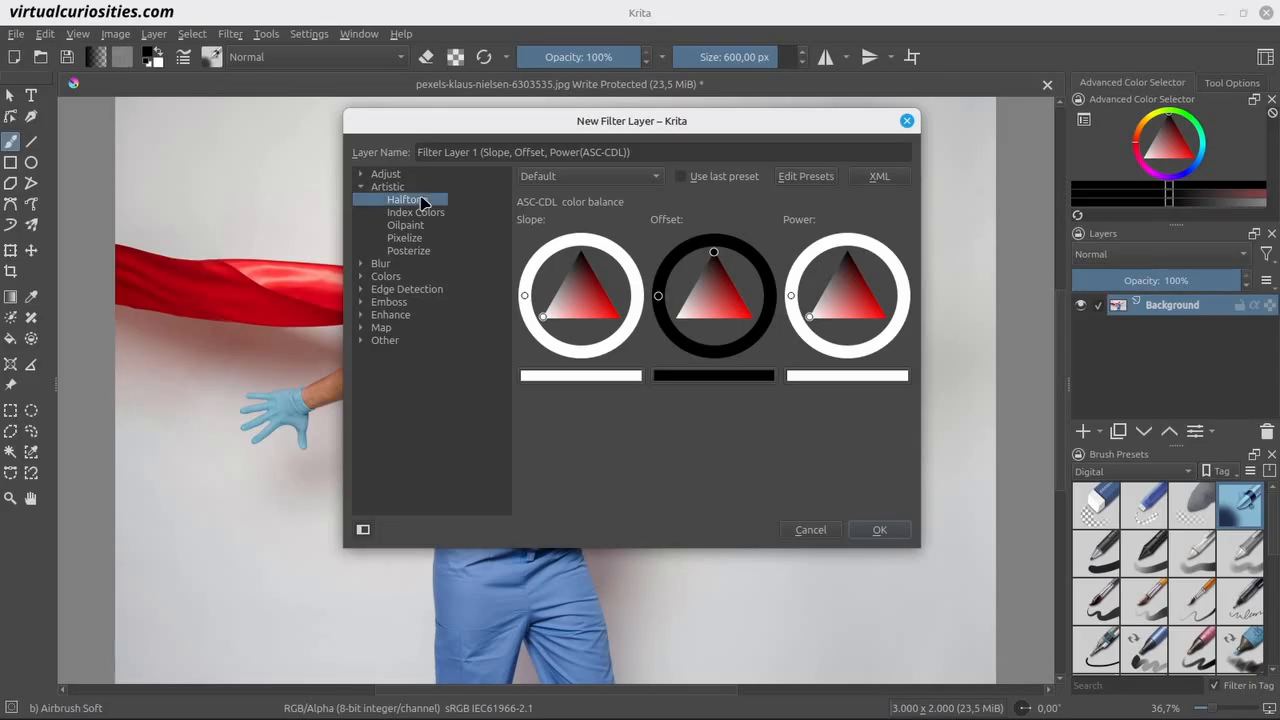
drag(467, 123, 807, 238)
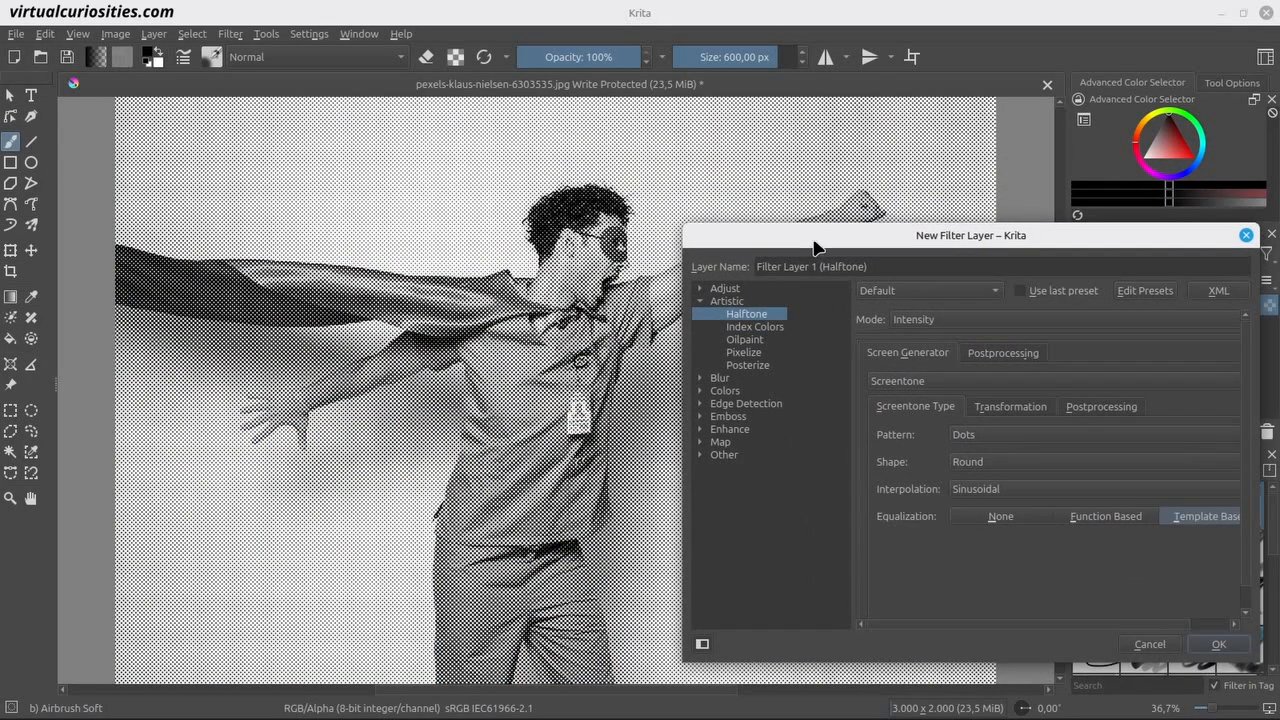
click(1218, 644)
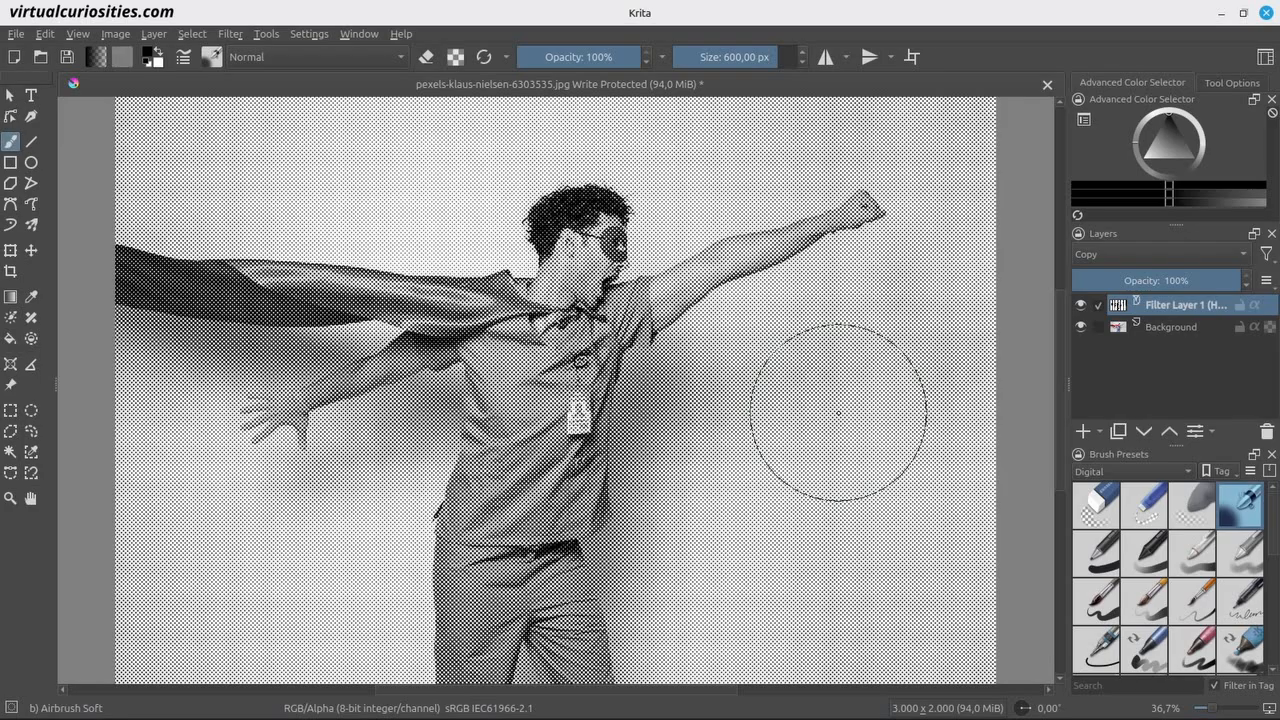
Examine the halftone dots up close around the man's face and shoulder, and reset the display.
scroll(671, 214, up, 5)
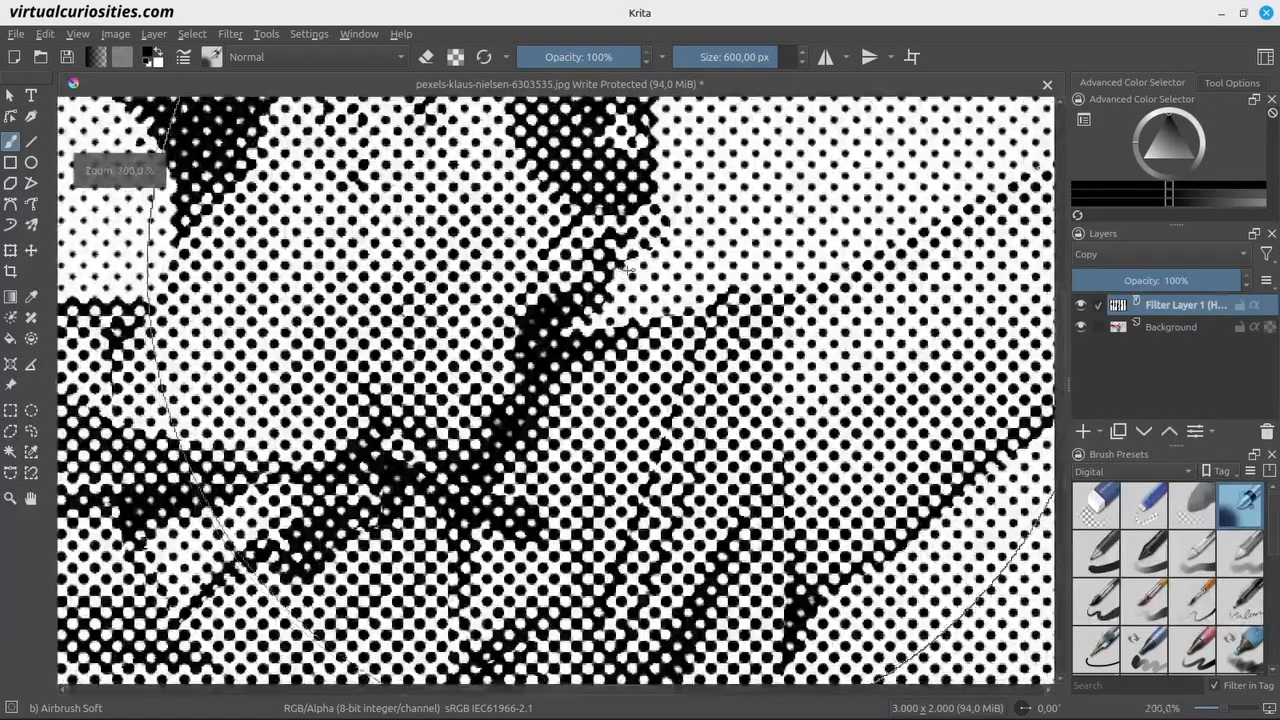
drag(670, 261, 607, 317)
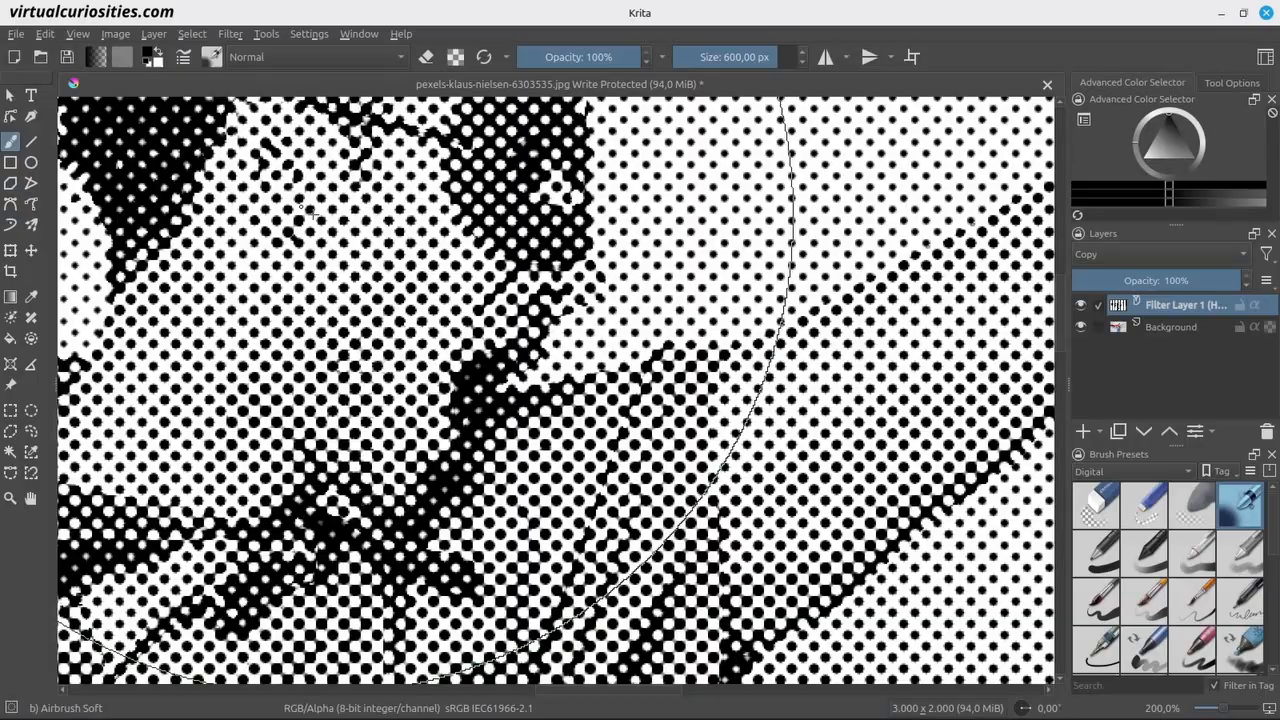
click(80, 34)
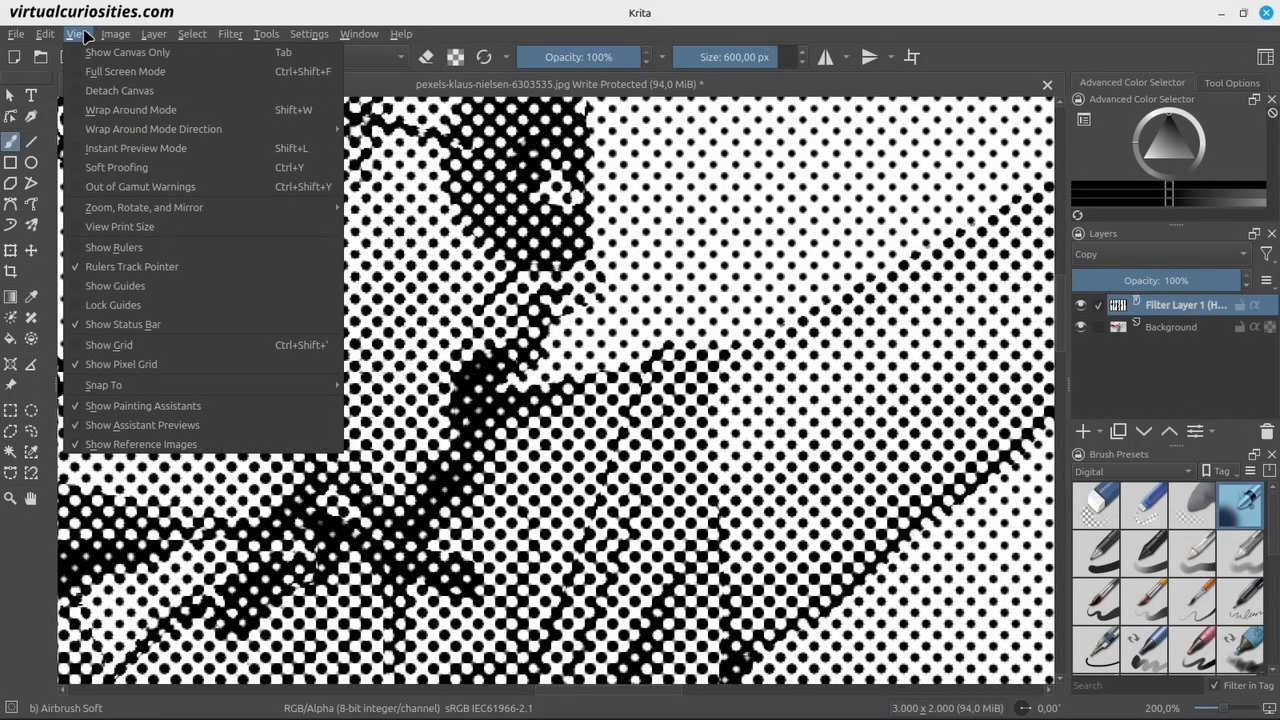
mouse_move(257, 208)
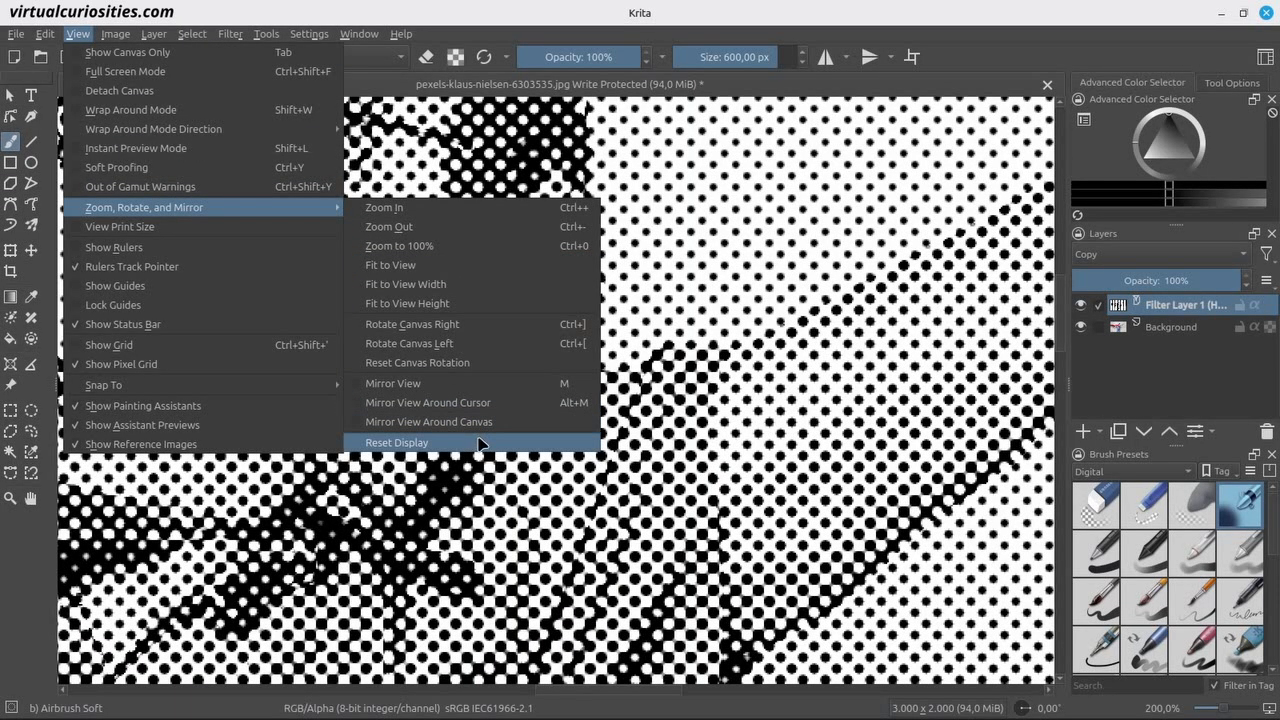
click(478, 443)
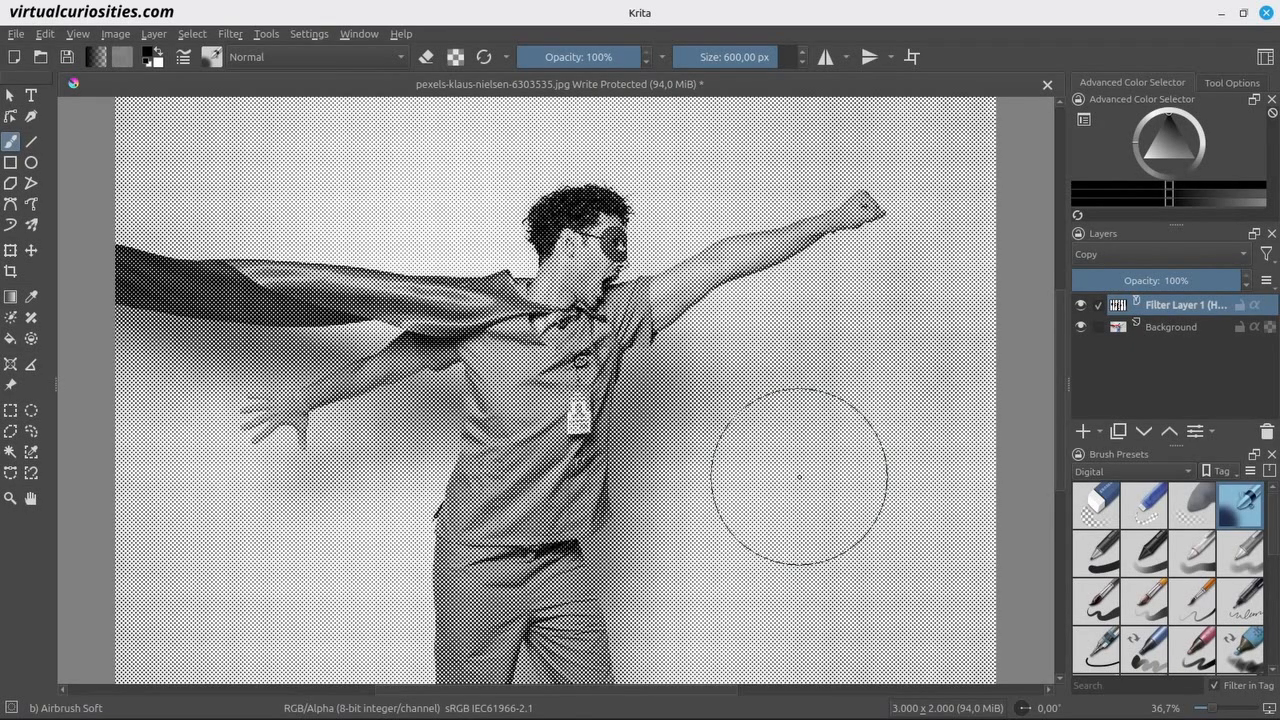
Hide the halftone layer and add a Desaturate filter layer above Background using the Luminosity (ITU-R BT.709) method.
click(1081, 305)
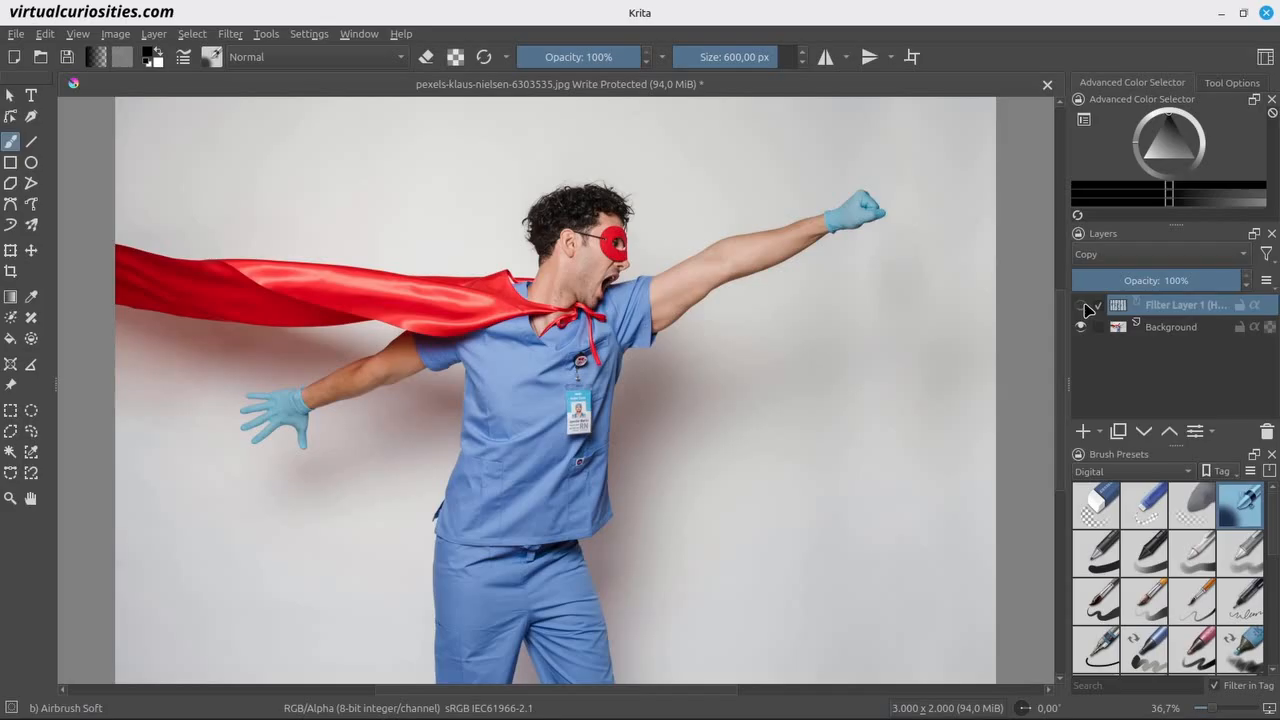
click(1170, 328)
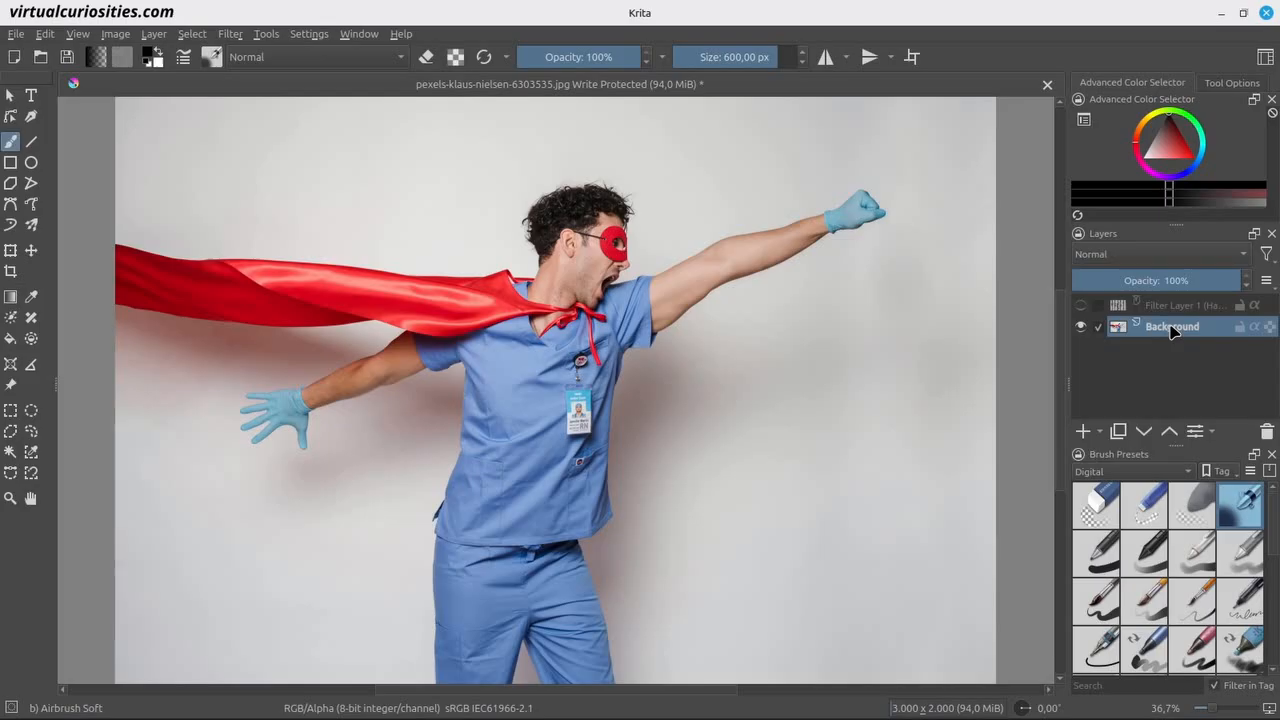
click(1102, 432)
click(1126, 528)
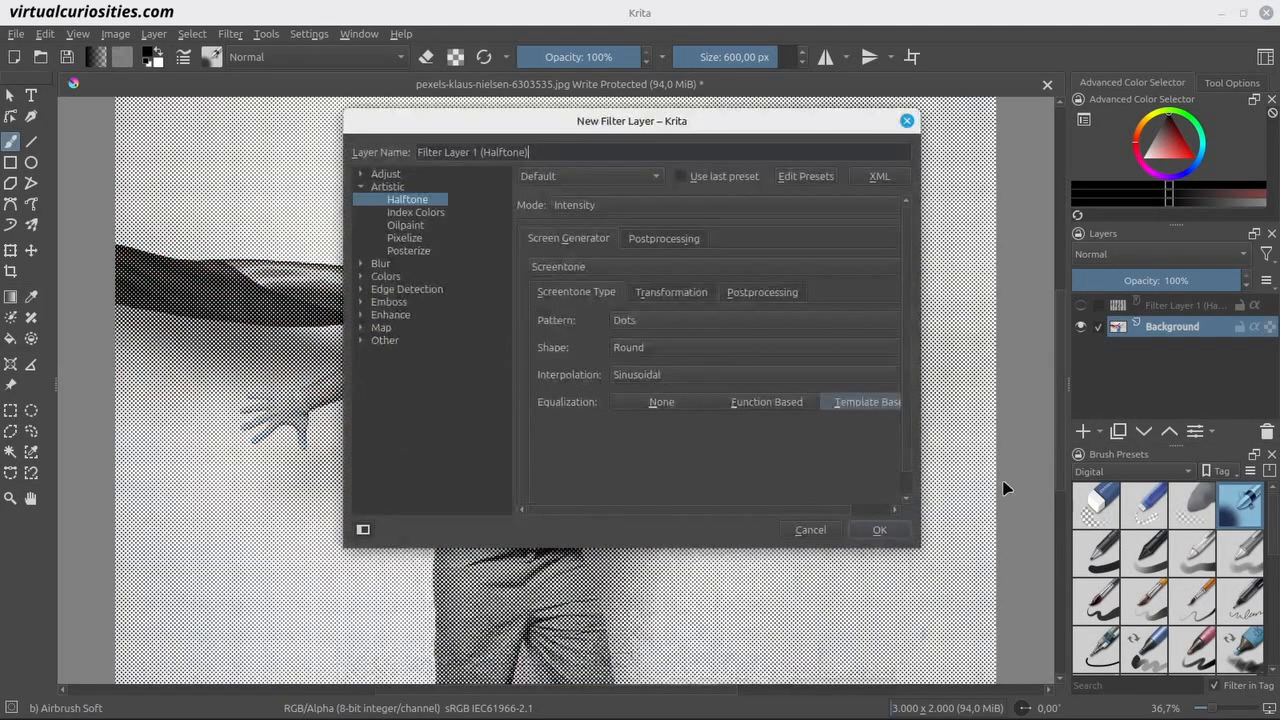
drag(635, 124, 1032, 228)
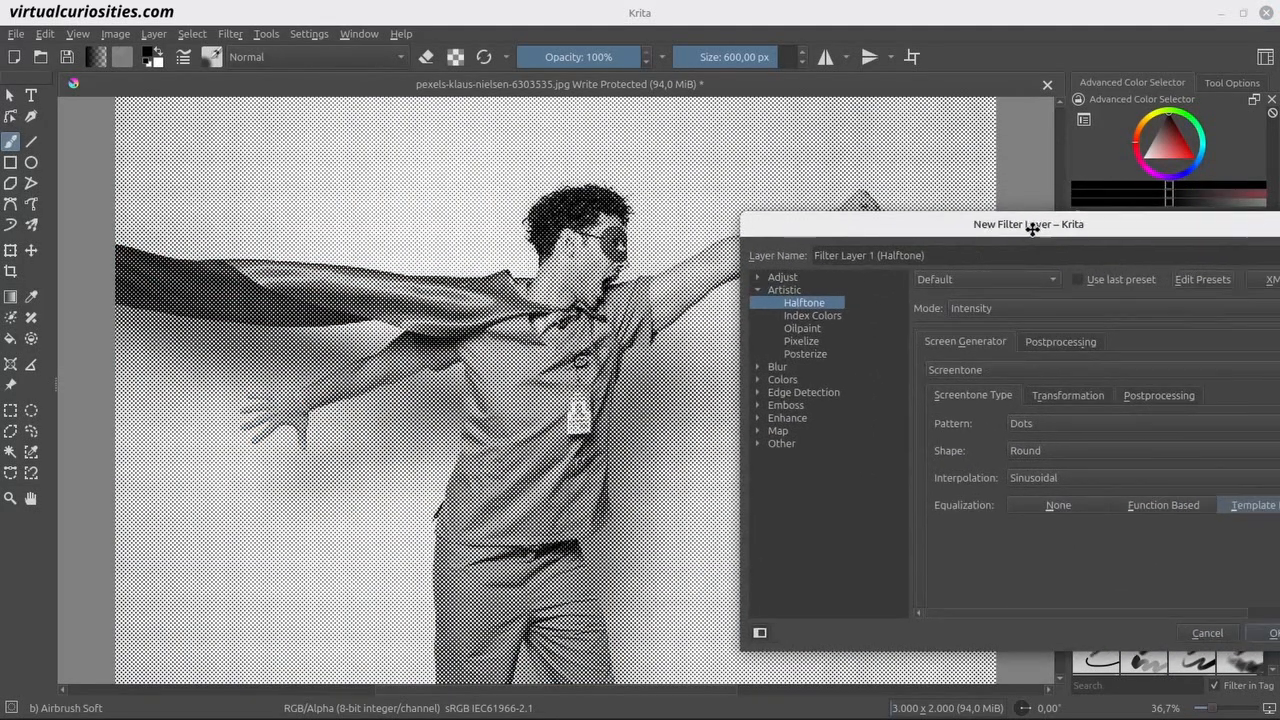
click(758, 277)
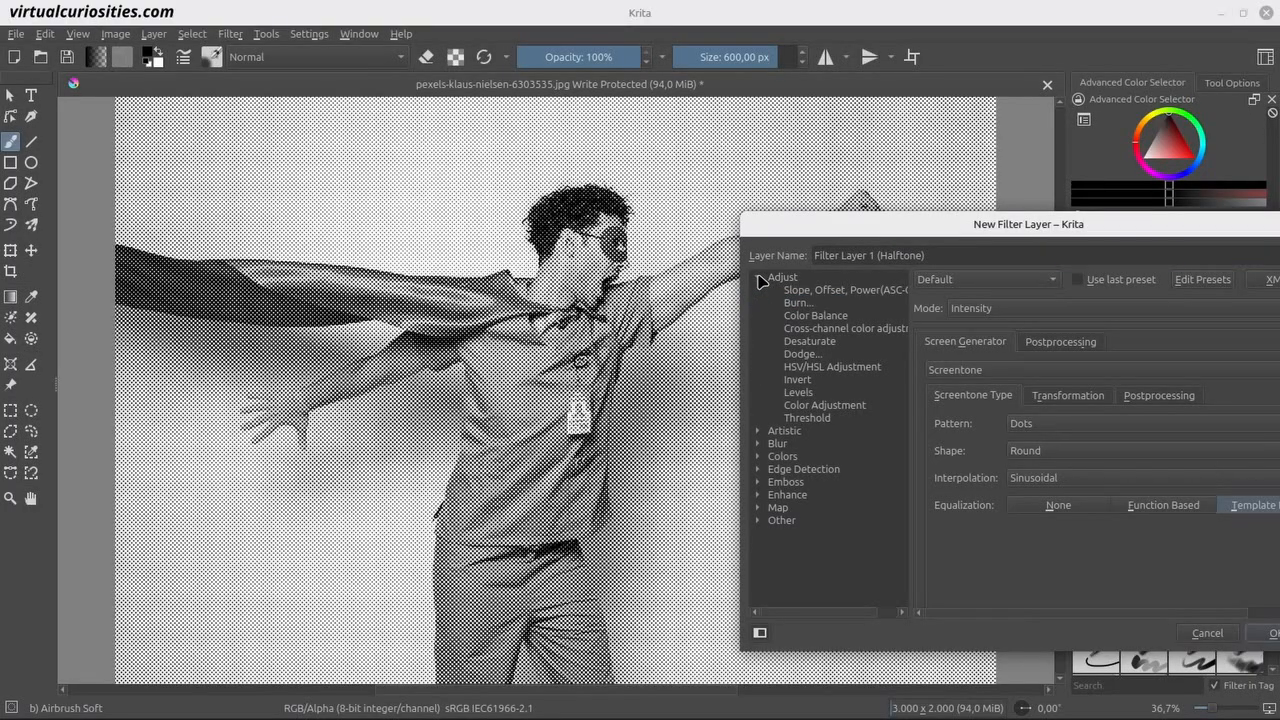
click(840, 342)
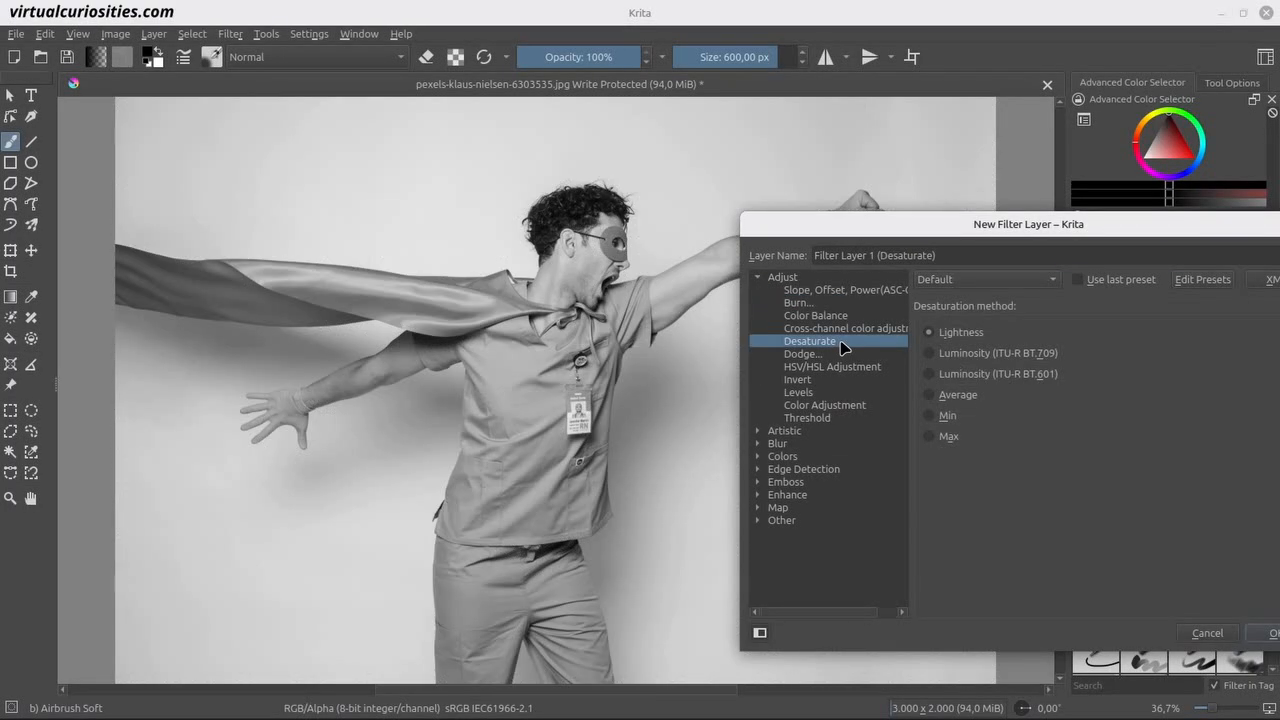
click(992, 358)
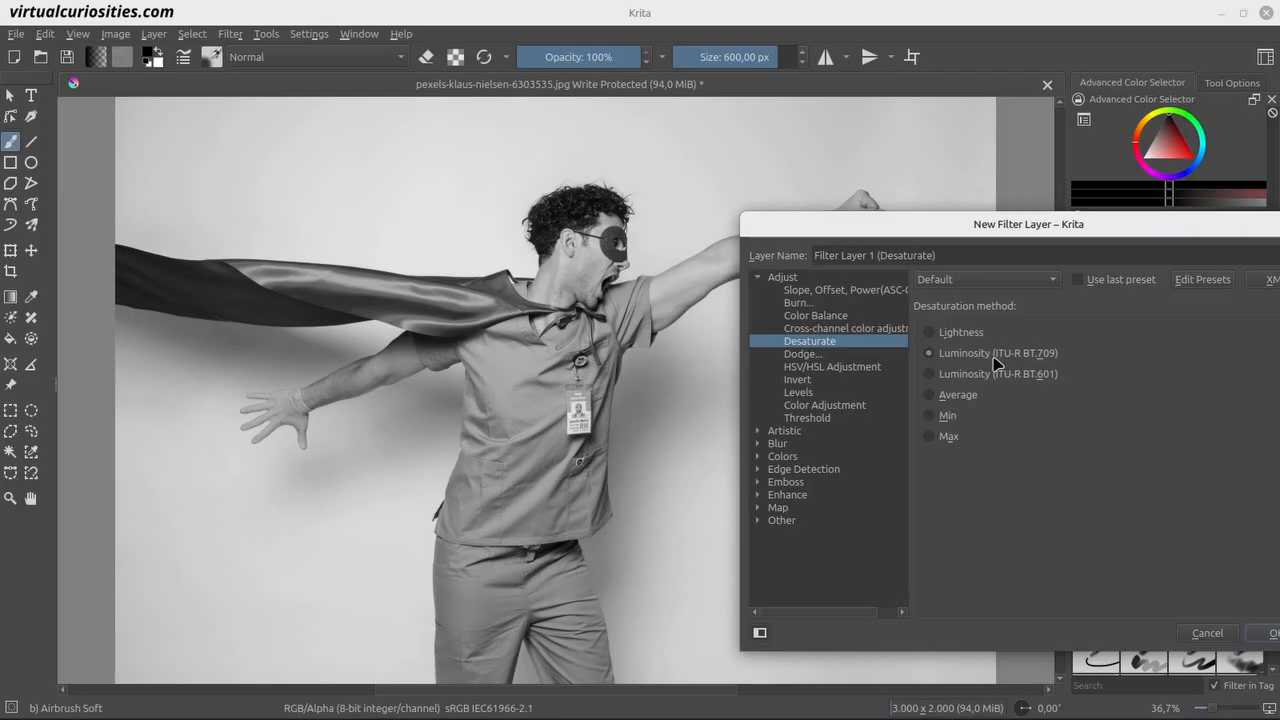
drag(974, 224, 756, 220)
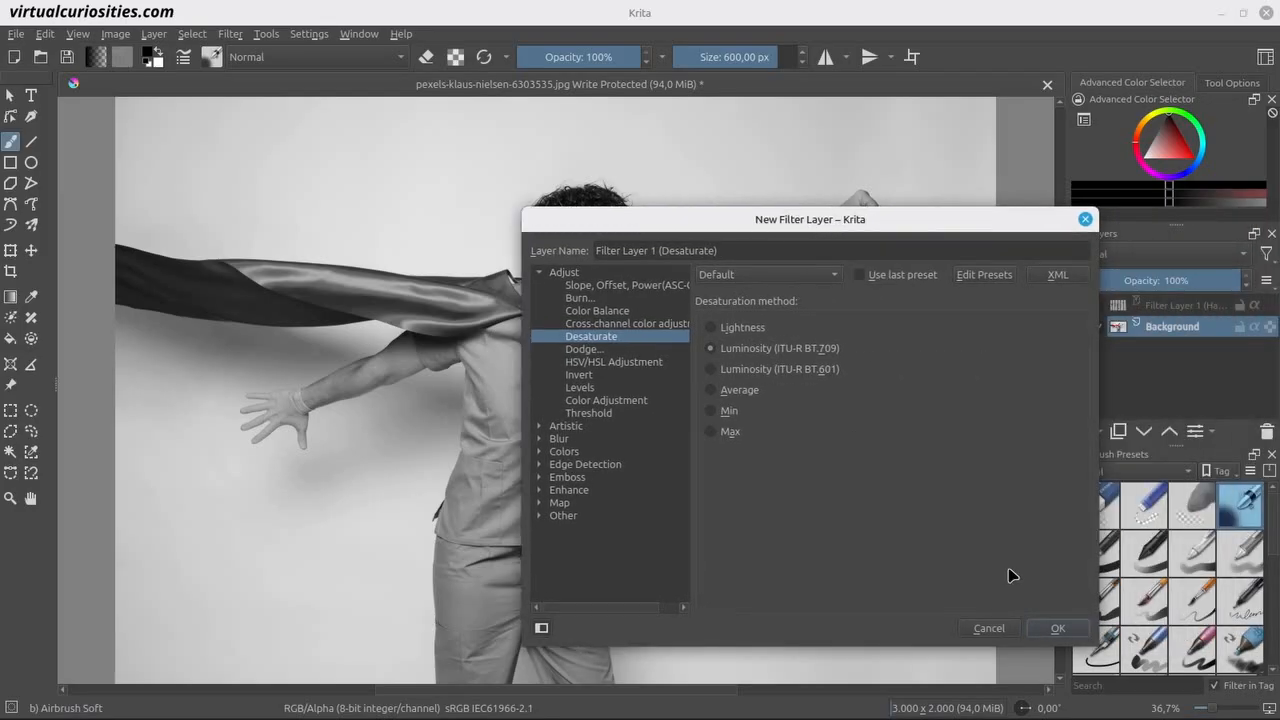
click(1056, 630)
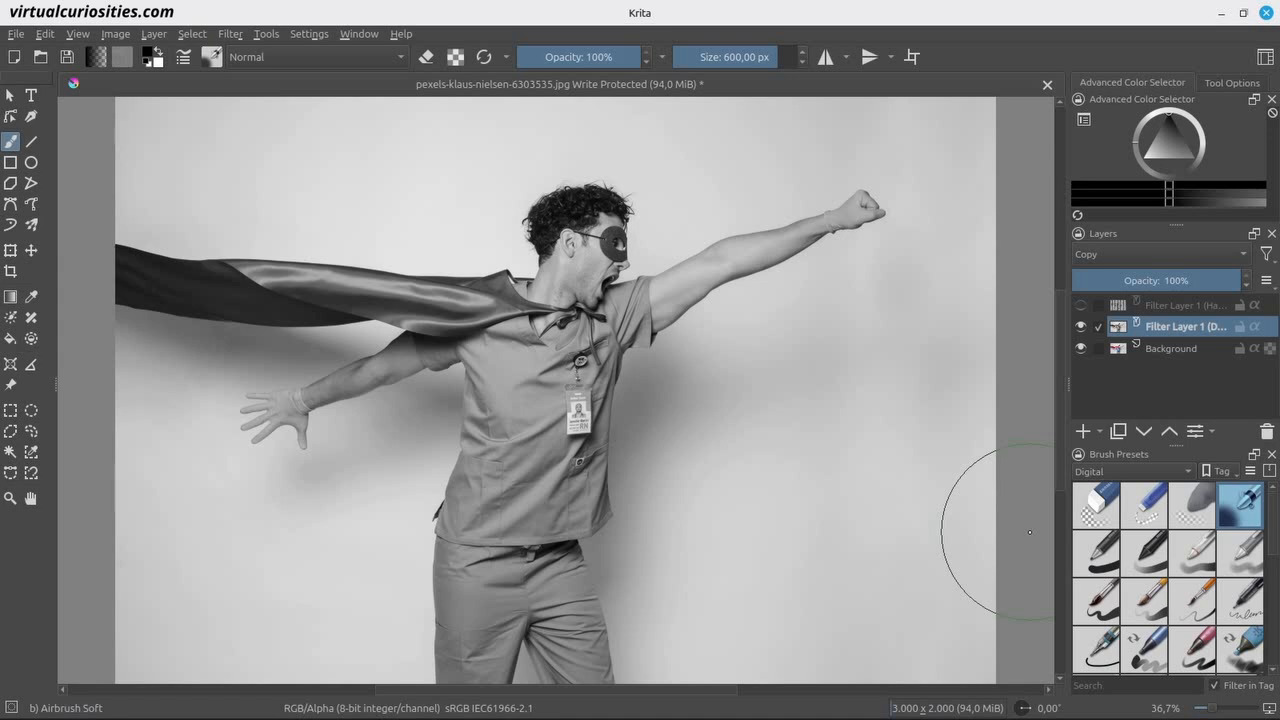
Add a Levels filter layer with default values directly above the desaturate layer.
click(1102, 432)
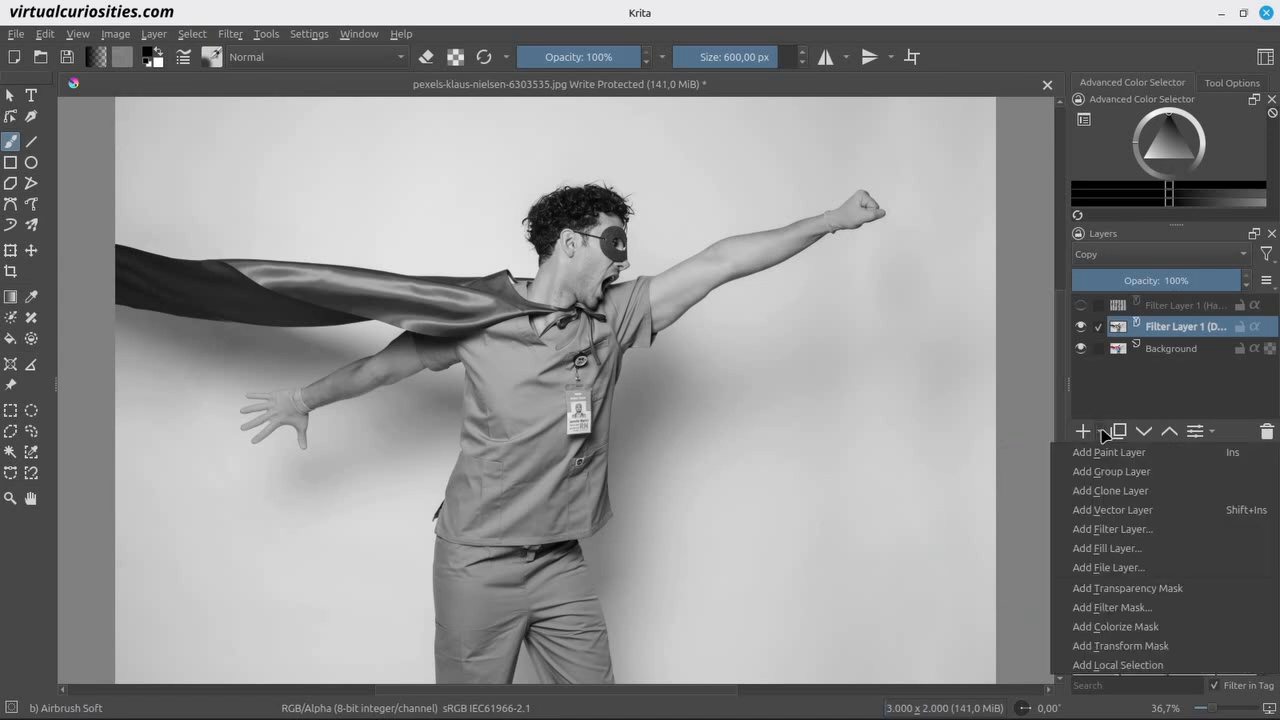
click(1112, 529)
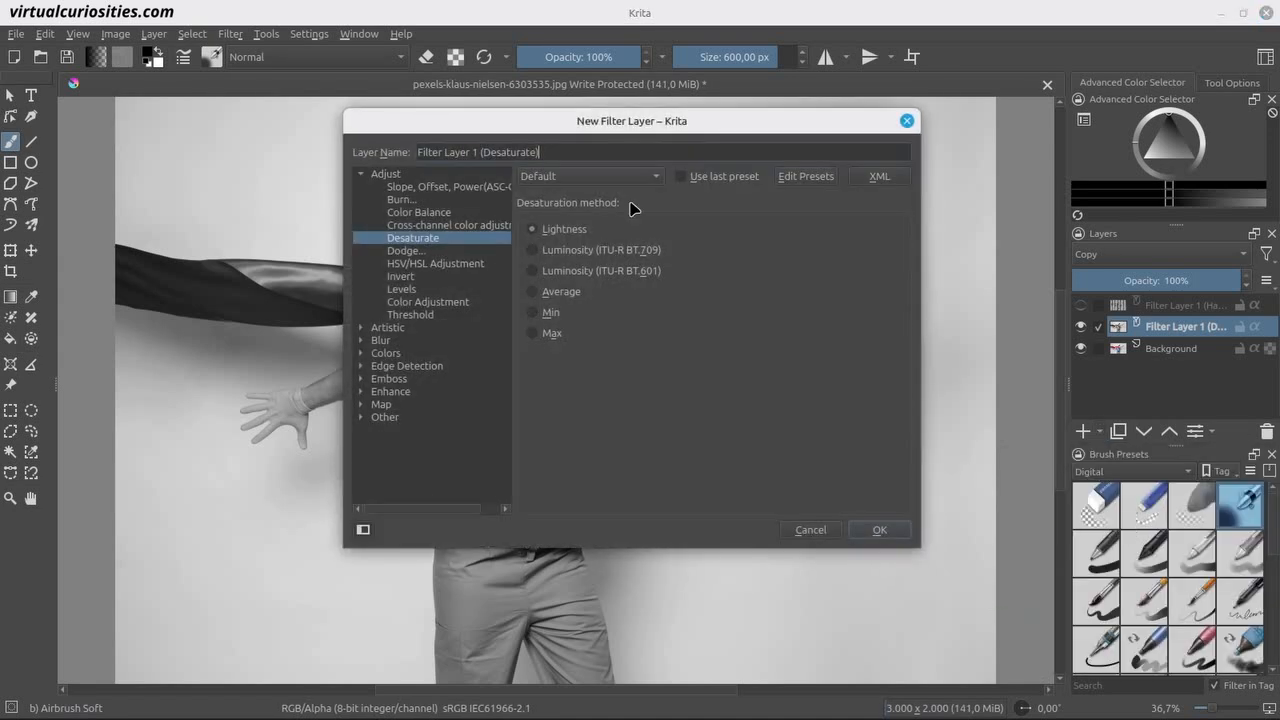
drag(560, 127, 900, 228)
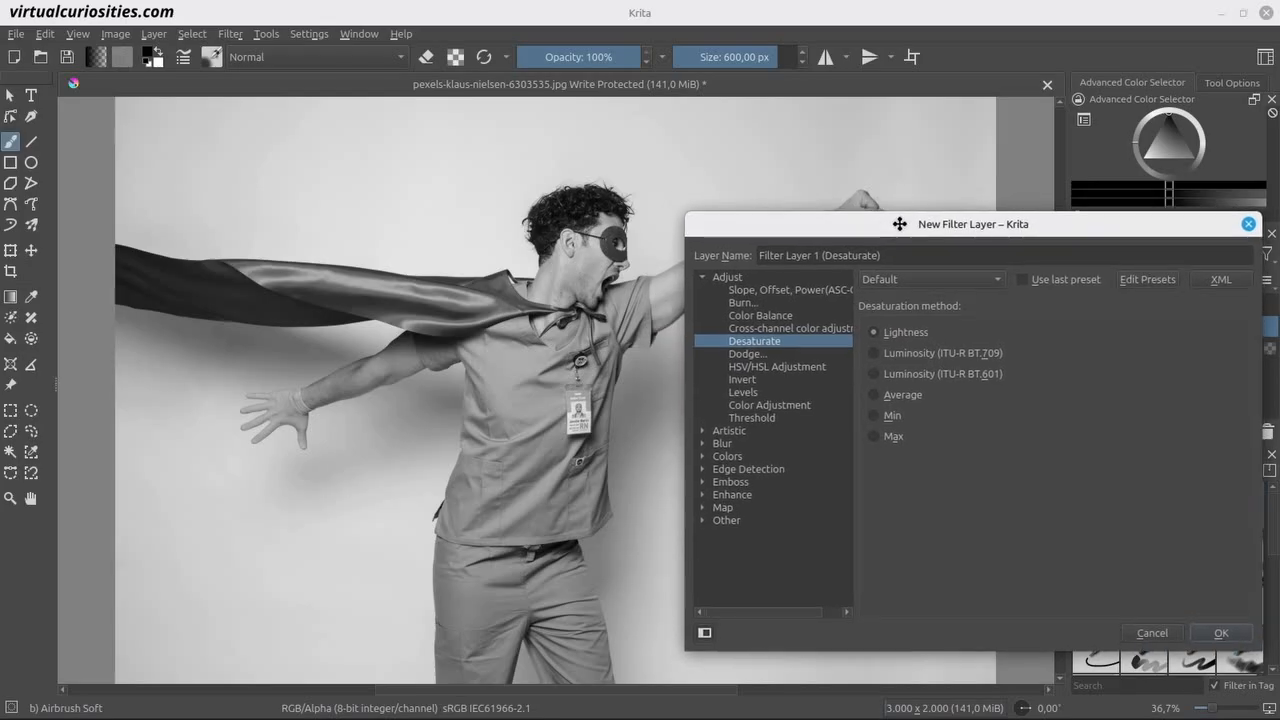
click(767, 394)
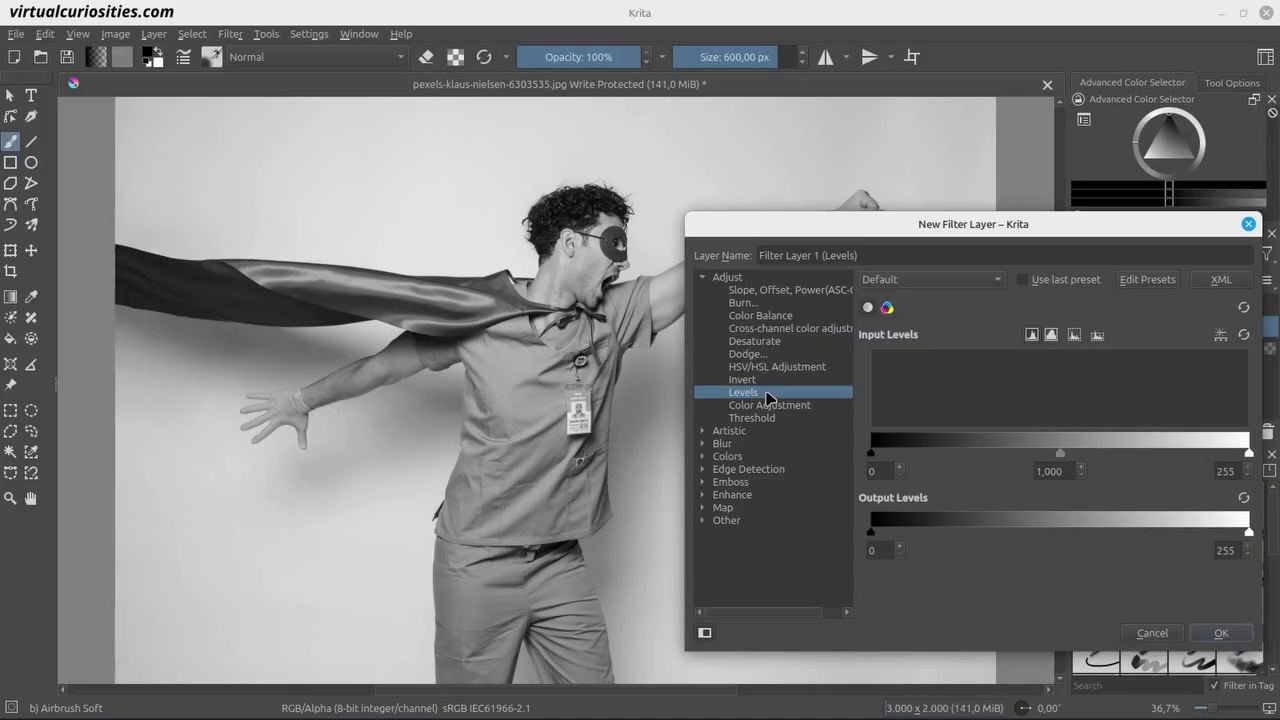
click(1228, 633)
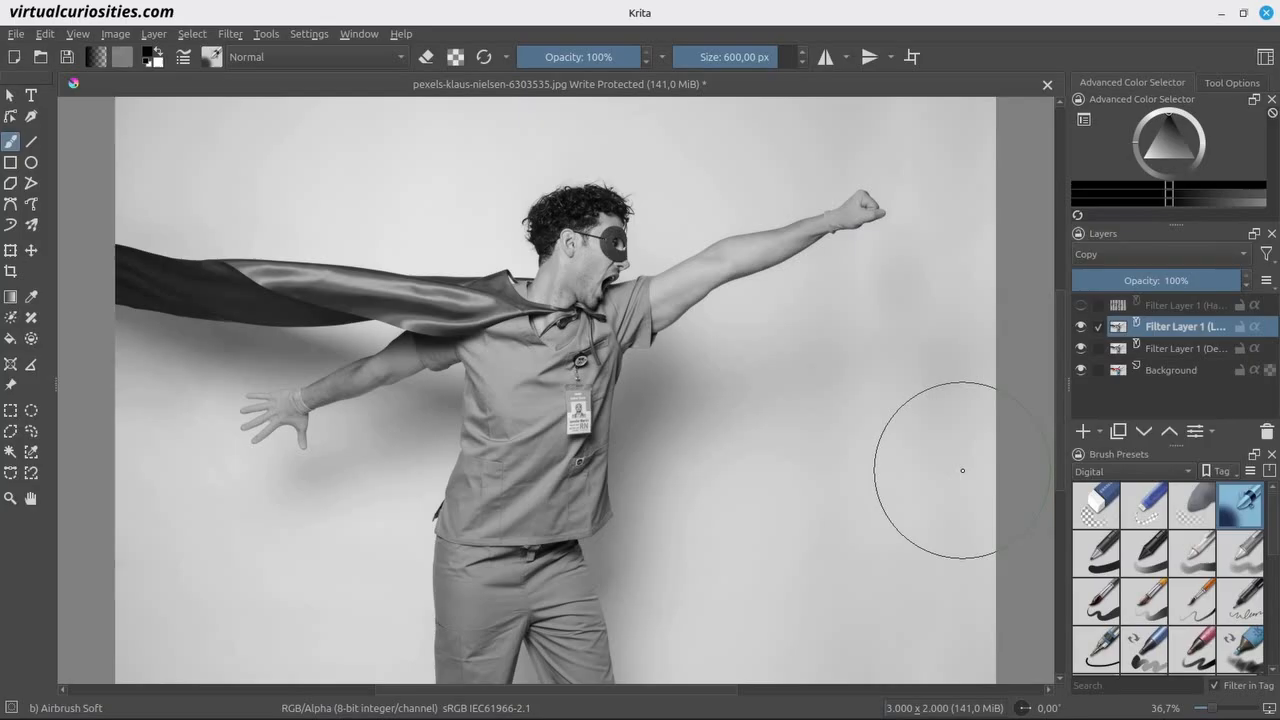
Raise the contrast in the Levels filter layer by setting the input black point to 65 and white point to 183.
right_click(1160, 328)
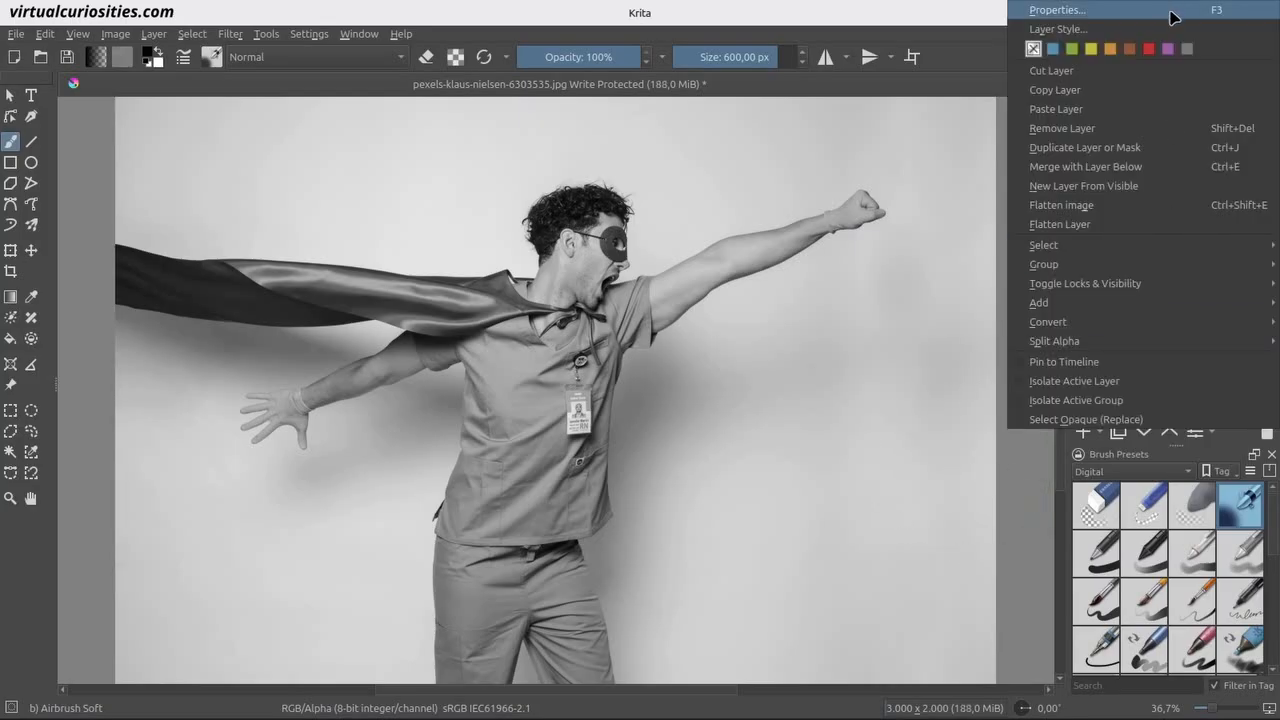
click(1170, 12)
drag(669, 166, 894, 283)
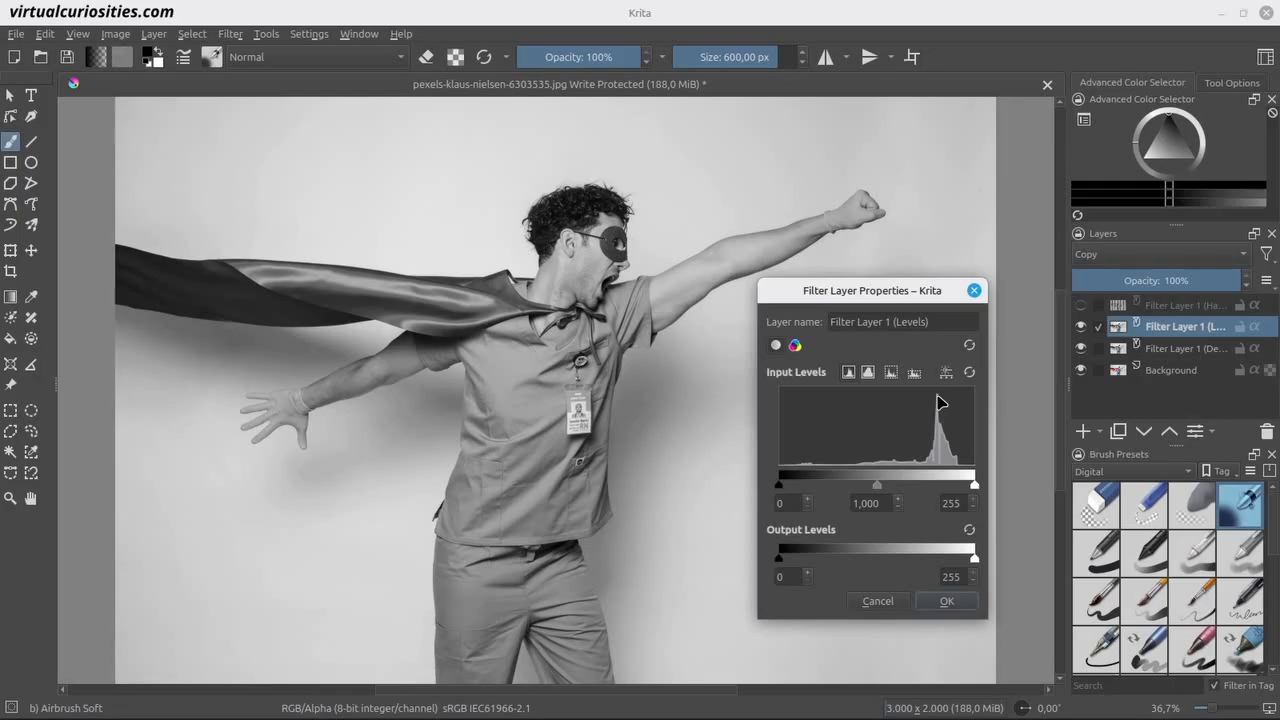
drag(974, 485, 929, 488)
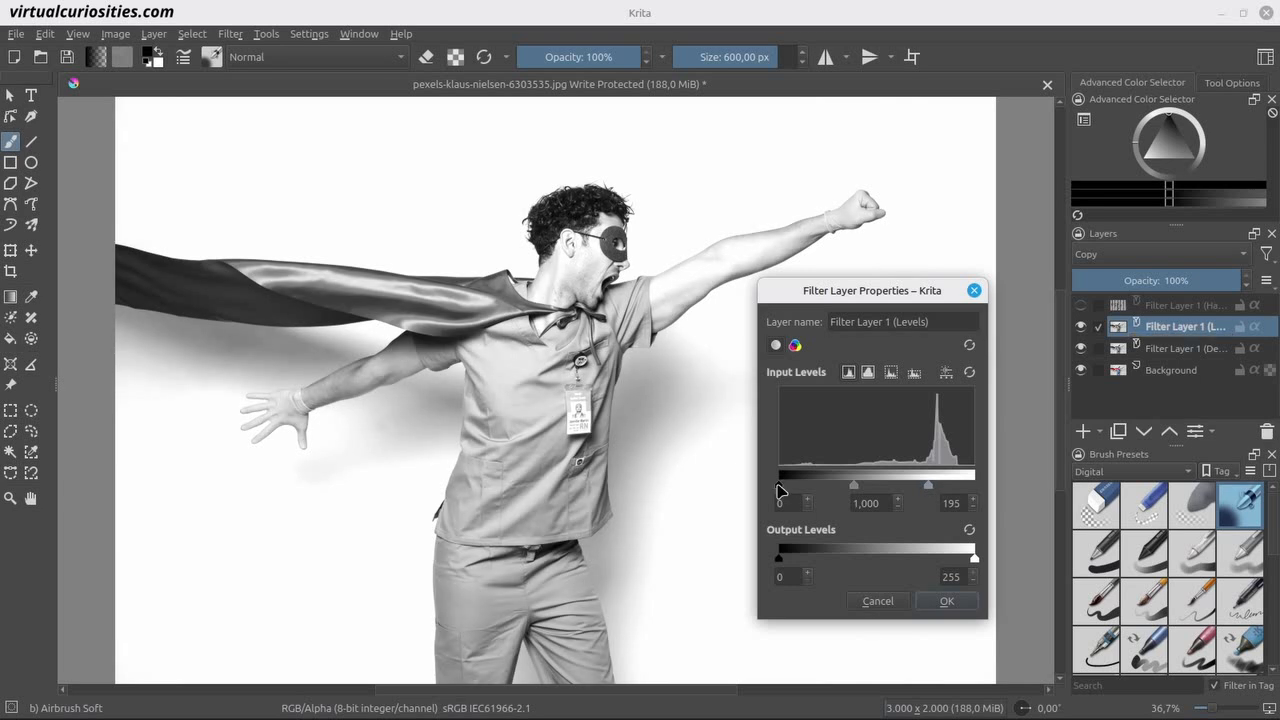
drag(781, 490, 831, 491)
drag(929, 491, 921, 490)
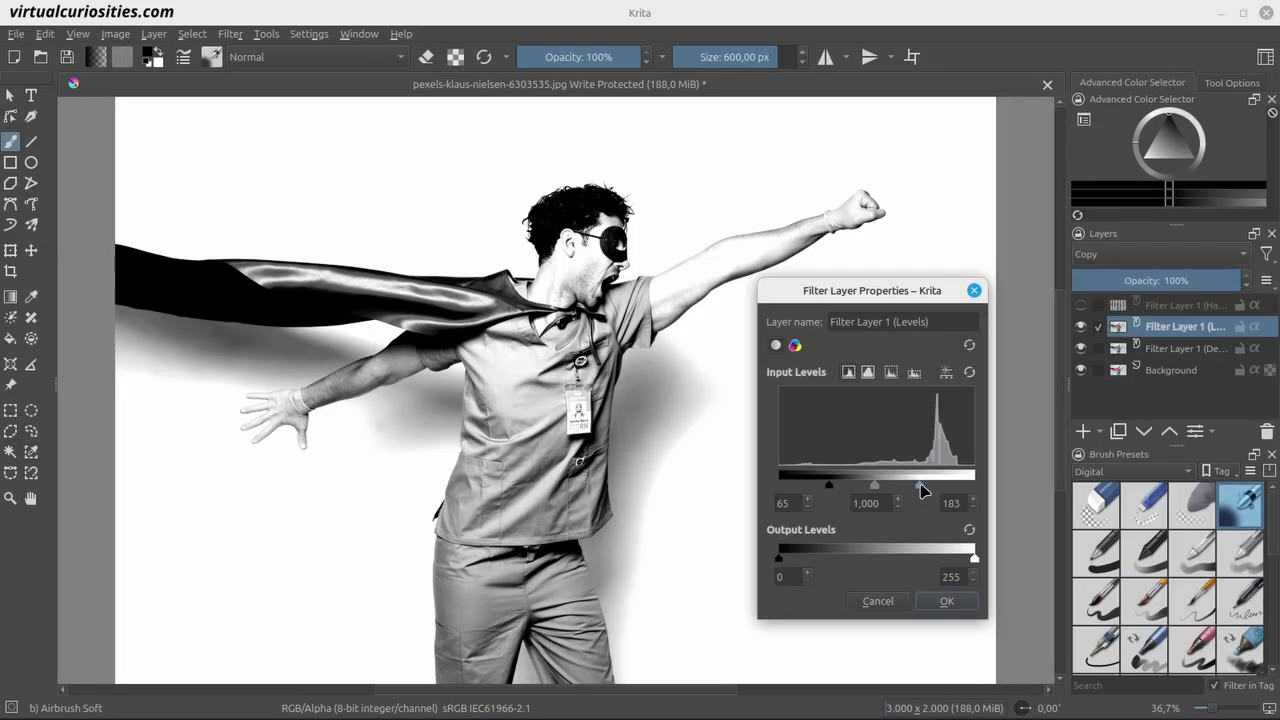
click(944, 603)
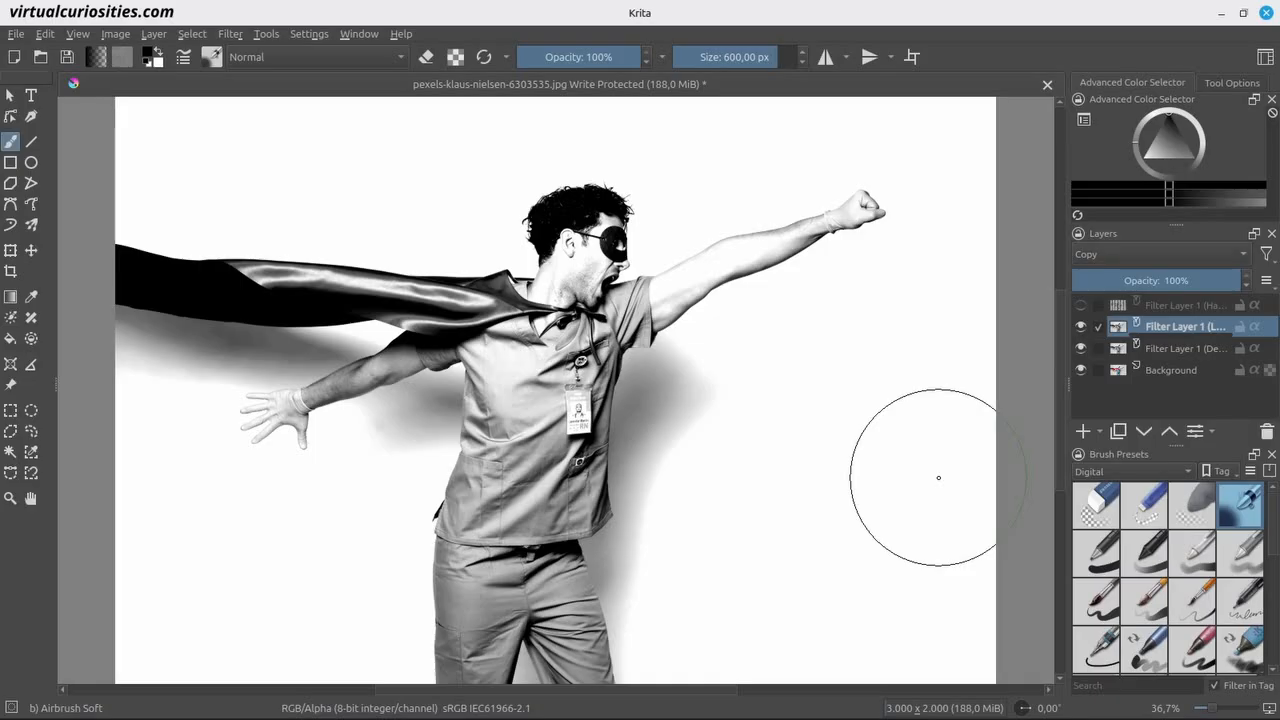
Show the halftone filter layer again and inspect its dots up close.
click(1080, 305)
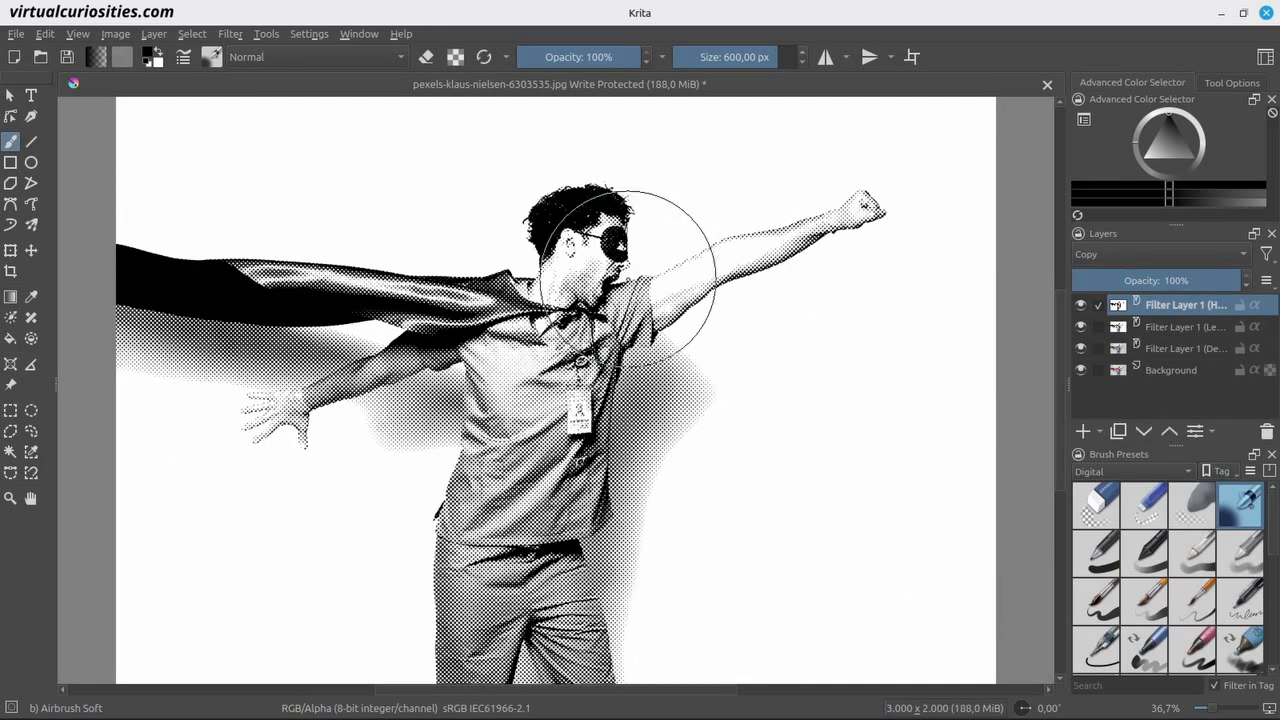
scroll(625, 275, up, 5)
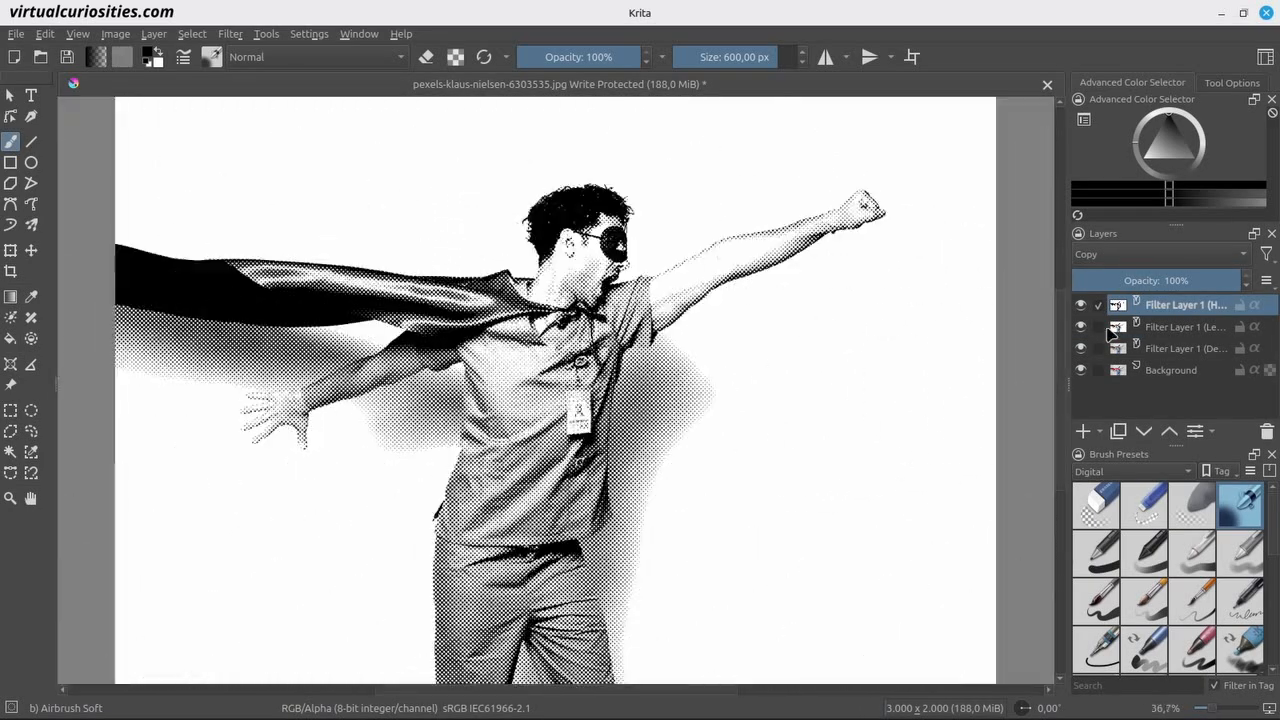
Open the halftone filter layer's properties and try a straight Lines pattern with a pixel-based size of 20 px.
right_click(1160, 304)
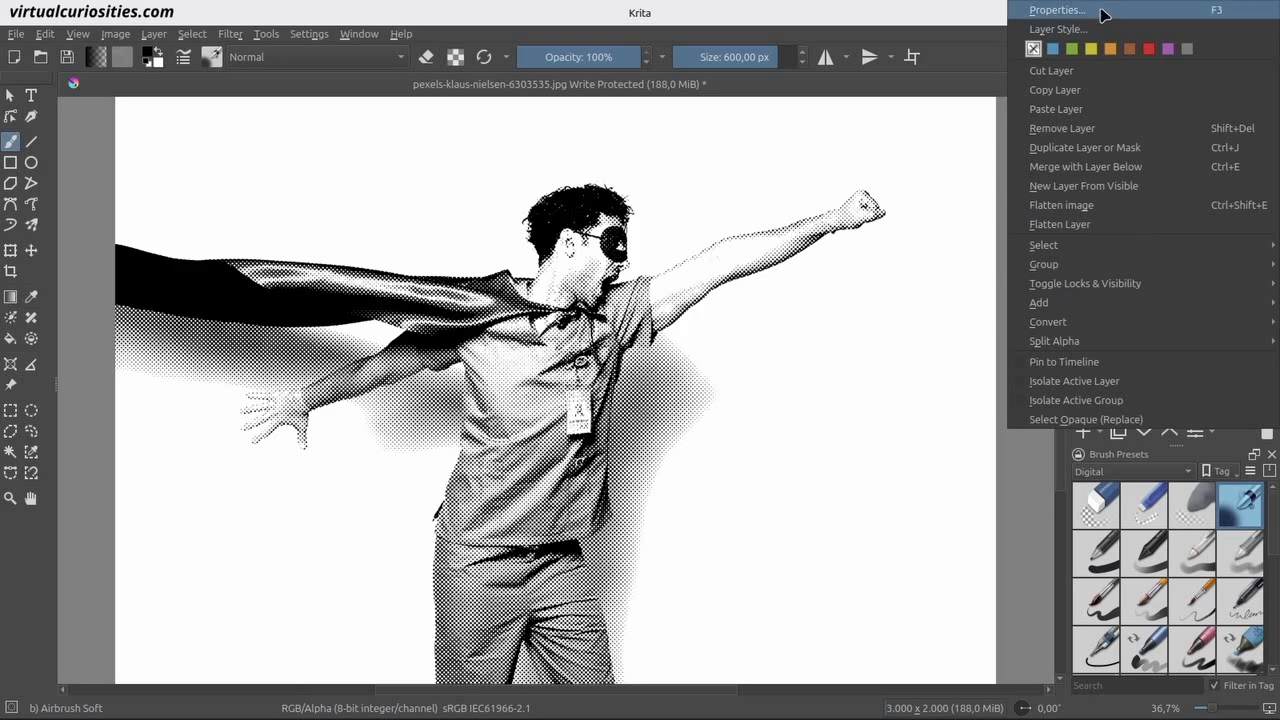
click(1045, 10)
drag(729, 214, 934, 214)
scroll(863, 390, down, 1)
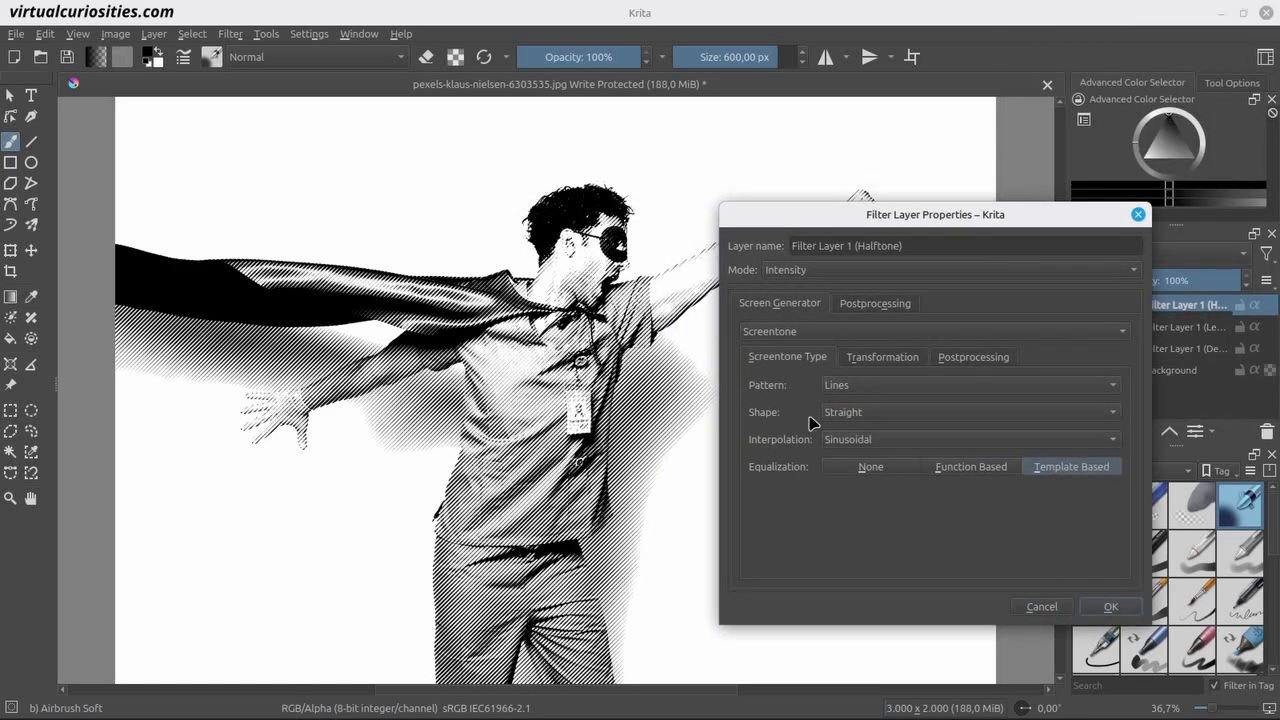
click(882, 357)
click(966, 385)
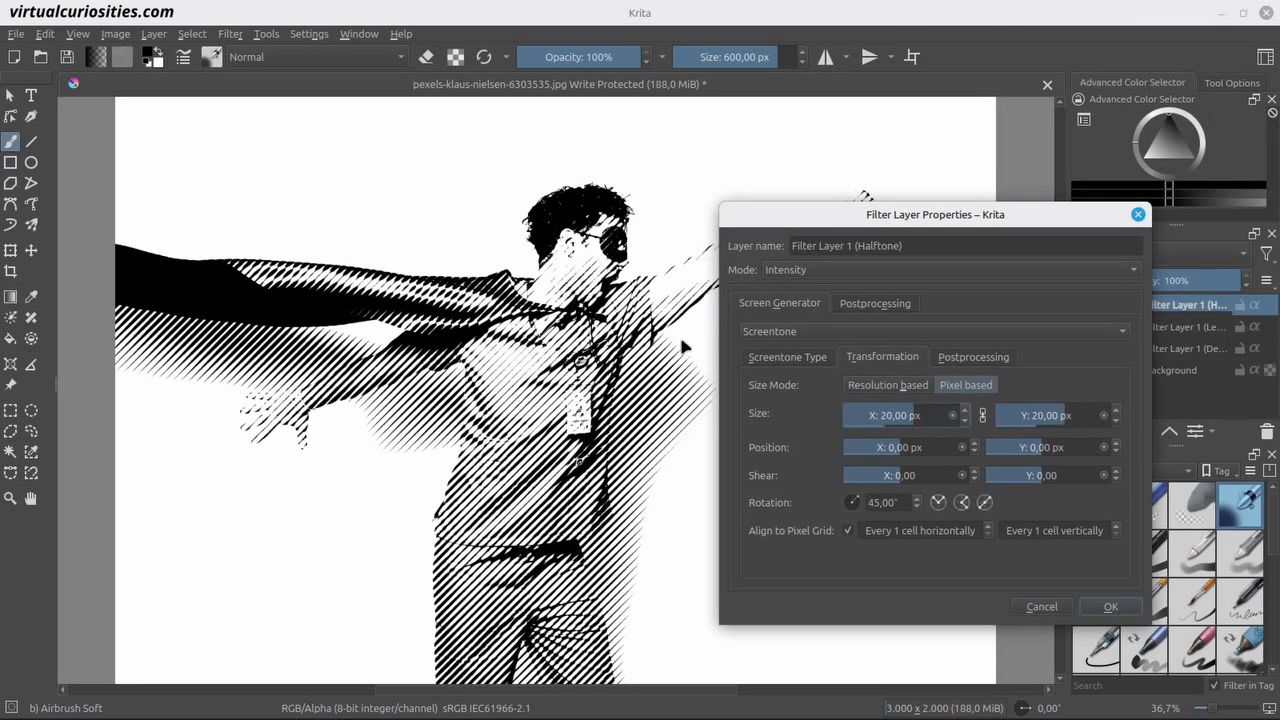
Switch the halftone pattern back to round Dots and set its size to 14 px in both directions.
click(796, 360)
scroll(853, 388, up, 1)
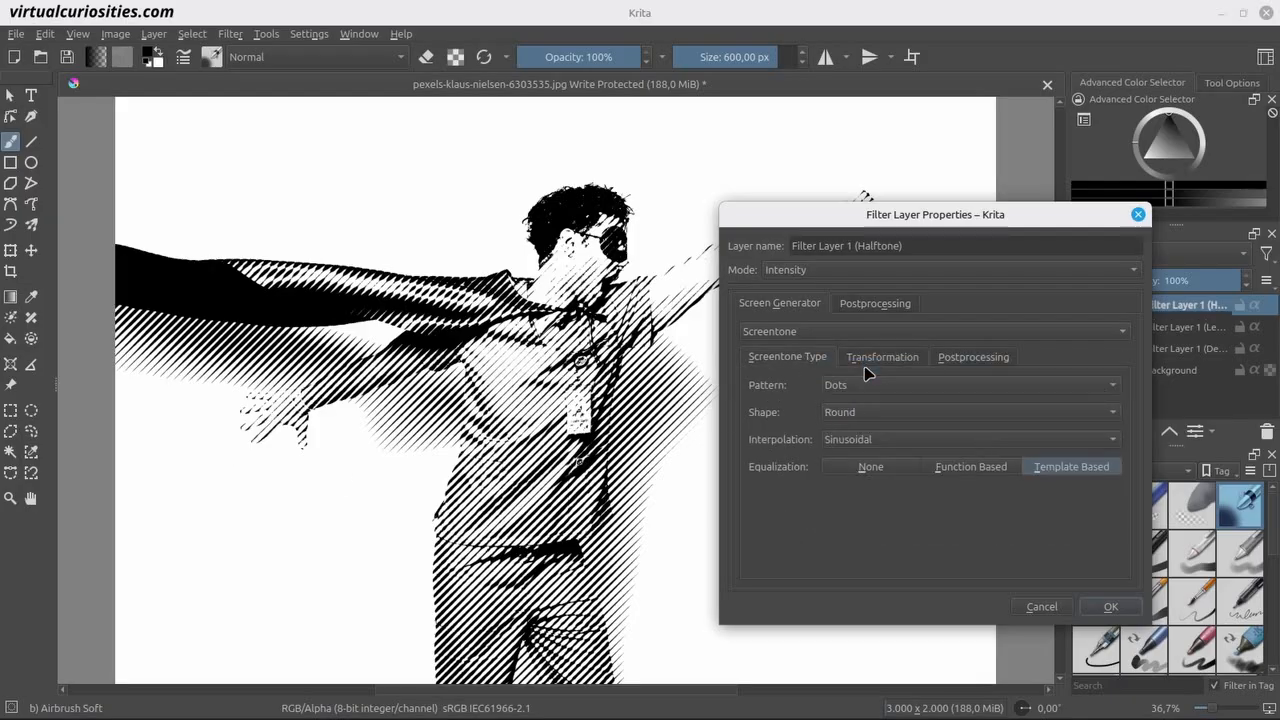
click(882, 357)
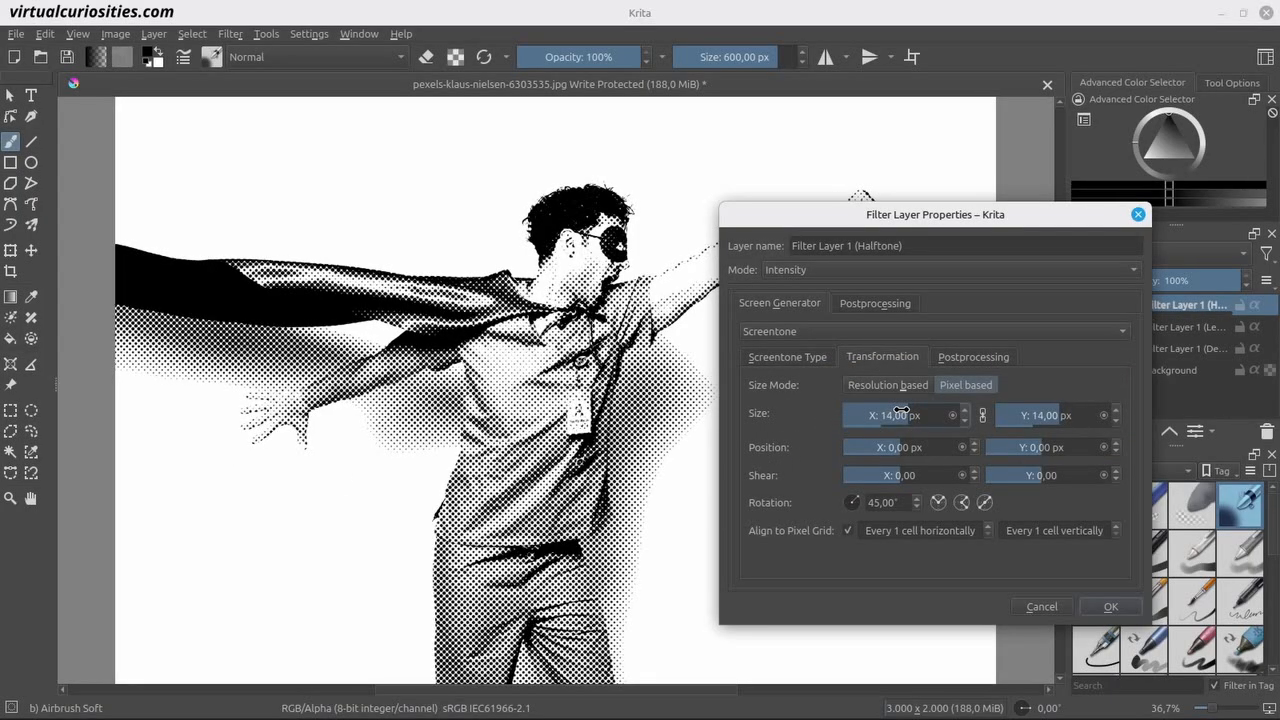
click(1090, 606)
Strengthen the contrast in the Levels filter layer by setting the input black point to 70 and white point to 164.
click(1180, 326)
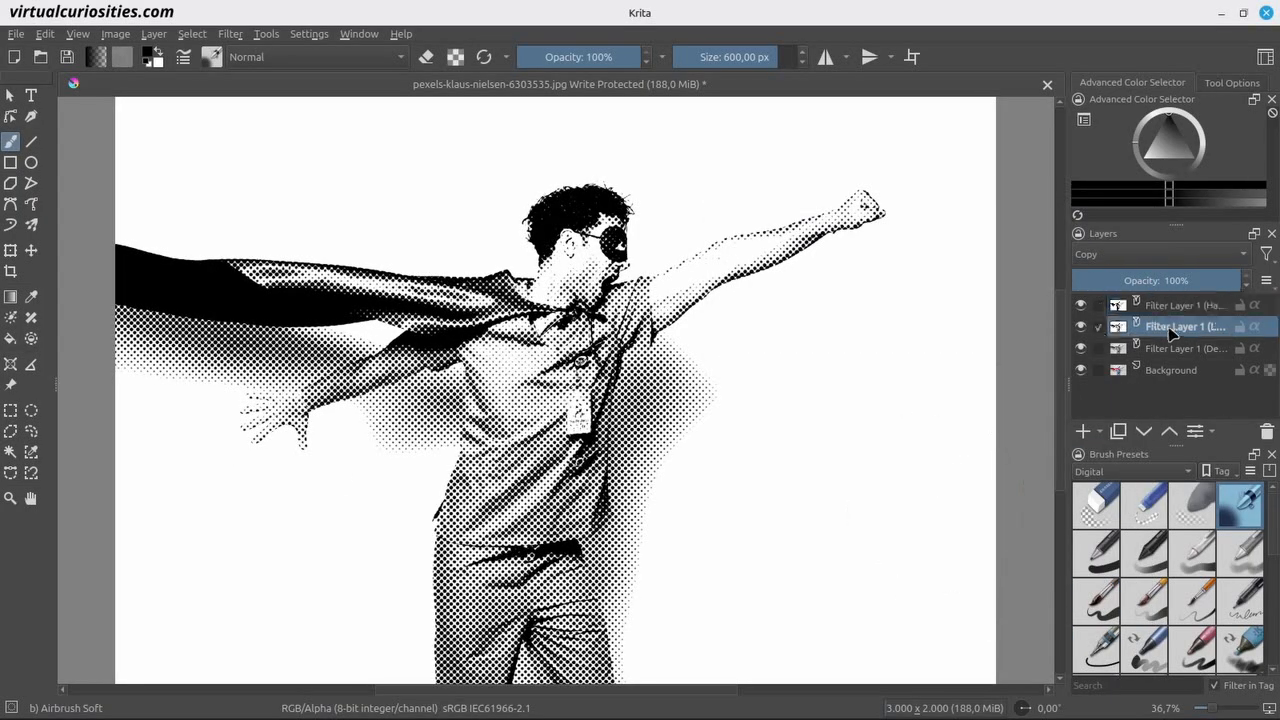
right_click(1180, 326)
click(1108, 10)
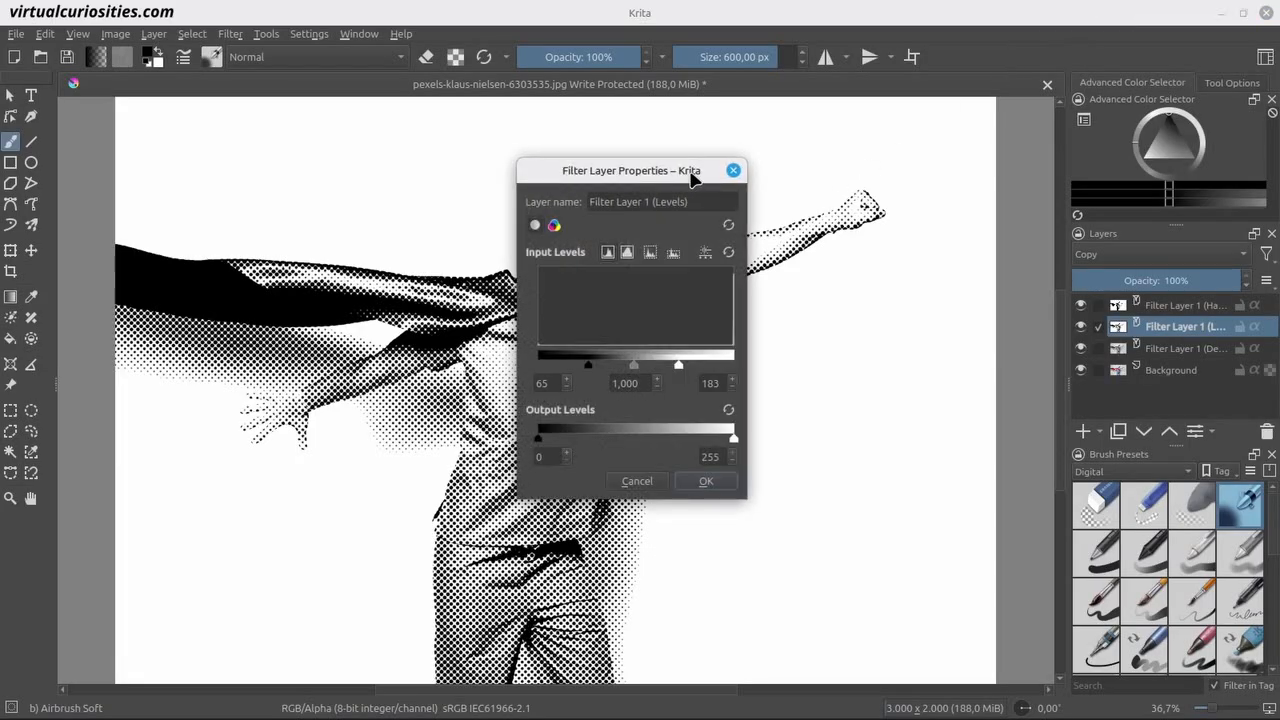
drag(700, 170, 939, 307)
click(920, 505)
drag(920, 505, 829, 507)
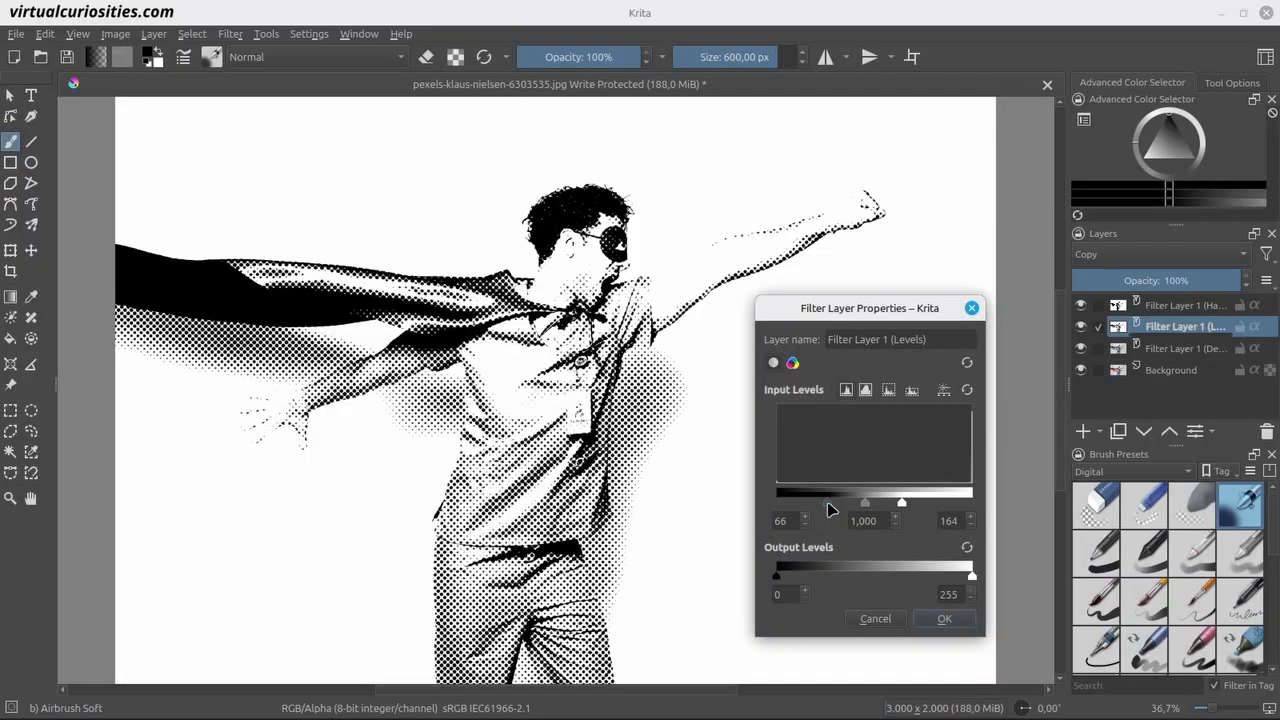
drag(829, 509, 832, 508)
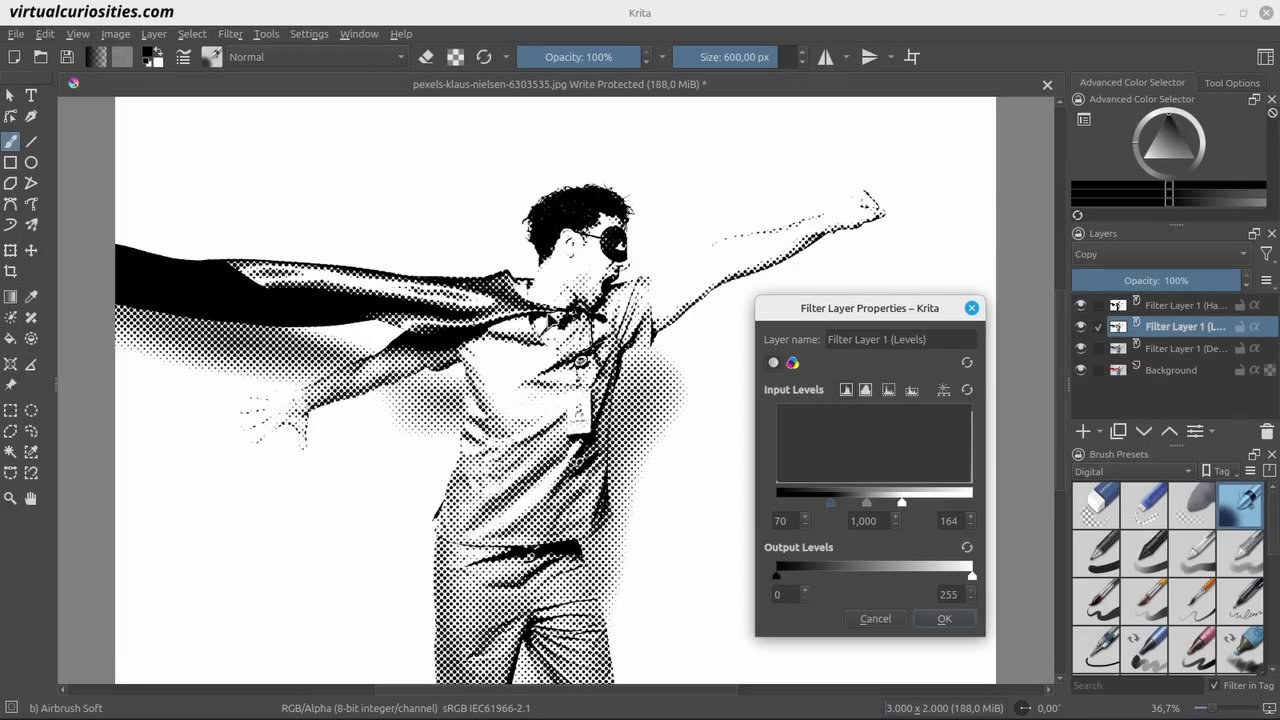
click(953, 618)
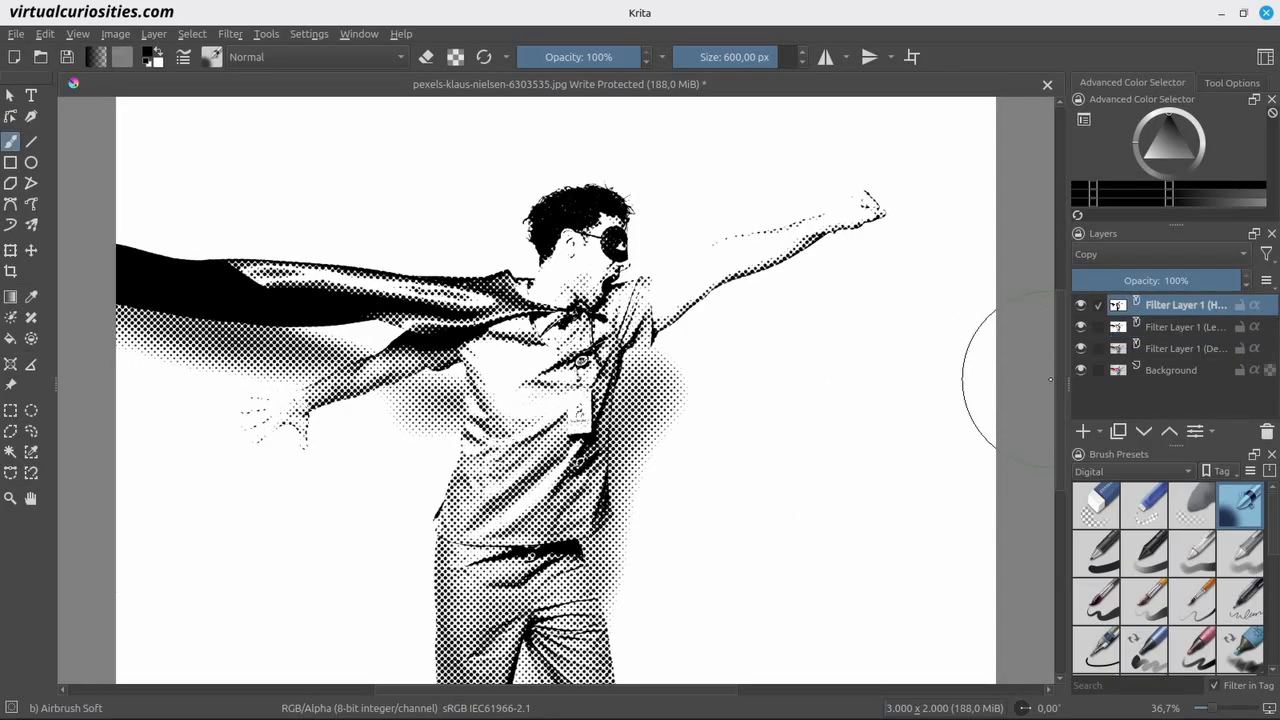
Group the Background with all three filter layers and name the group "Halftone Effect".
drag(1063, 386, 912, 386)
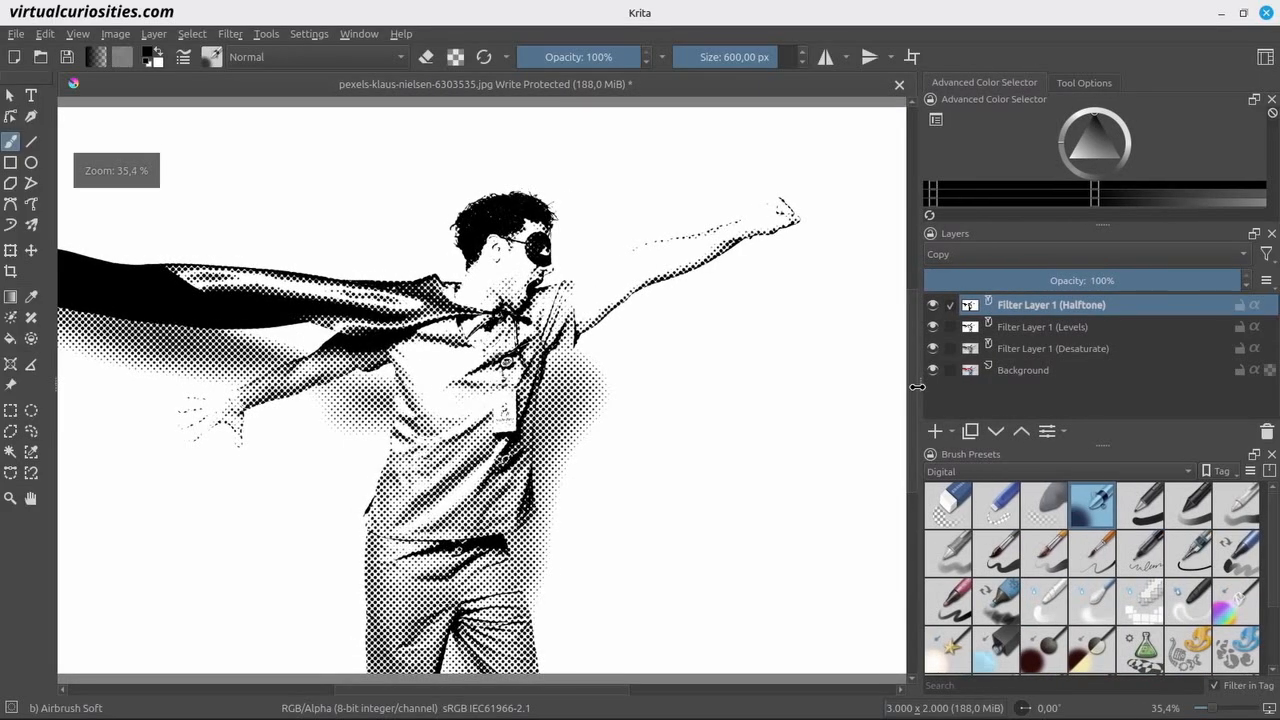
shift+click(1016, 371)
right_click(1017, 372)
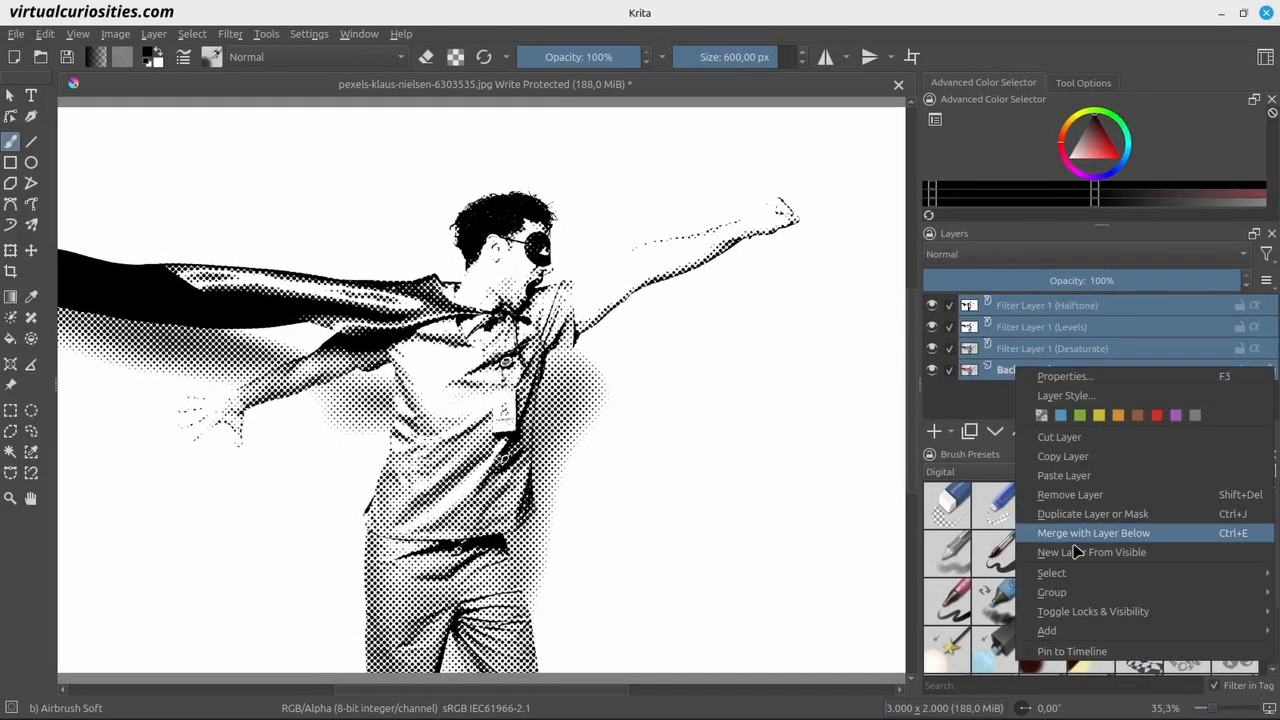
mouse_move(1045, 594)
click(978, 598)
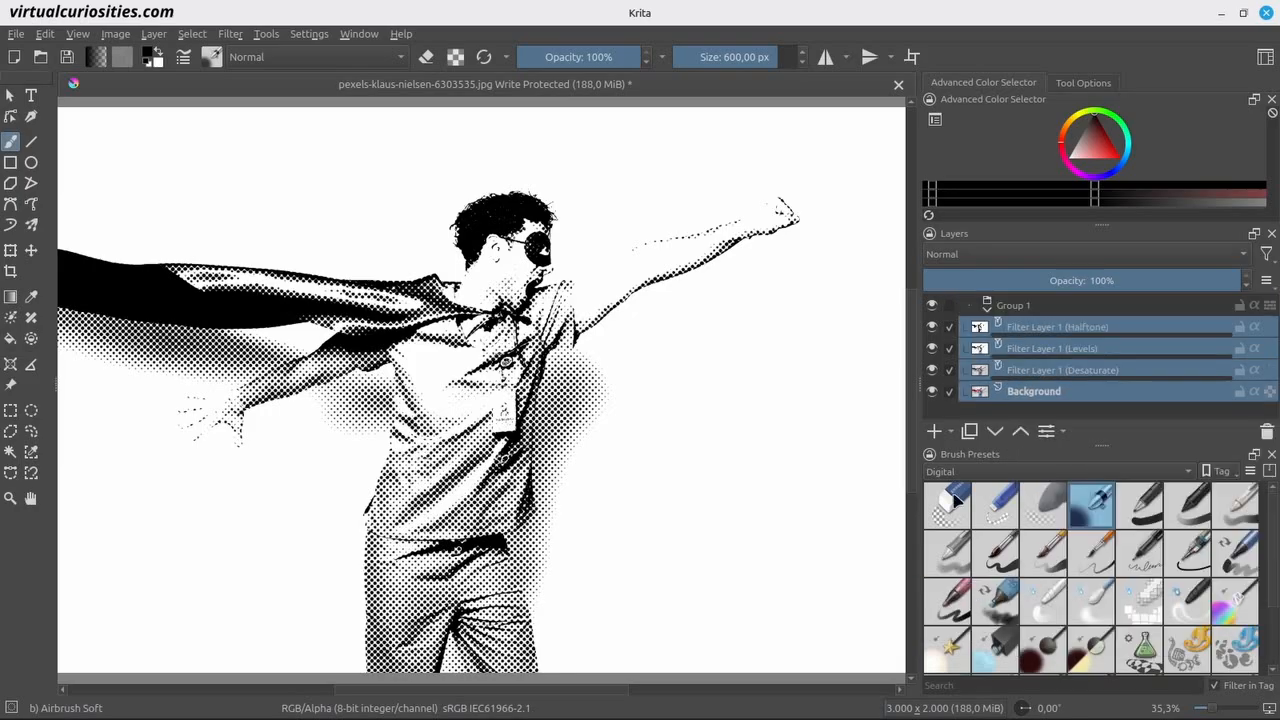
double_click(1055, 302)
text(Halftone Effect)
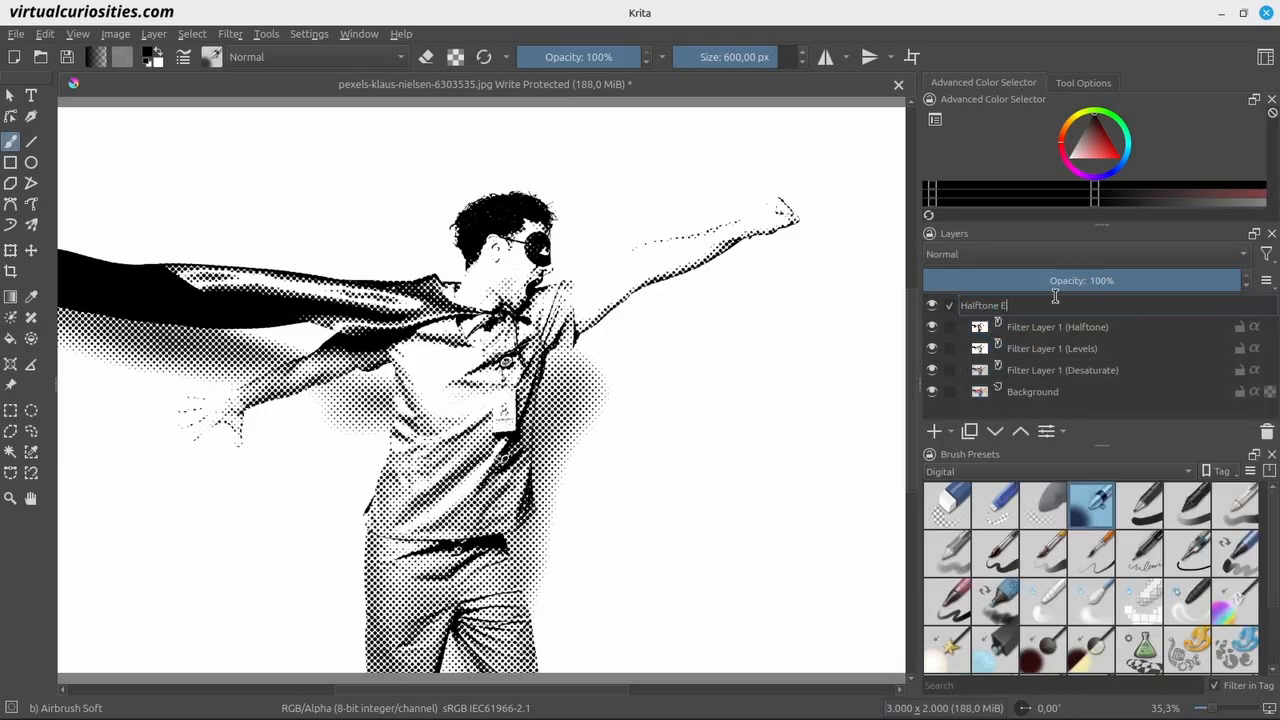
key(Return)
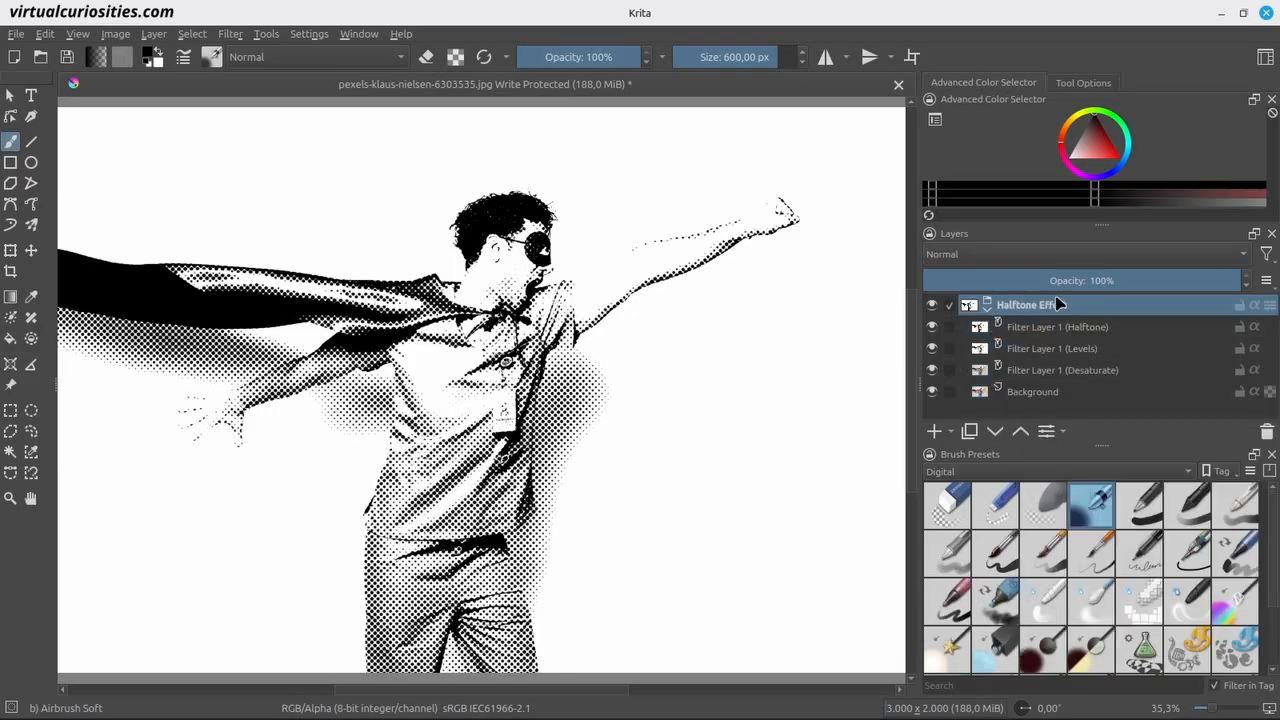
Hide the Halftone Effect group, then add a clone layer of Background and move it above that group.
click(931, 305)
click(1045, 392)
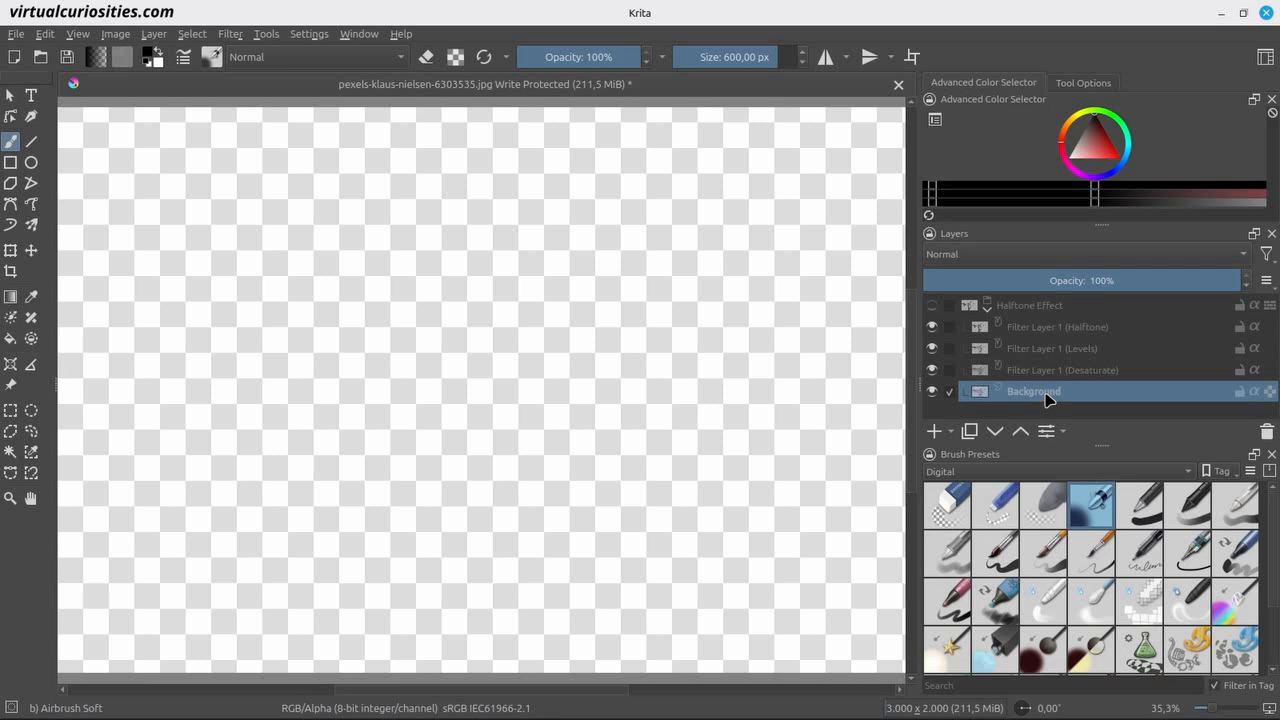
click(953, 431)
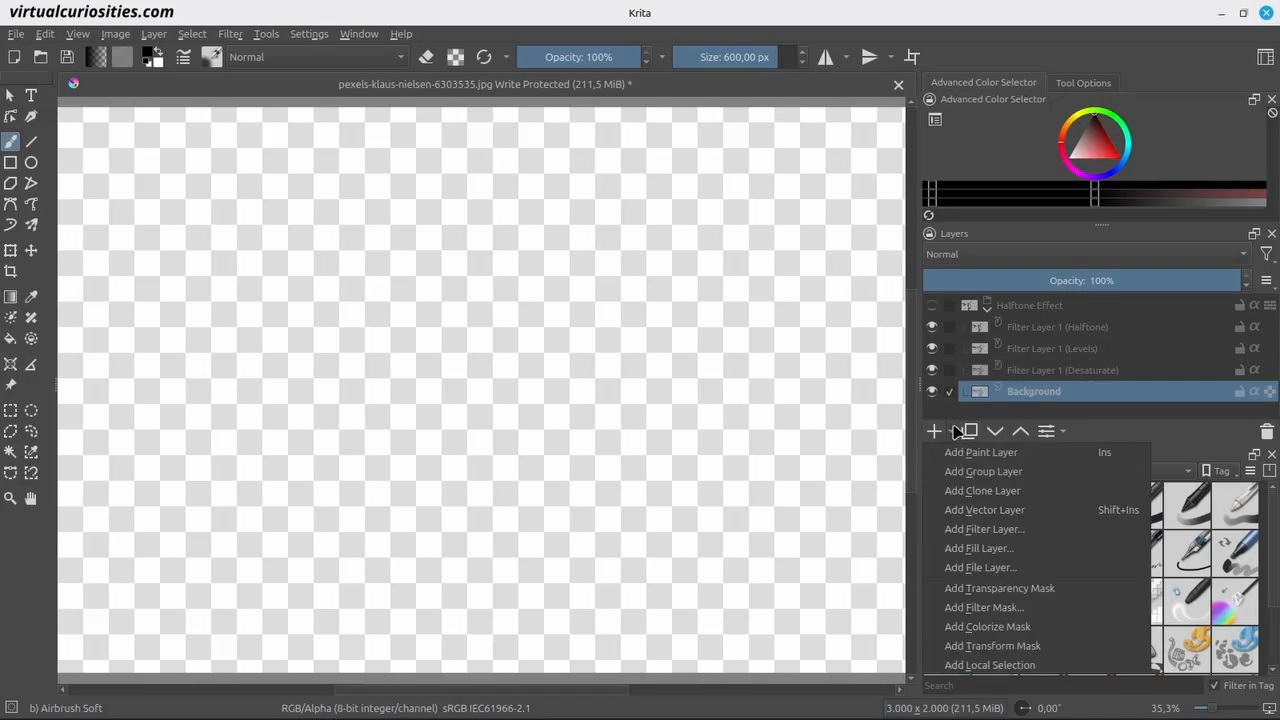
click(985, 490)
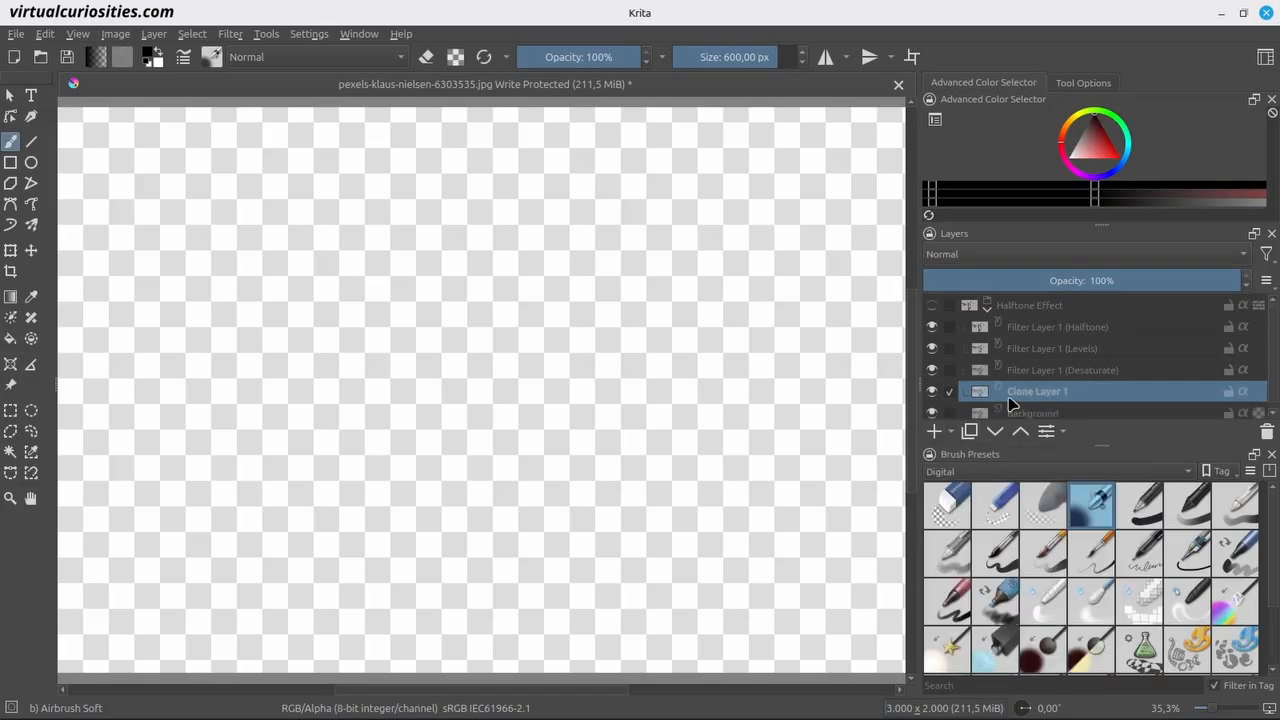
drag(1020, 398, 1122, 302)
Put the clone layer into its own new group and name the group "Lineart Effect".
key(ctrl+g)
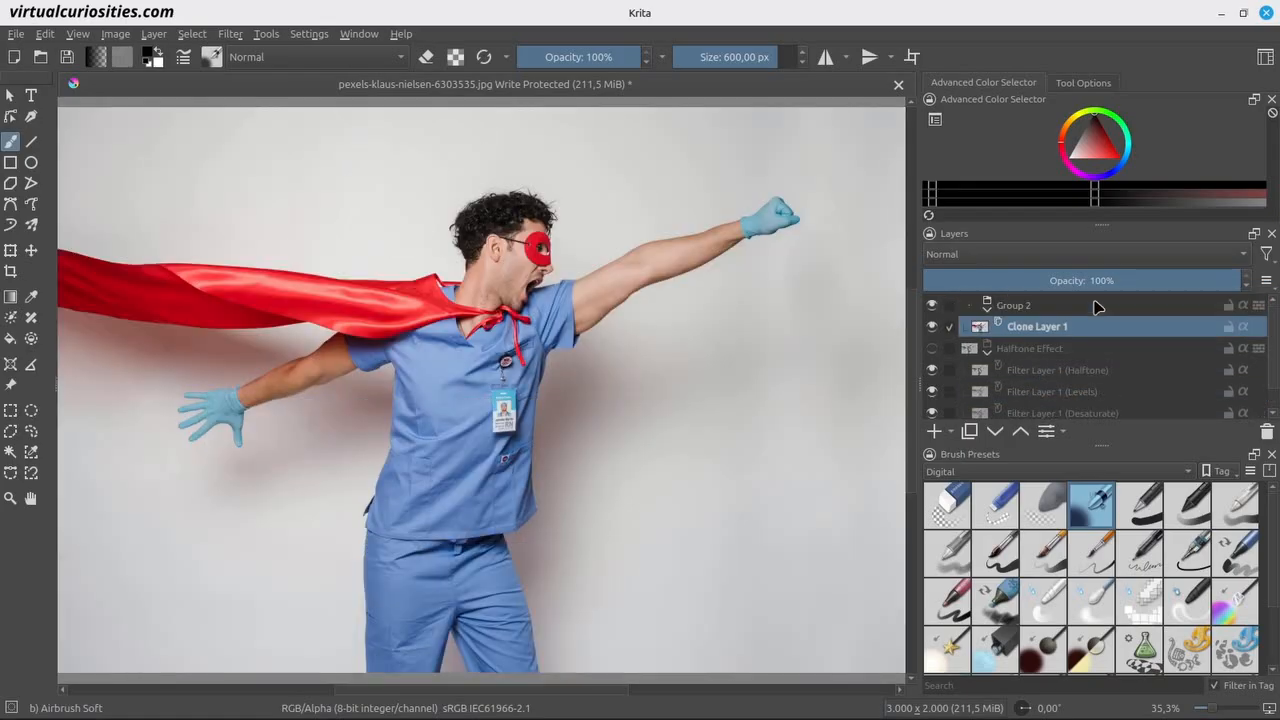
double_click(1087, 306)
text(Lineart Effect)
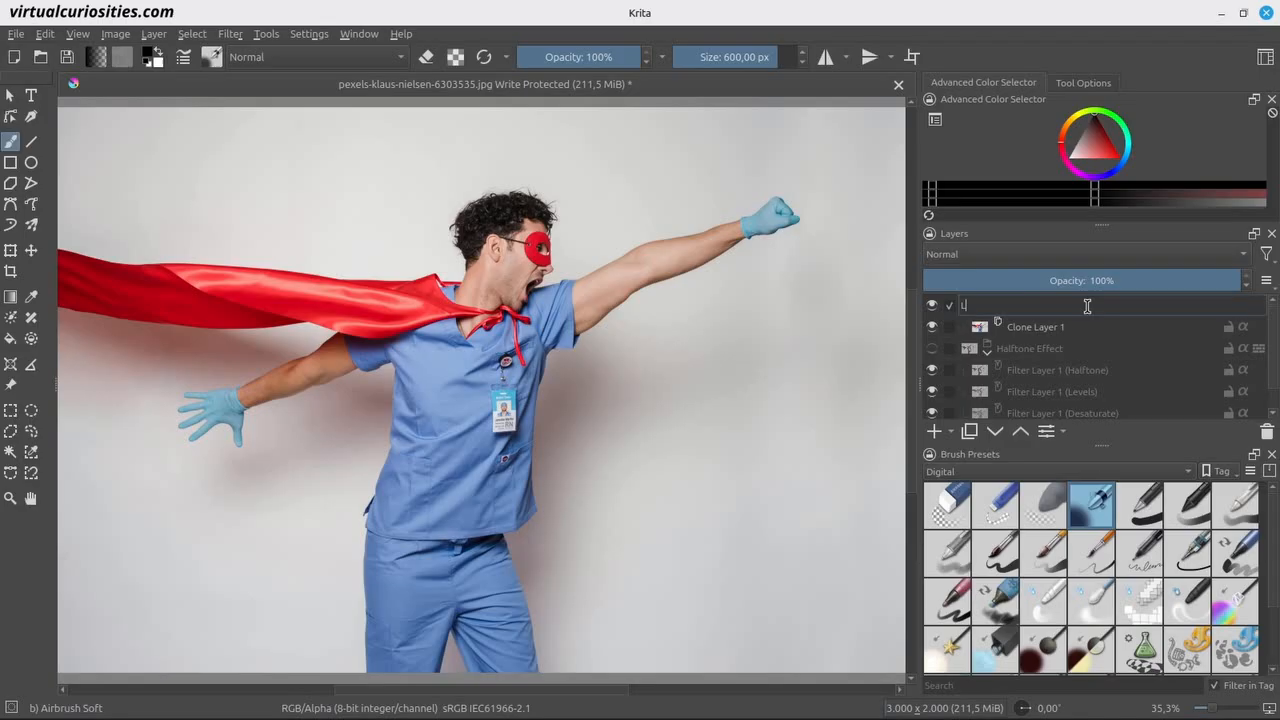
key(Return)
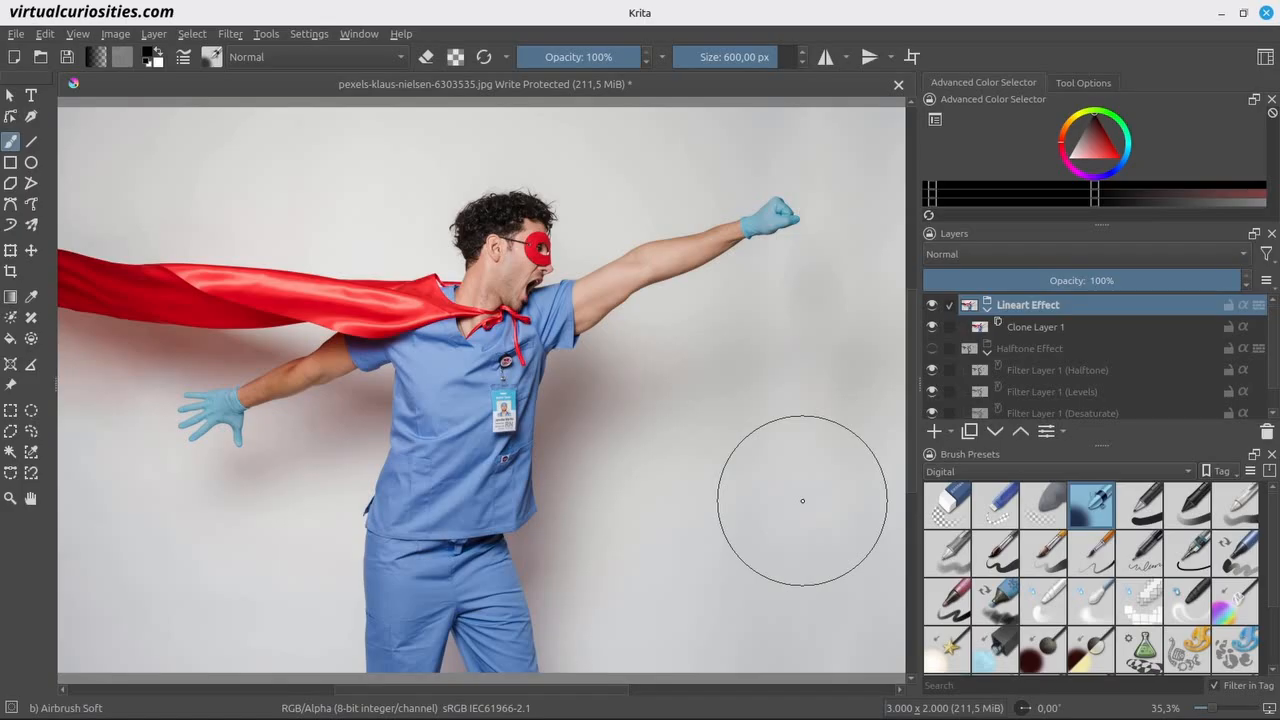
Add an Edge Detection filter layer above the clone layer using the Prewitt formula, all sides and a radius of 1.
click(1015, 330)
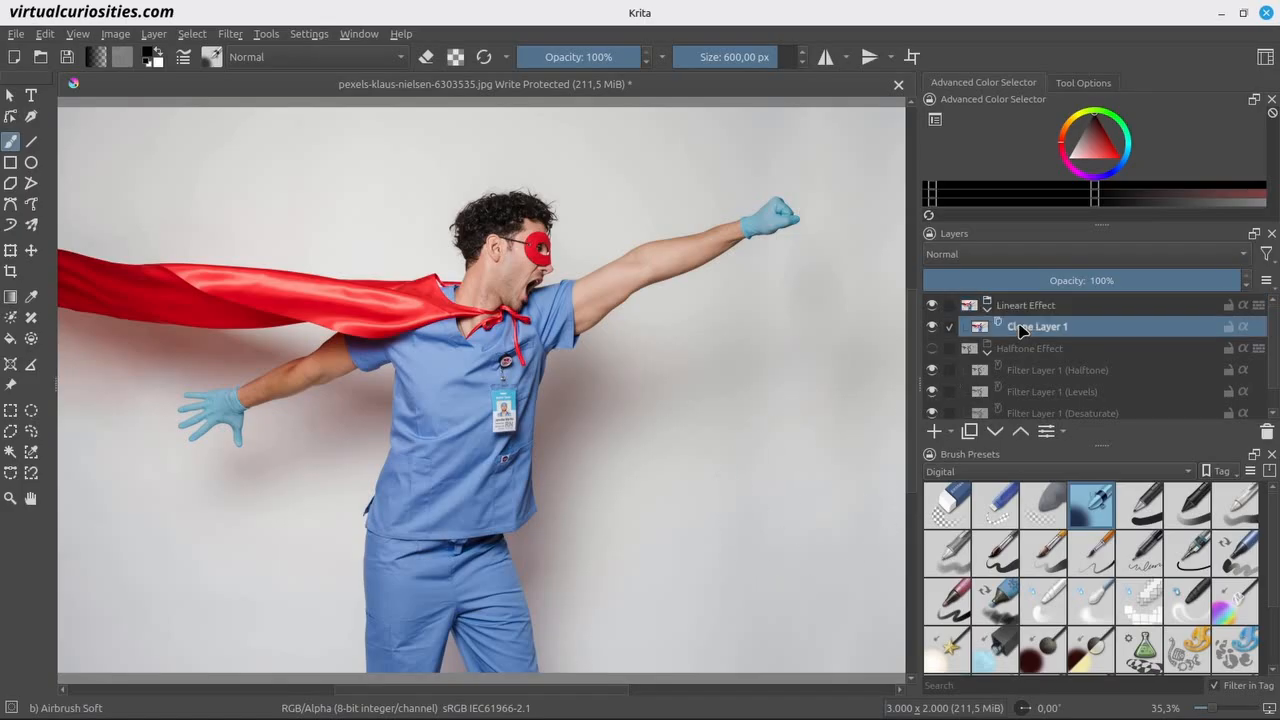
click(953, 430)
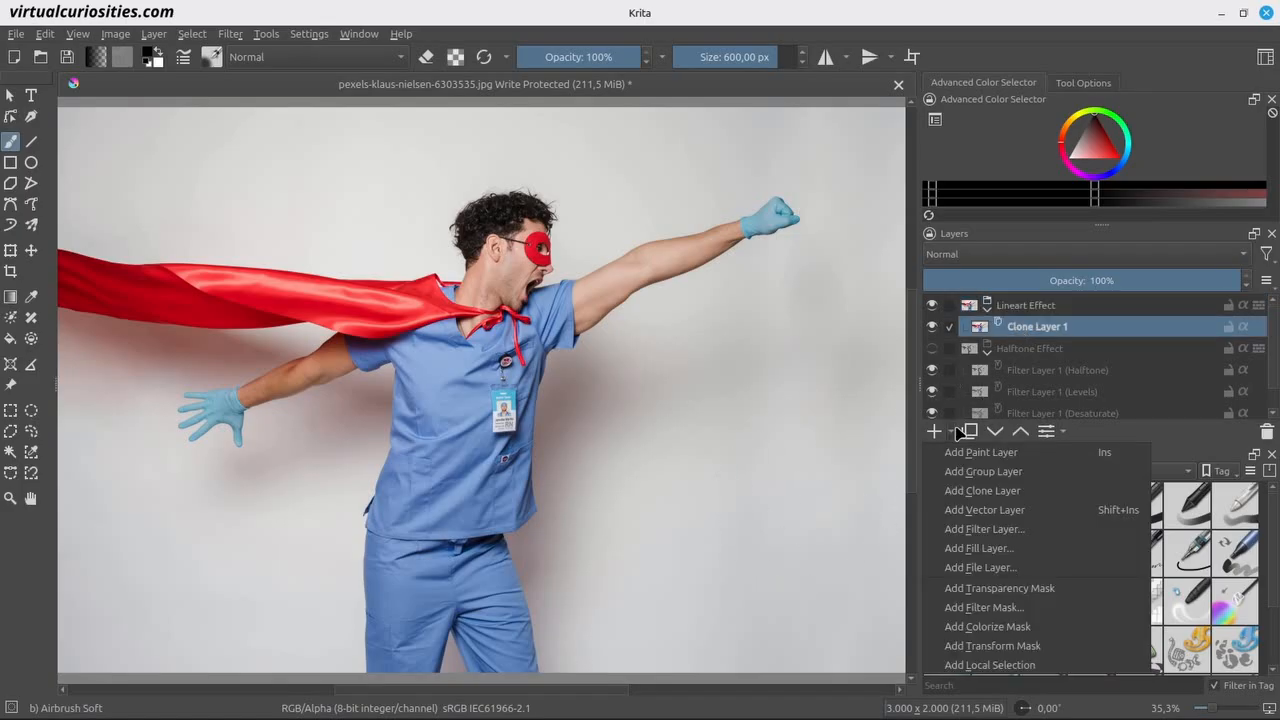
click(1000, 529)
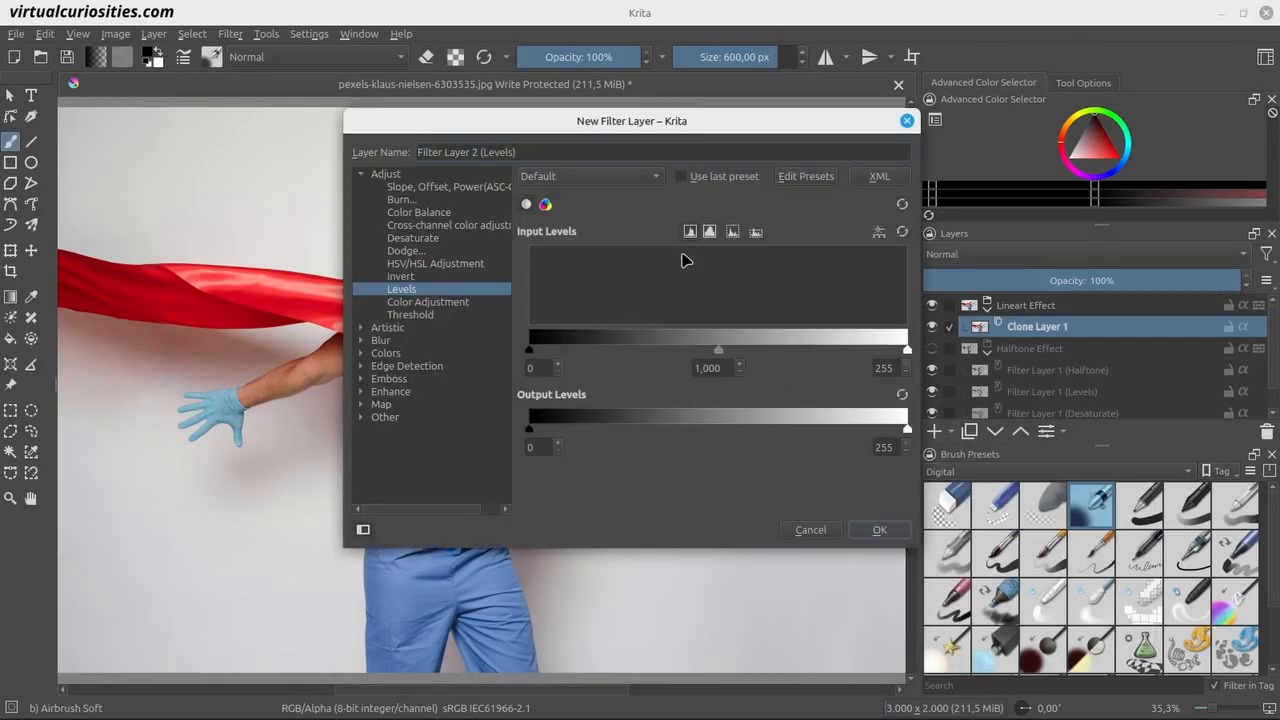
drag(628, 124, 952, 236)
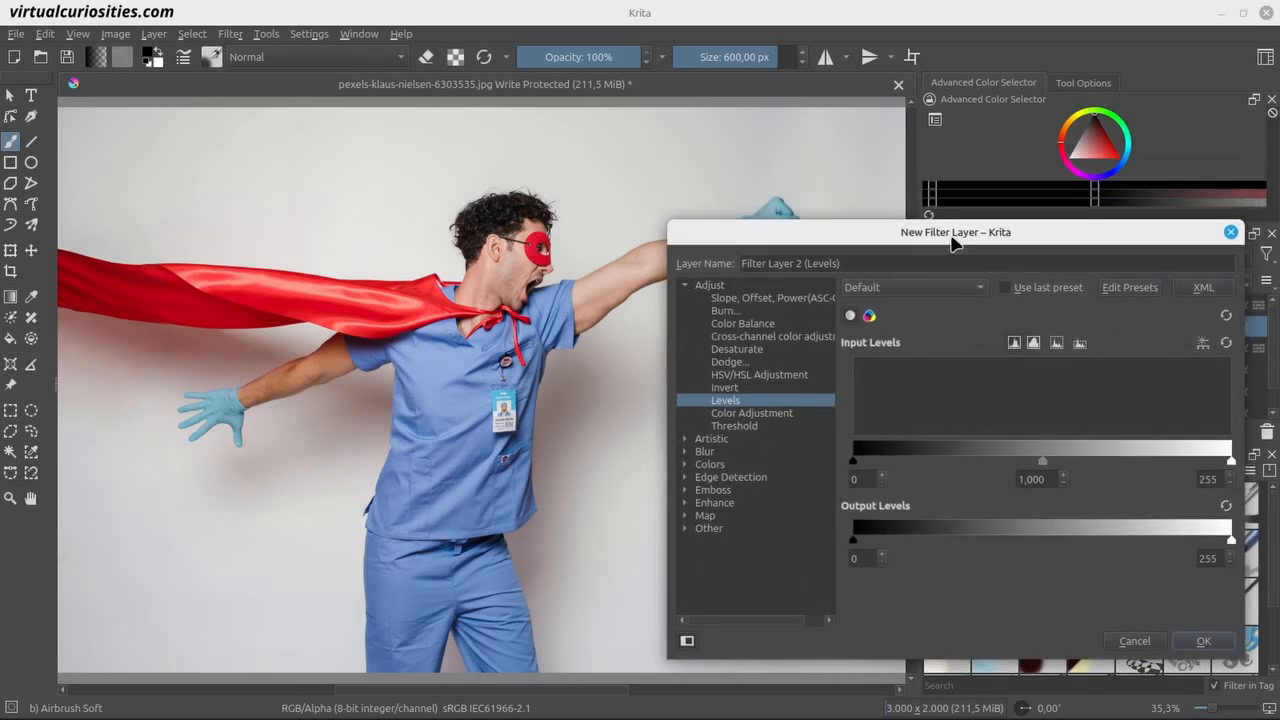
click(687, 286)
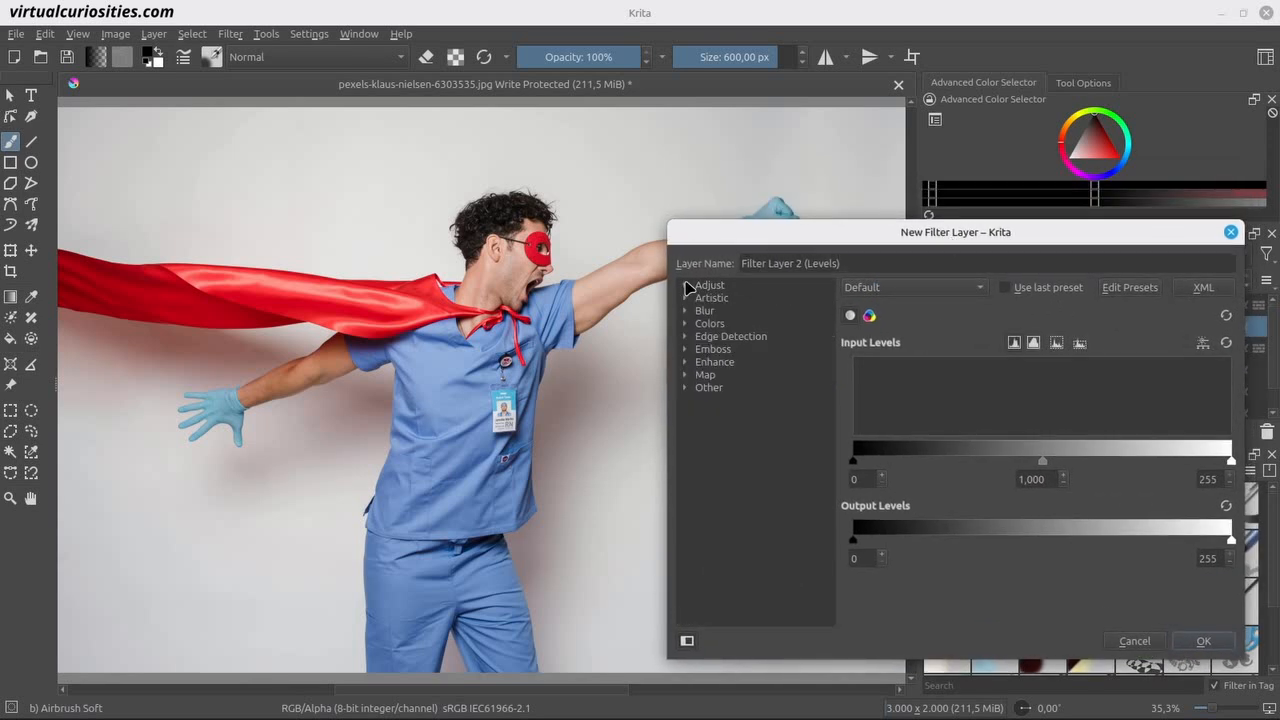
click(687, 337)
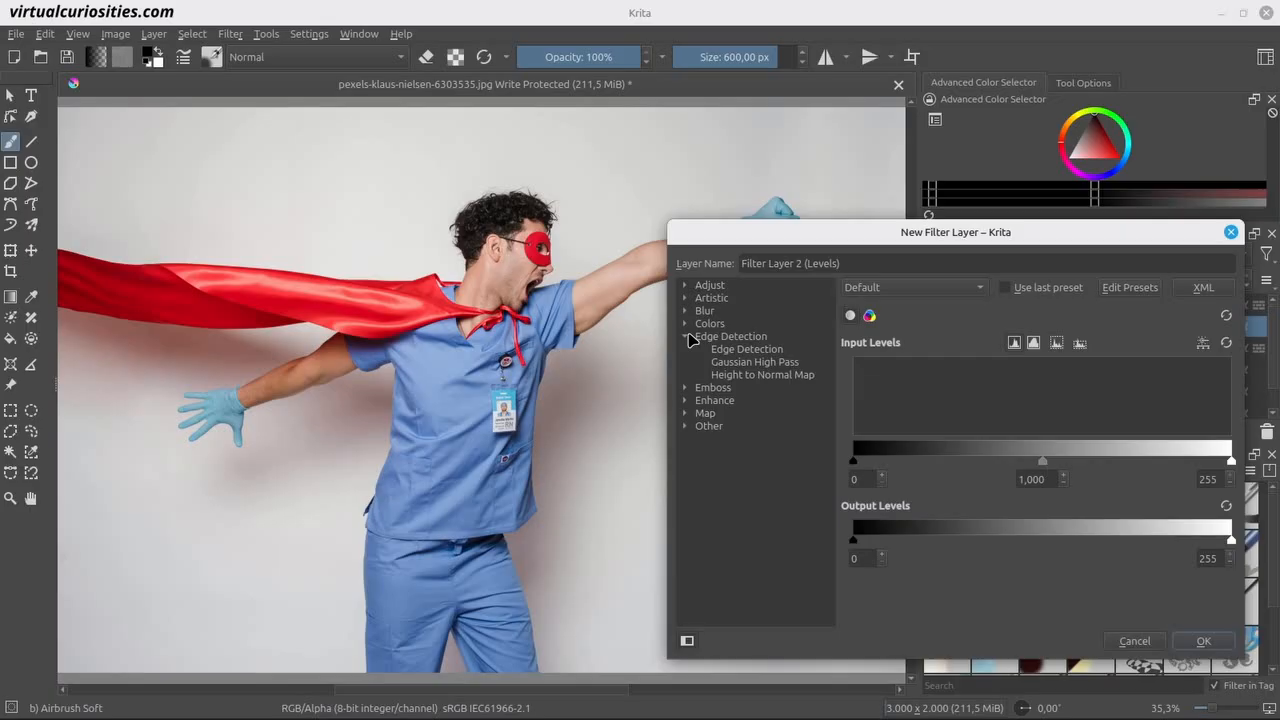
click(743, 350)
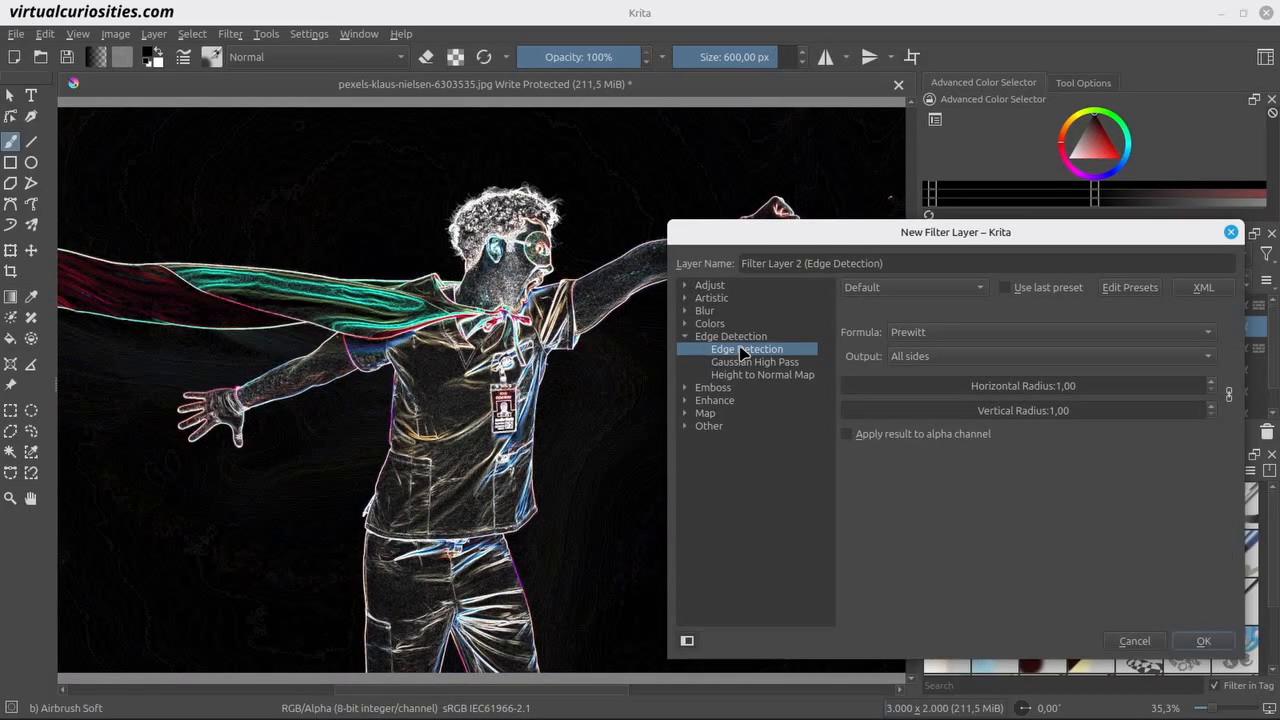
click(1203, 641)
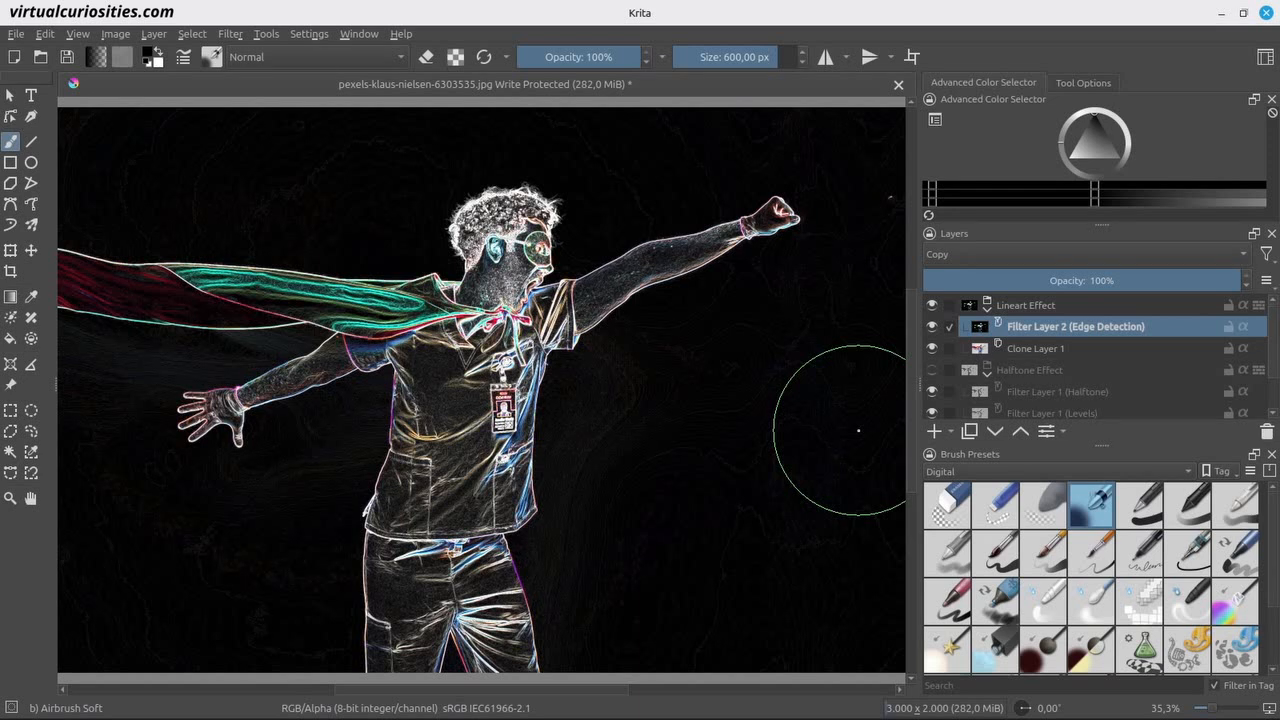
Start a new filter layer above the edge detection layer and try the Invert filter on it.
click(950, 433)
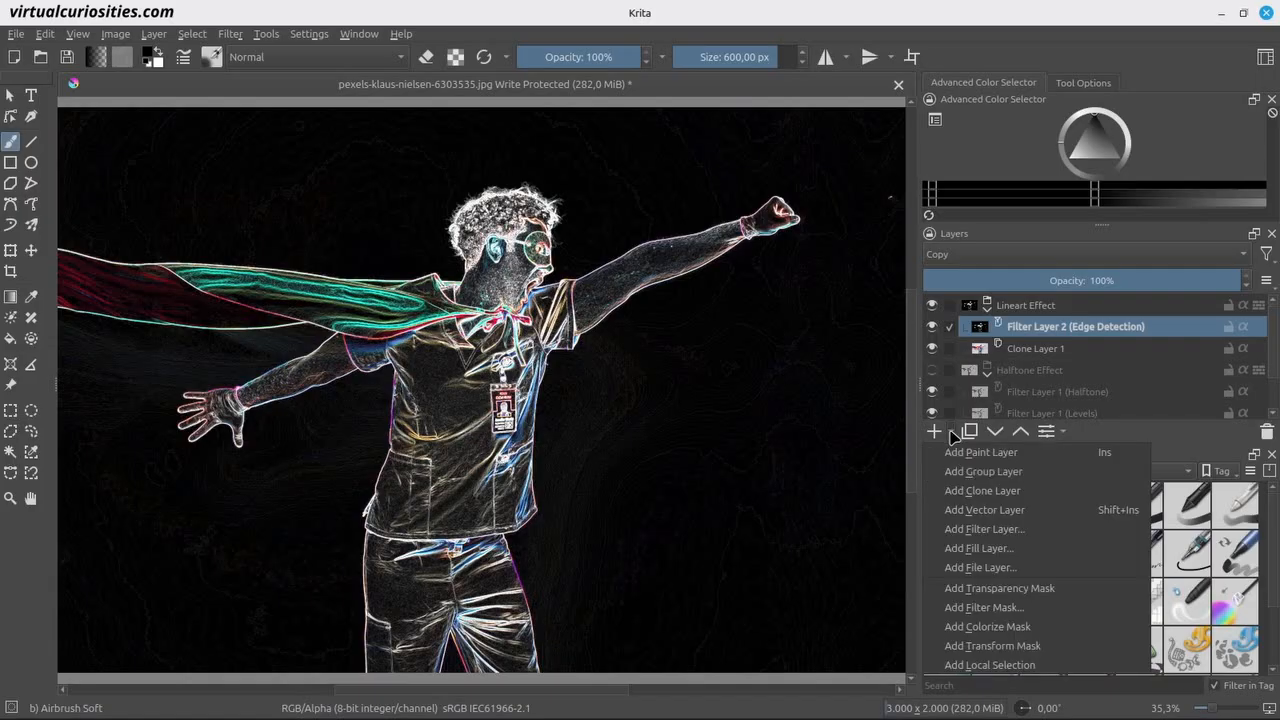
click(1003, 529)
drag(500, 122, 861, 211)
click(724, 263)
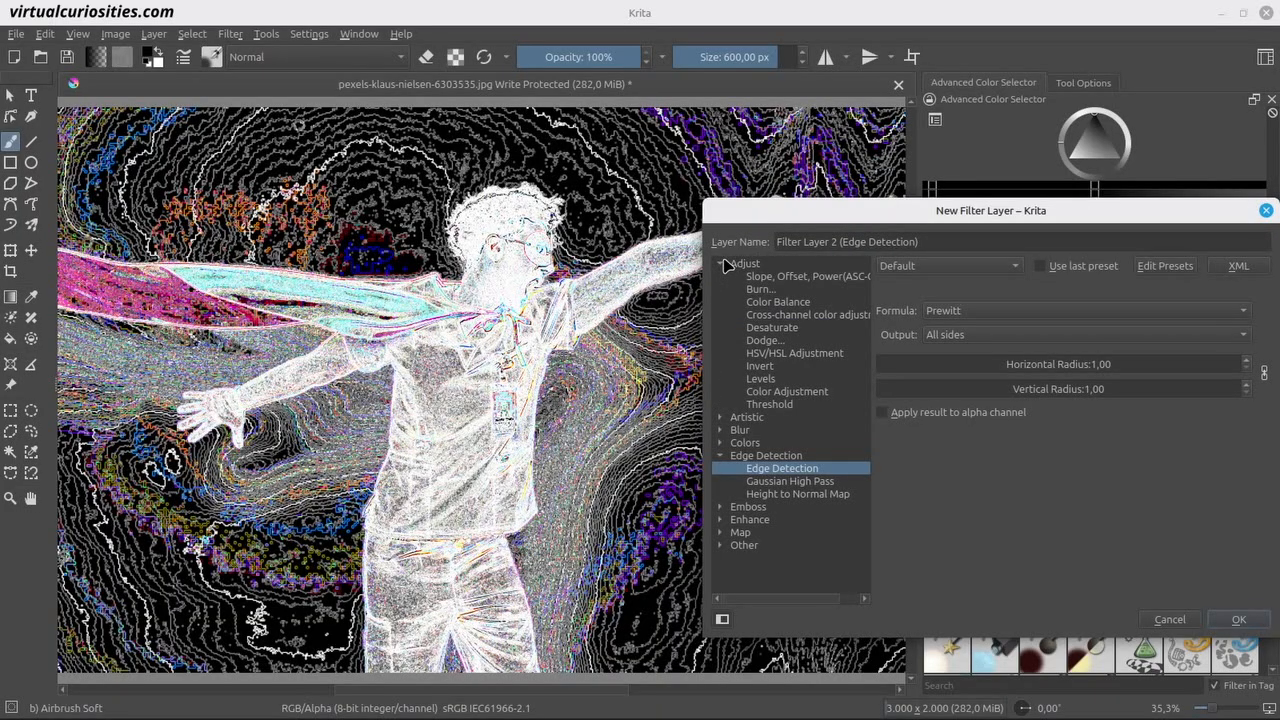
click(772, 370)
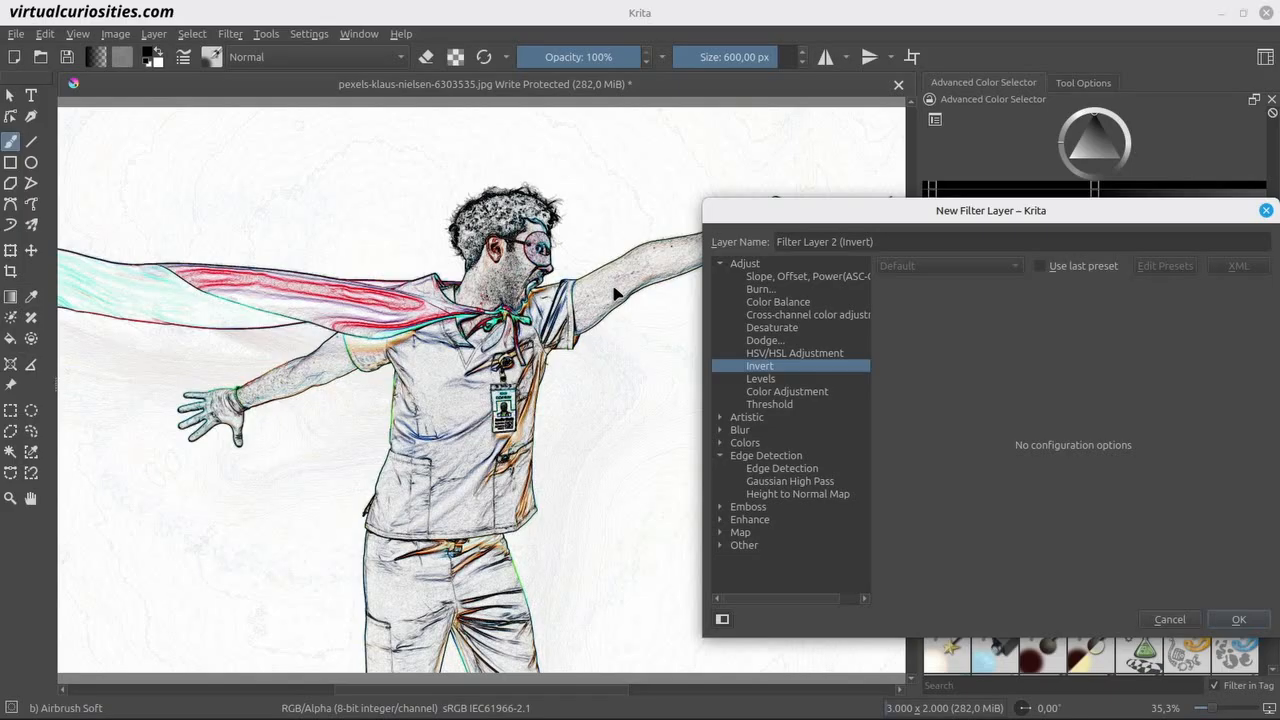
Make the new filter layer a Color Adjustment with an inverted RGBA curve from input 99, output 255 to input 156, output 0.
click(781, 381)
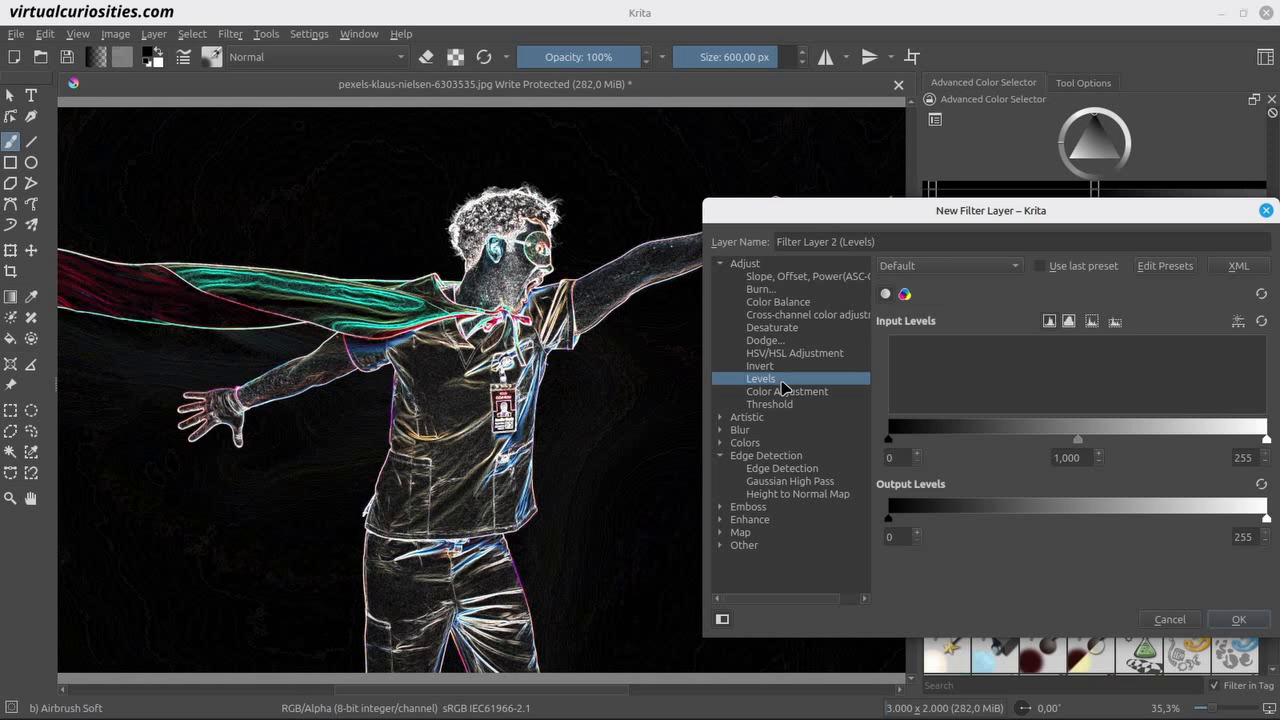
click(832, 395)
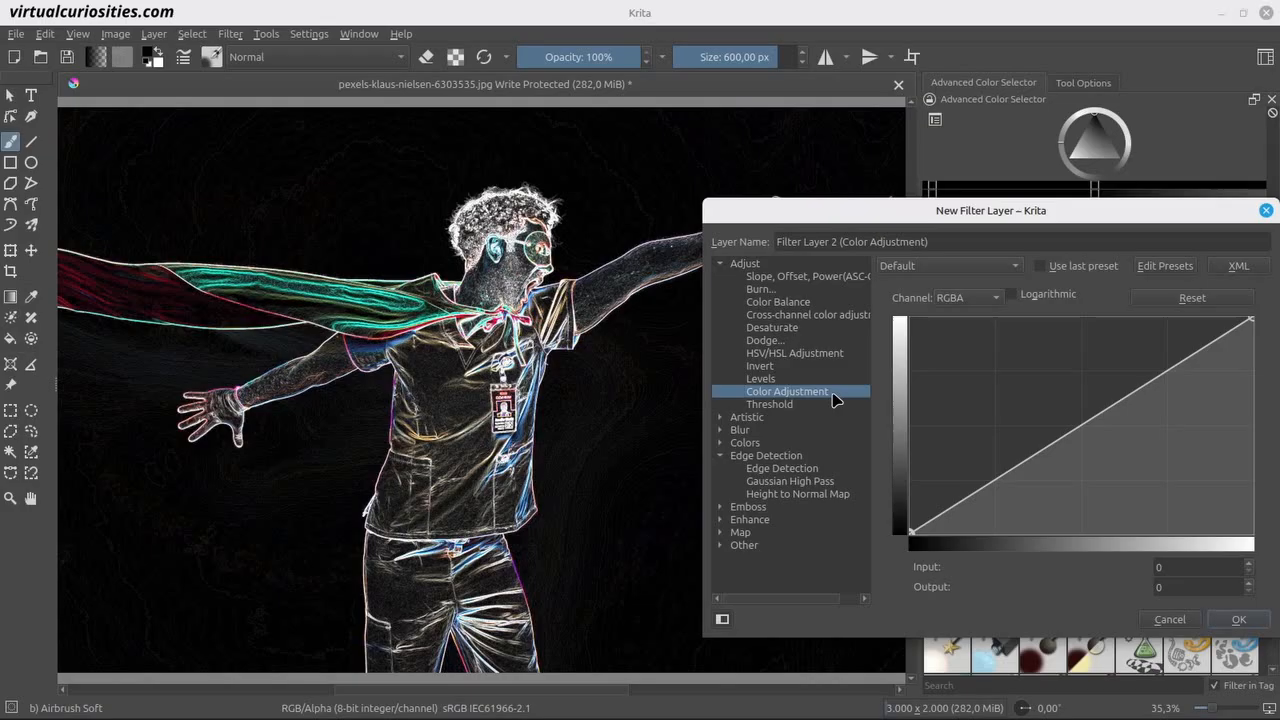
drag(910, 530, 910, 320)
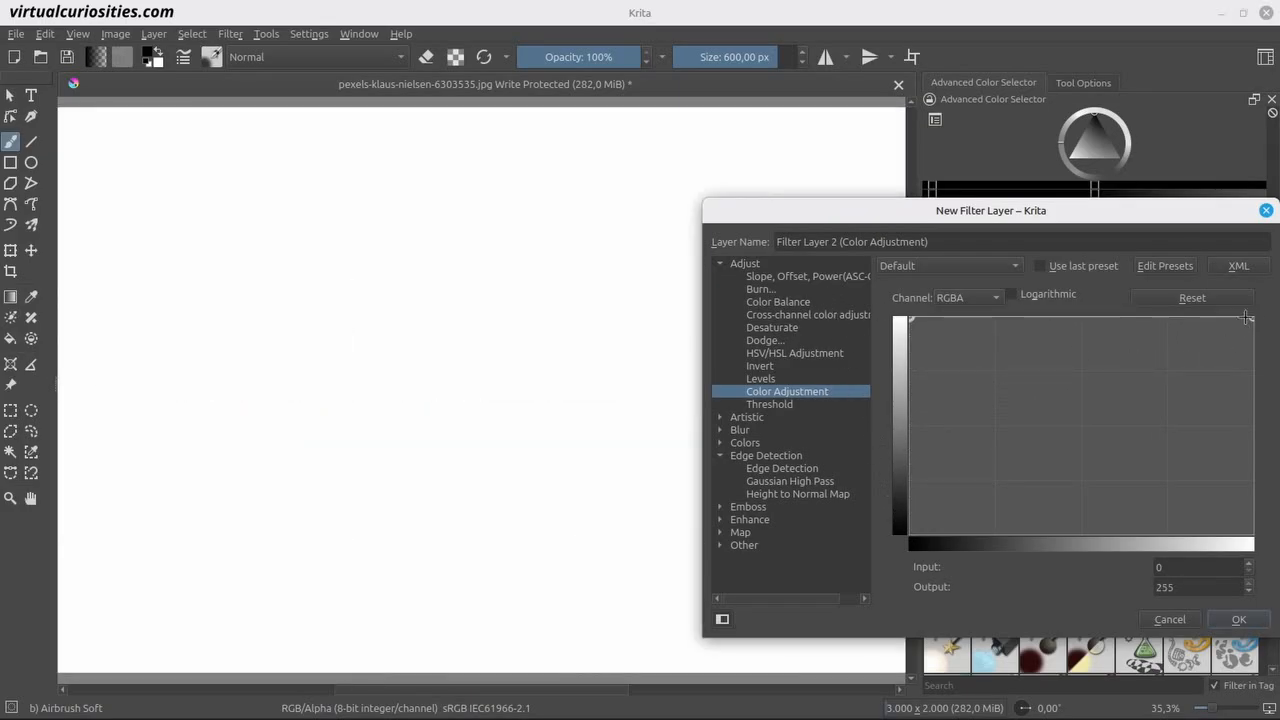
drag(1251, 318, 1274, 567)
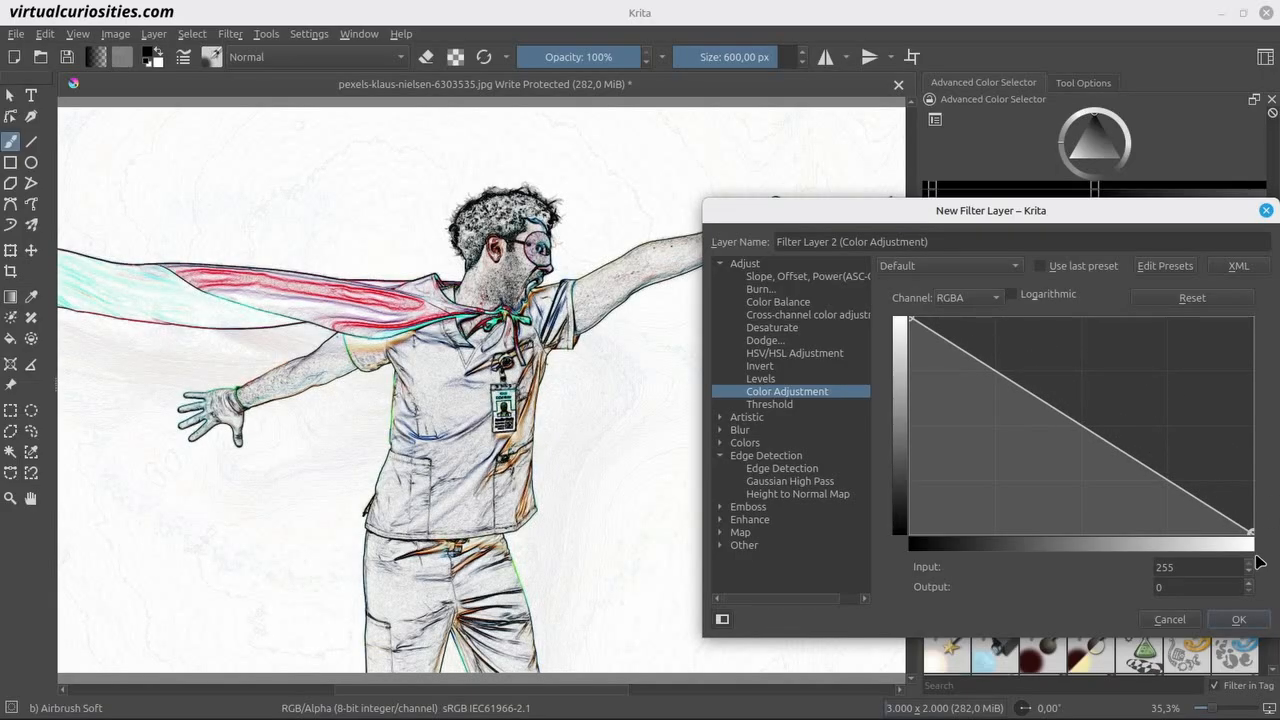
drag(1250, 532, 1118, 532)
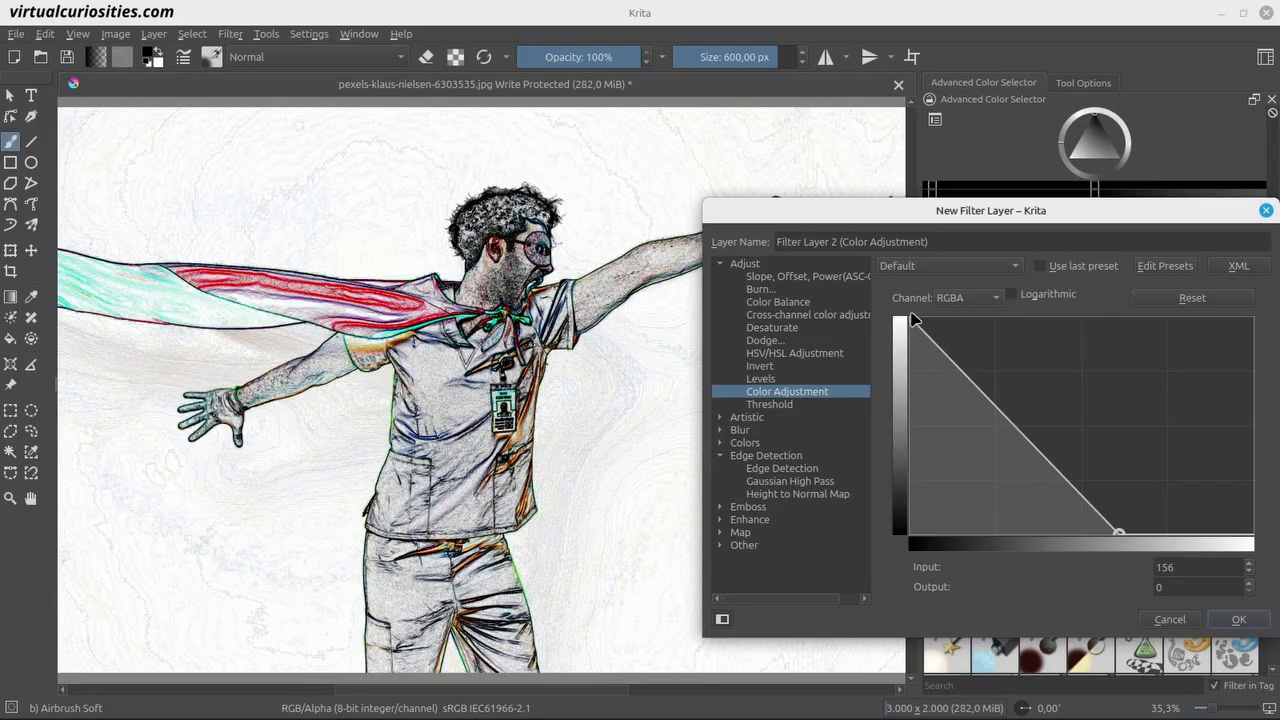
drag(910, 318, 1044, 299)
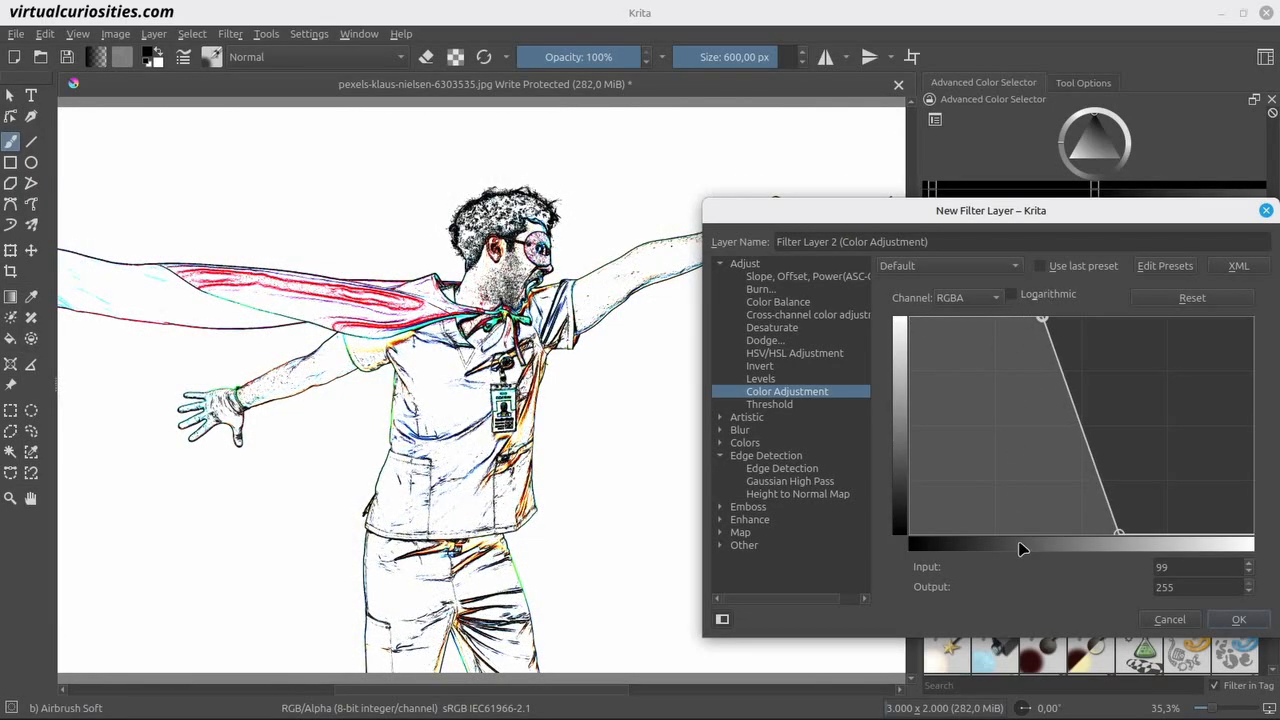
click(1245, 620)
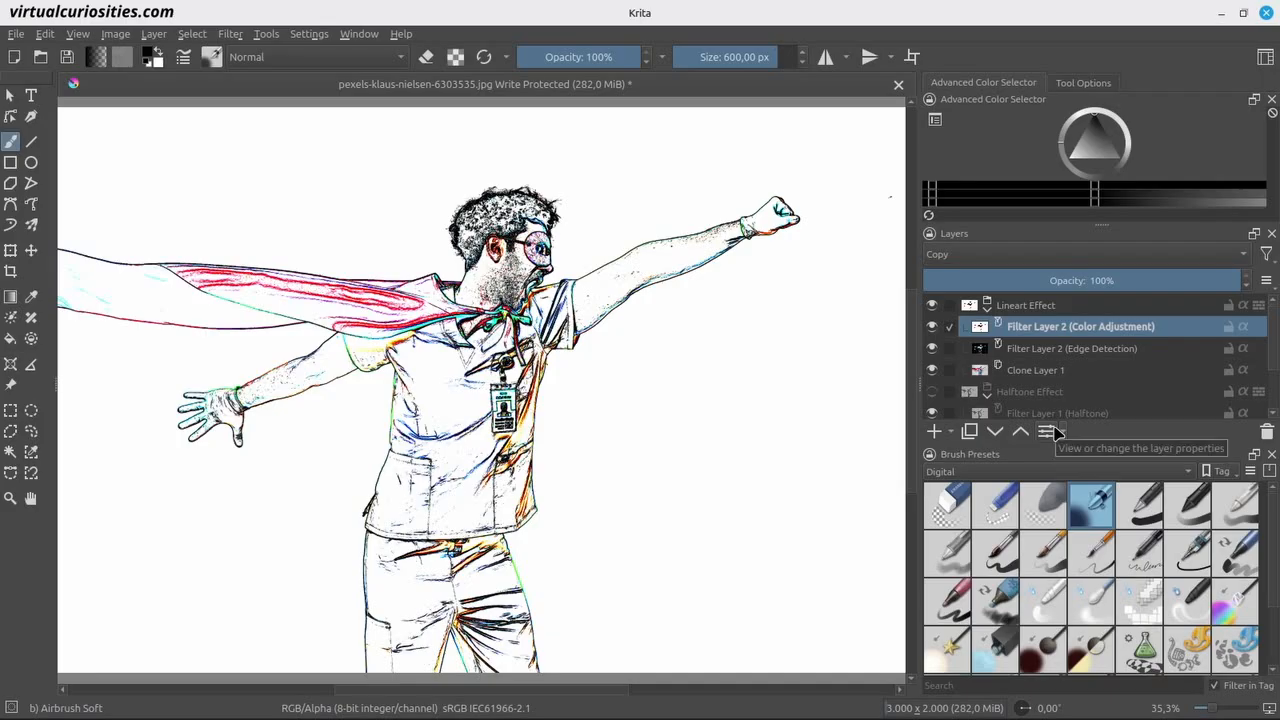
Add a Desaturate filter layer above the color adjustment layer, comparing the Min and Max methods before choosing Lightness.
click(951, 431)
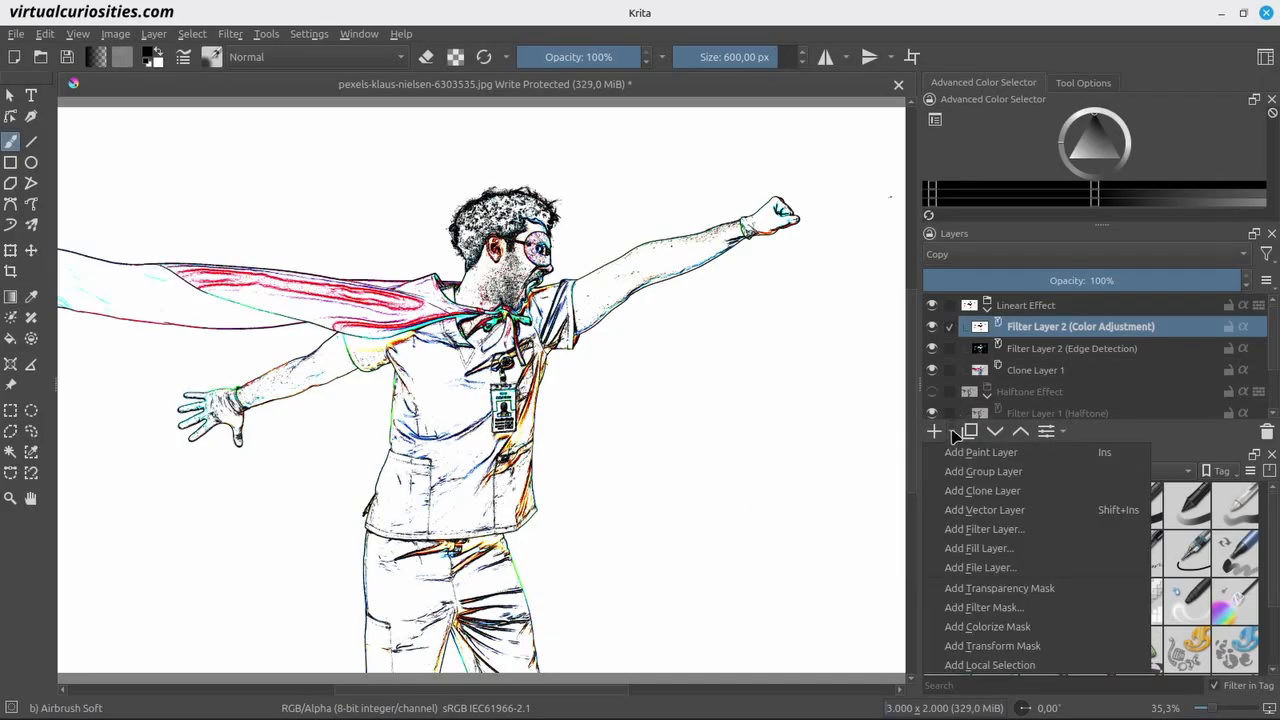
click(1020, 530)
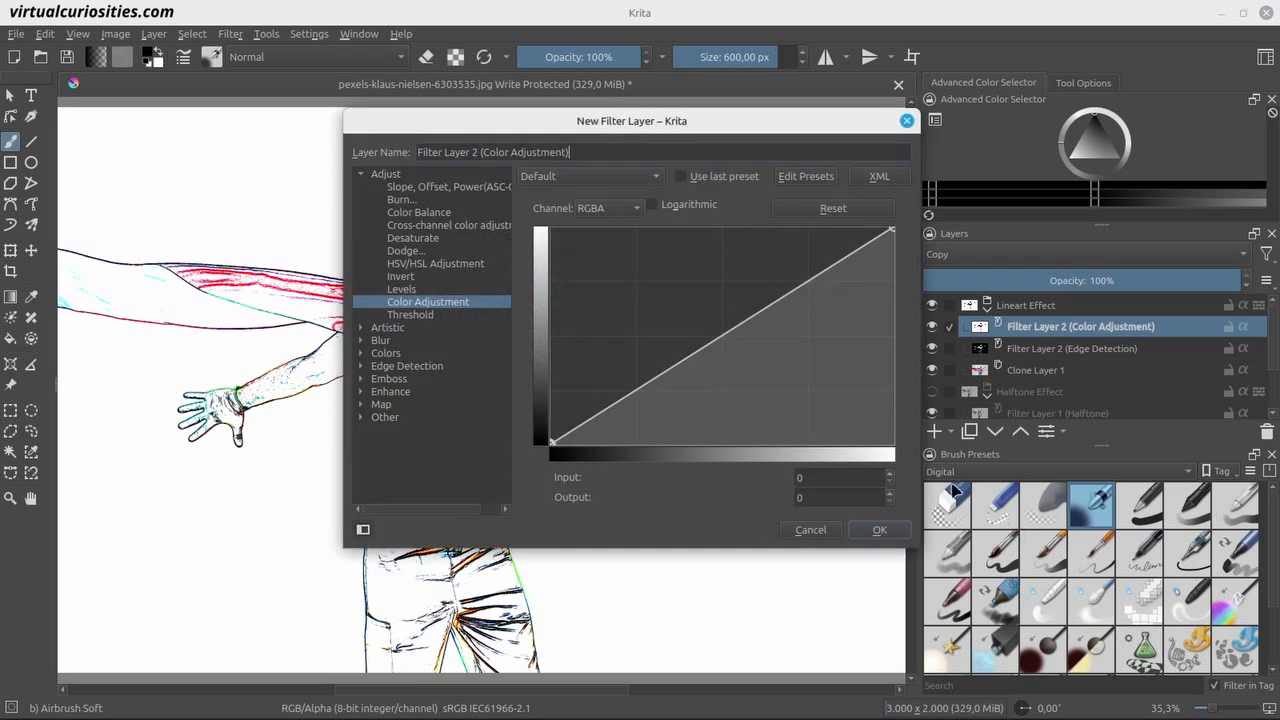
click(437, 243)
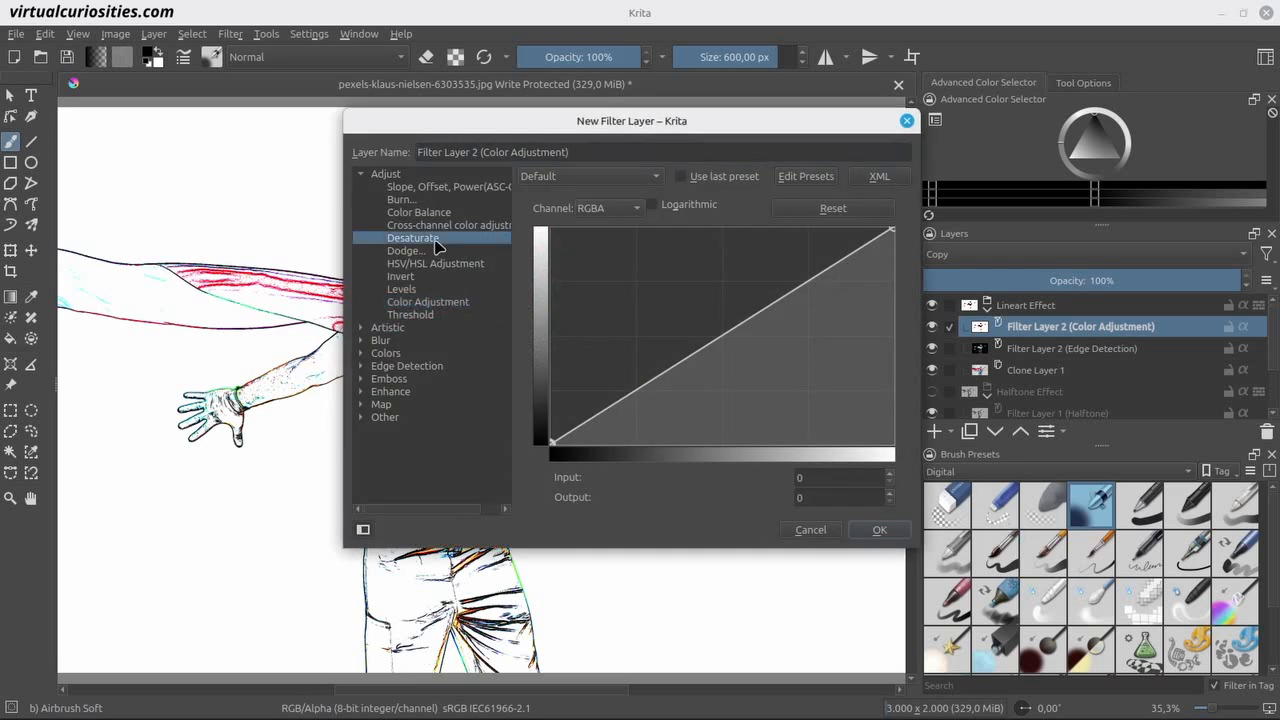
drag(513, 127, 856, 193)
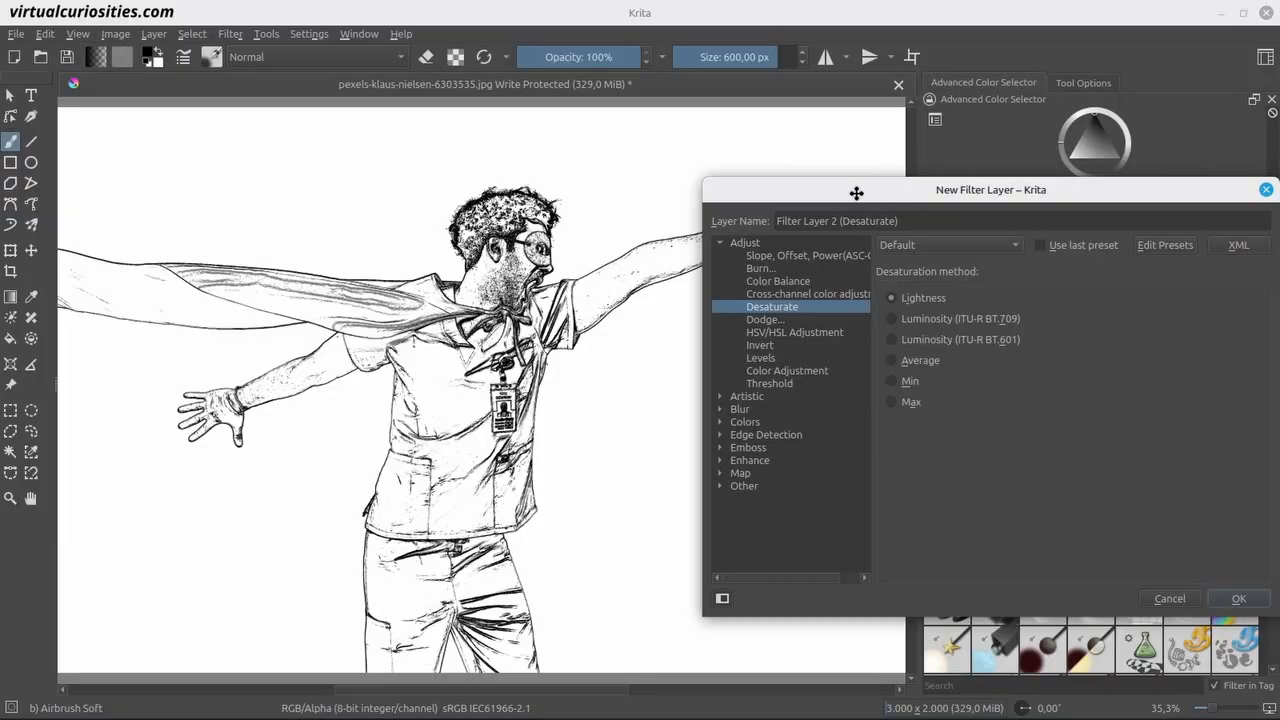
click(909, 385)
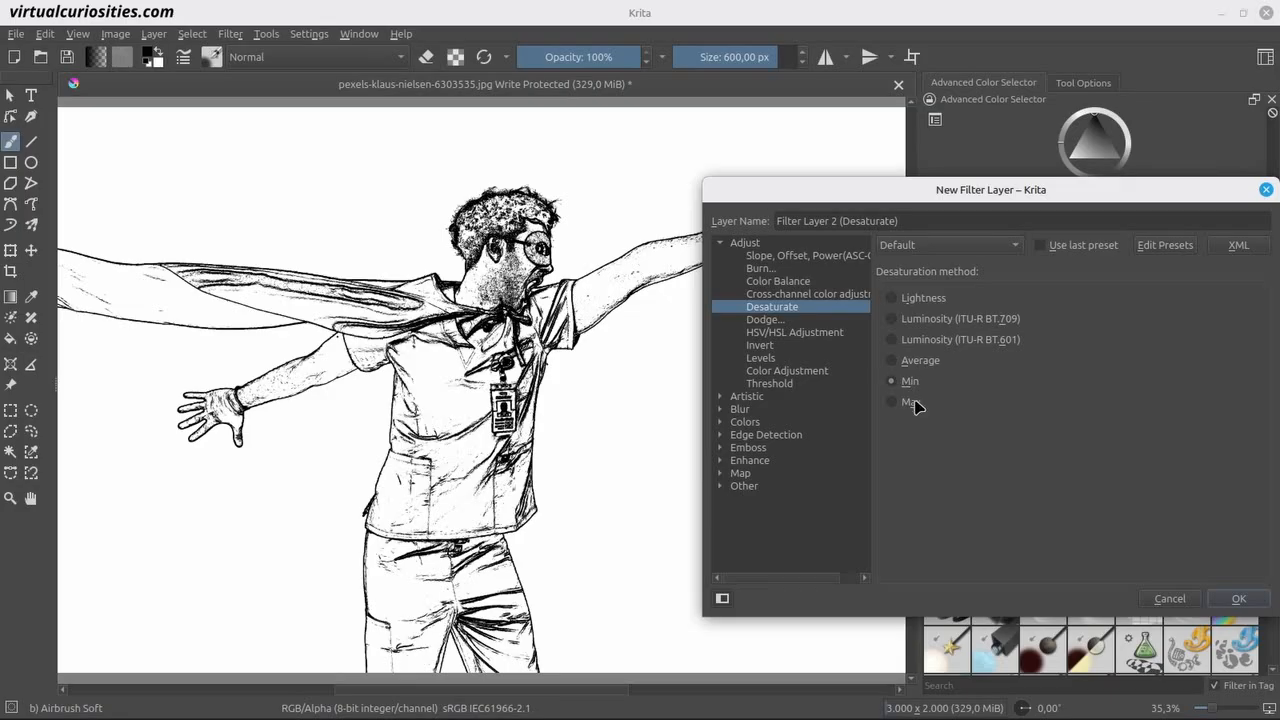
click(912, 402)
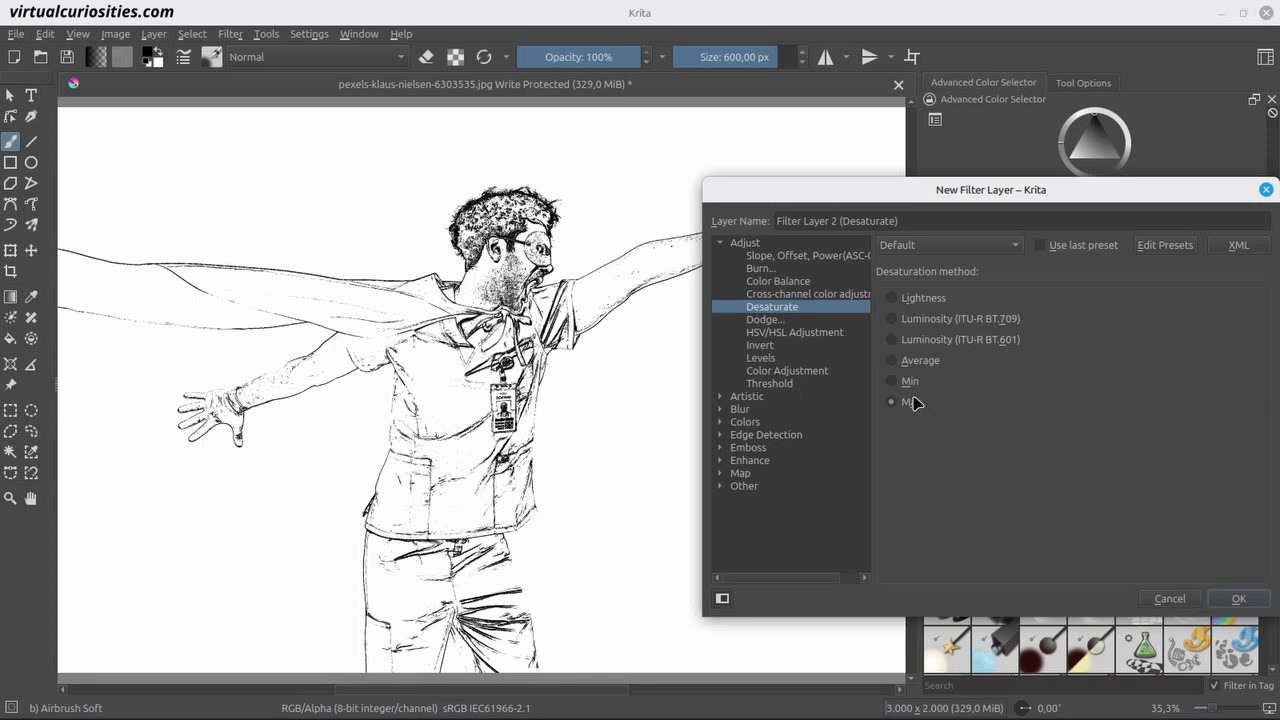
click(930, 298)
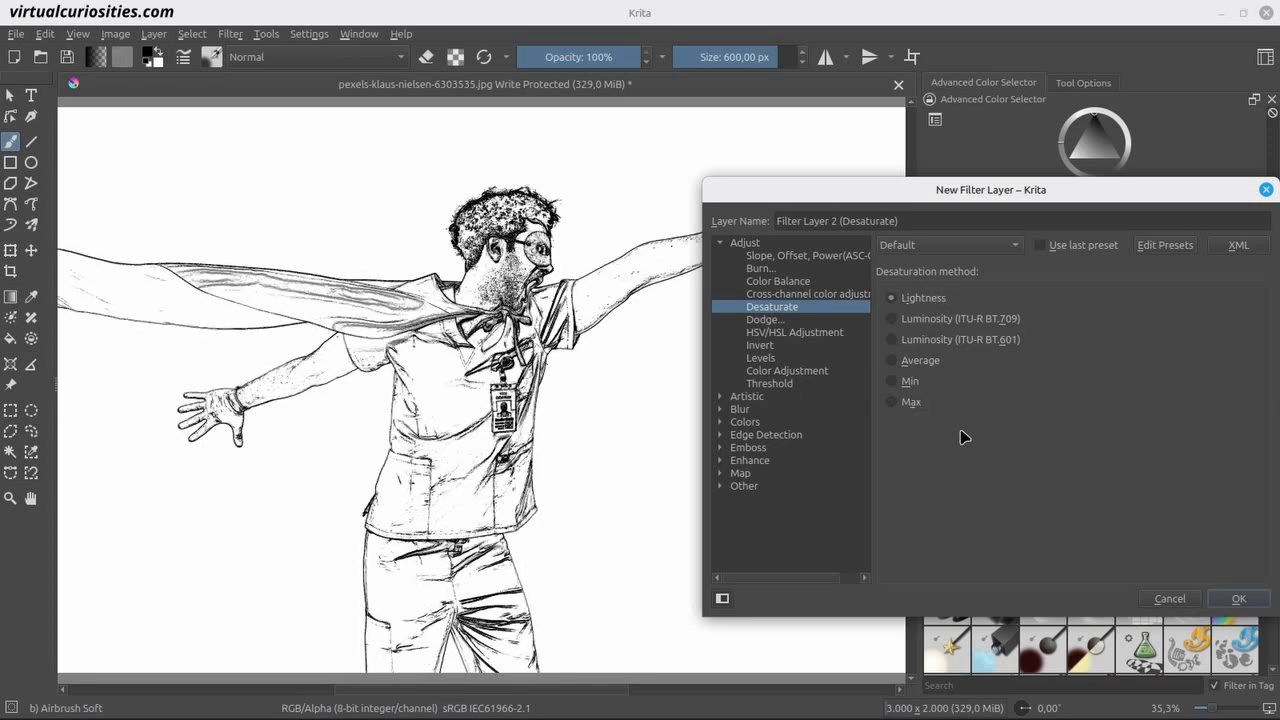
click(1238, 598)
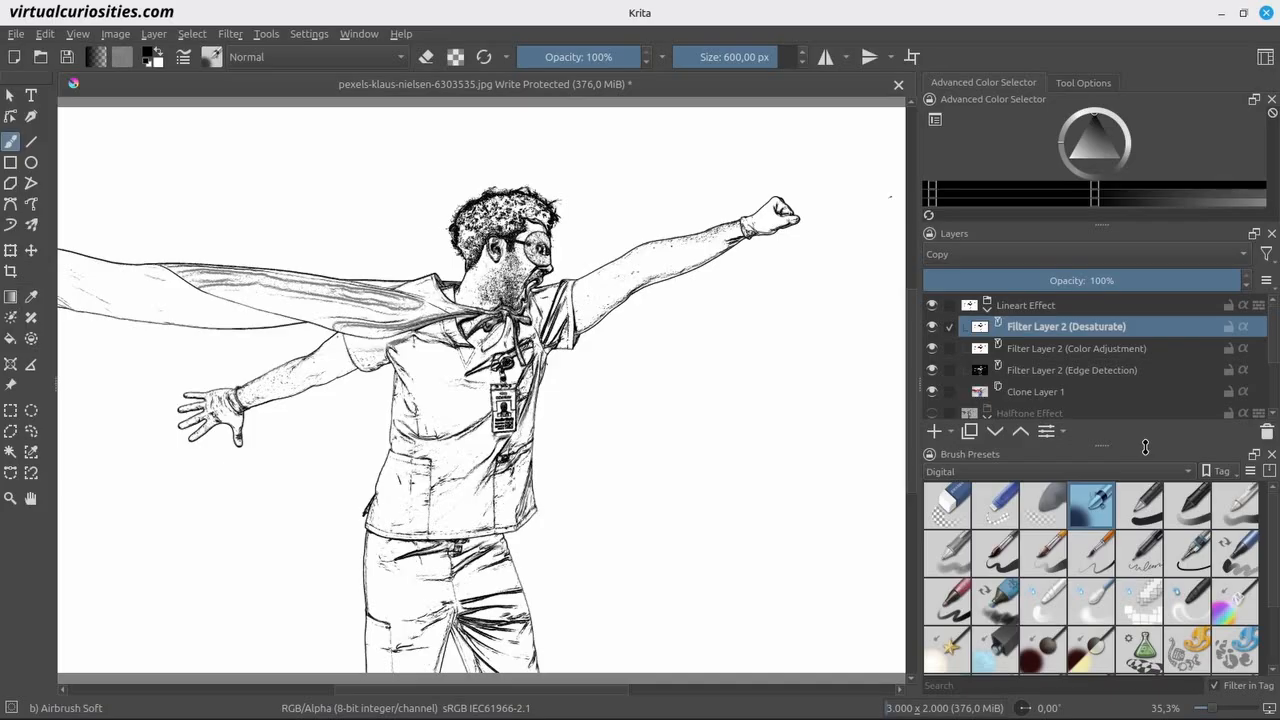
Collapse the Lineart Effect group and turn on the Halftone Effect group, keeping both groups visible.
click(987, 305)
click(932, 305)
click(933, 328)
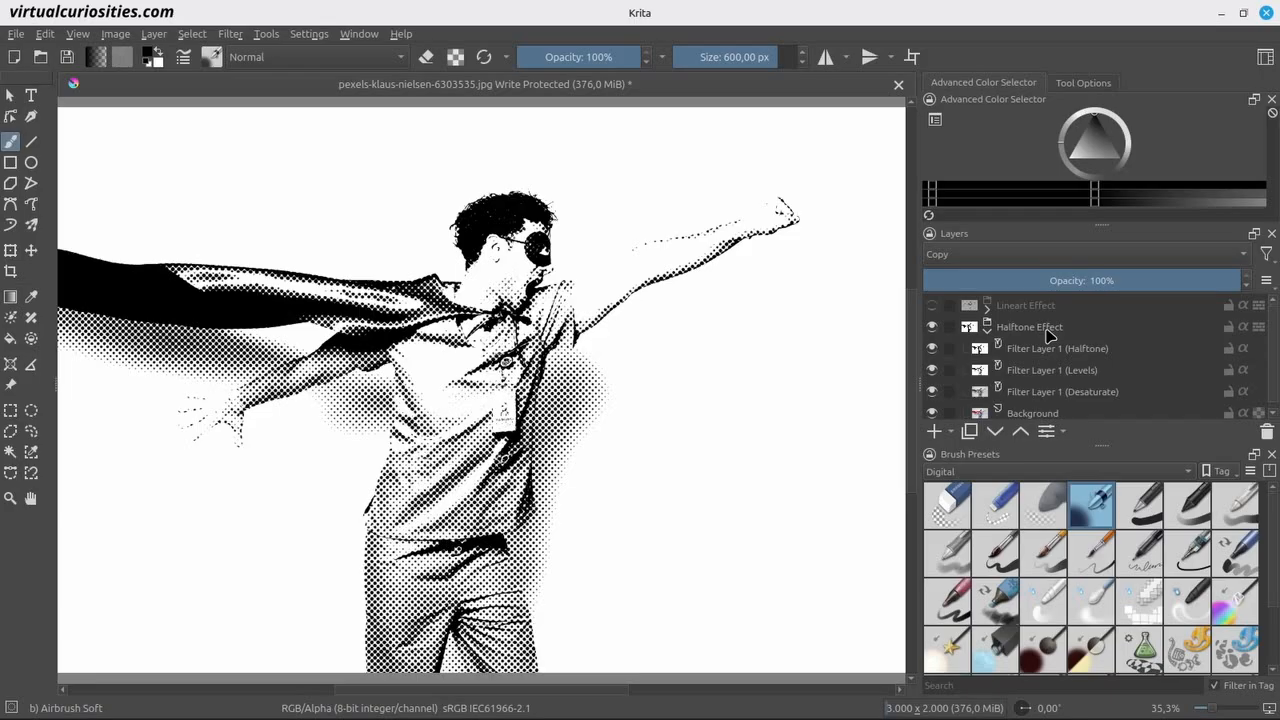
click(932, 305)
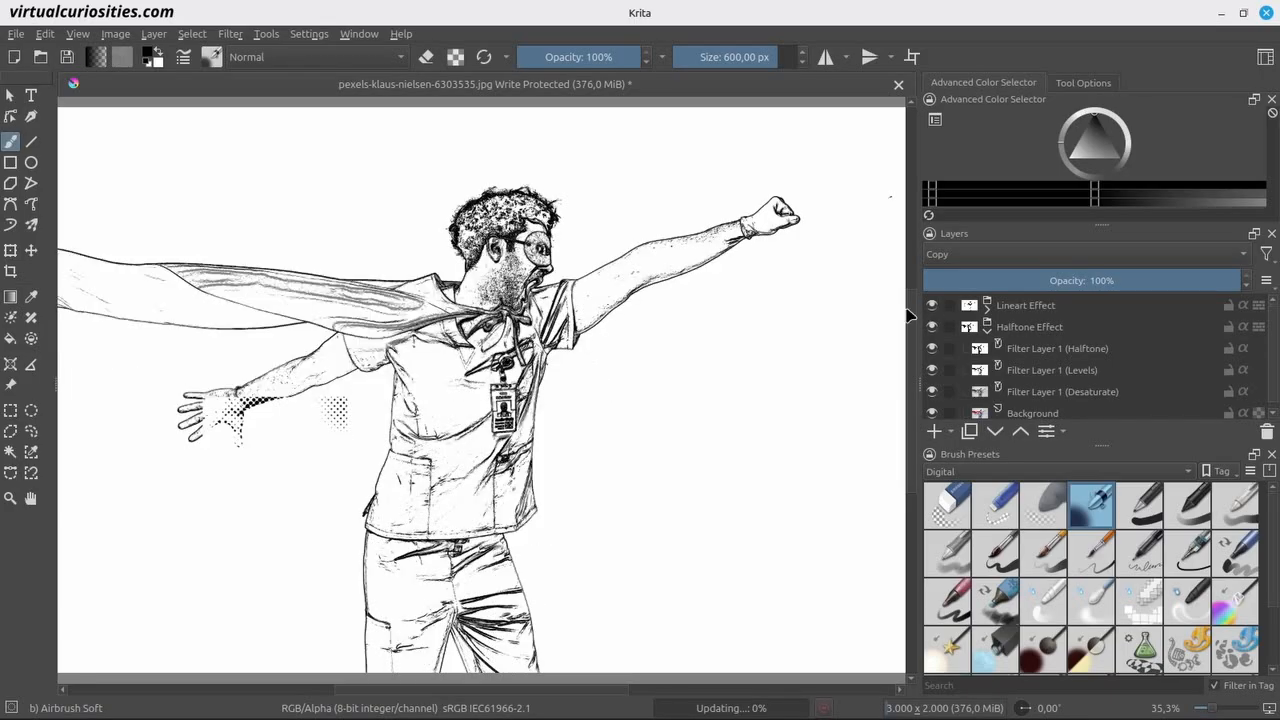
Set the blending mode of the Lineart Effect group to Multiply.
click(1027, 314)
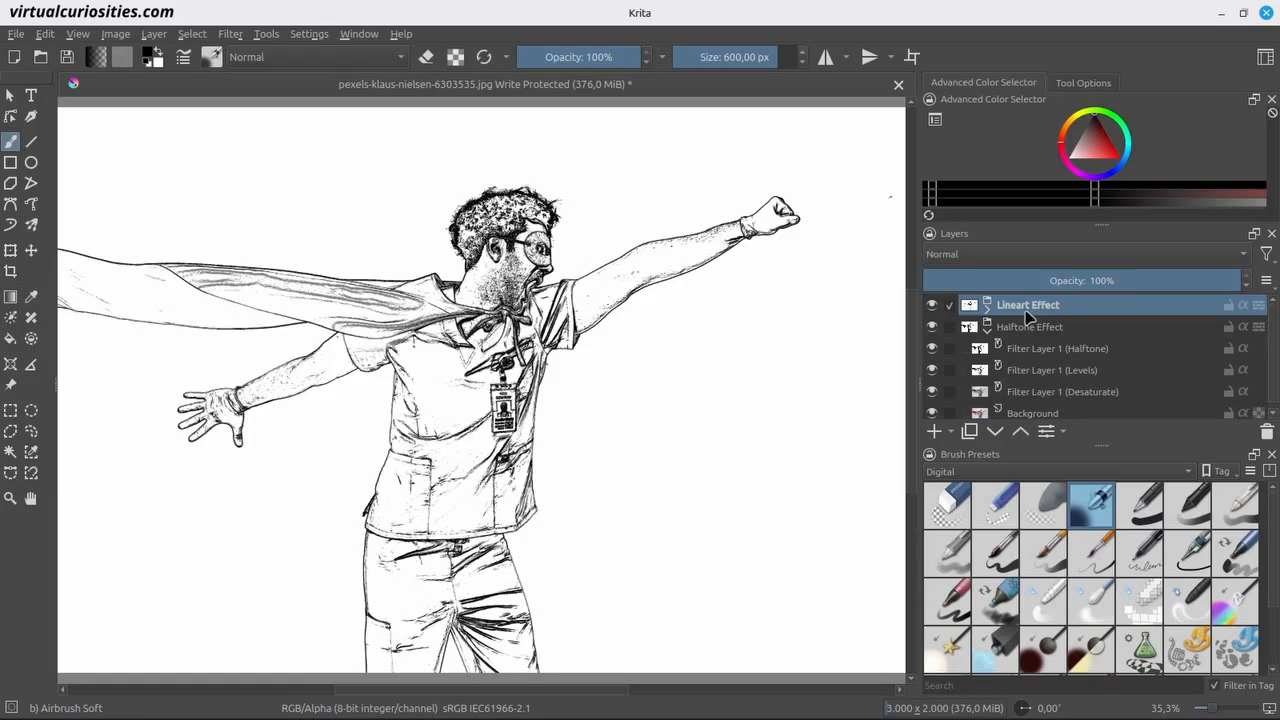
click(1078, 265)
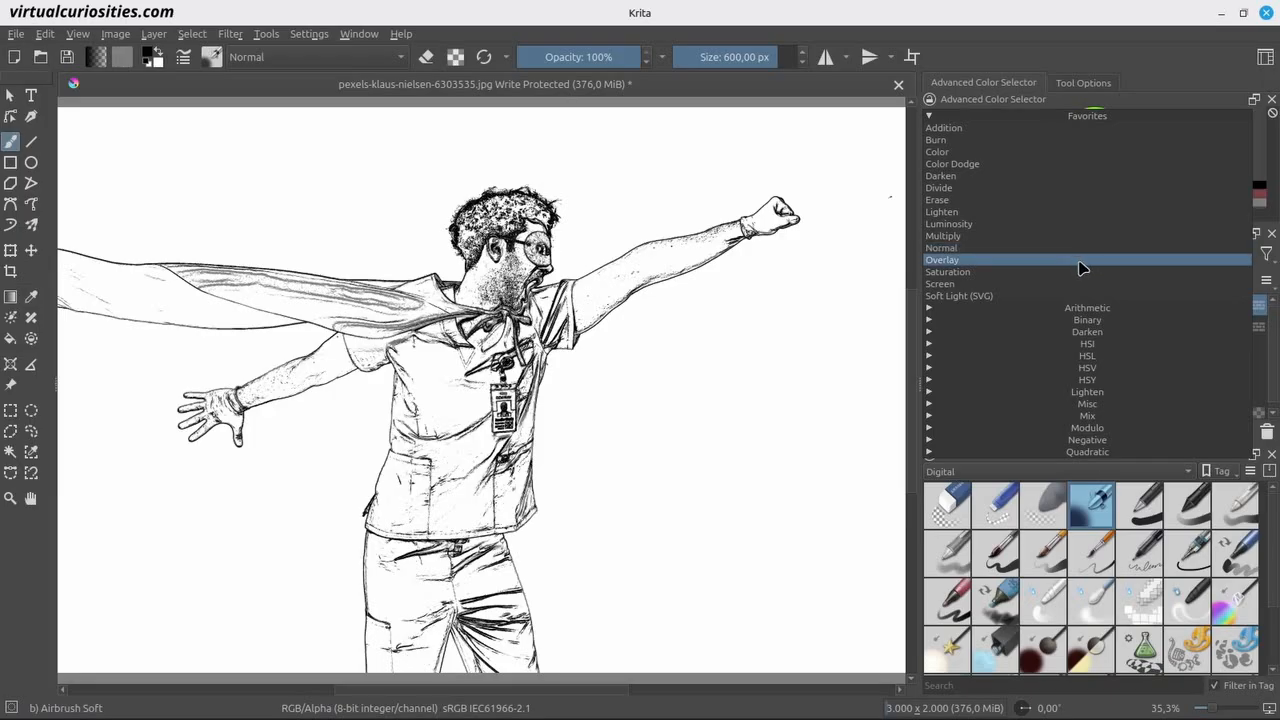
click(1100, 310)
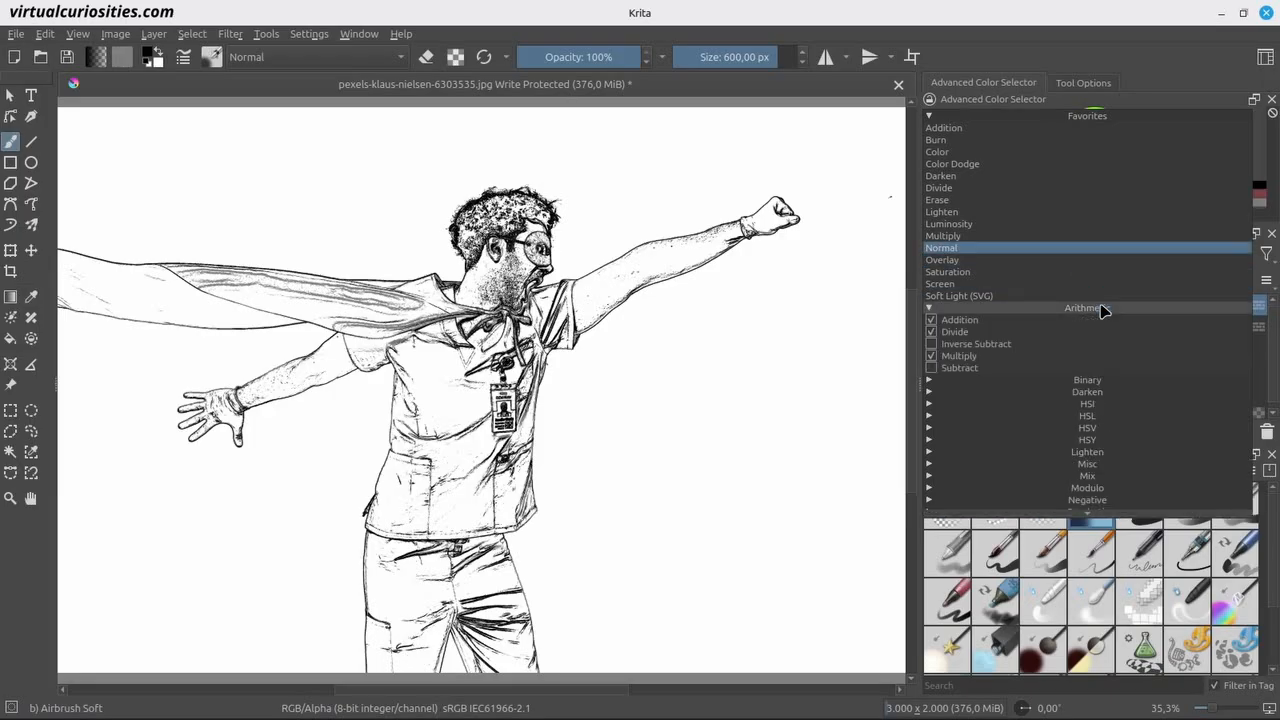
click(1108, 358)
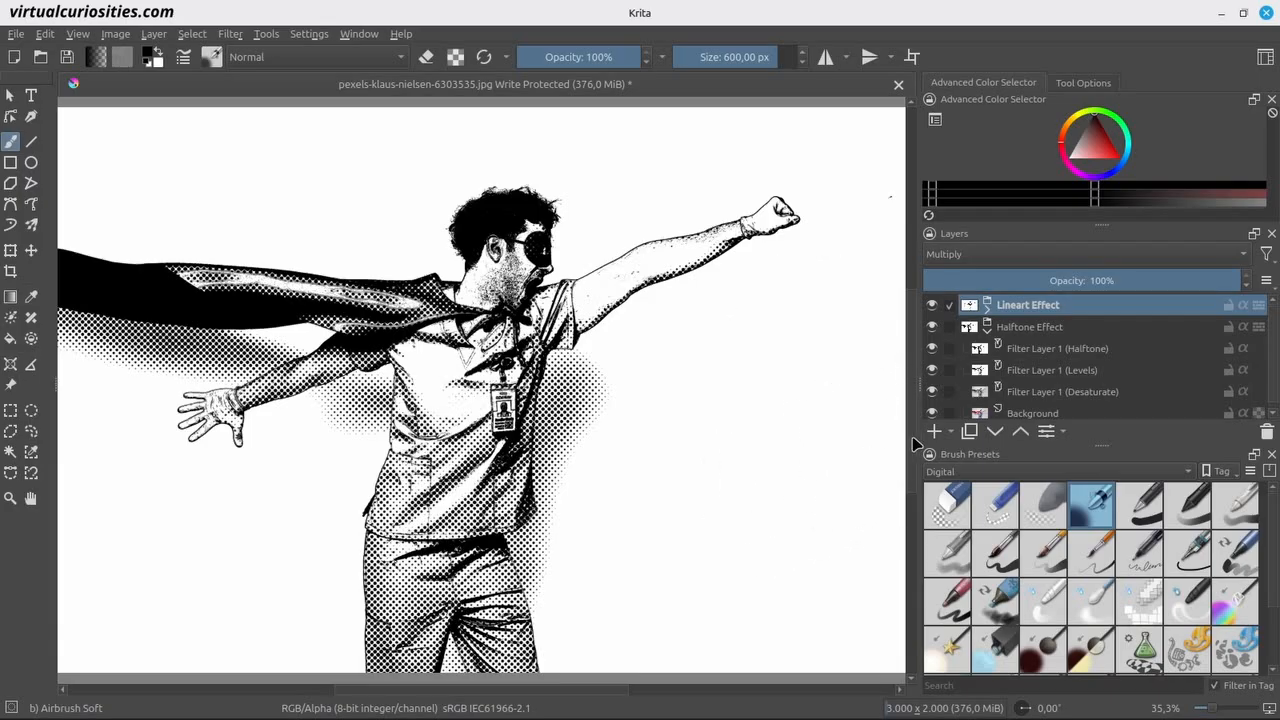
Start a new filter layer above the Lineart Effect group and try the Gradient Map filter on it.
click(951, 433)
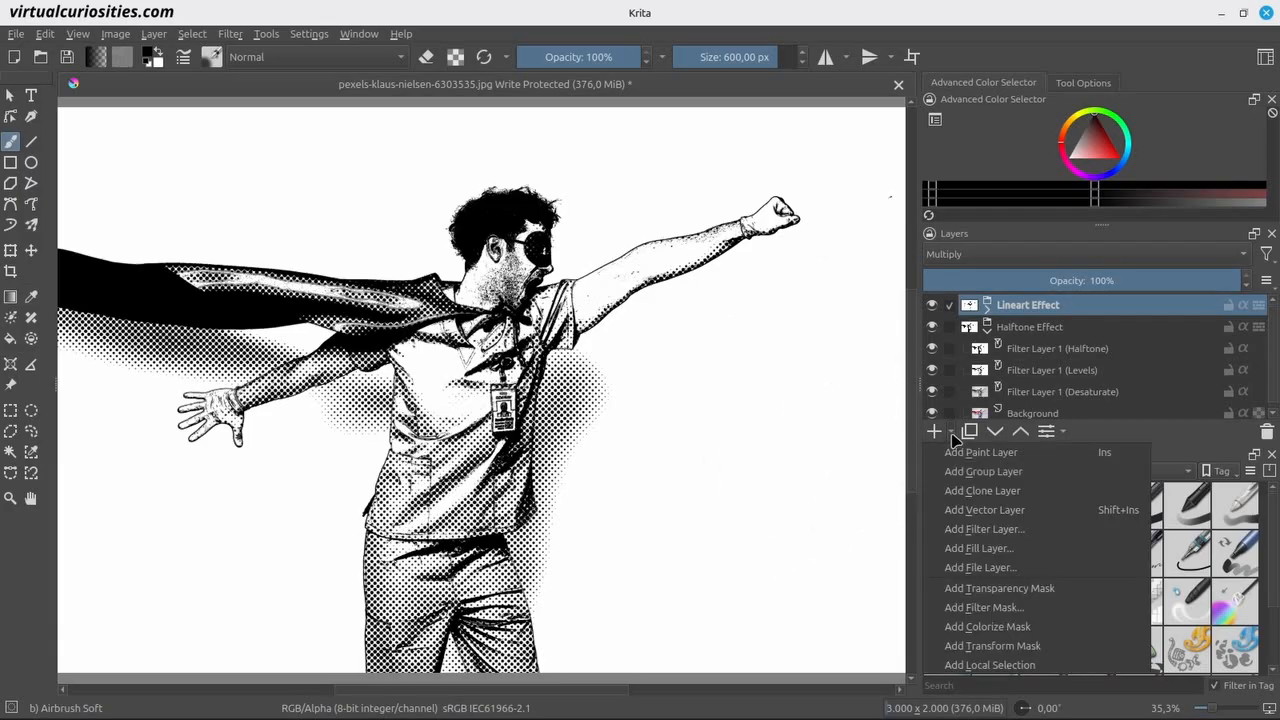
click(1008, 531)
drag(643, 282, 949, 149)
click(662, 432)
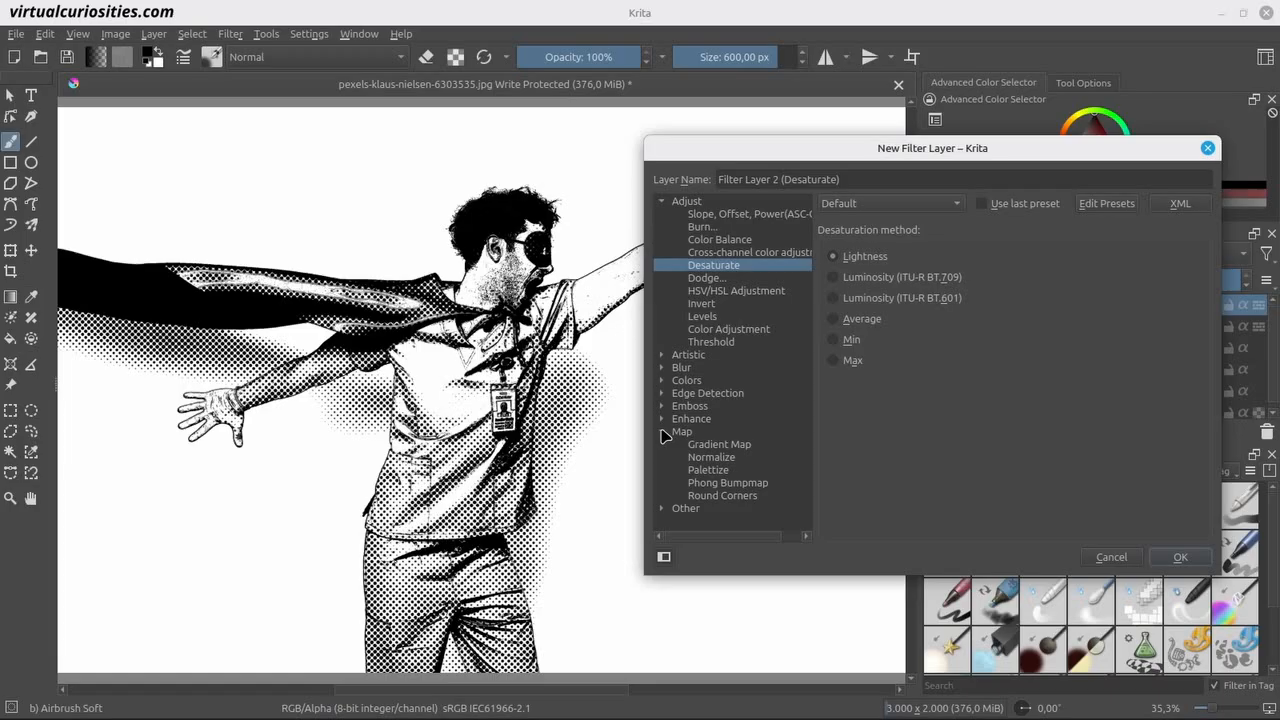
click(762, 446)
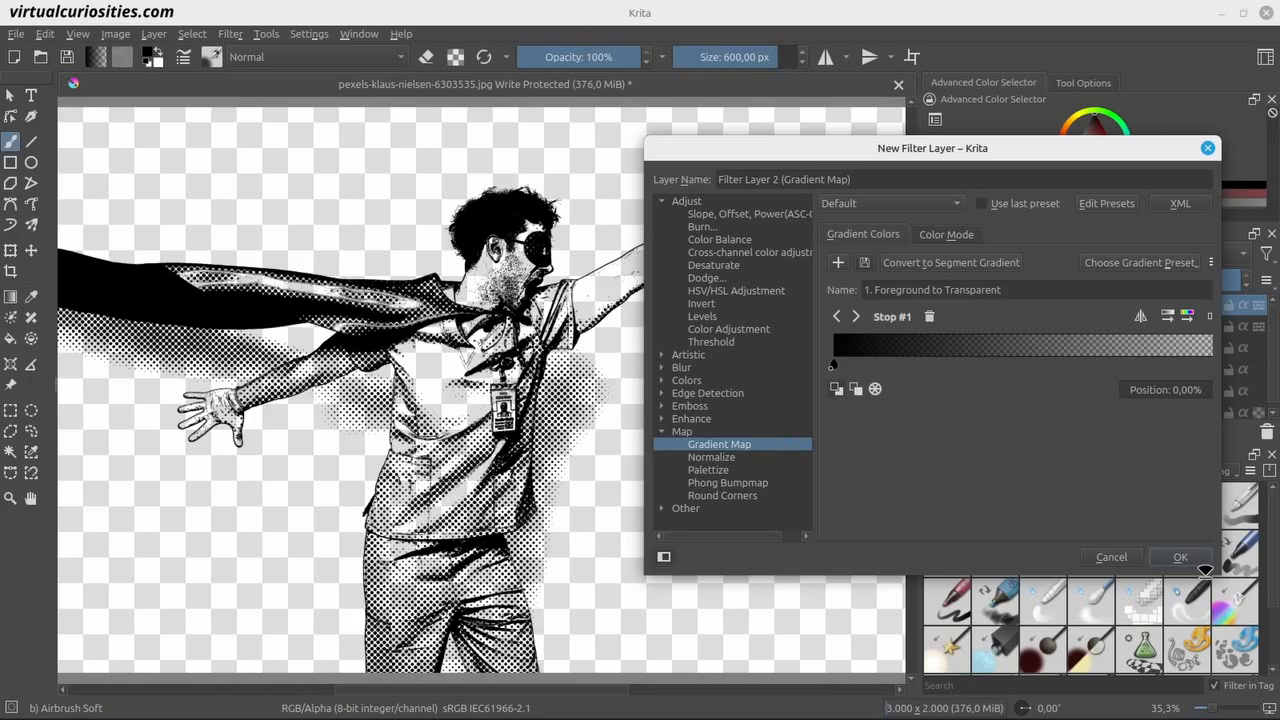
drag(1219, 575, 1246, 577)
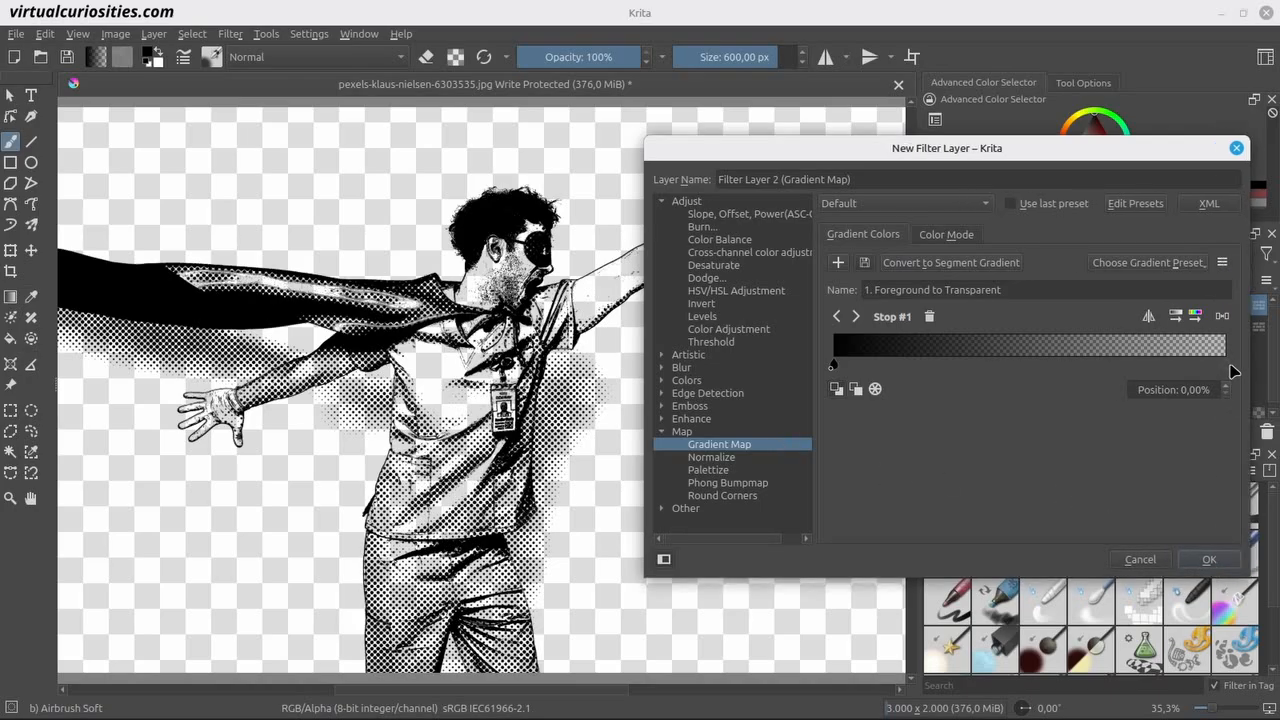
Set the gradient map's end stop to white with 100% opacity.
mouse_move(1226, 366)
mouse_down()
mouse_move(1214, 368)
mouse_move(1228, 372)
mouse_up()
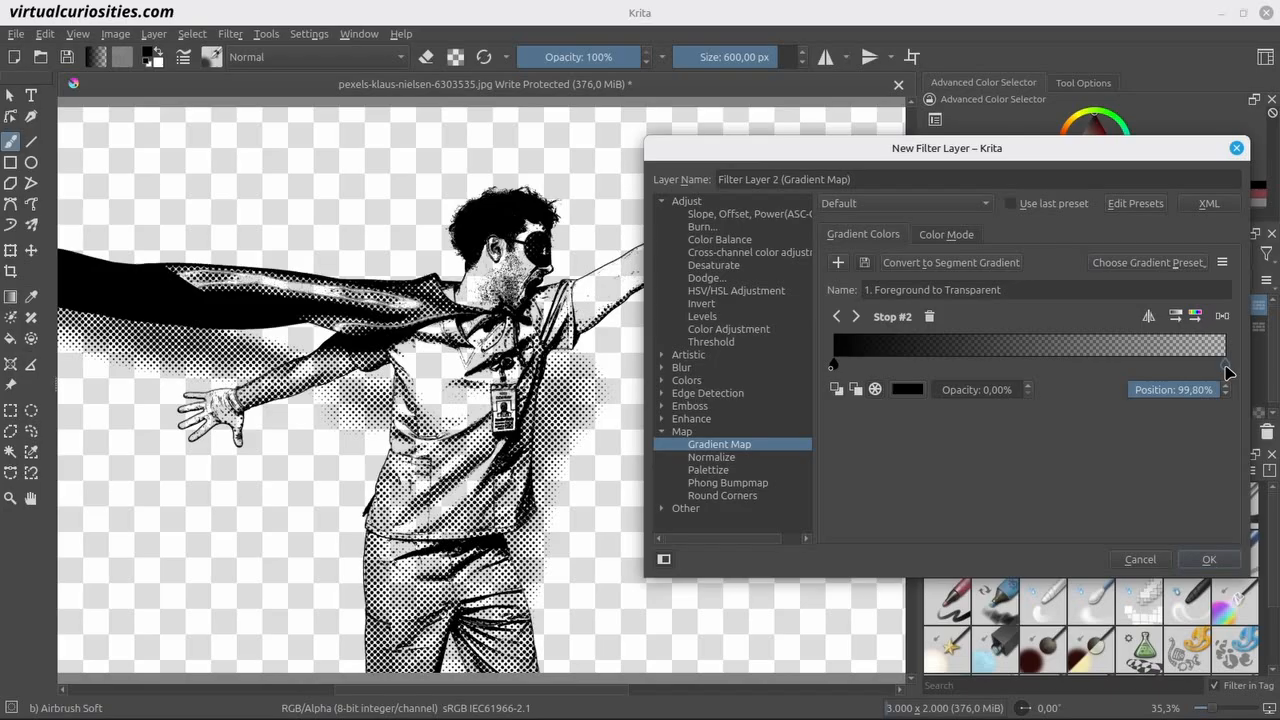
drag(950, 386, 1038, 387)
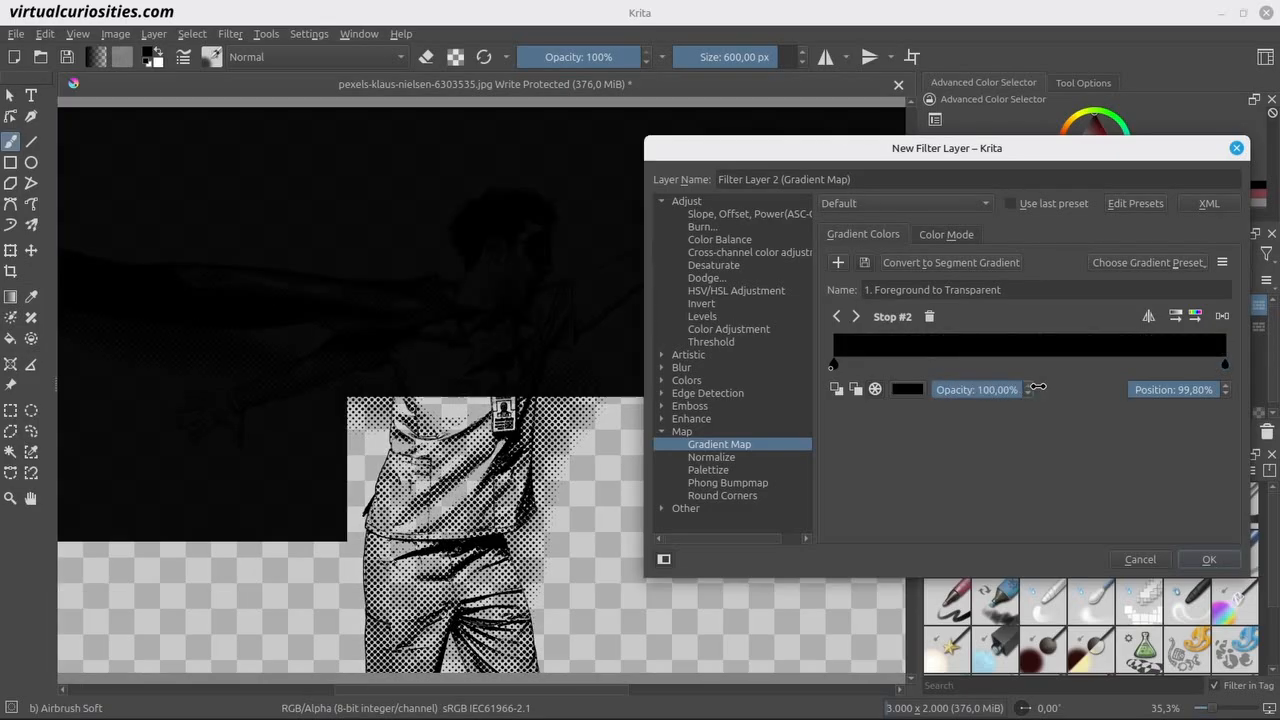
click(921, 391)
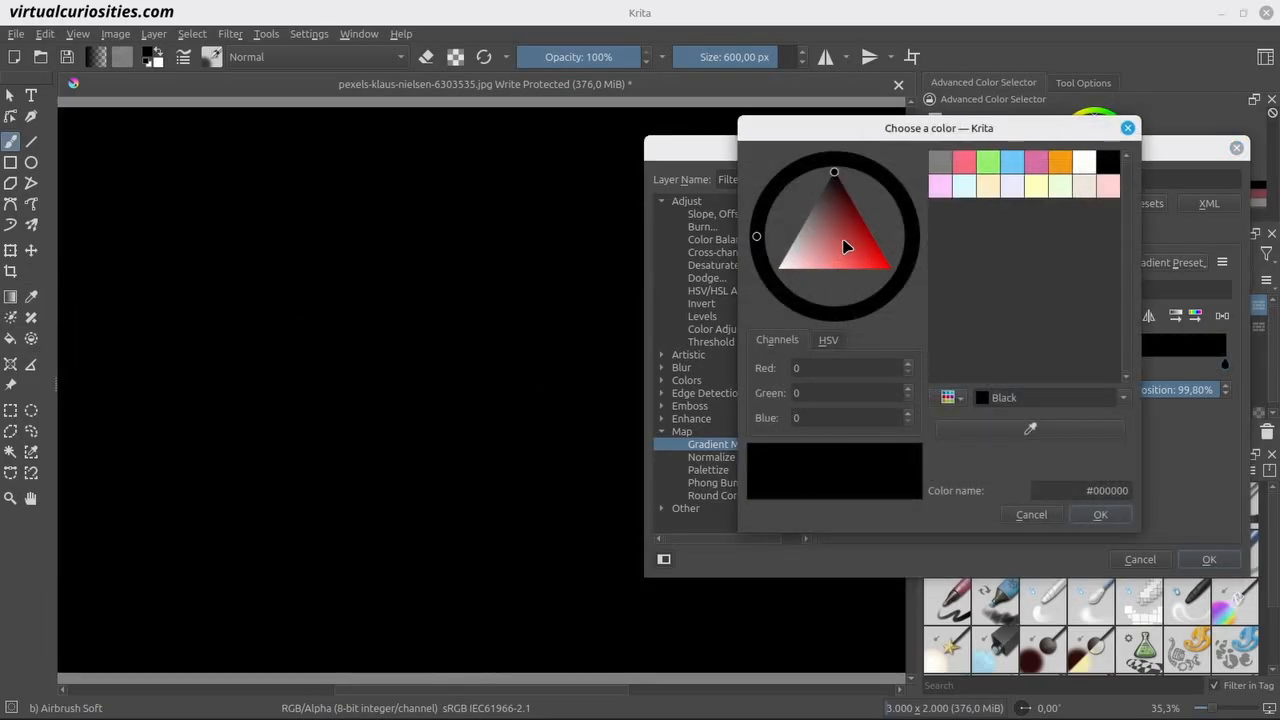
drag(843, 242, 718, 356)
click(1117, 517)
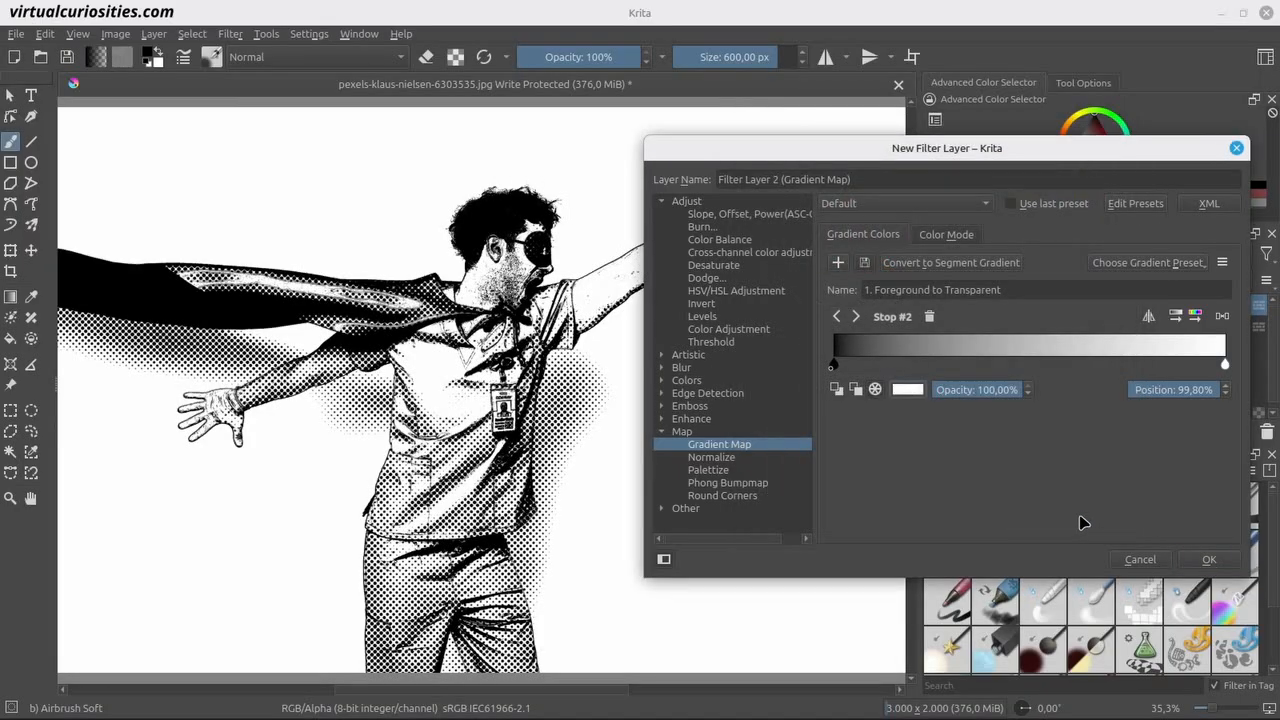
Try pure red (#ff0000) as the color of the gradient map's start stop.
click(834, 366)
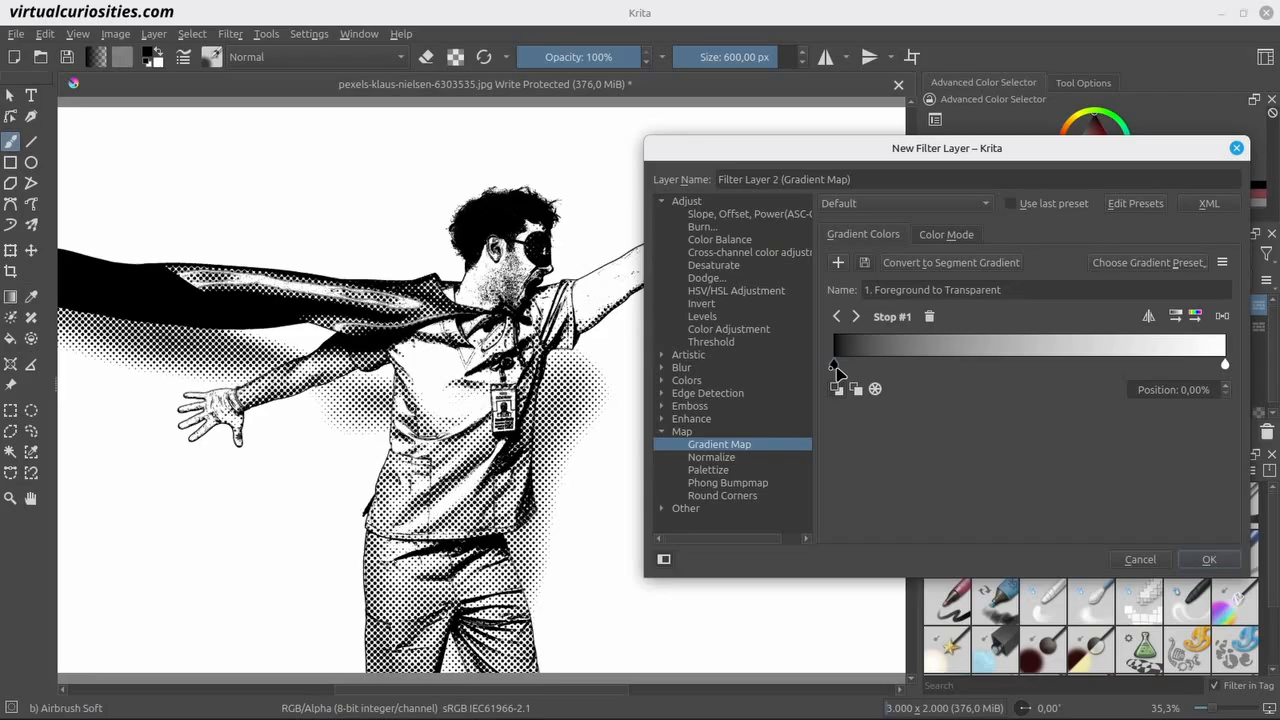
double_click(835, 368)
drag(831, 286, 922, 305)
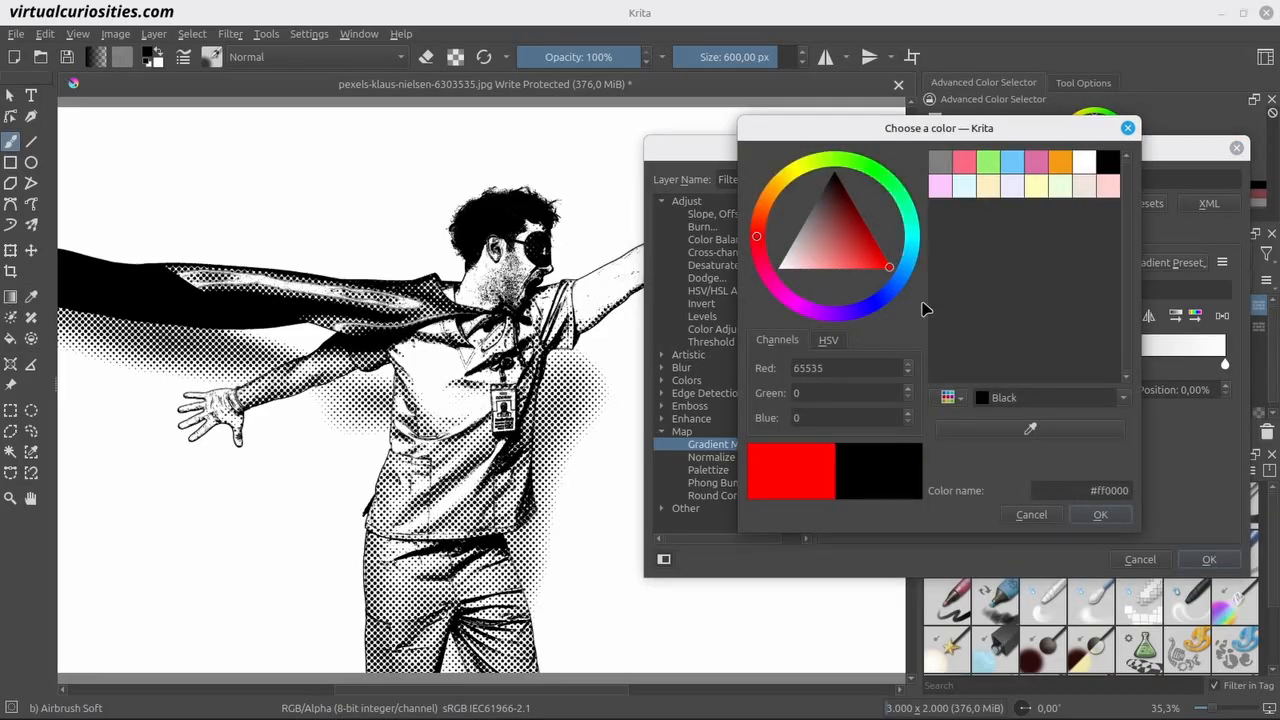
click(1117, 517)
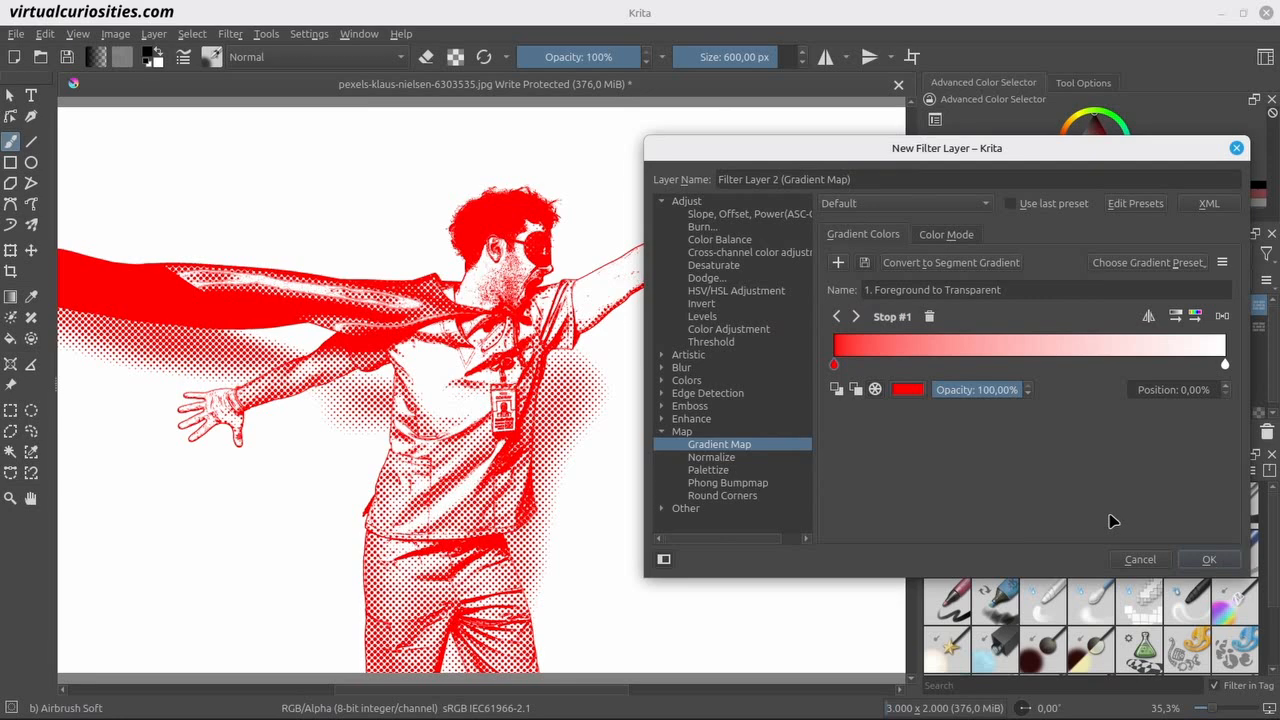
Try a reversed gradient map with a white start stop and a black end stop.
double_click(836, 367)
drag(908, 250, 835, 172)
click(1100, 515)
double_click(1225, 365)
click(1078, 515)
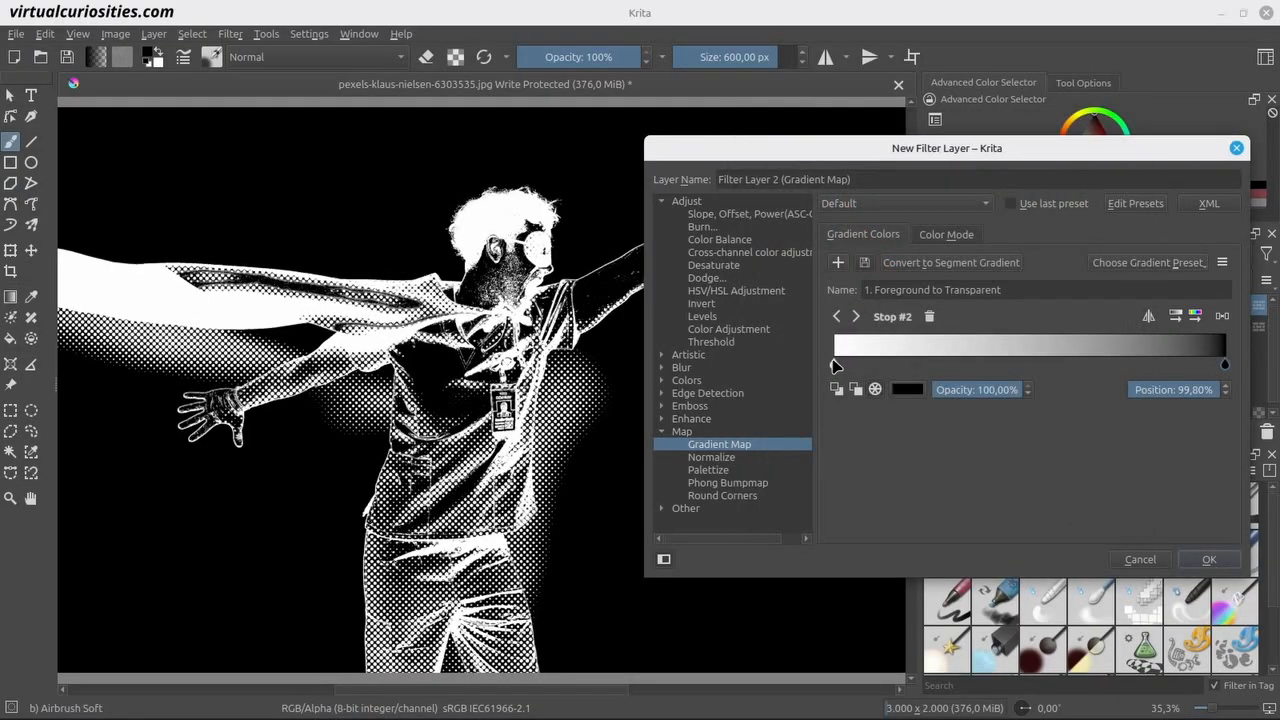
Try bright green for the gradient map's start stop, then discard the new filter layer.
double_click(834, 365)
drag(826, 256, 873, 175)
click(1100, 514)
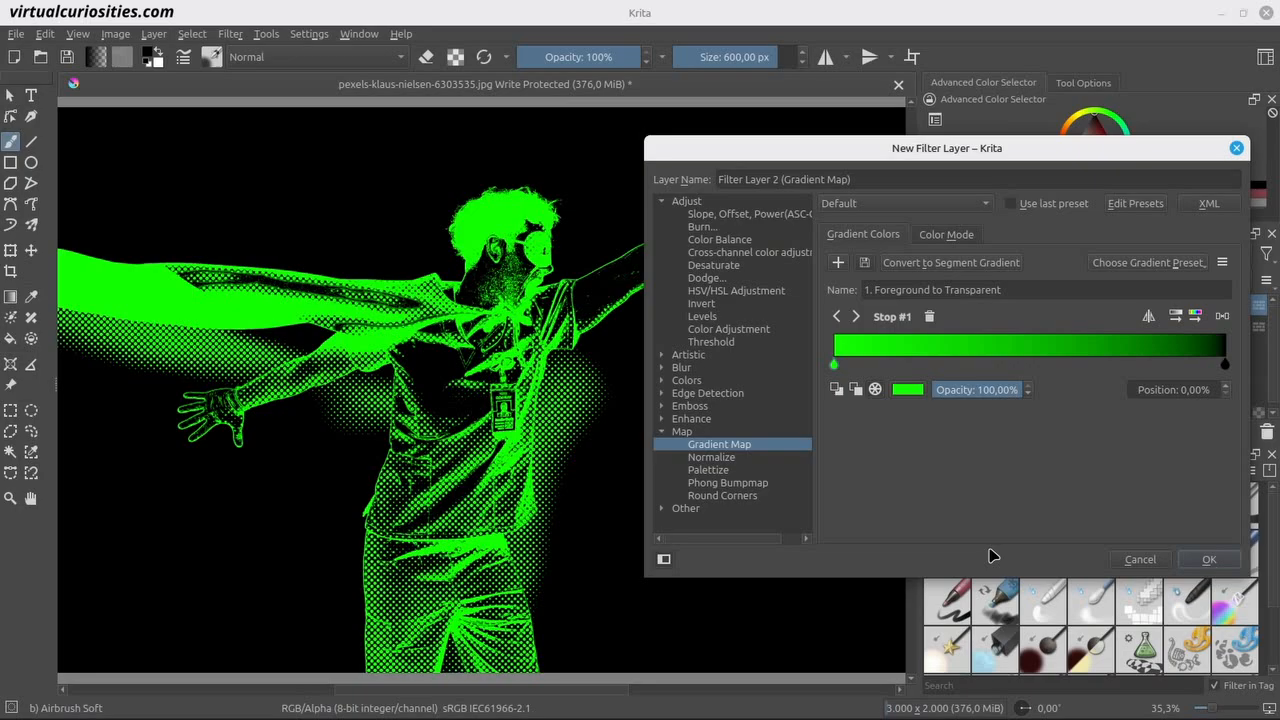
click(1140, 560)
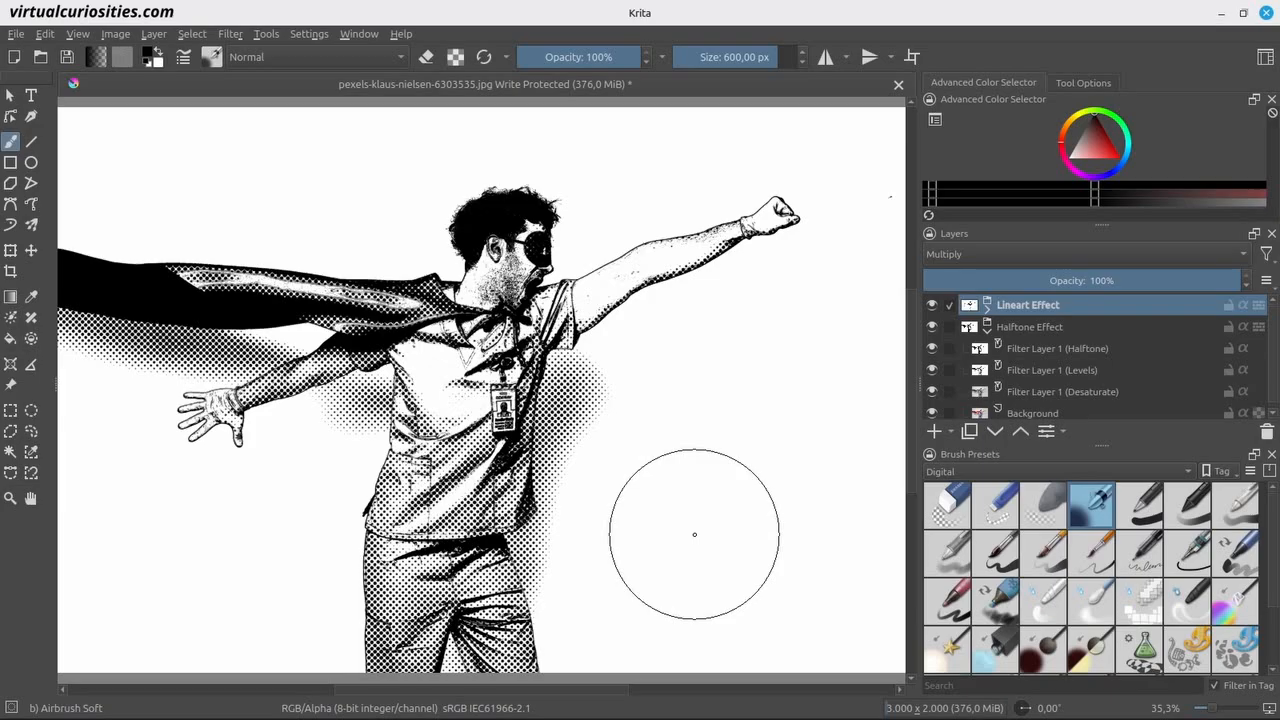
Collapse and hide the Halftone Effect group, and expand the Lineart Effect group to show its layers.
click(987, 329)
click(932, 330)
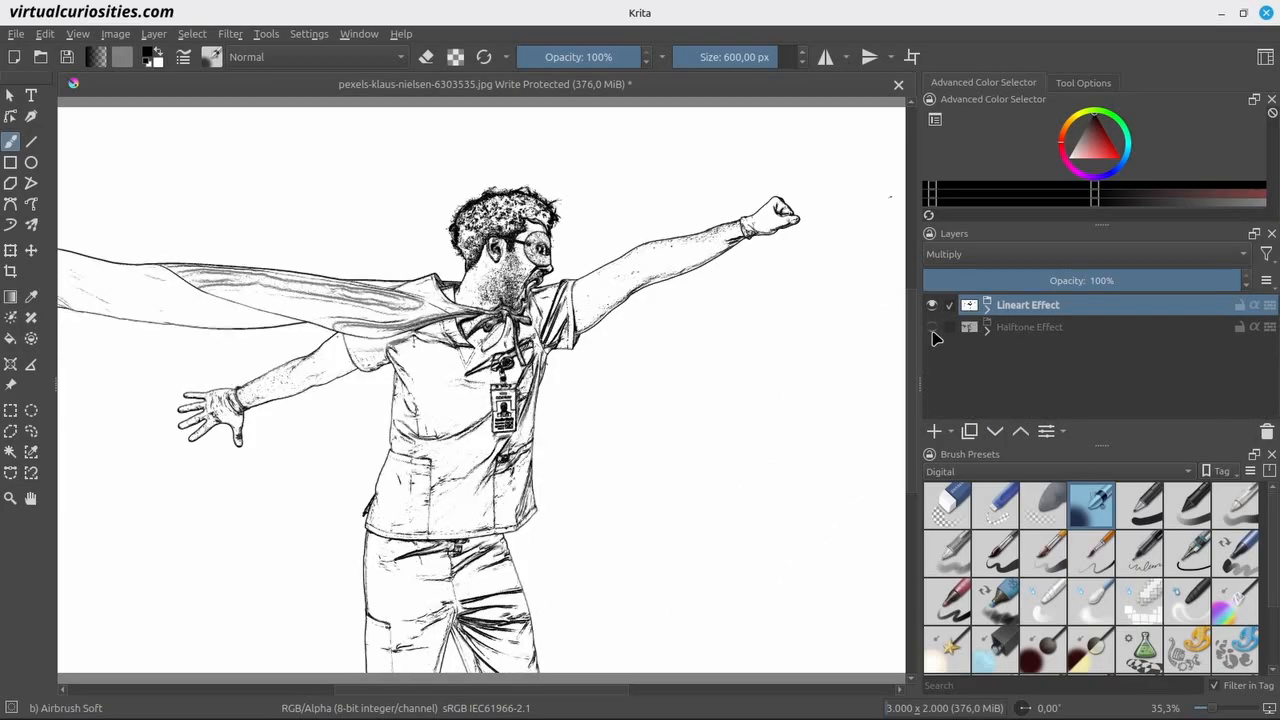
click(986, 310)
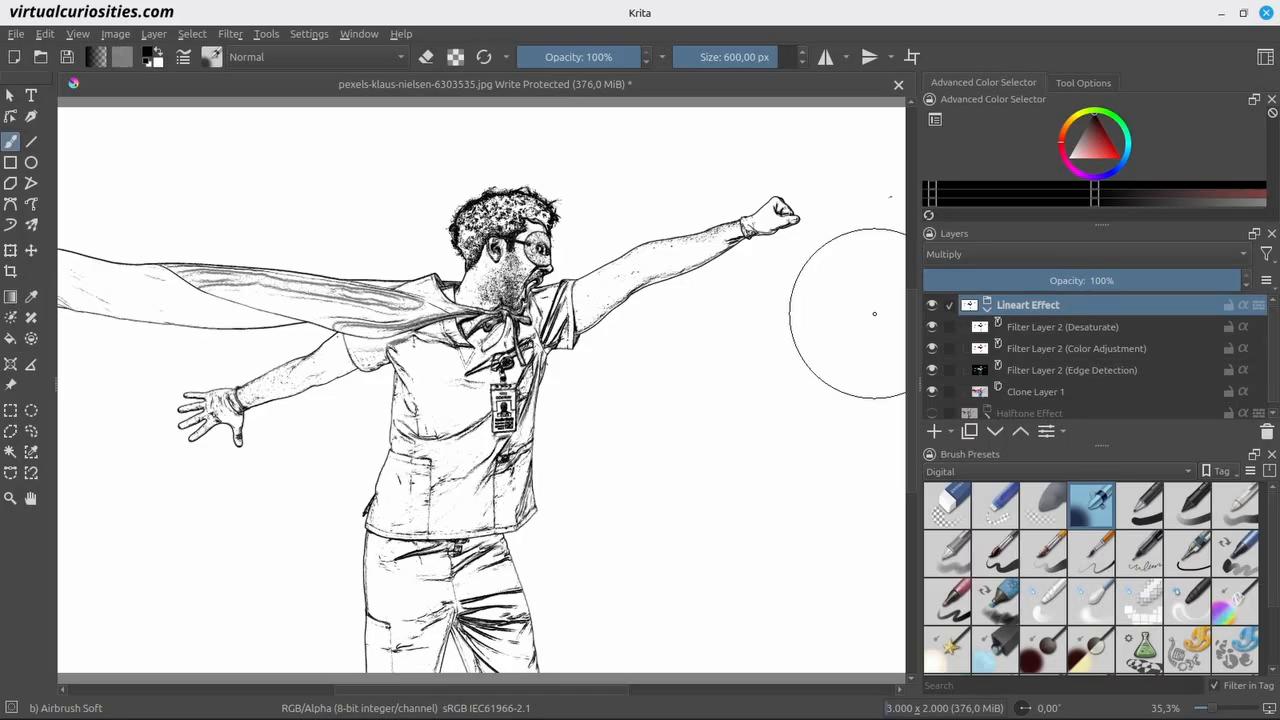
Try the Top Edge output and a 13.77 radius on the Edge Detection filter layer, restoring All sides and 1.00.
click(1058, 371)
right_click(1058, 371)
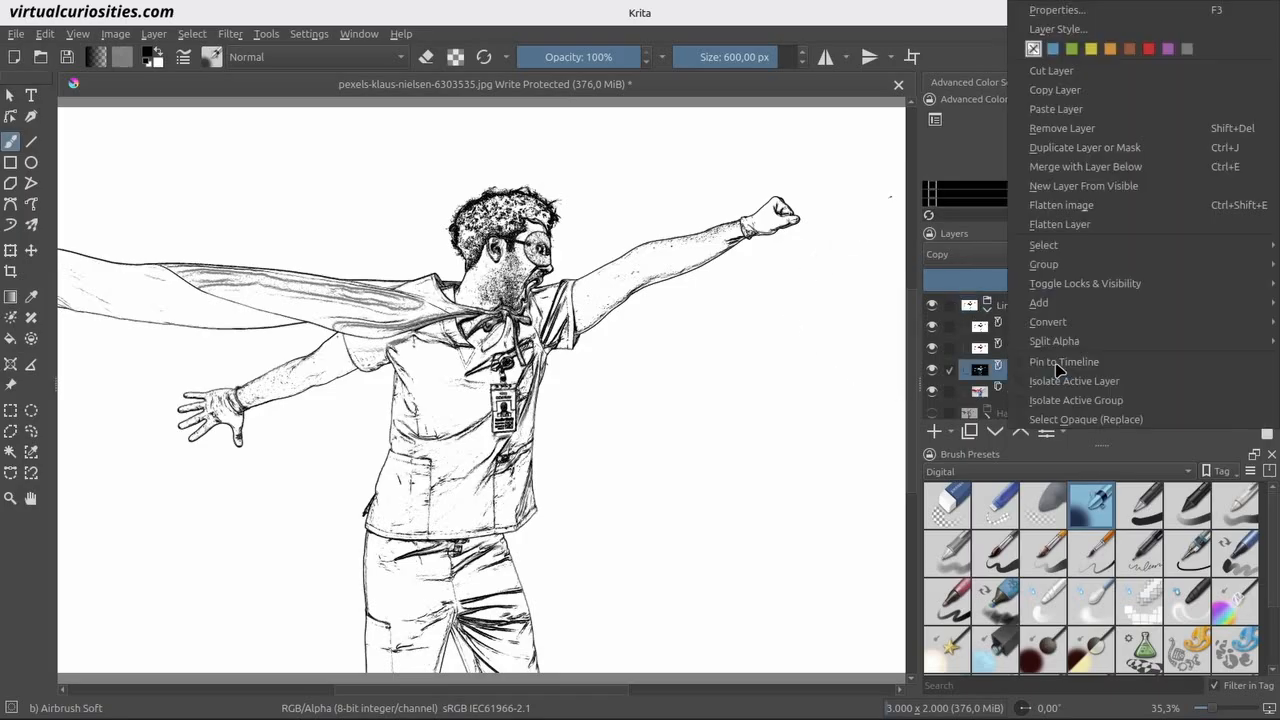
click(1057, 367)
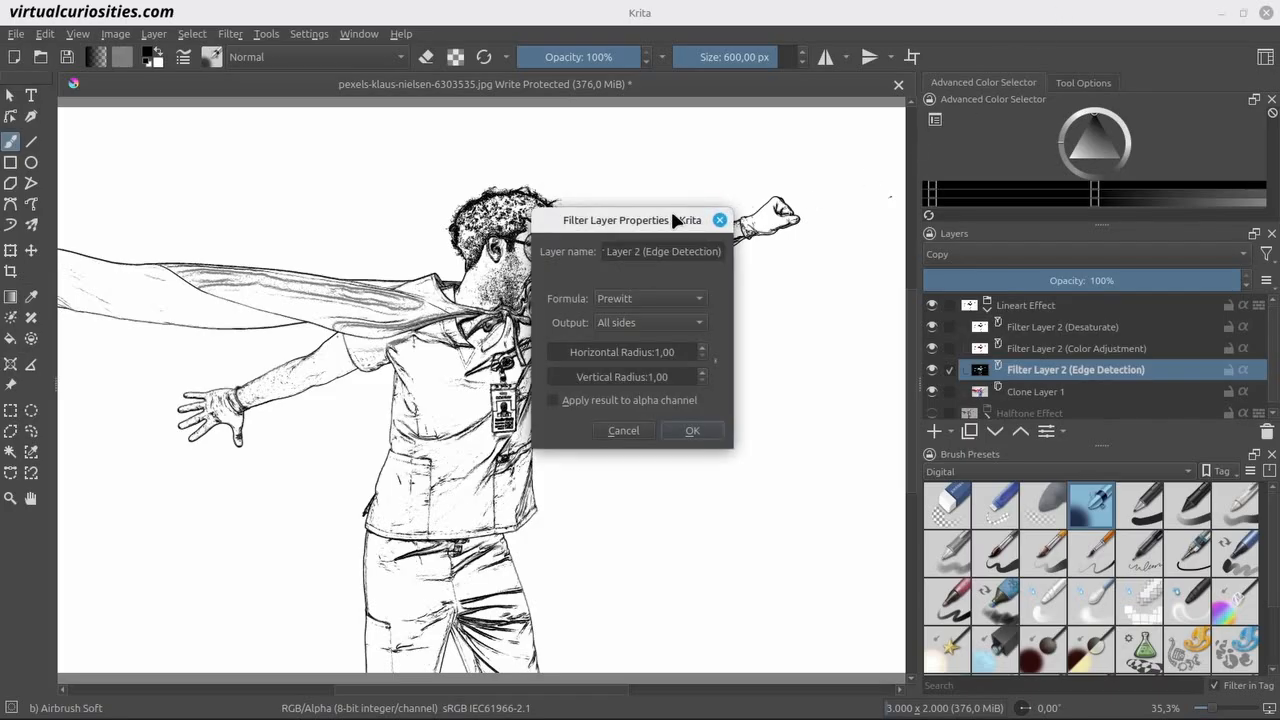
drag(672, 219, 789, 319)
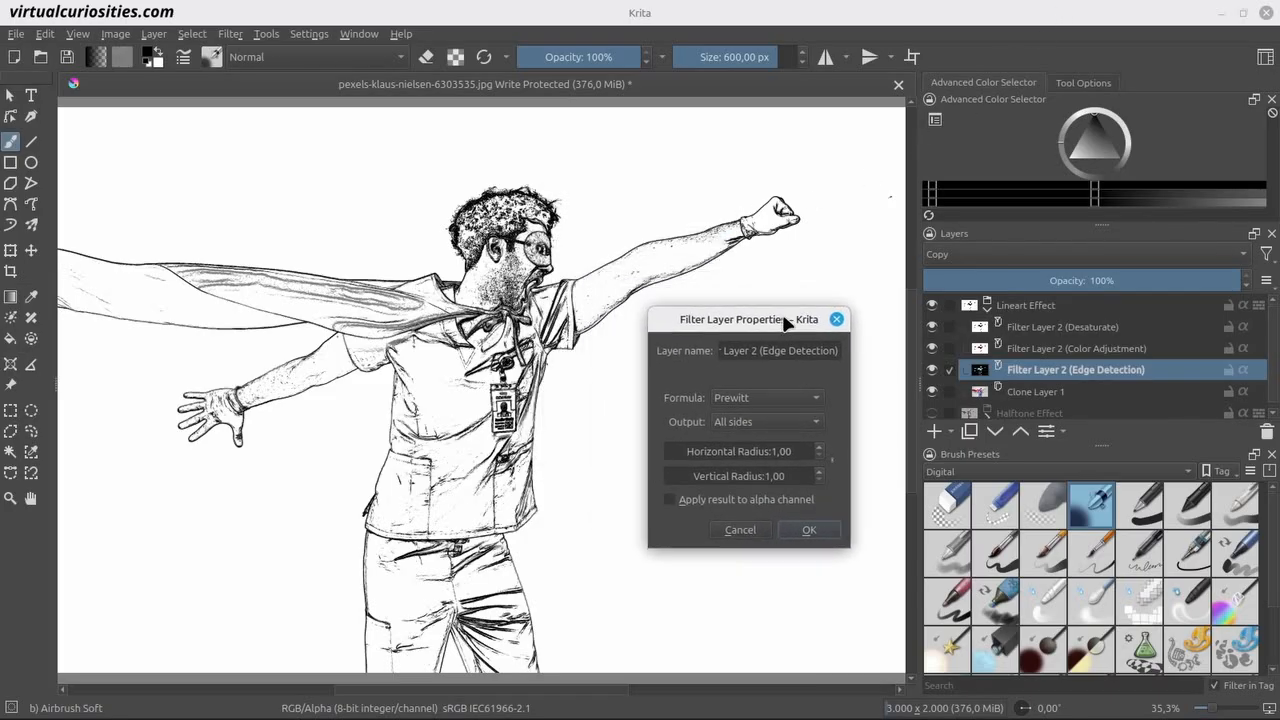
click(778, 422)
click(778, 445)
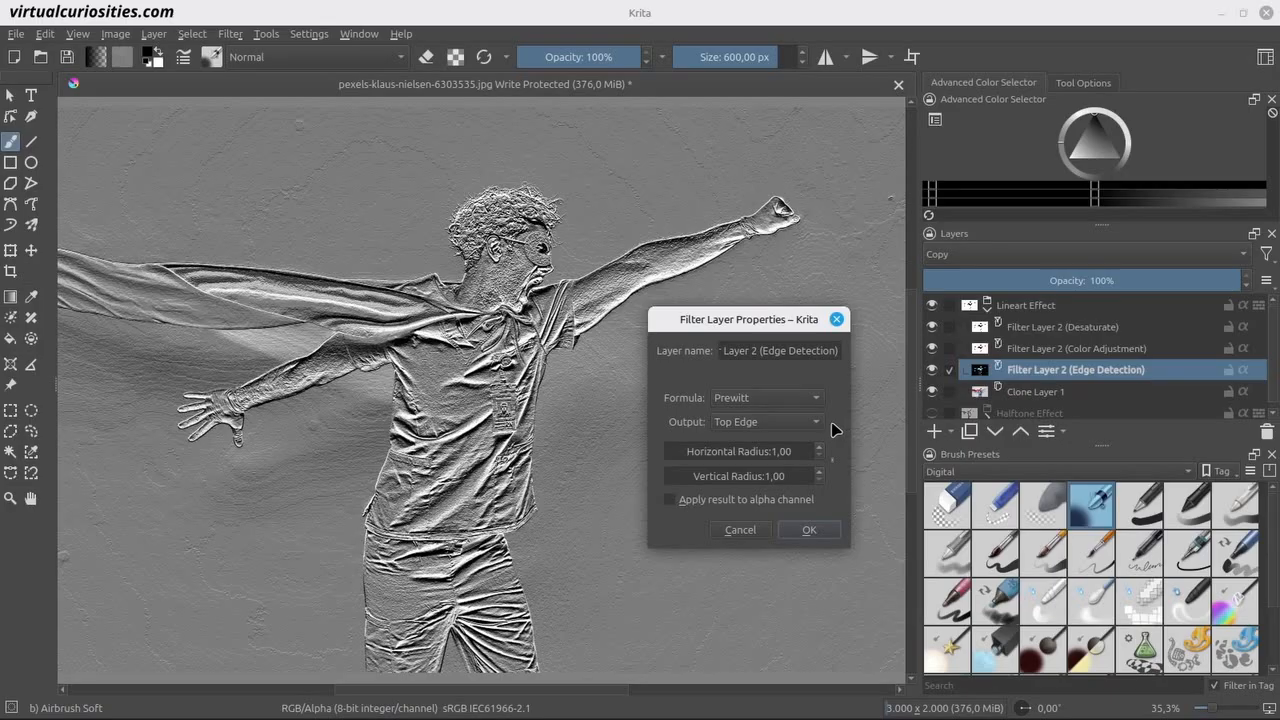
click(800, 424)
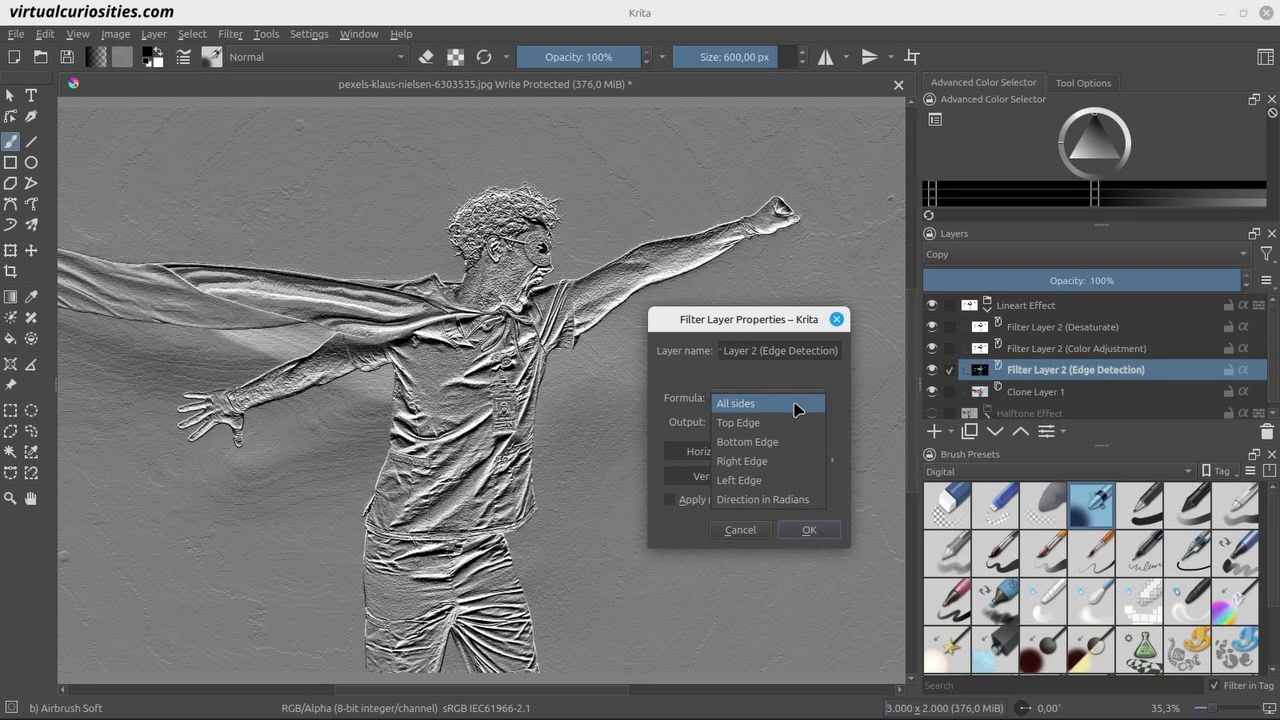
click(797, 407)
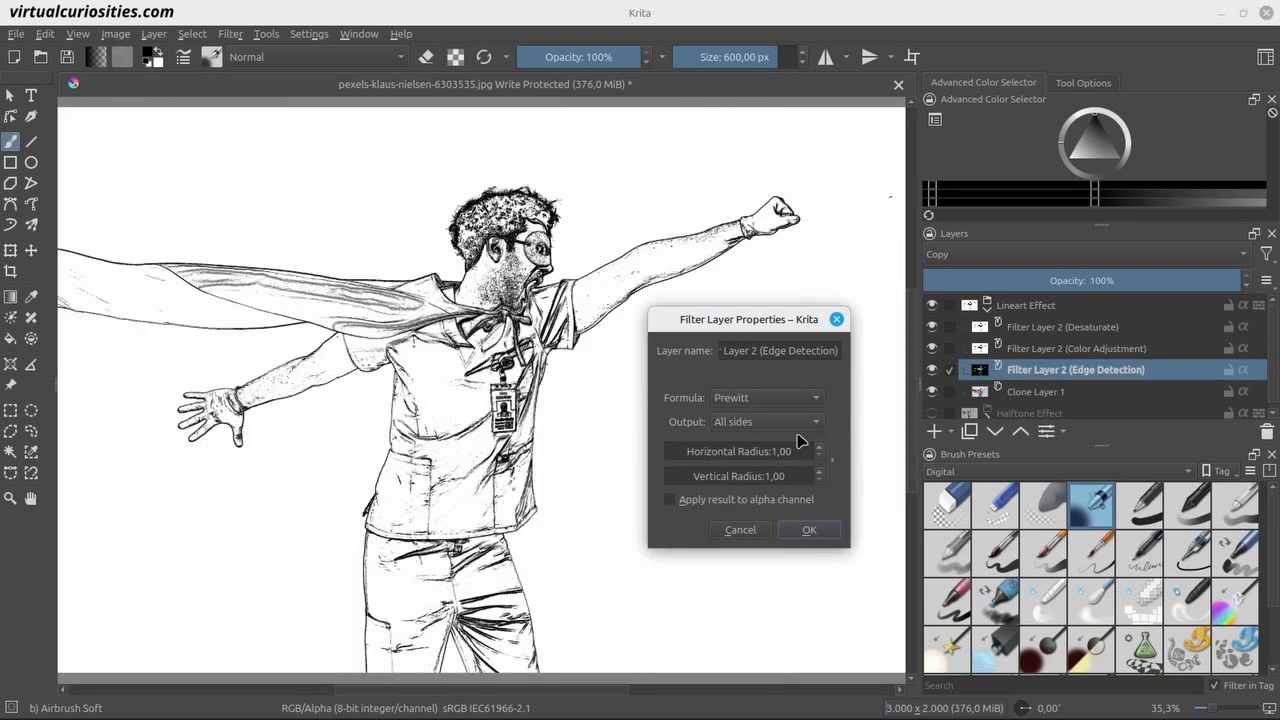
drag(672, 451, 683, 451)
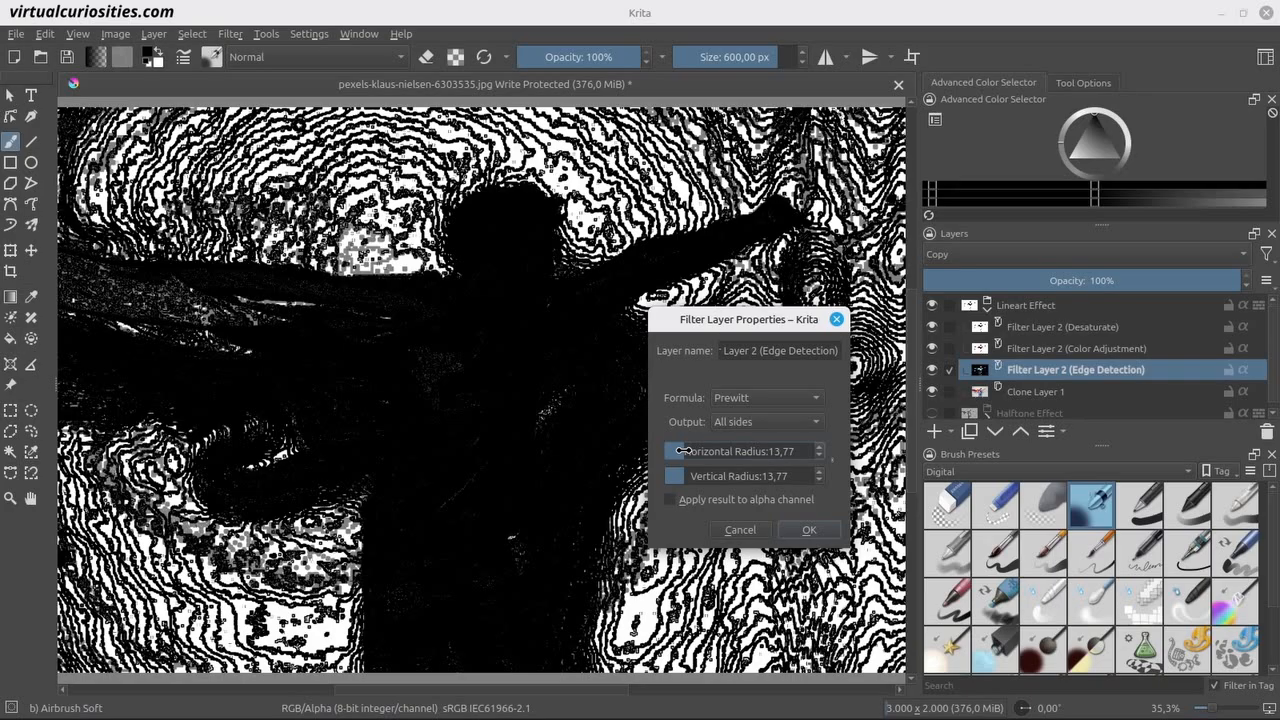
drag(683, 451, 662, 451)
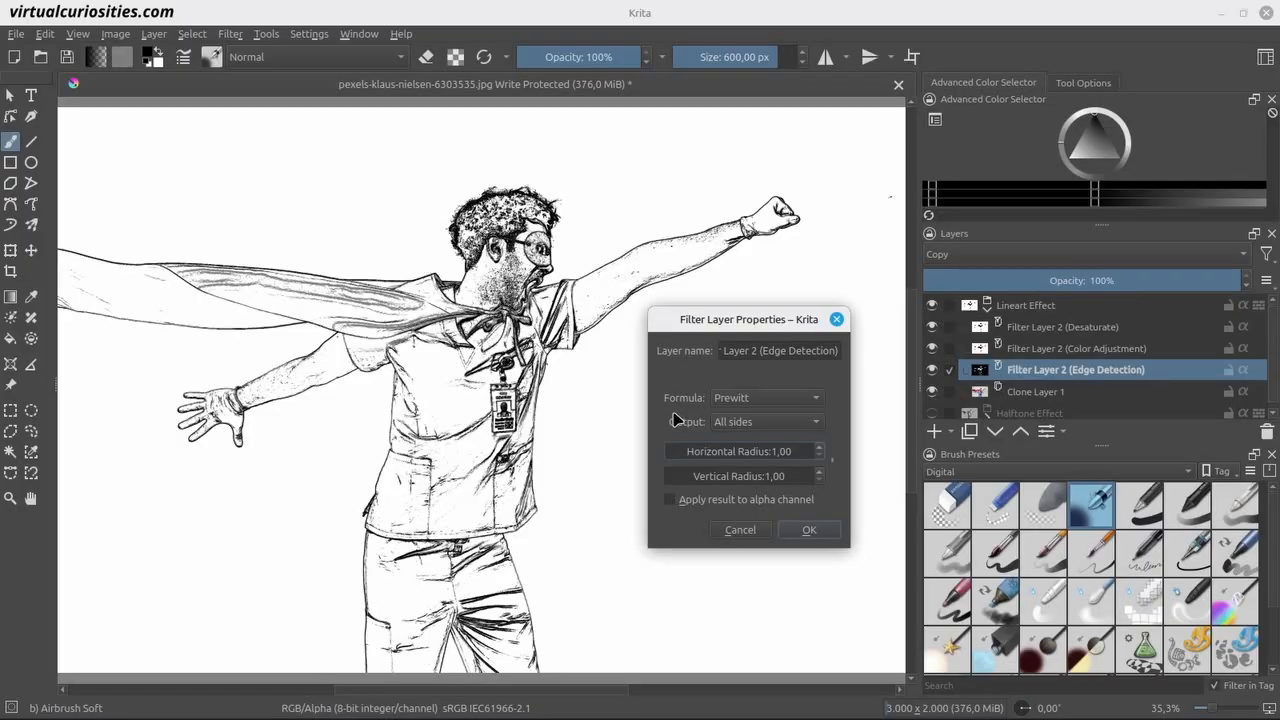
Try the Sobel and Simple formulas for the edge detection, return to Prewitt and accept the filter properties.
click(819, 404)
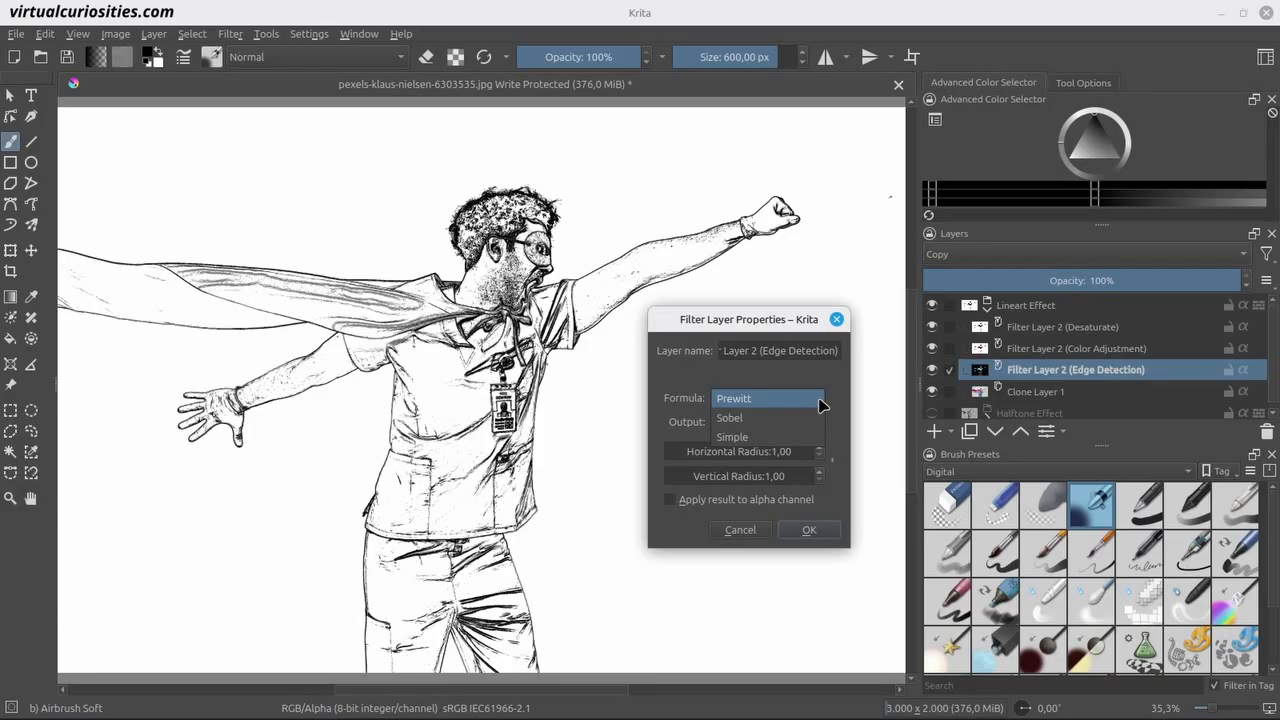
click(820, 417)
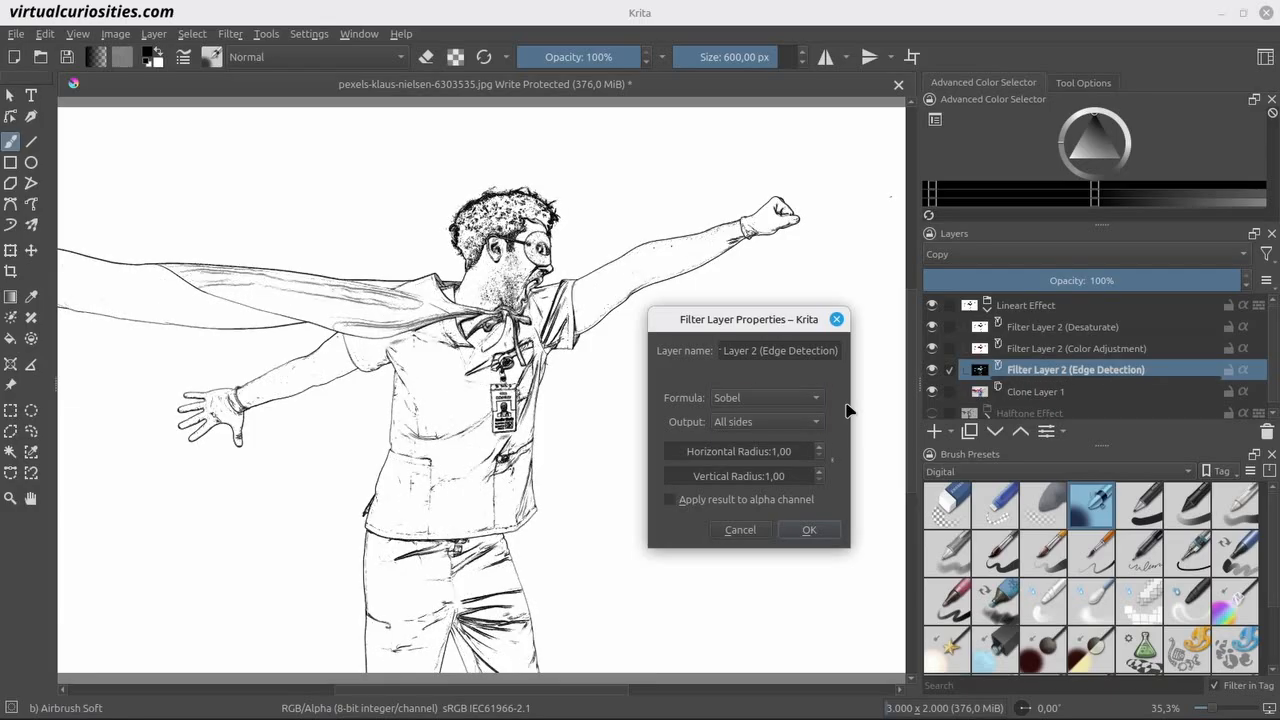
click(802, 400)
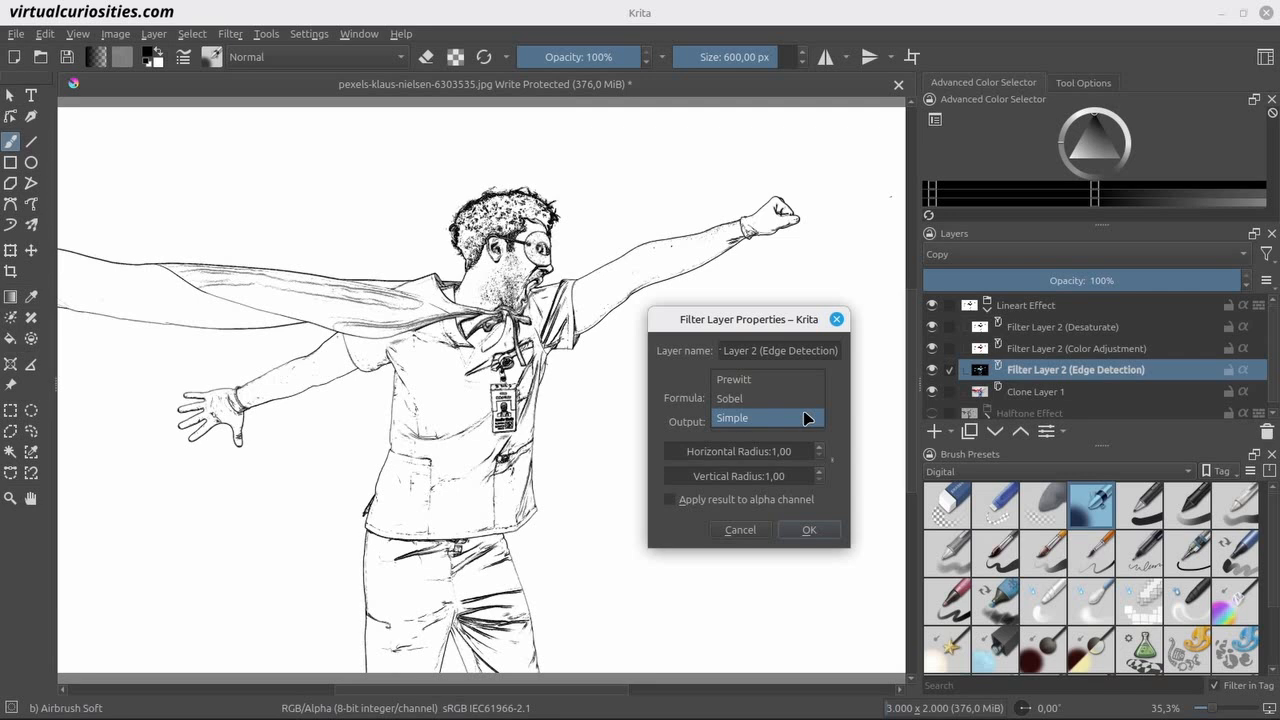
click(806, 418)
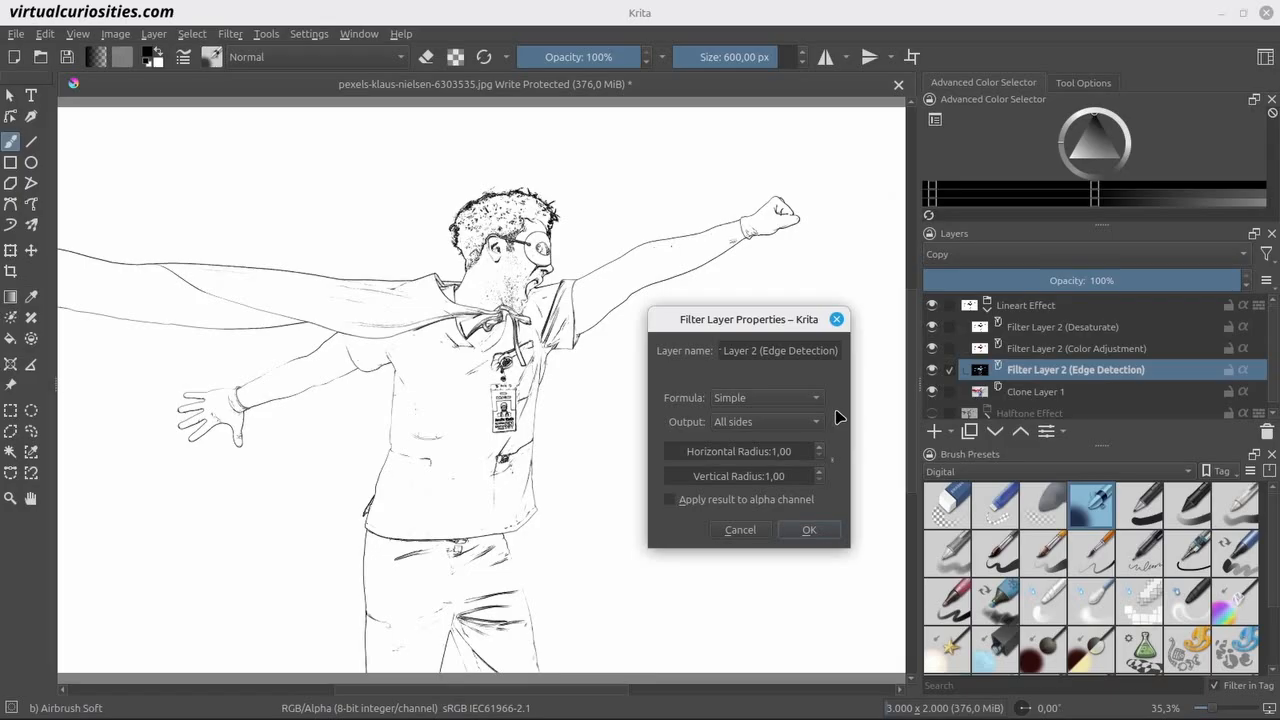
click(820, 400)
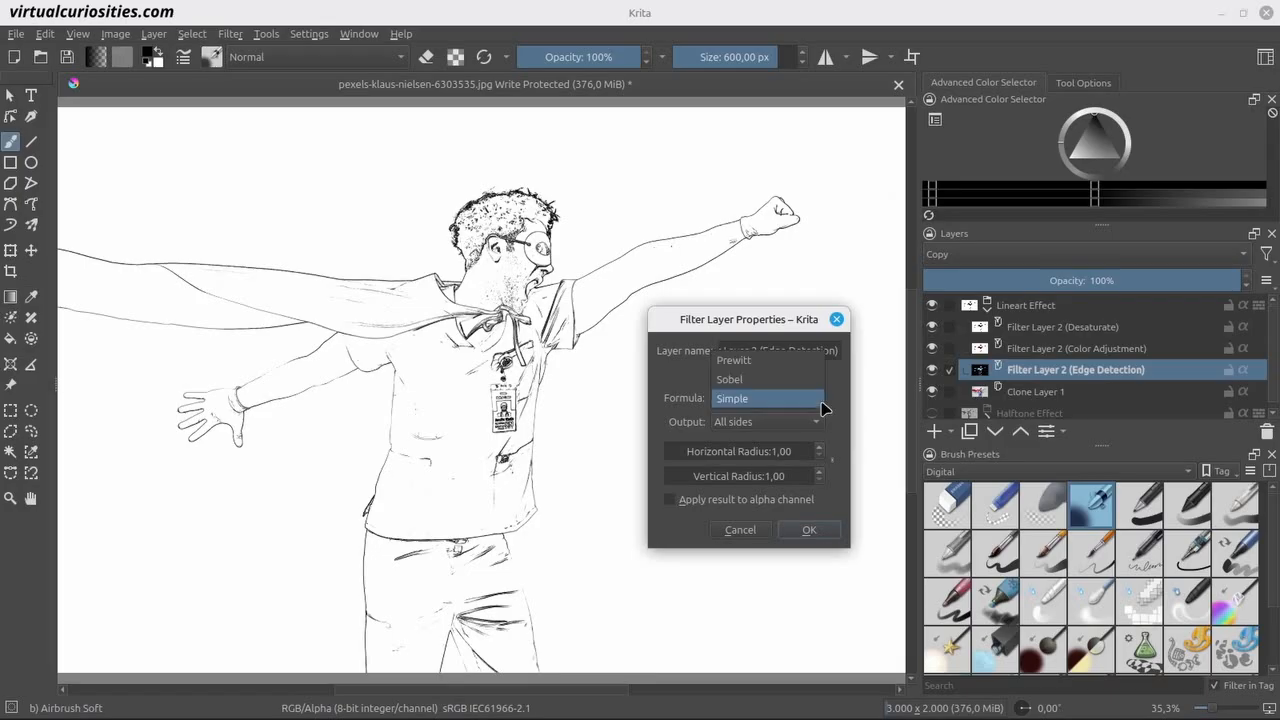
click(813, 362)
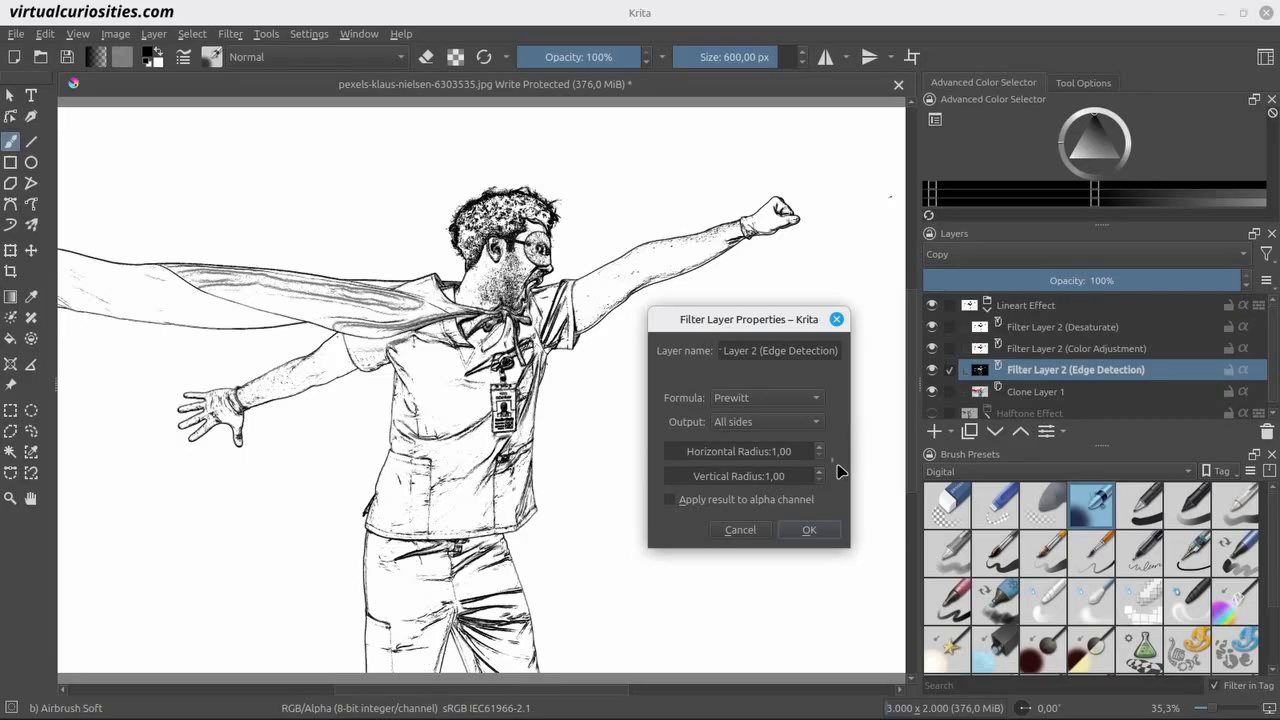
click(830, 530)
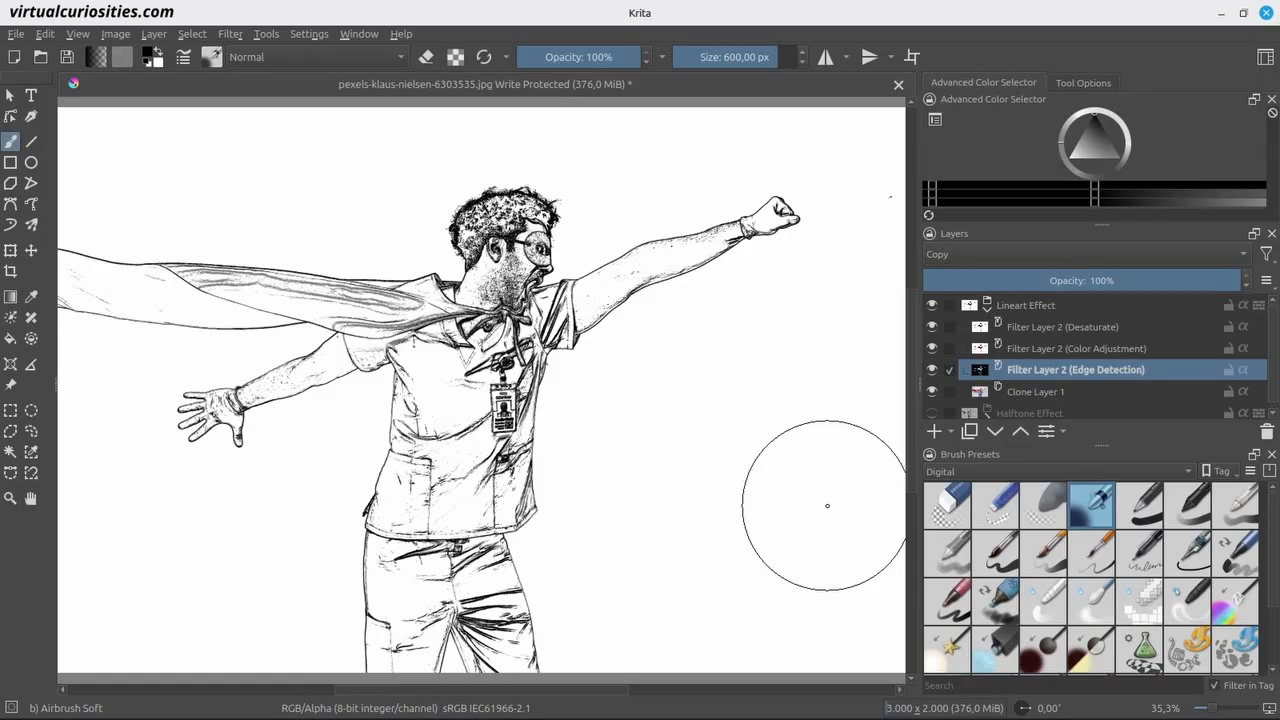
Add a Blur filter layer with horizontal and vertical radius 5 directly above Clone Layer 1.
click(1080, 396)
click(957, 431)
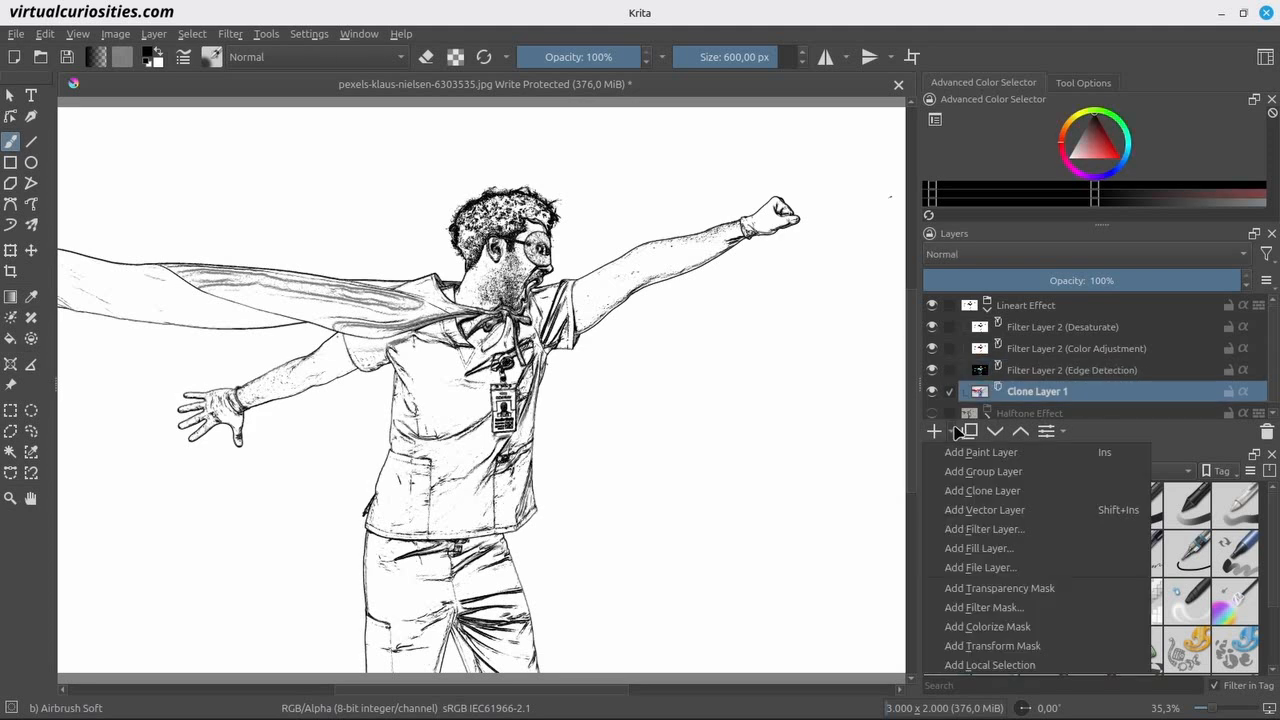
click(1012, 529)
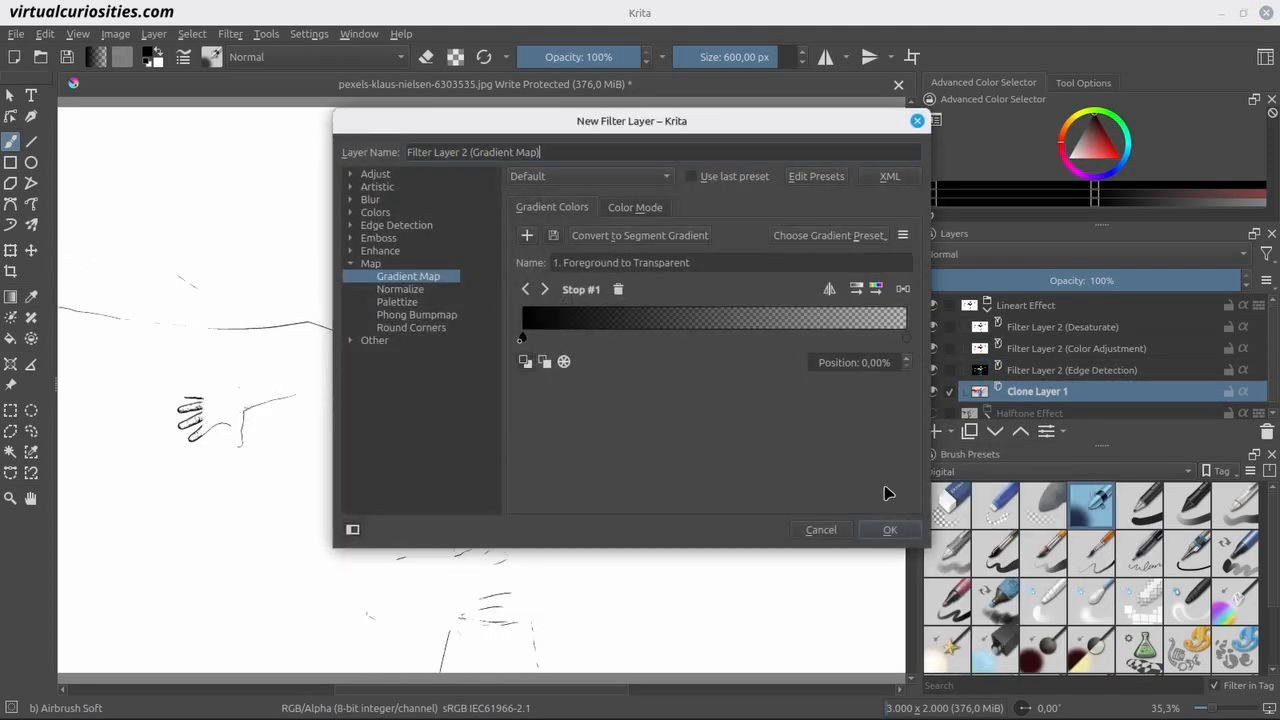
click(351, 201)
click(385, 214)
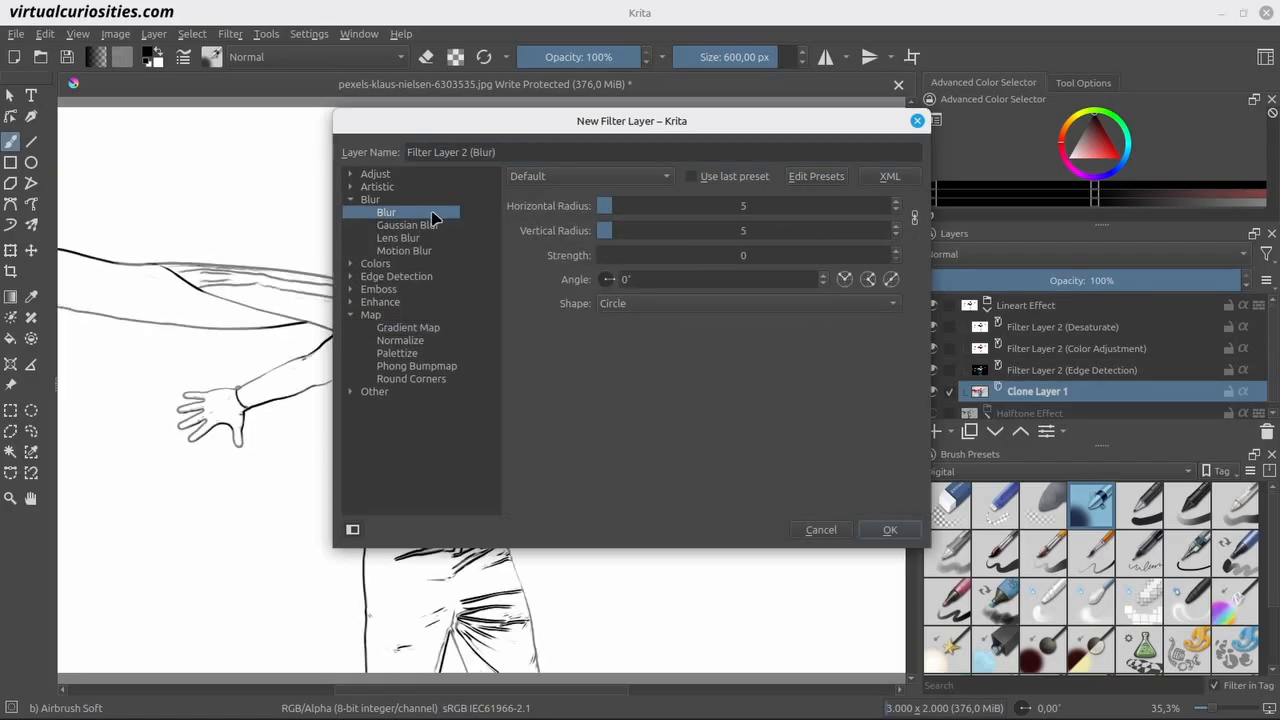
click(890, 530)
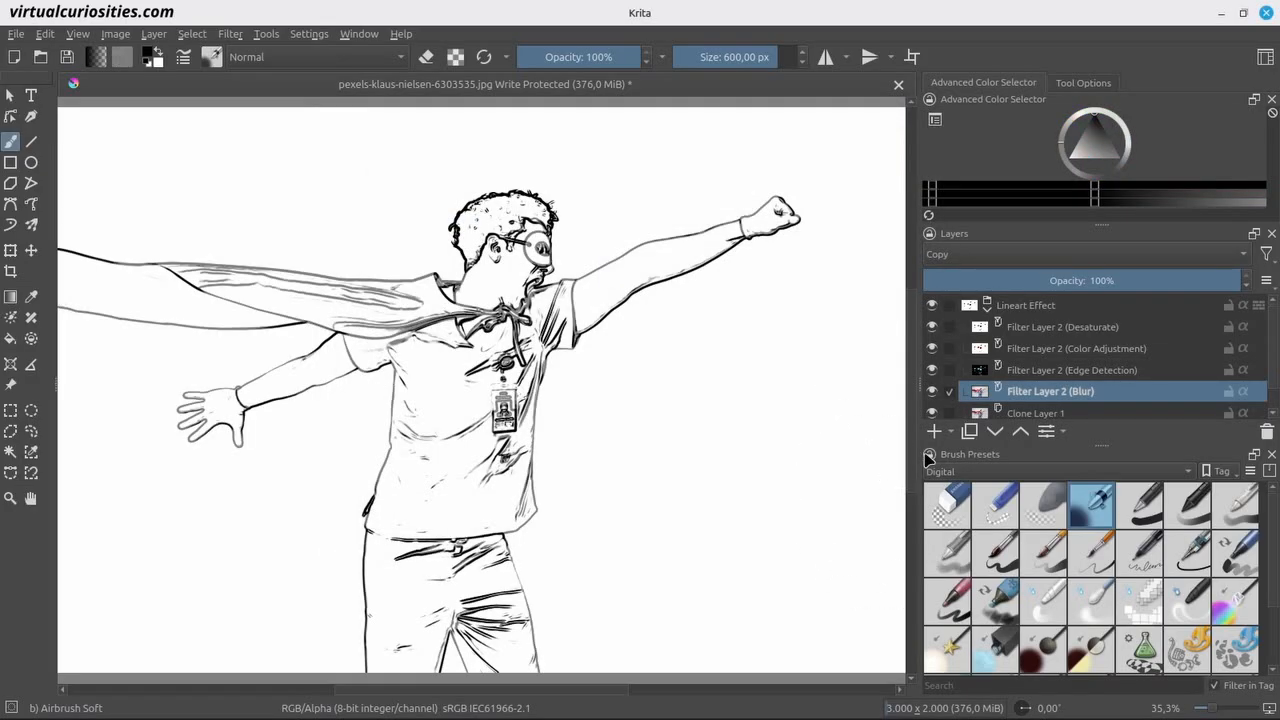
Compare the image with and without the Blur layer, both with the line art filter layers shown and with them hidden.
click(932, 391)
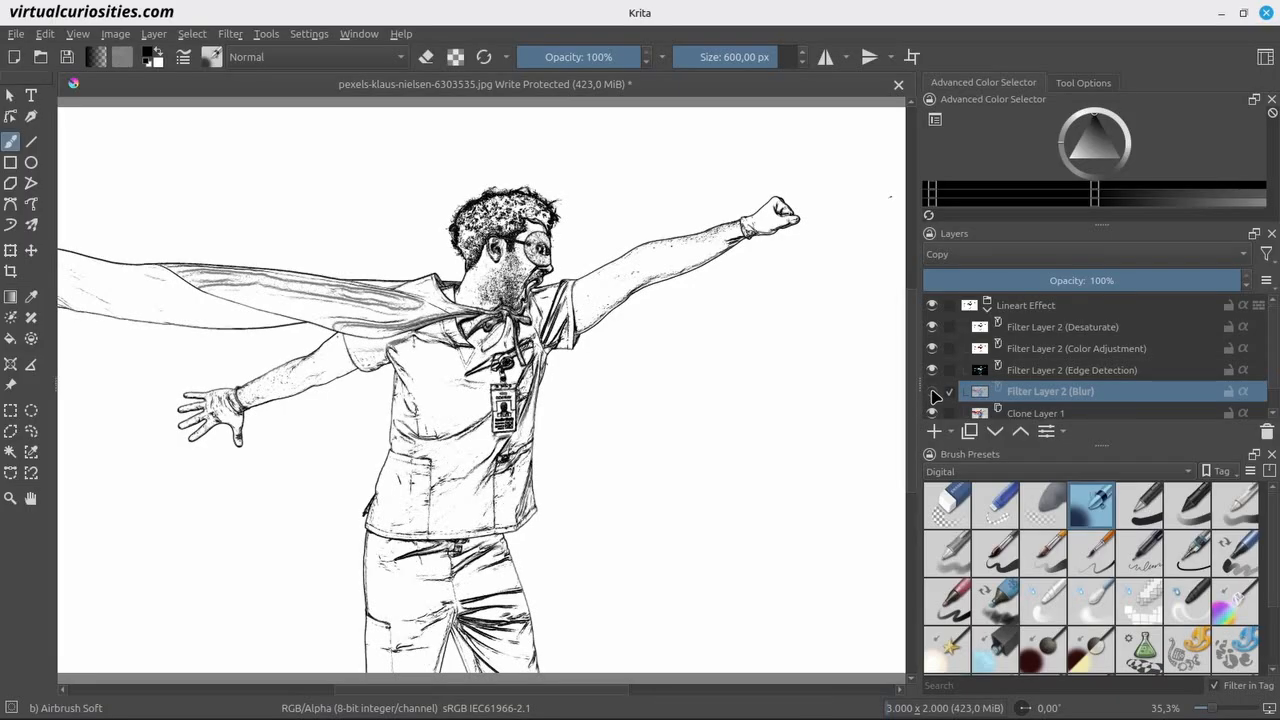
click(932, 391)
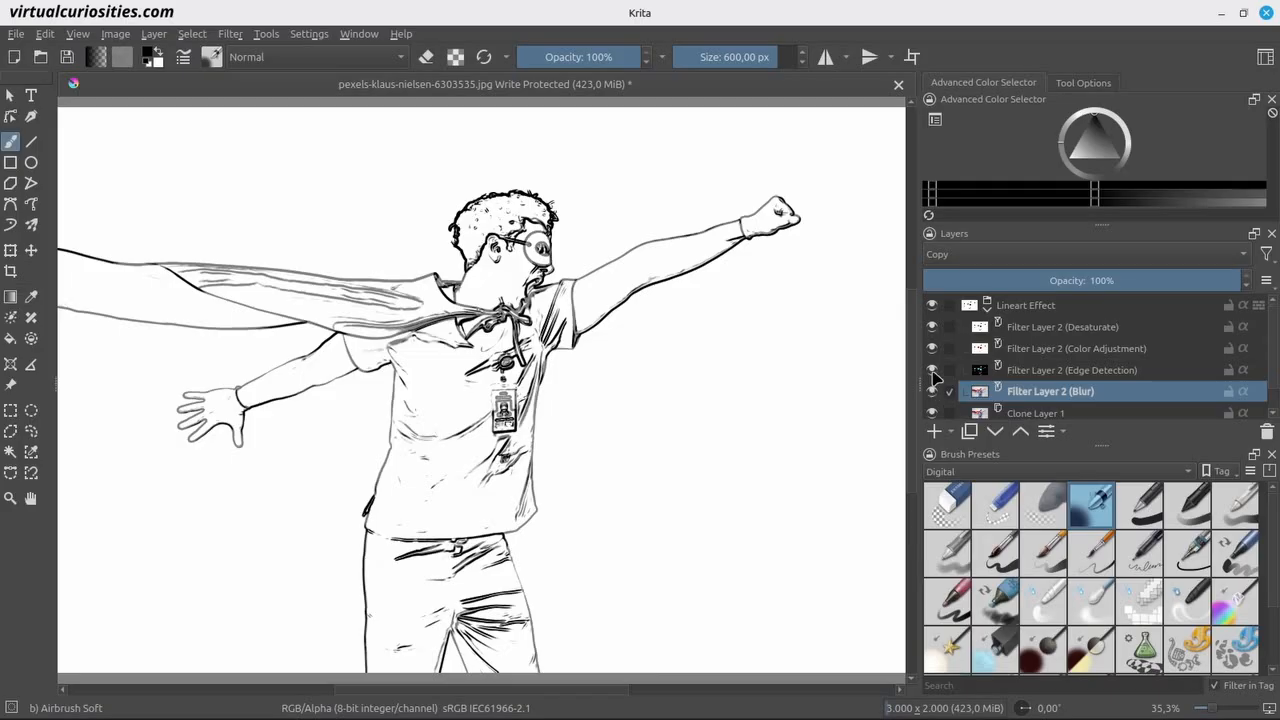
click(932, 370)
click(932, 348)
click(932, 327)
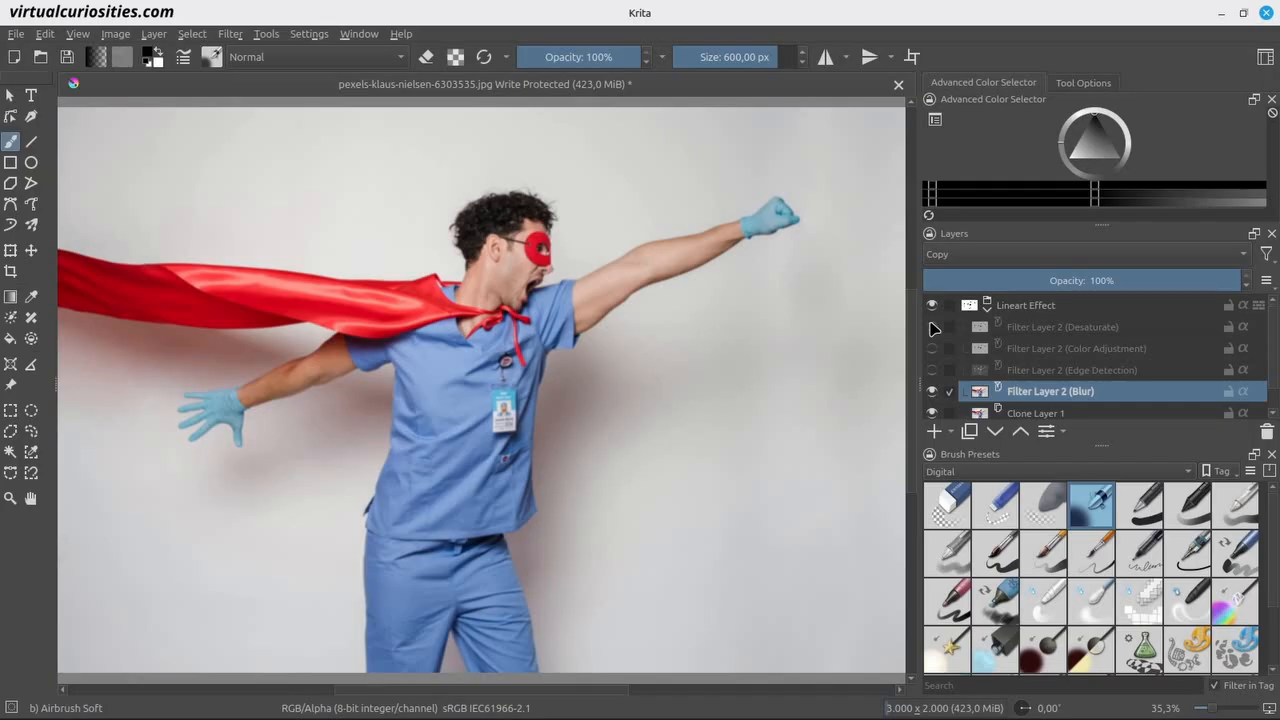
click(933, 393)
click(933, 393)
click(932, 371)
click(932, 350)
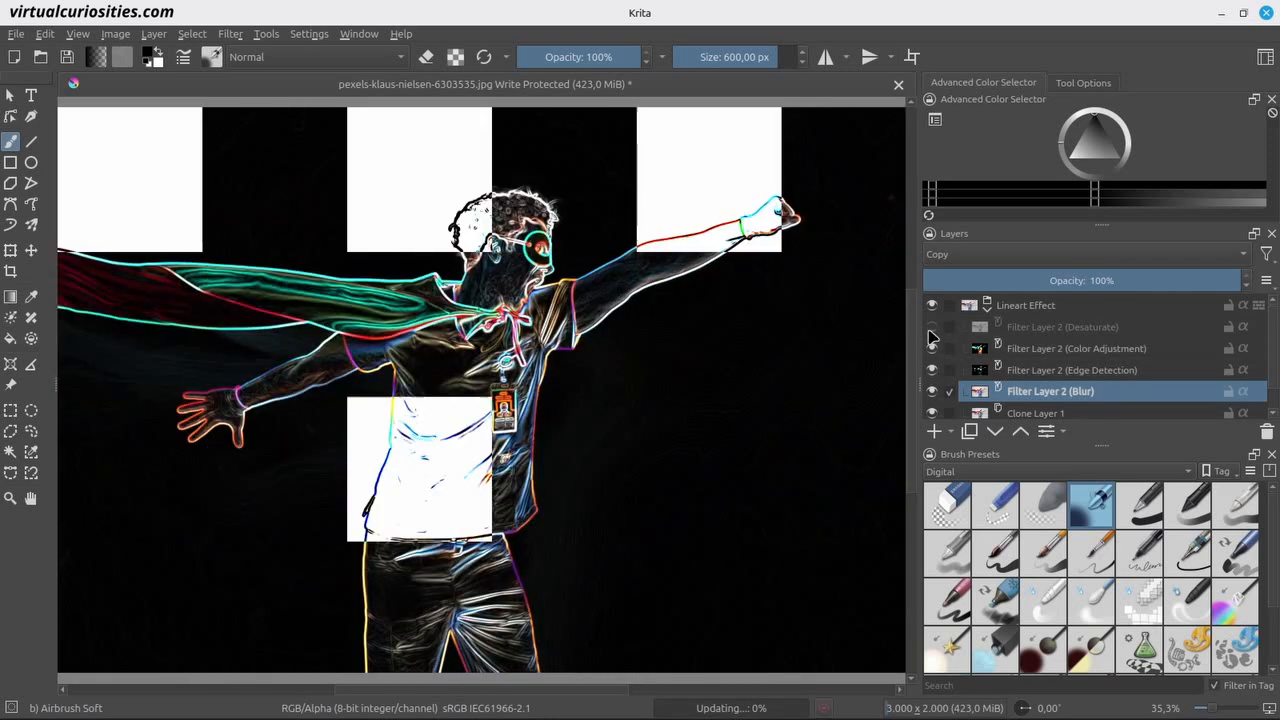
click(931, 329)
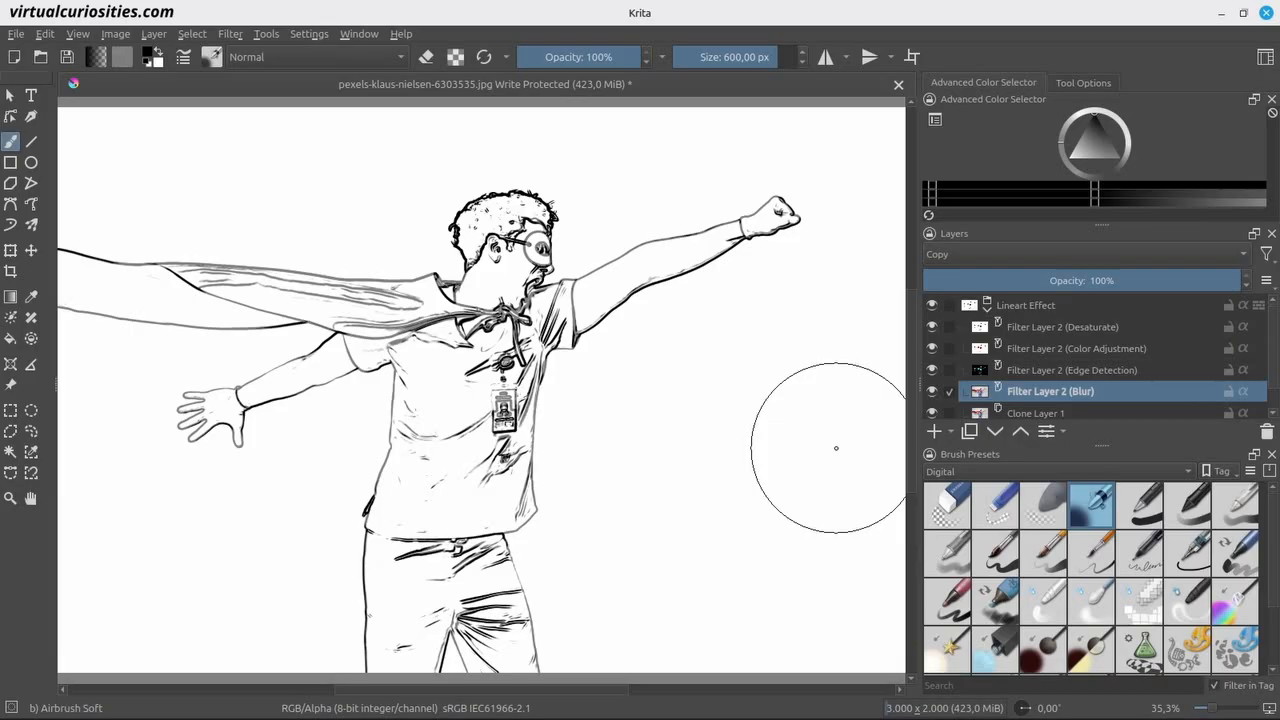
Replace the Blur filter layer with a Gaussian Blur filter layer of 5 px horizontal and vertical radius above Clone Layer 1.
click(1266, 431)
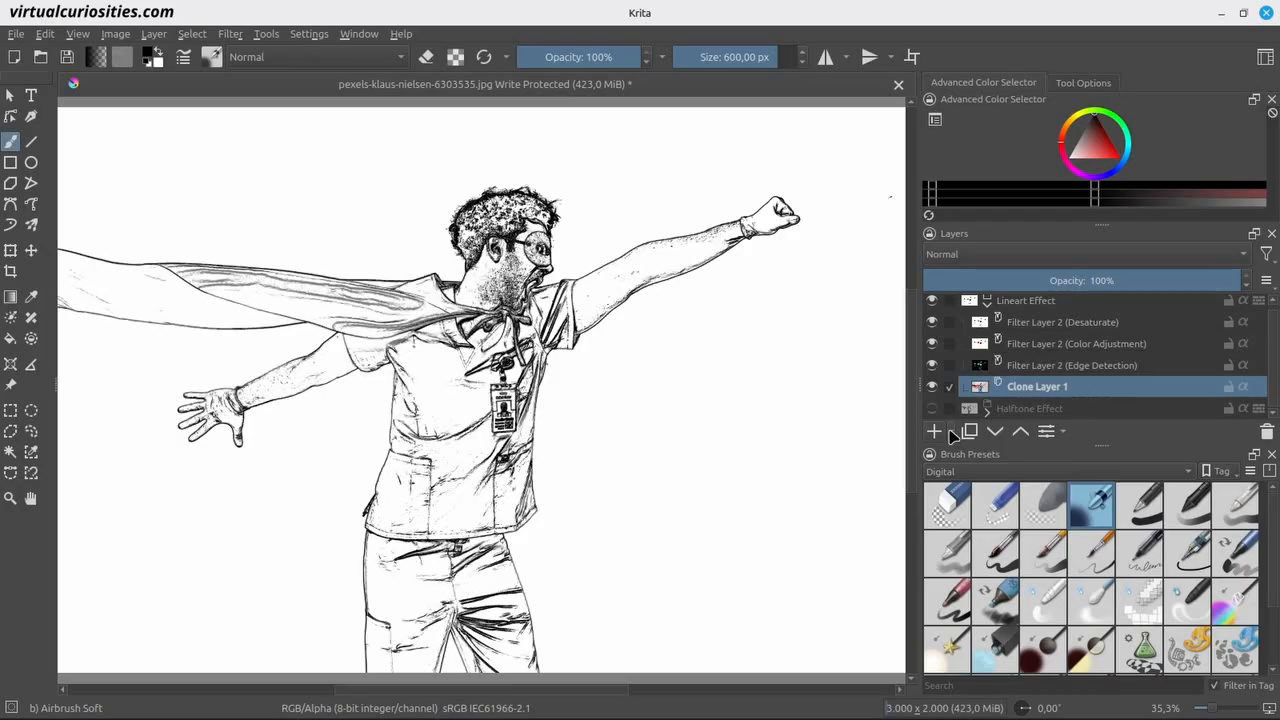
click(953, 433)
click(975, 531)
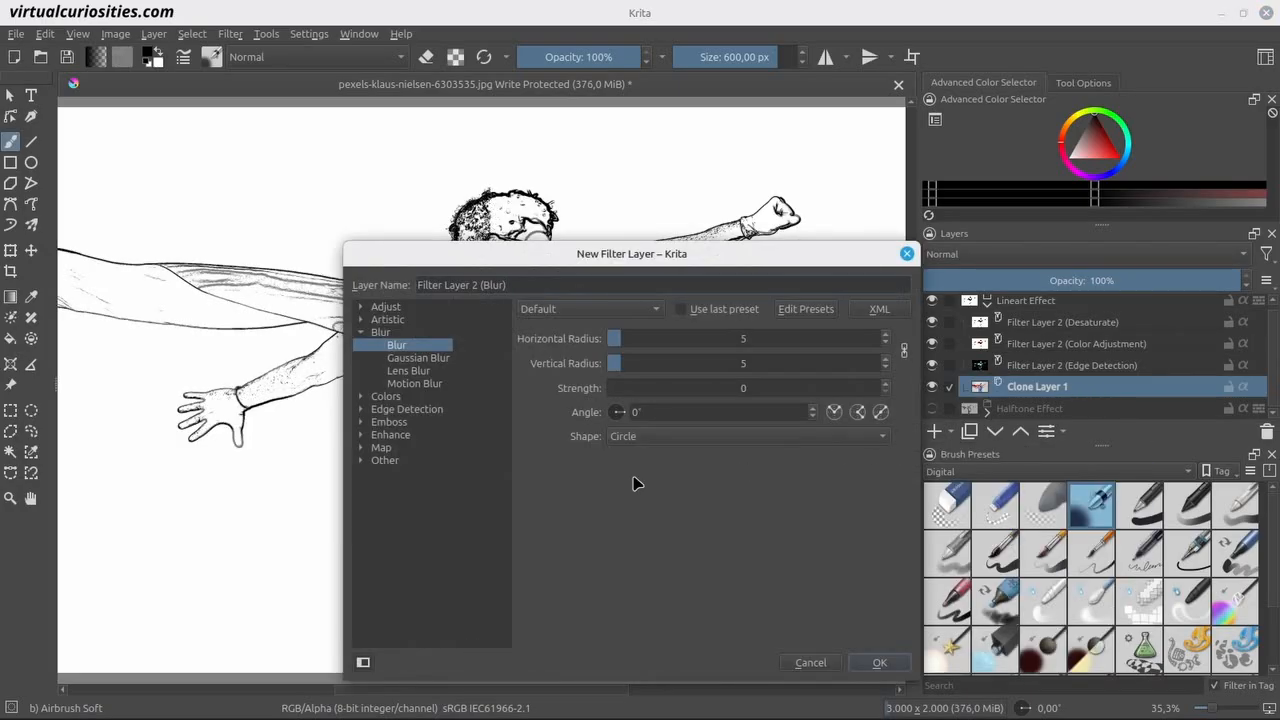
click(425, 358)
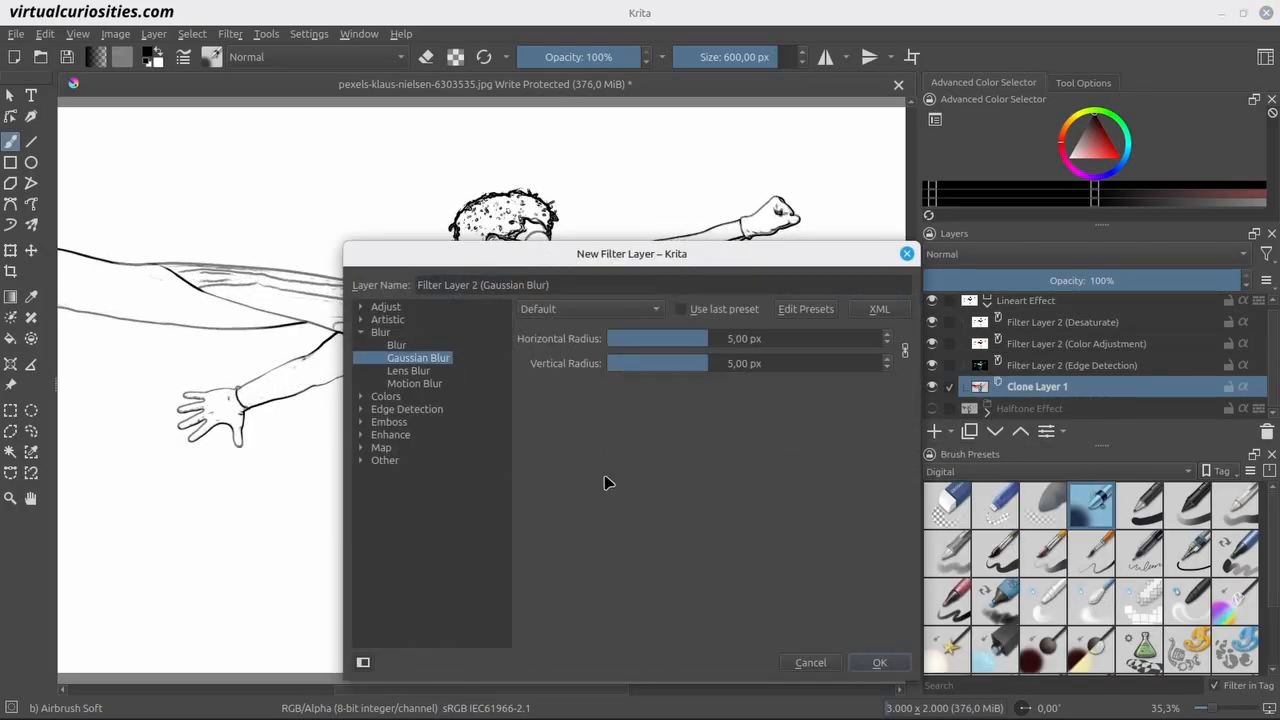
click(877, 662)
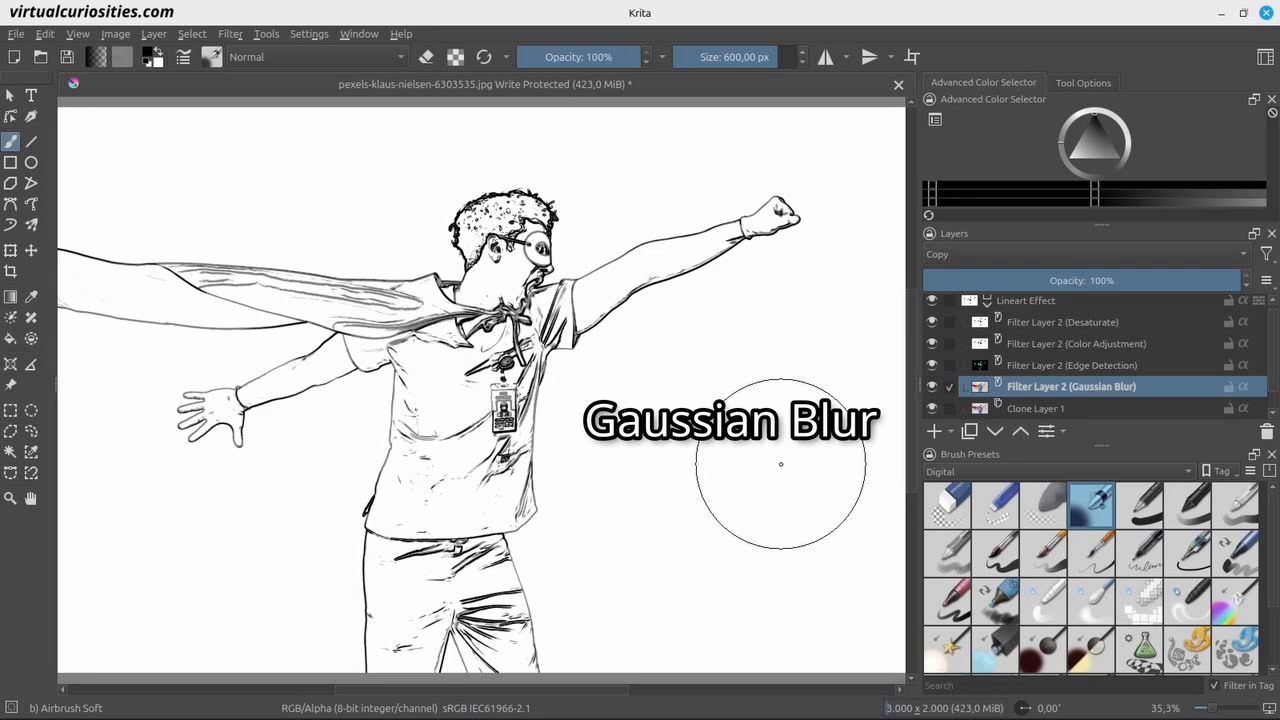
Compare the line art by repeatedly removing and restoring the Gaussian Blur layer, and finally delete that layer.
key(shift+Delete)
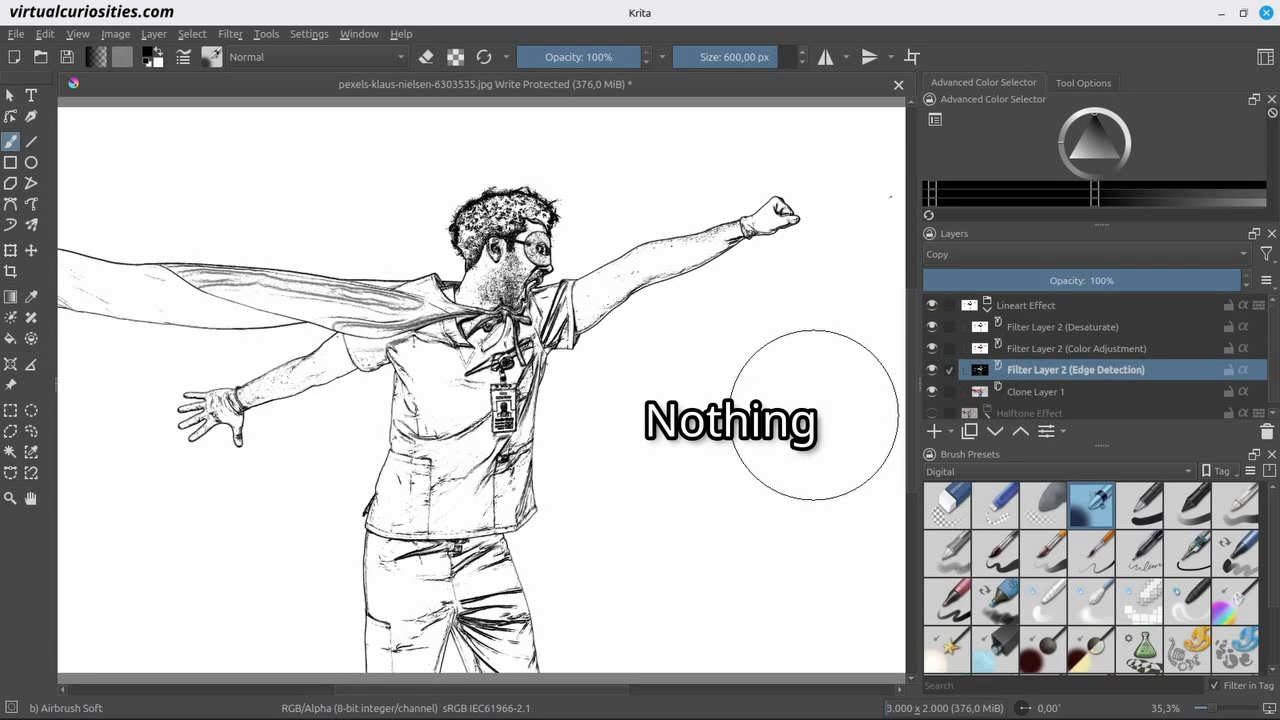
key(ctrl+z)
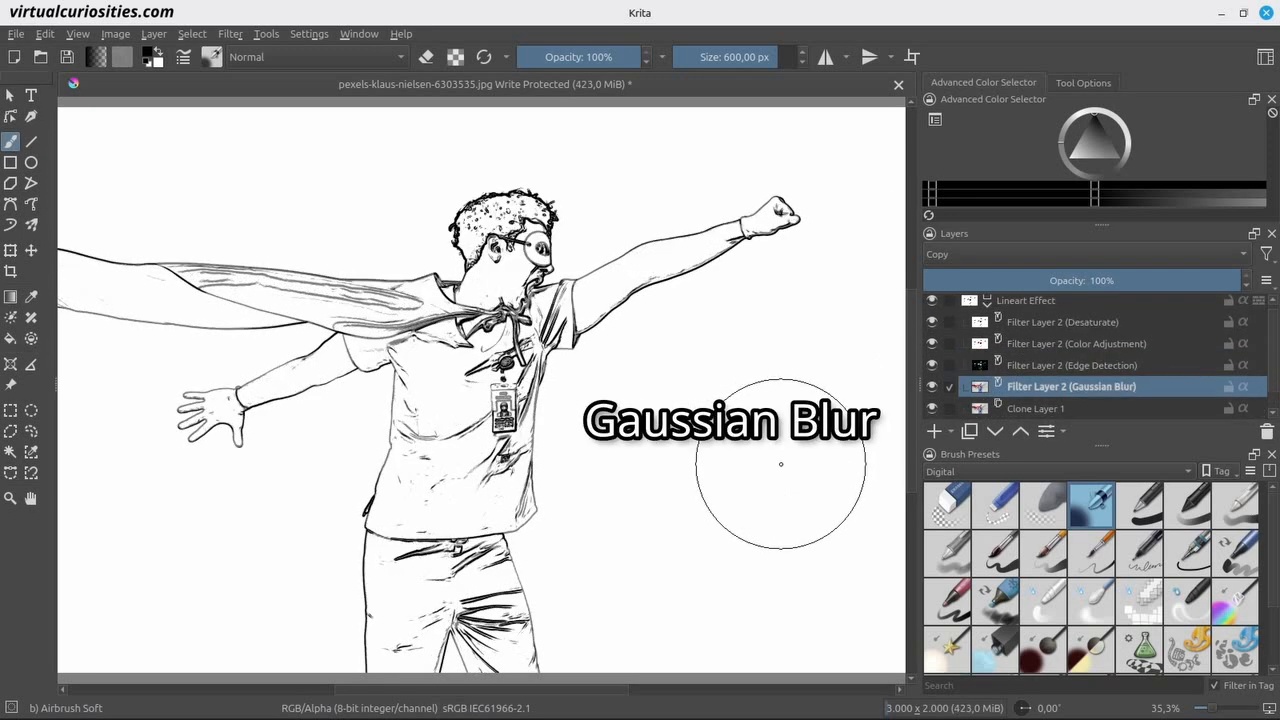
key(shift+Delete)
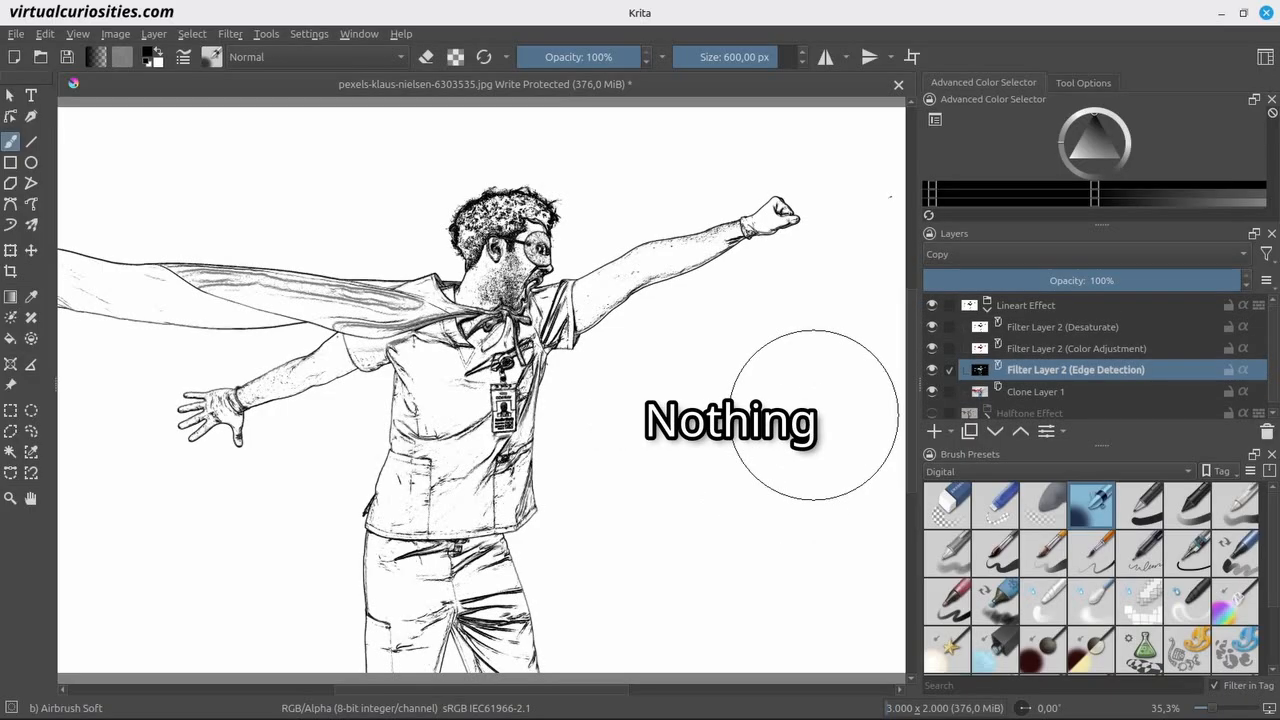
key(ctrl+z)
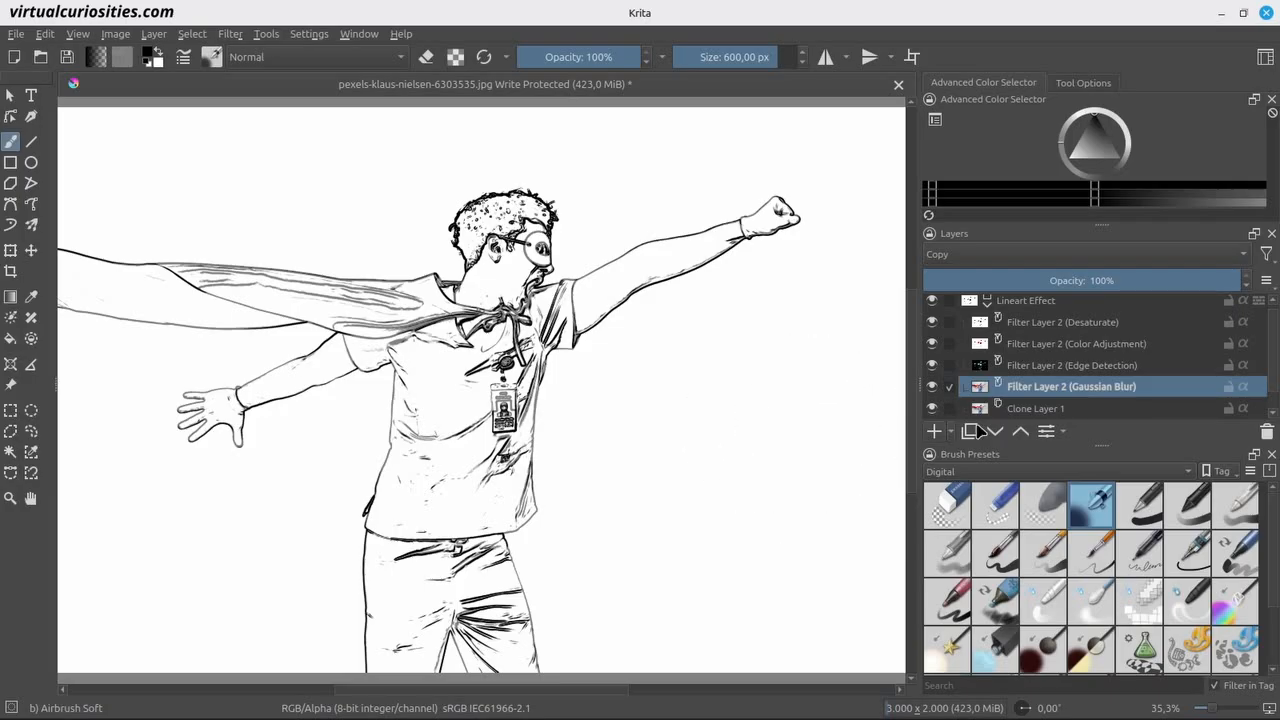
click(1267, 431)
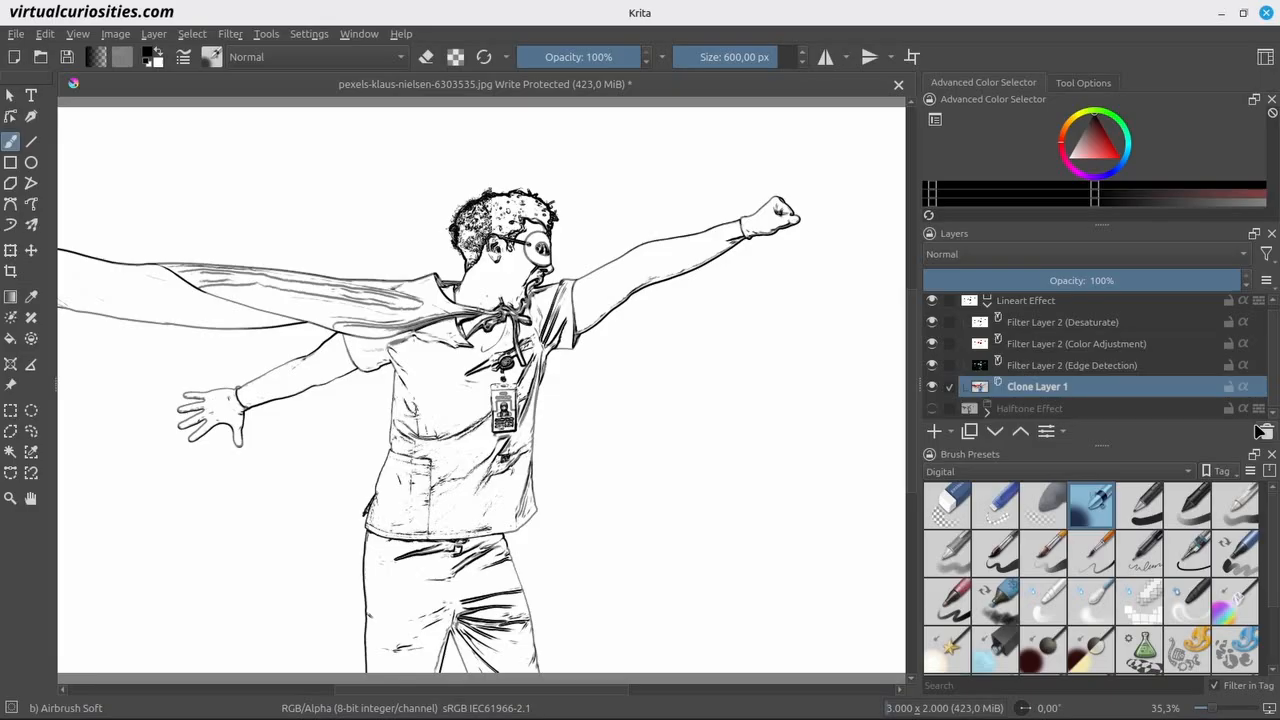
Hide the Desaturate, Color Adjustment and Edge Detection filter layers in the Lineart Effect group.
click(932, 322)
click(931, 343)
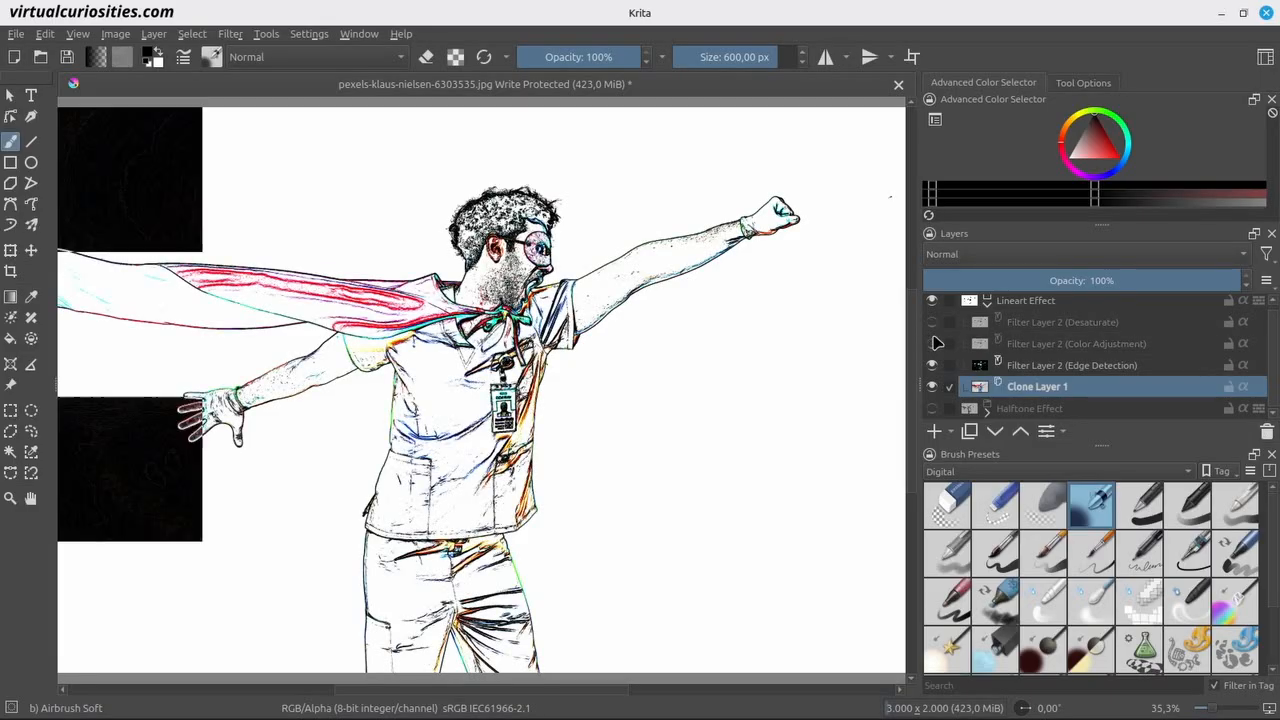
click(931, 365)
Add a Levels filter layer above Clone Layer 1 with its output levels narrowed to 83 and 172.
click(951, 432)
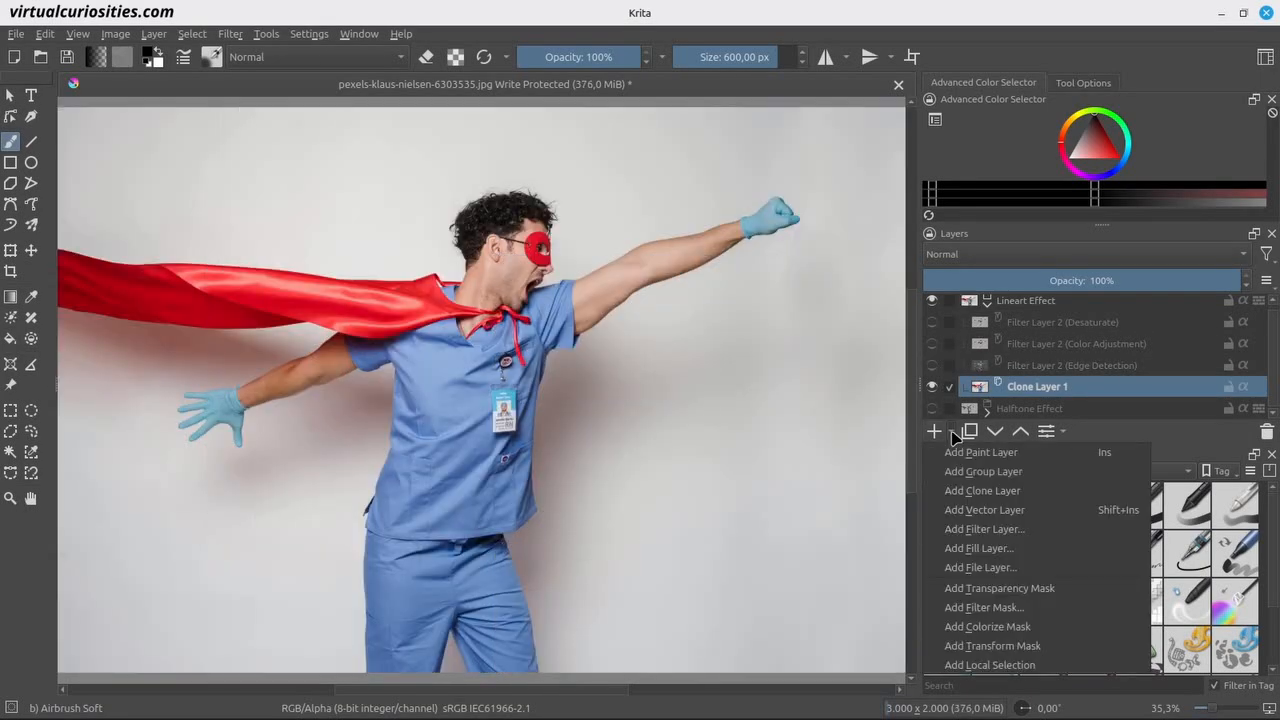
click(975, 529)
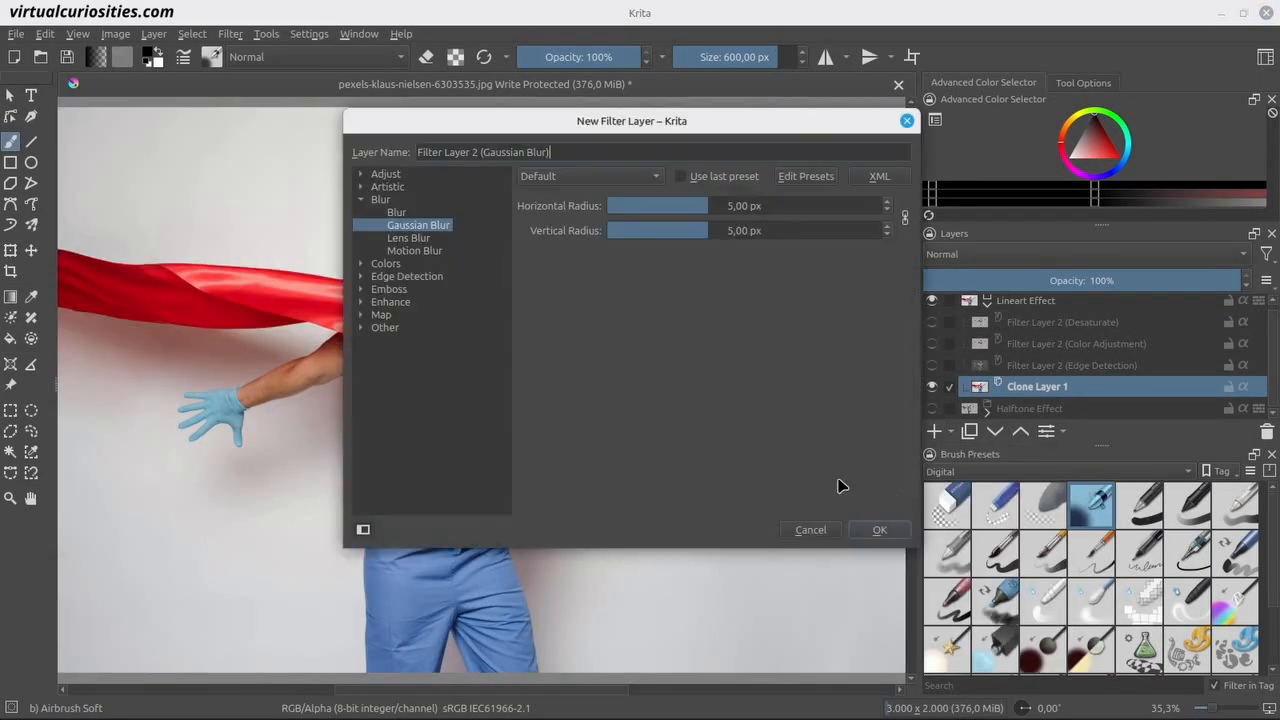
click(361, 175)
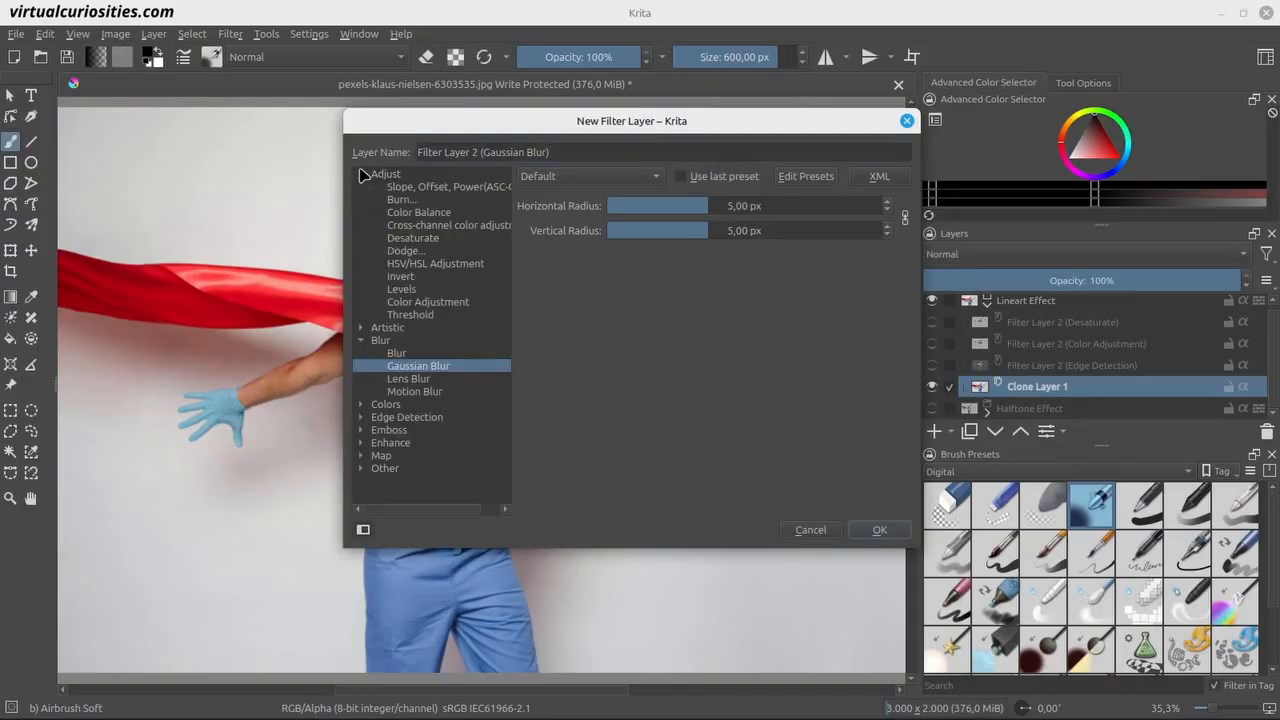
click(430, 288)
drag(520, 133, 819, 190)
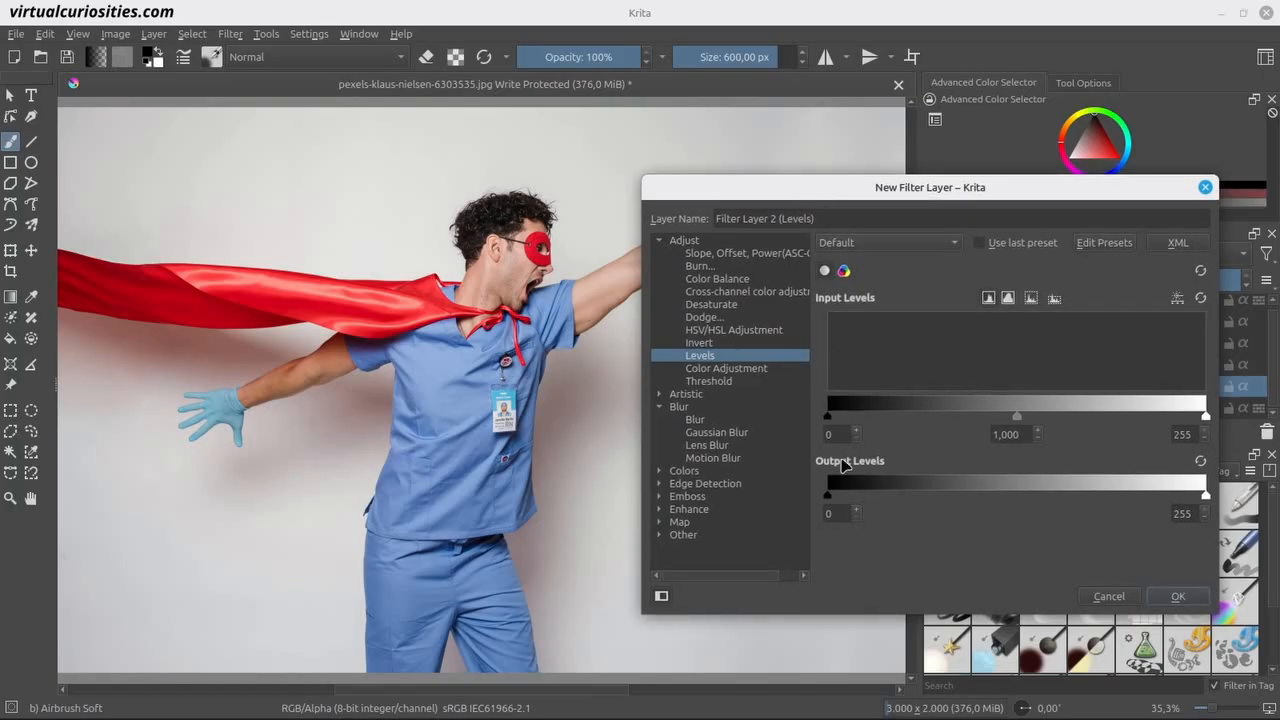
drag(829, 497, 918, 494)
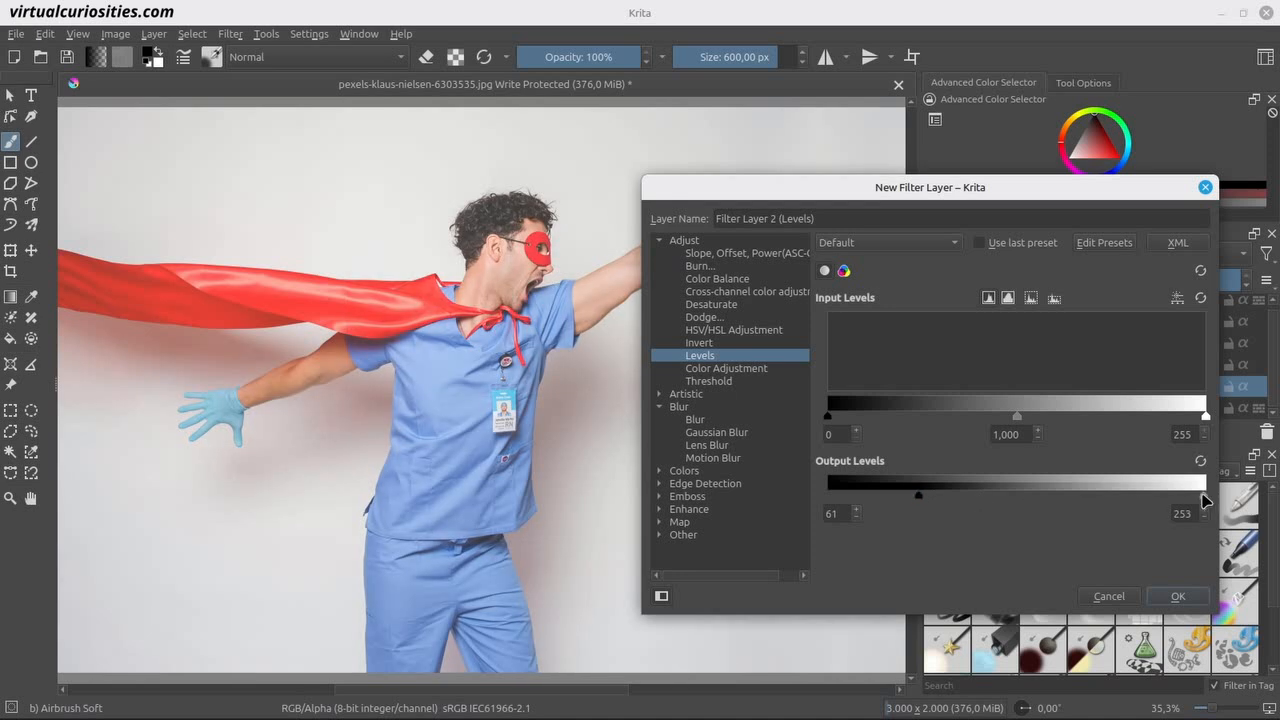
drag(1206, 497, 1087, 505)
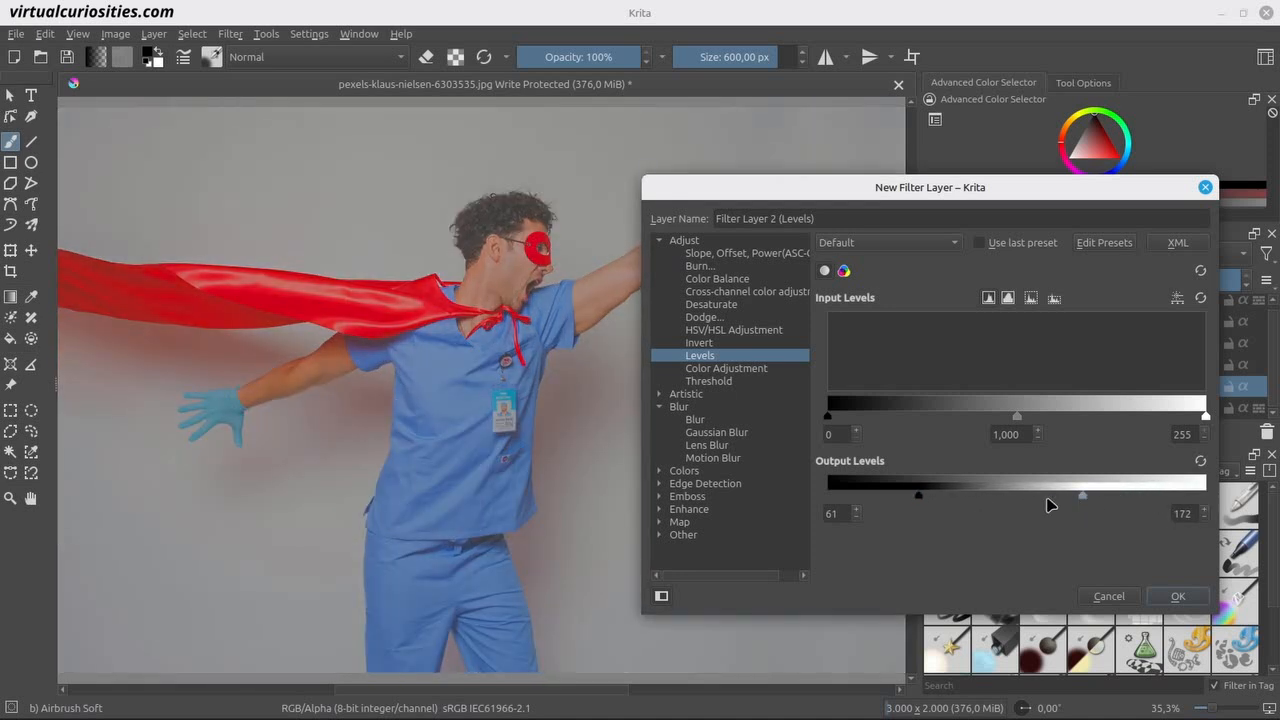
drag(919, 497, 951, 501)
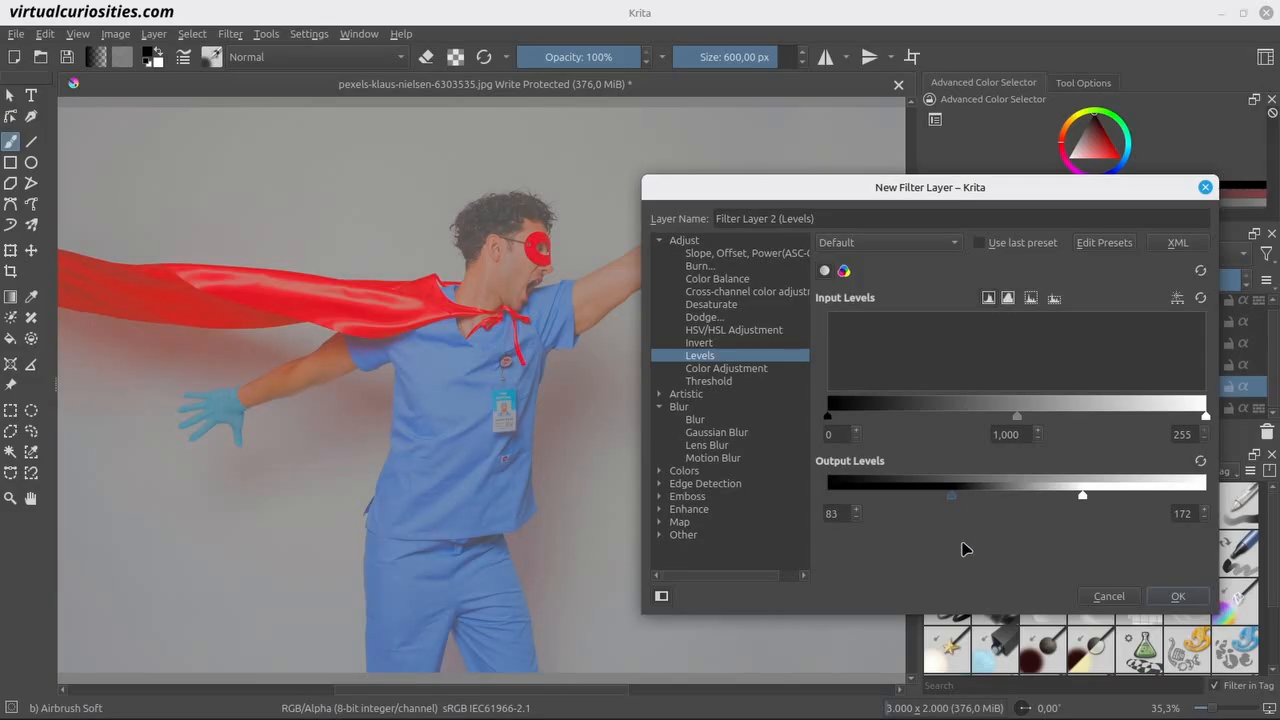
click(1175, 596)
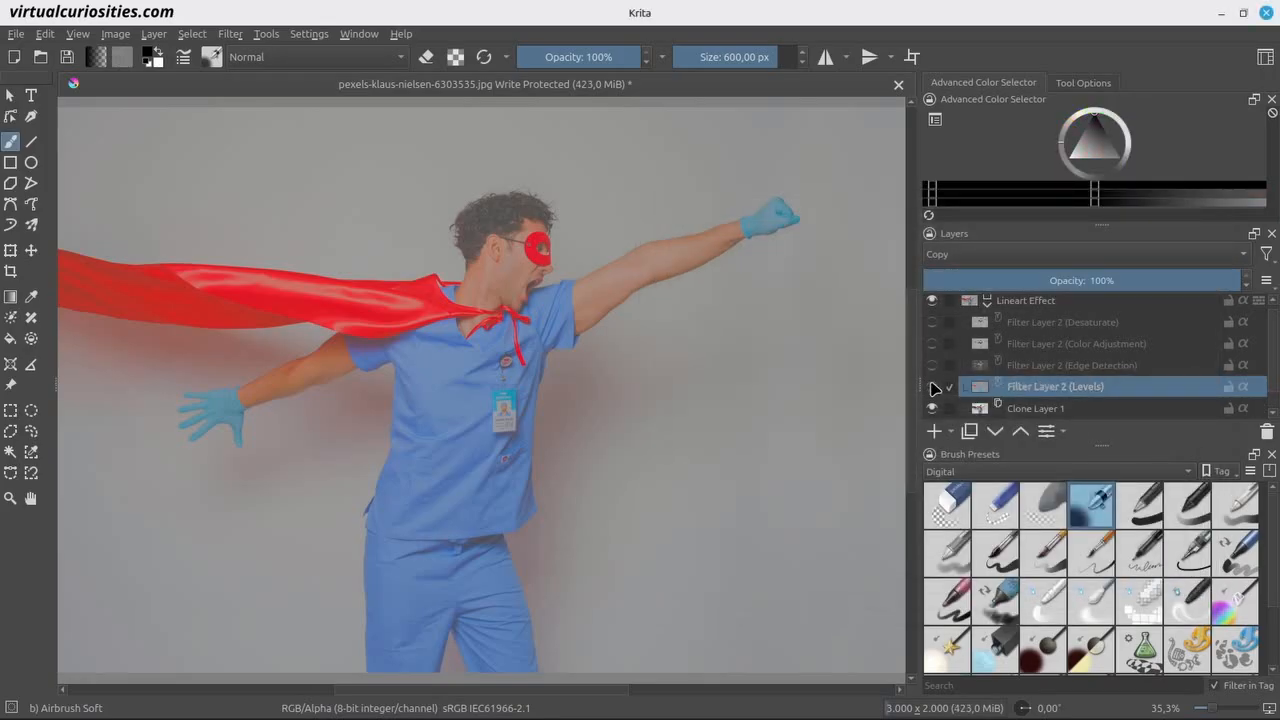
Compare the photo and the restored line art with and without the Levels layer, and delete that layer.
click(932, 387)
click(932, 387)
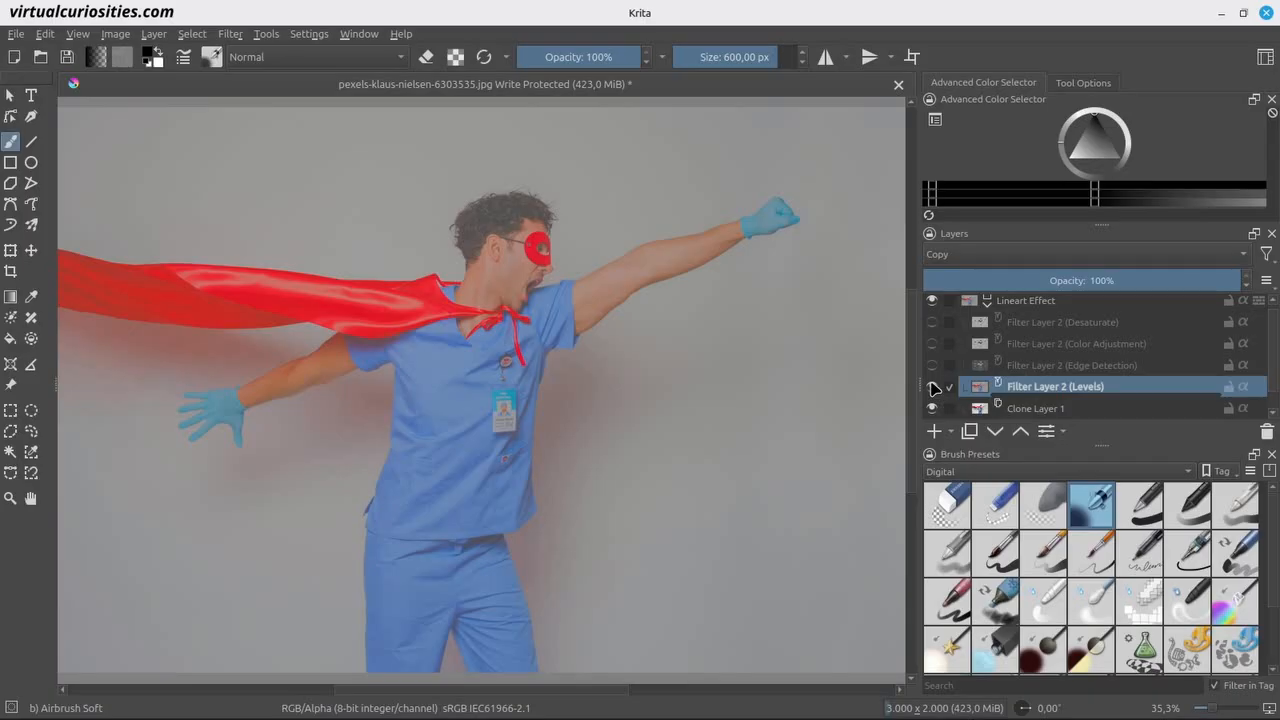
click(932, 365)
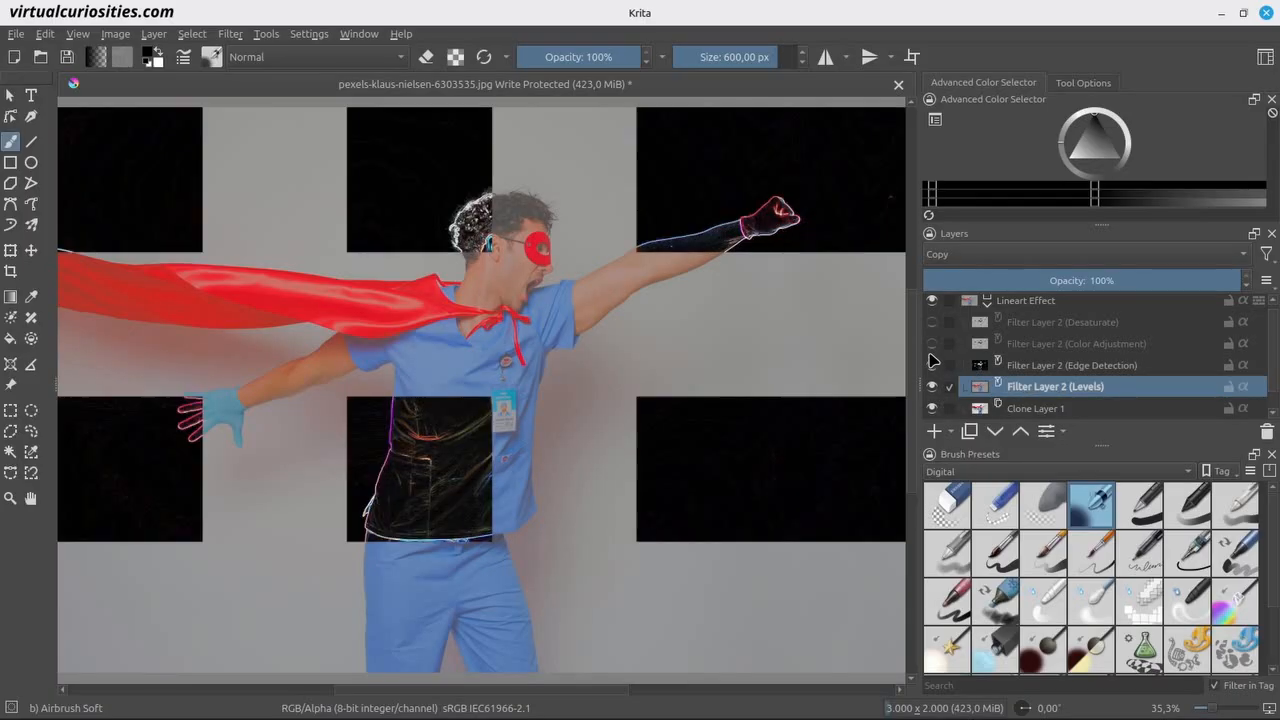
click(932, 343)
click(932, 322)
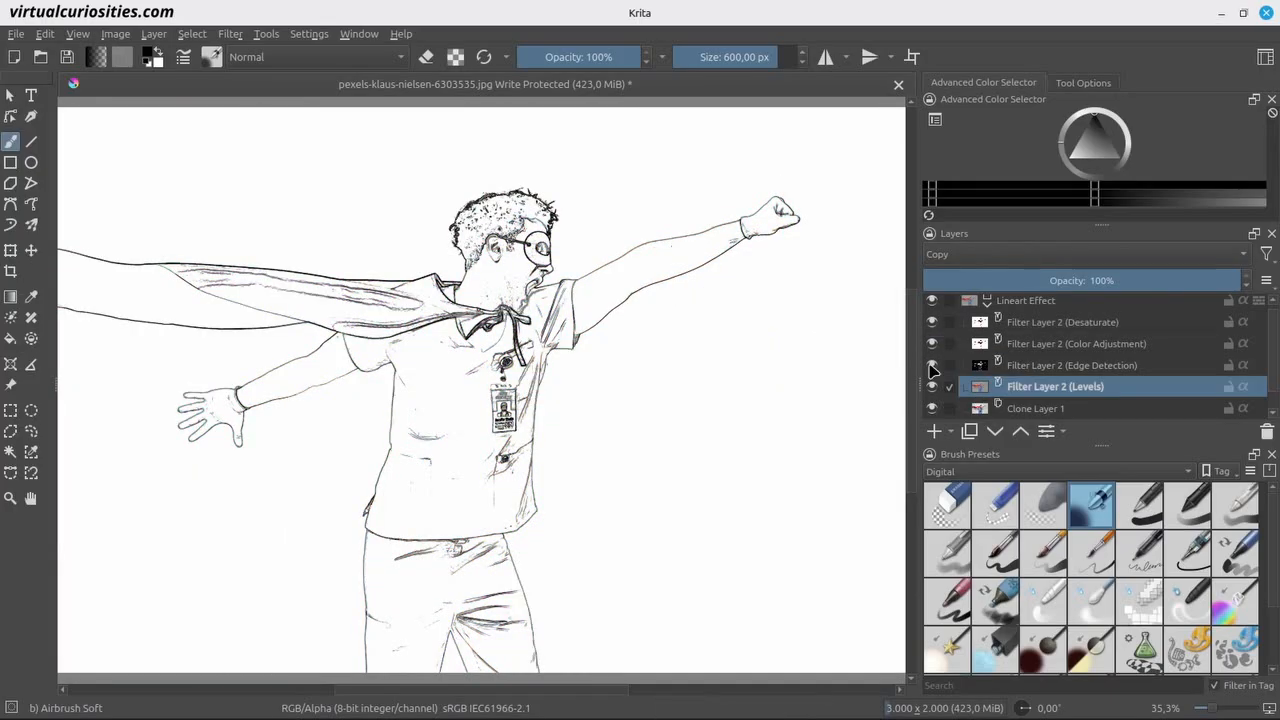
click(932, 386)
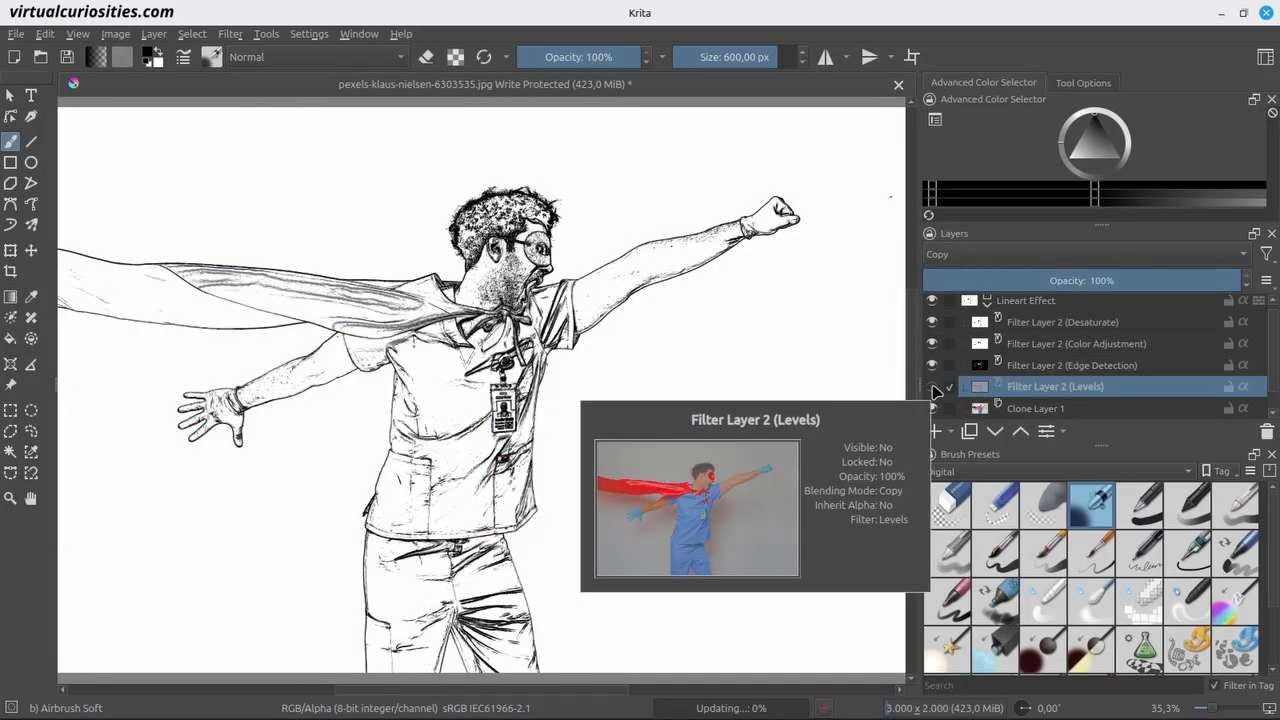
click(932, 386)
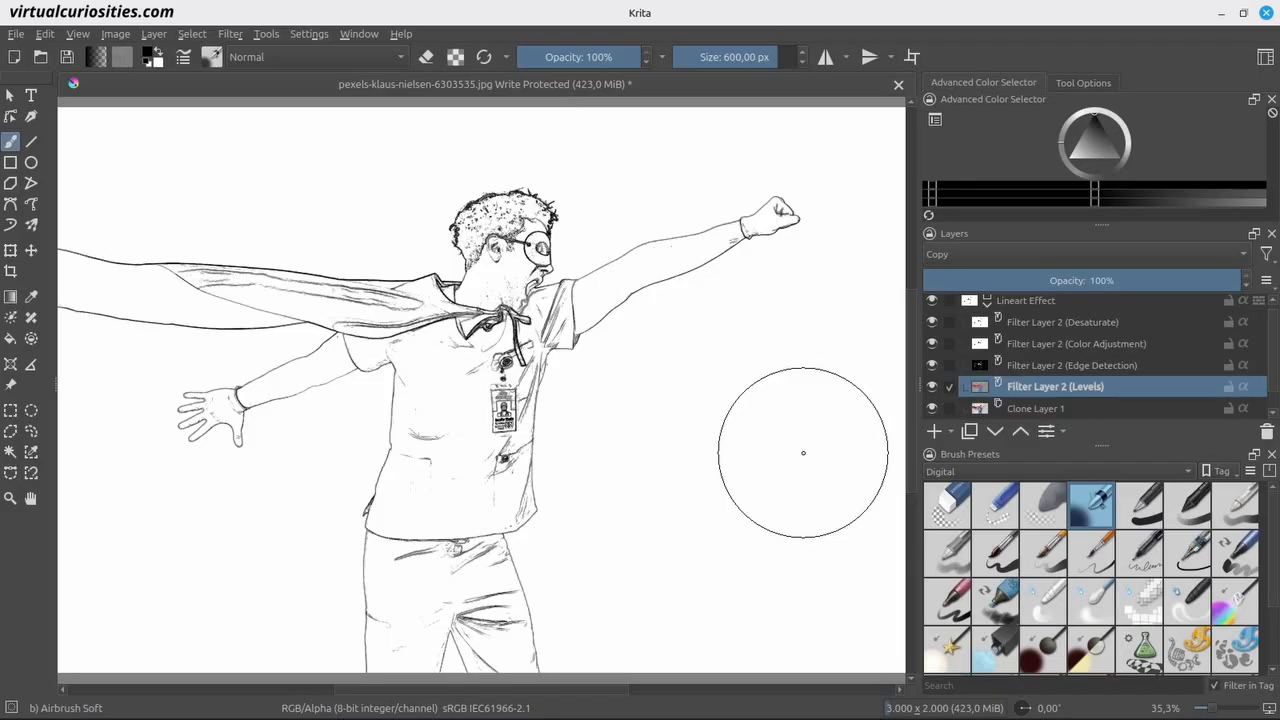
click(1267, 432)
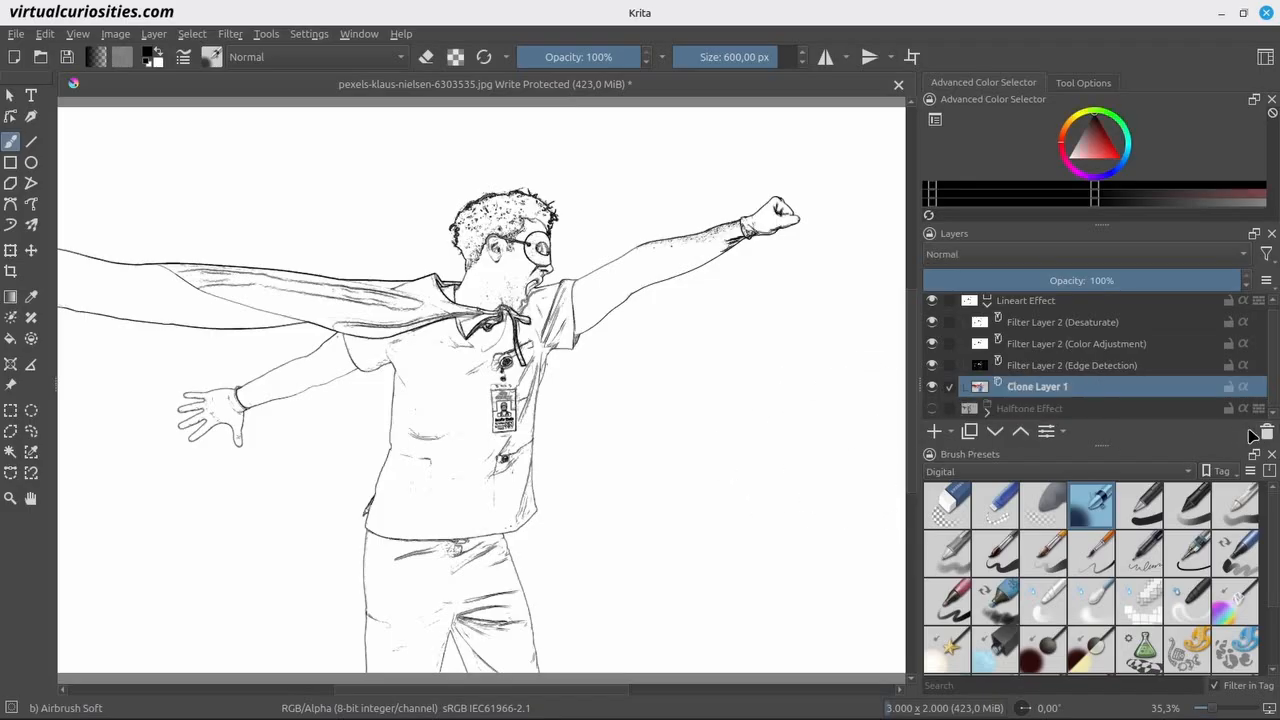
Hide the Edge Detection, Color Adjustment and Desaturate filter layers to work on the plain photo.
click(932, 365)
click(932, 343)
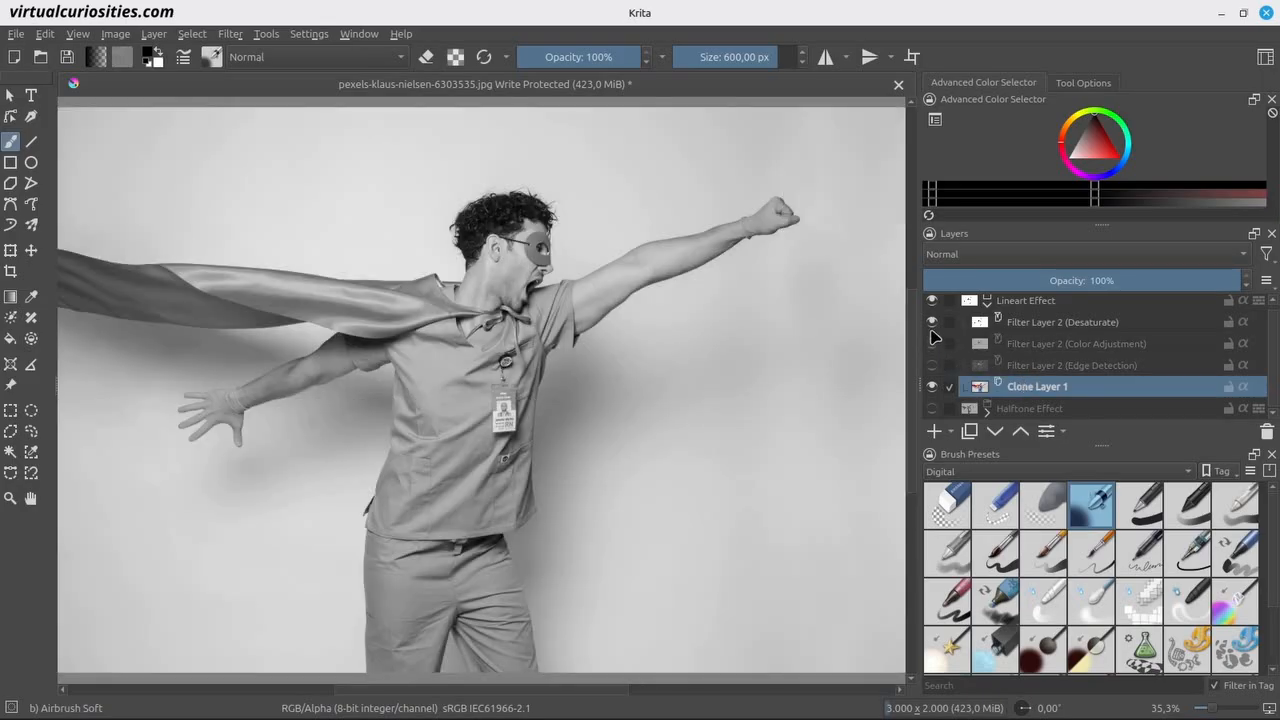
click(932, 322)
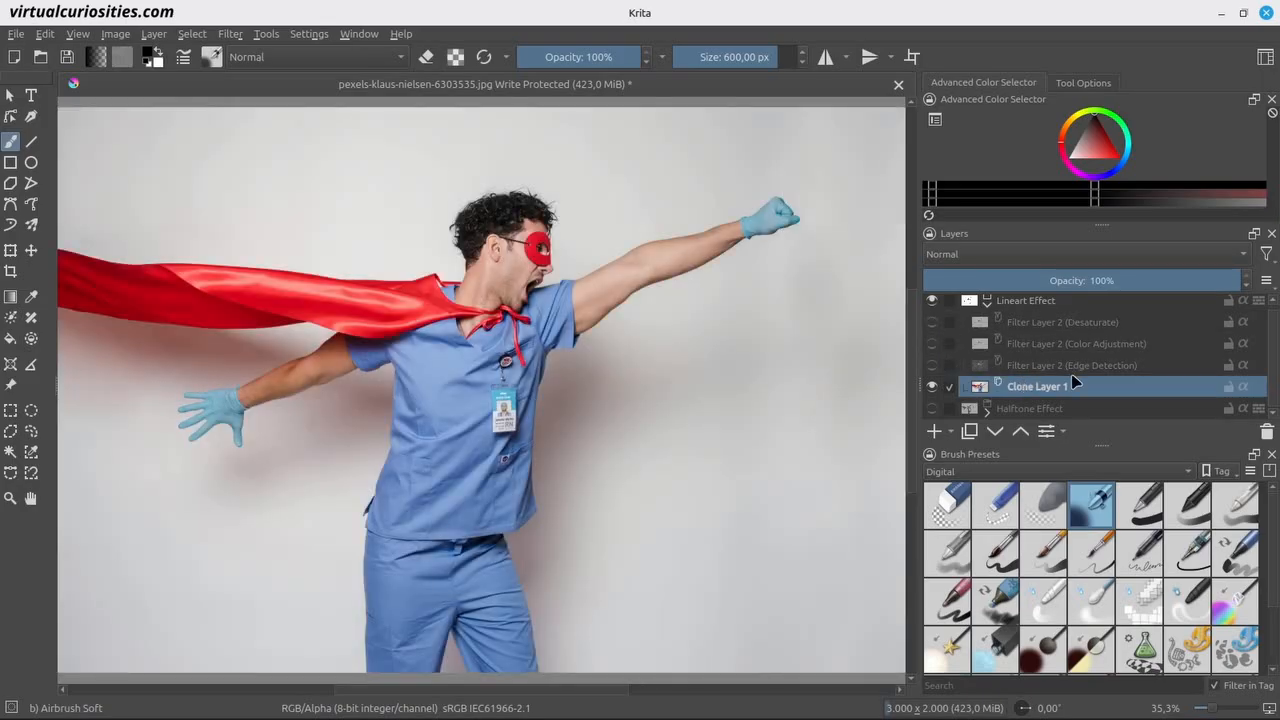
Add a clone layer of Clone Layer 1 and place it in a new group named Smooth Effect.
click(951, 430)
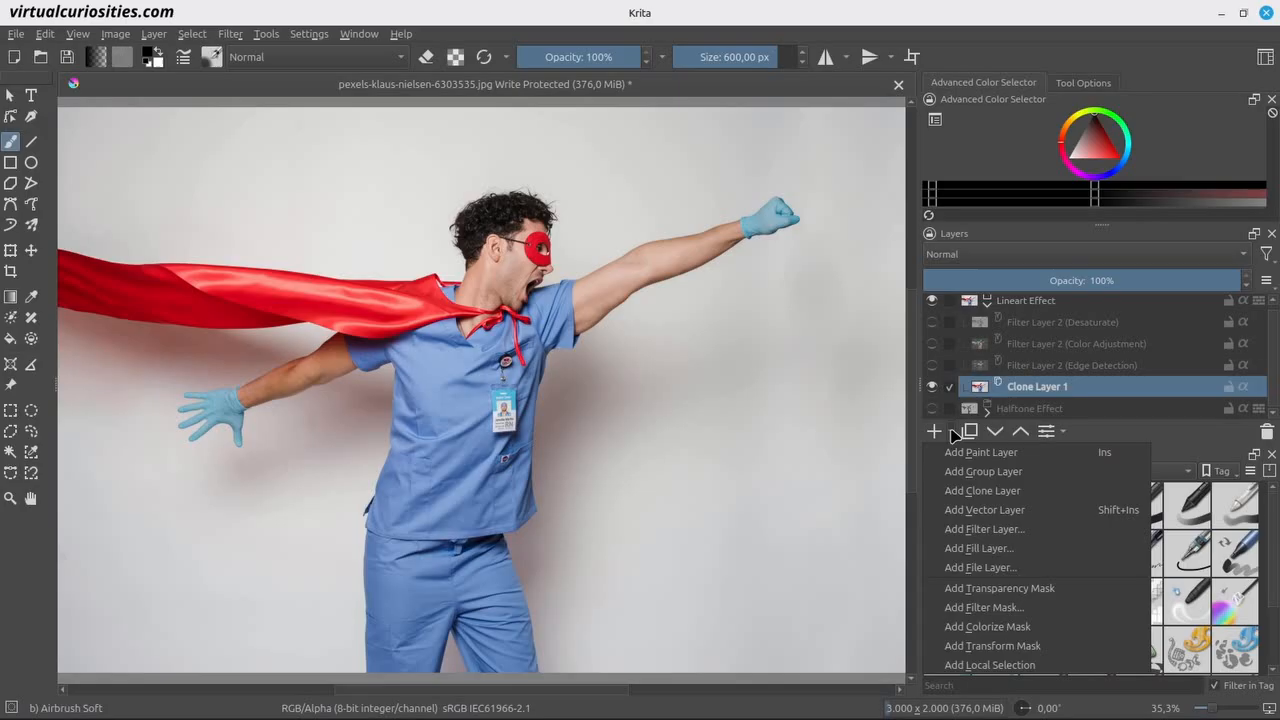
click(966, 491)
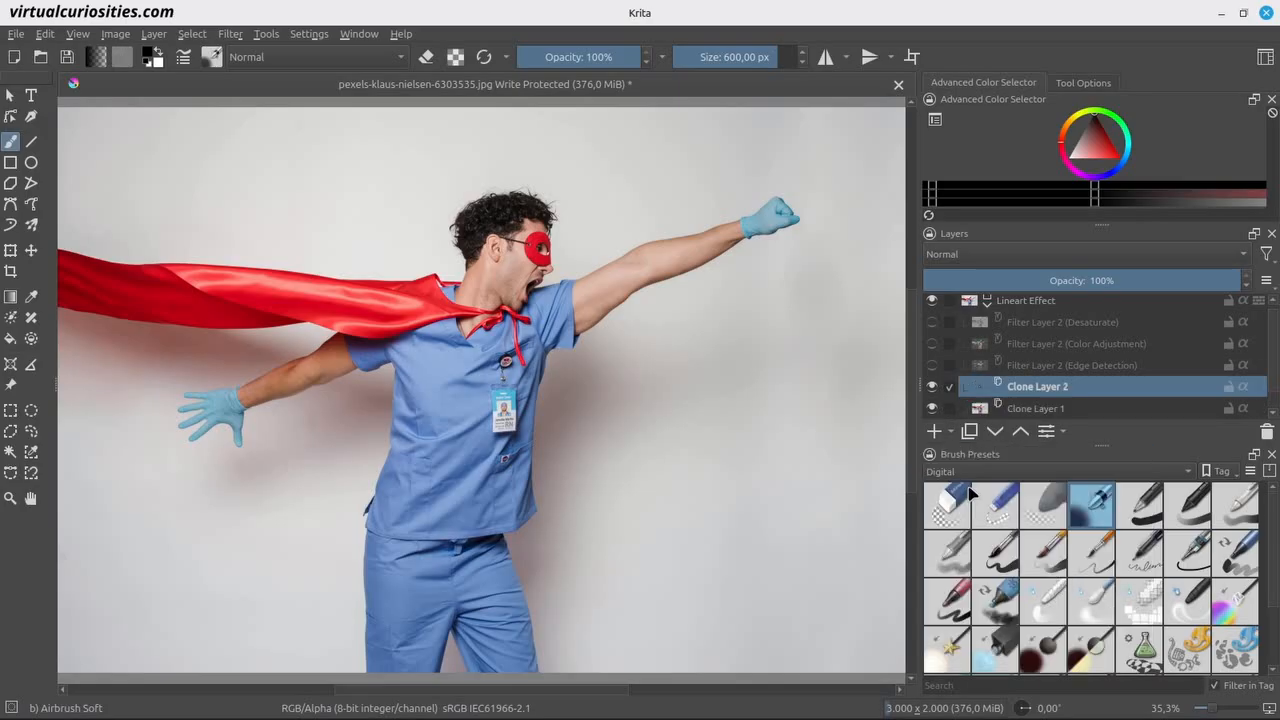
key(ctrl+g)
double_click(1062, 389)
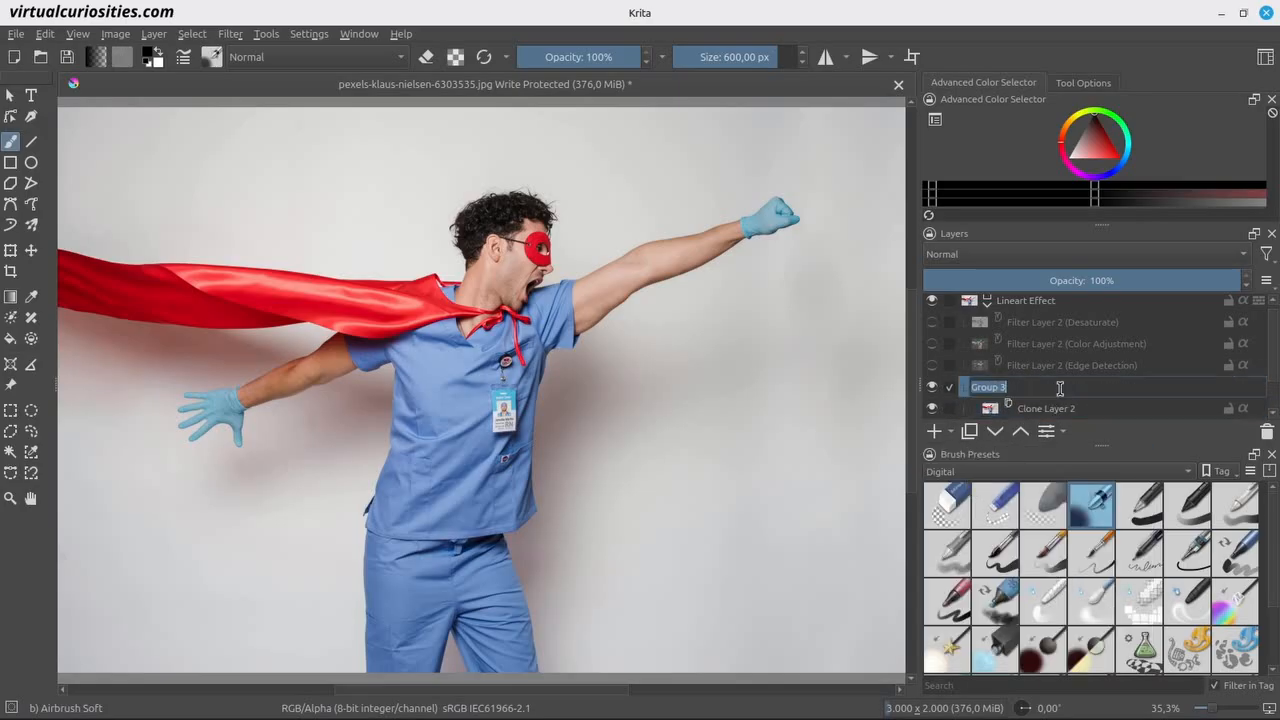
text(Smooth Effect)
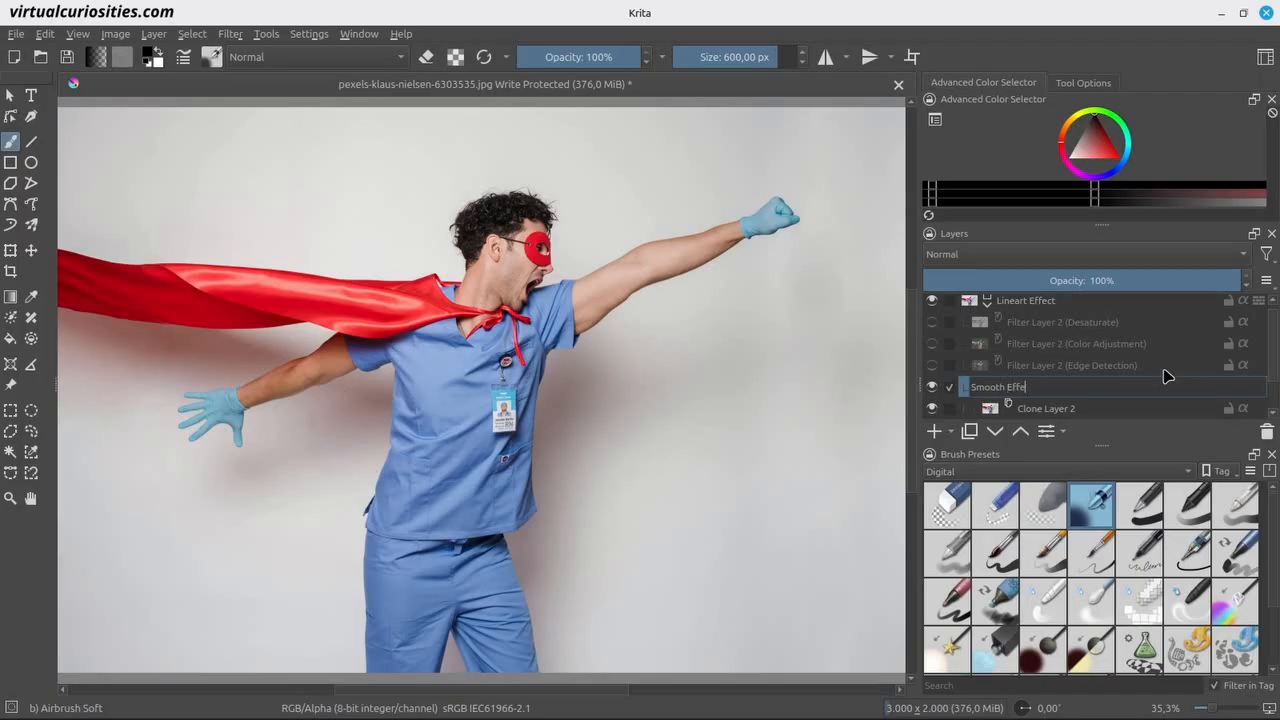
key(Return)
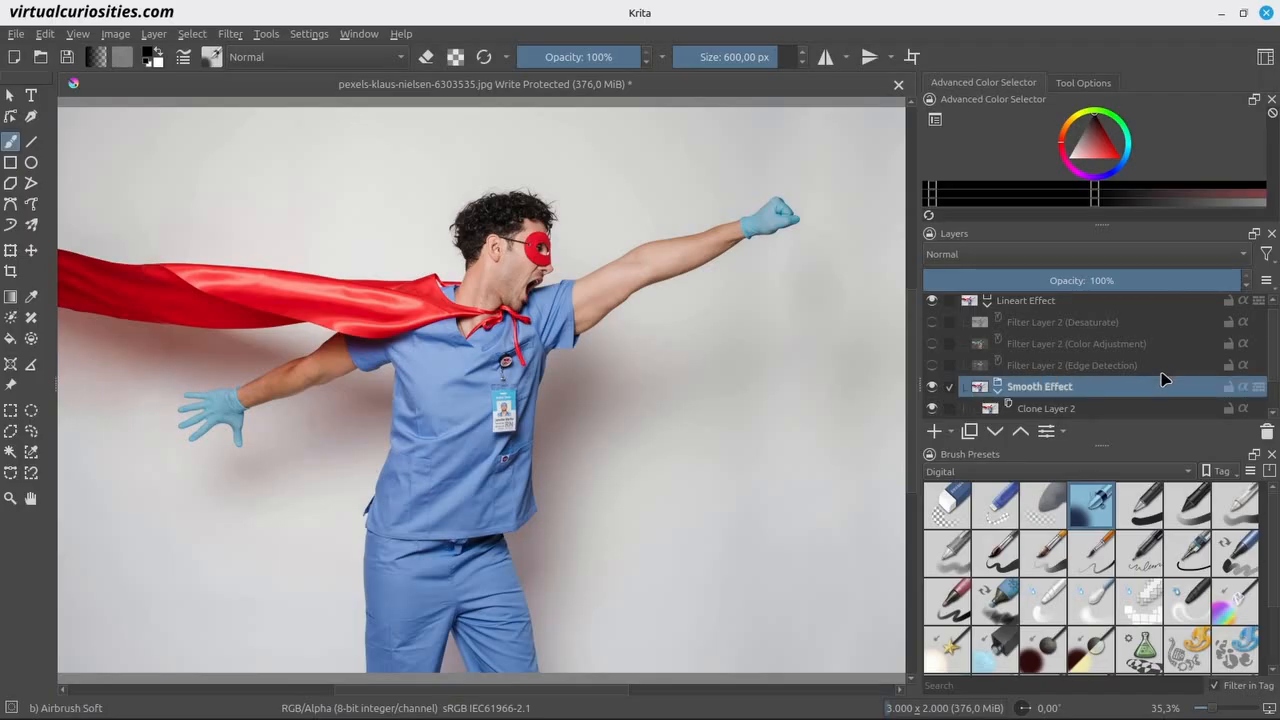
Add a Gaussian High Pass filter layer with radius 30 above Clone Layer 2 inside the Smooth Effect group.
scroll(1166, 378, down, 1)
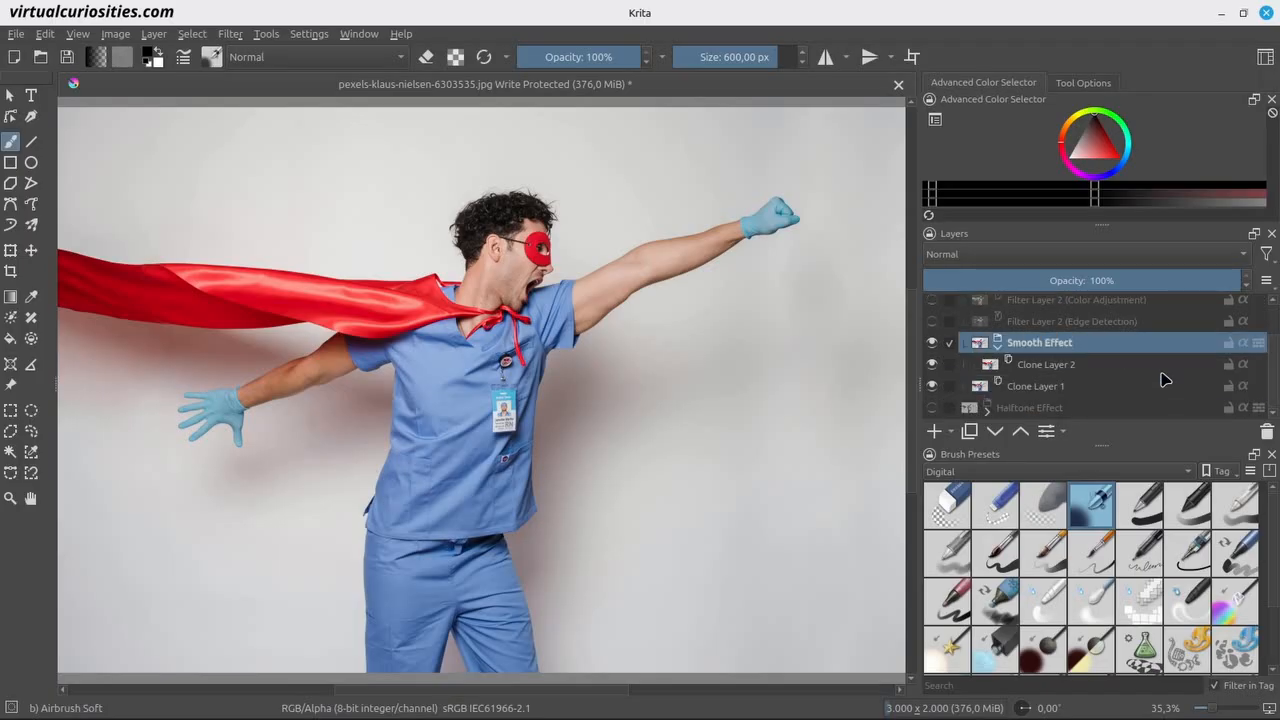
click(1106, 364)
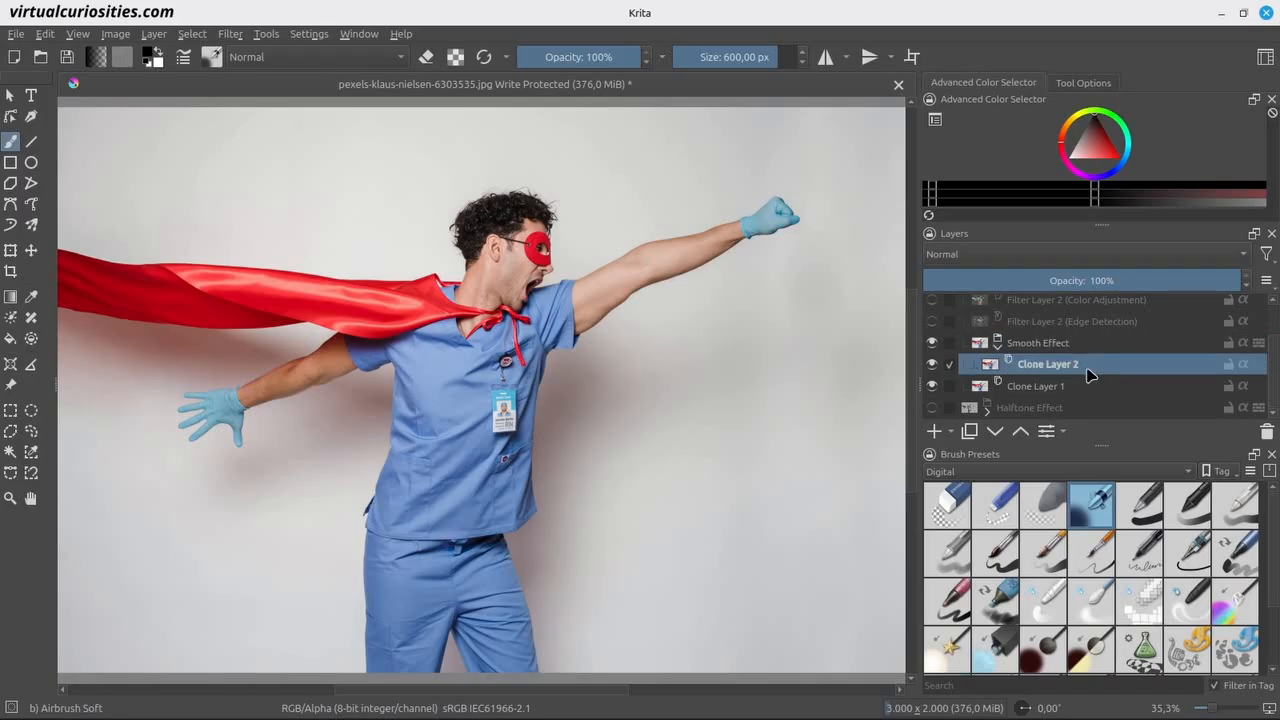
click(950, 433)
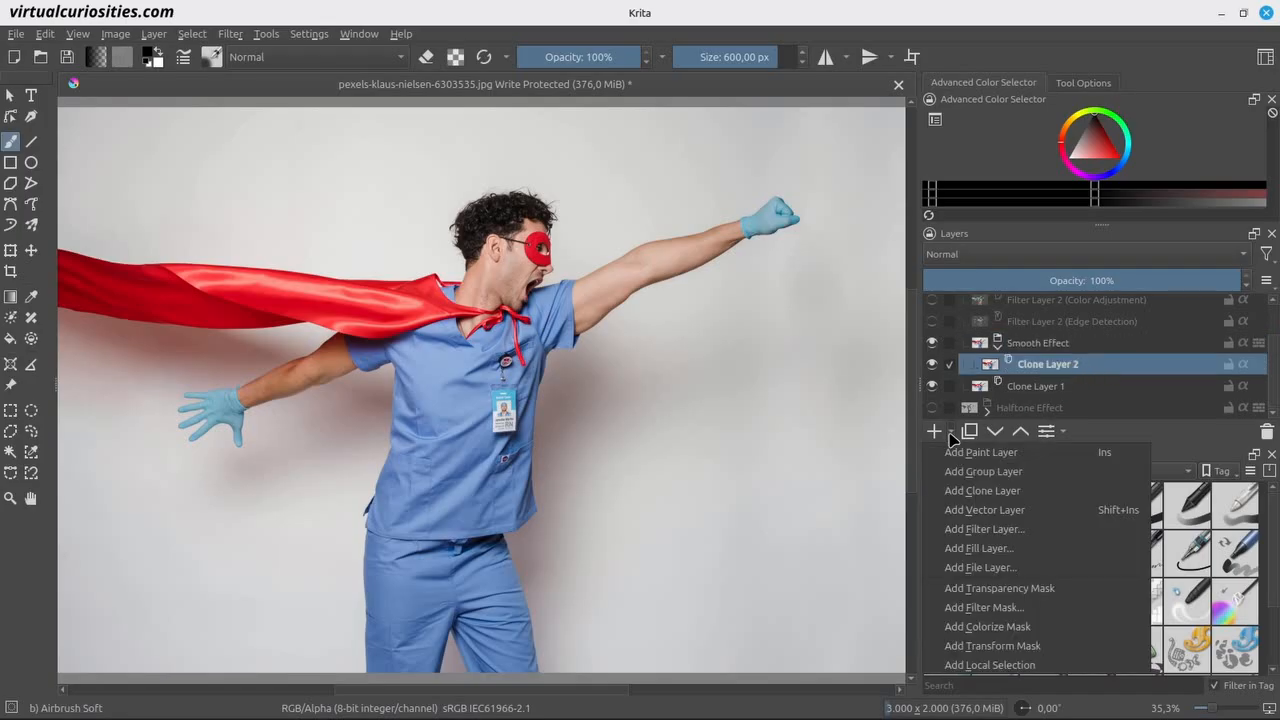
click(984, 529)
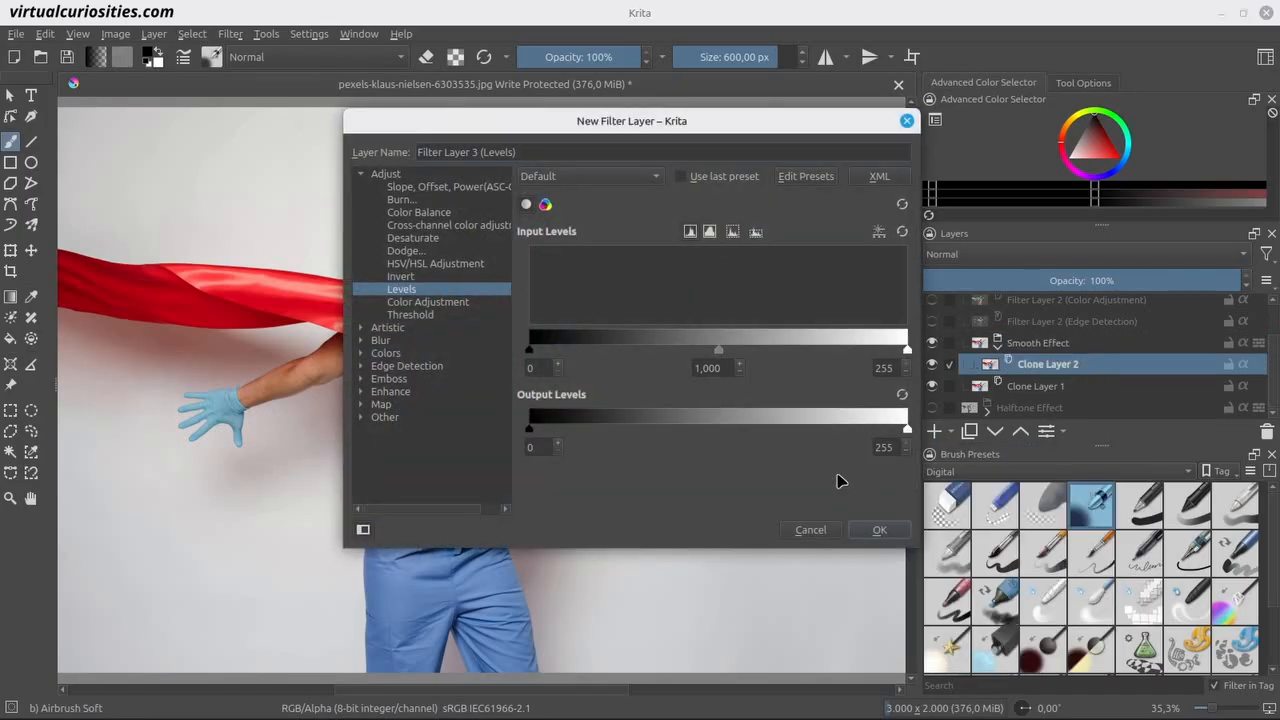
click(361, 366)
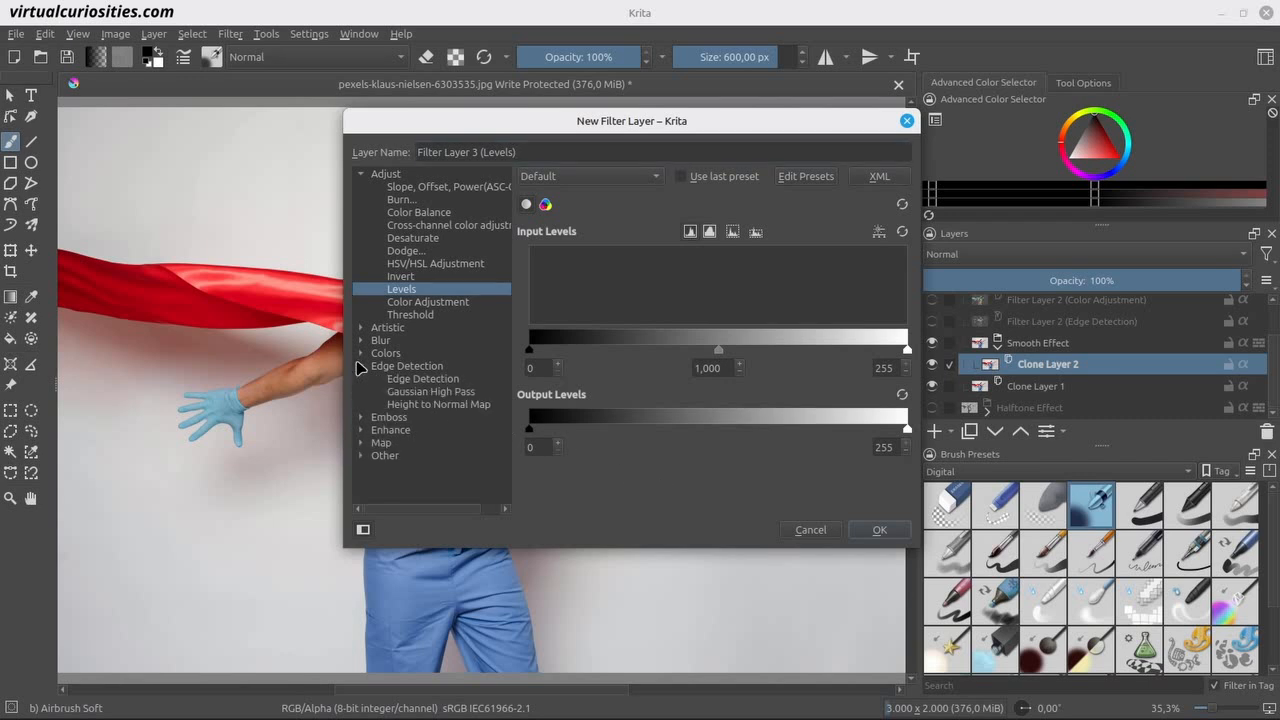
click(484, 394)
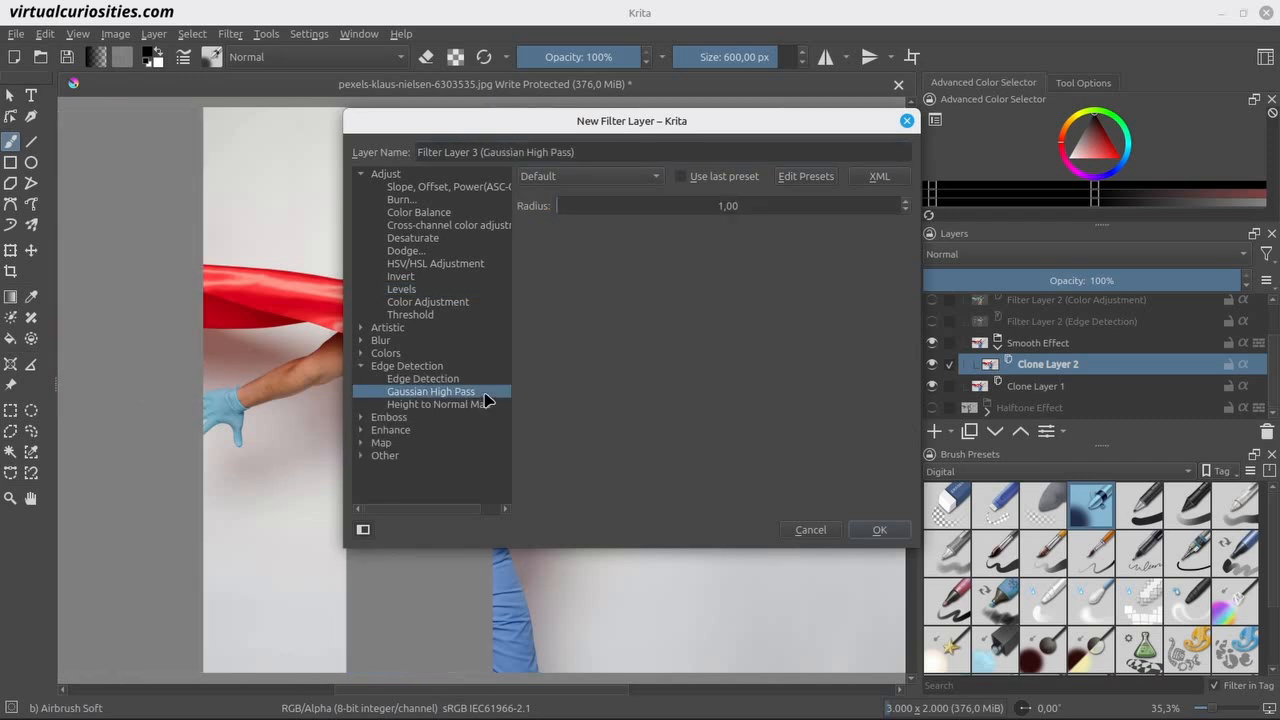
drag(514, 124, 866, 211)
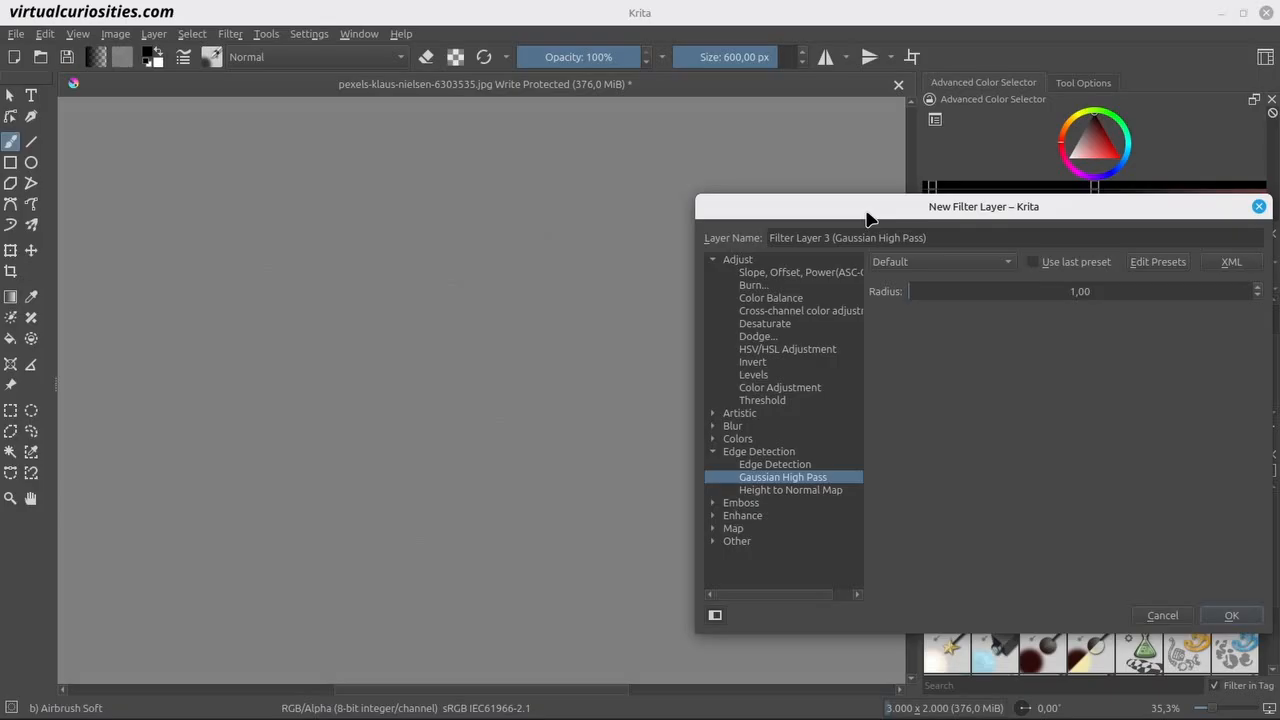
drag(906, 290, 956, 290)
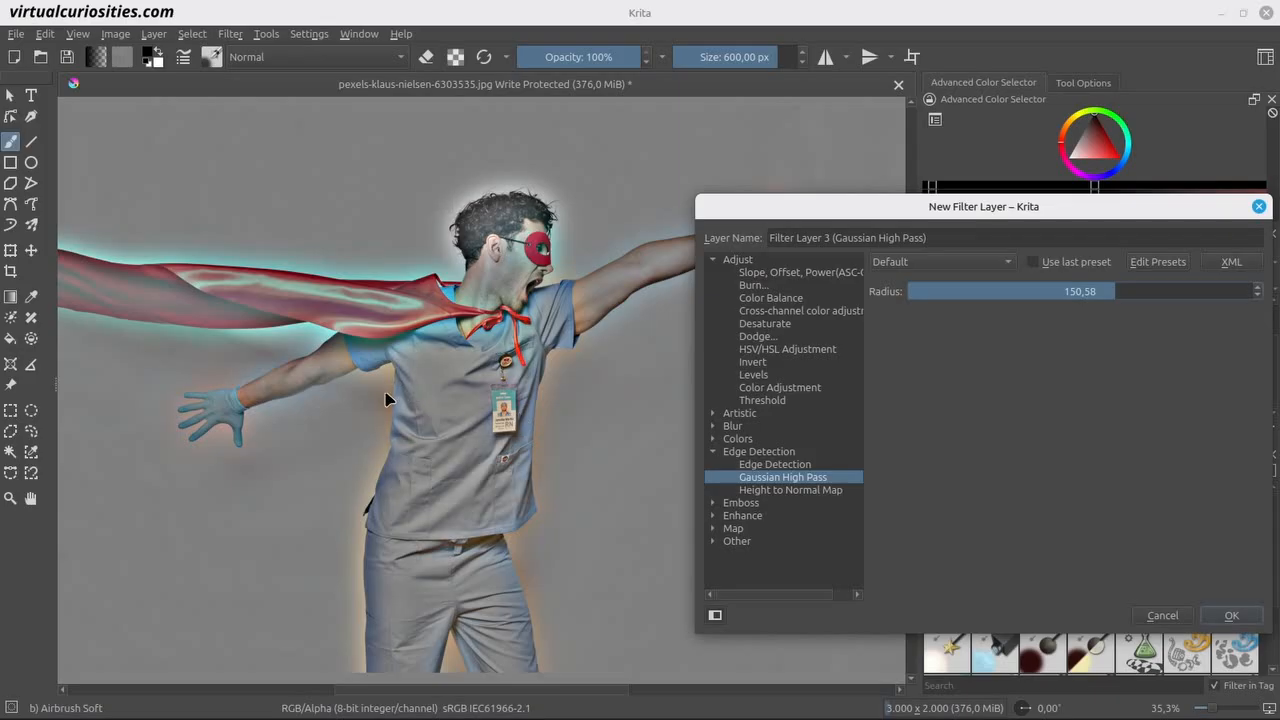
double_click(1115, 291)
text(3)
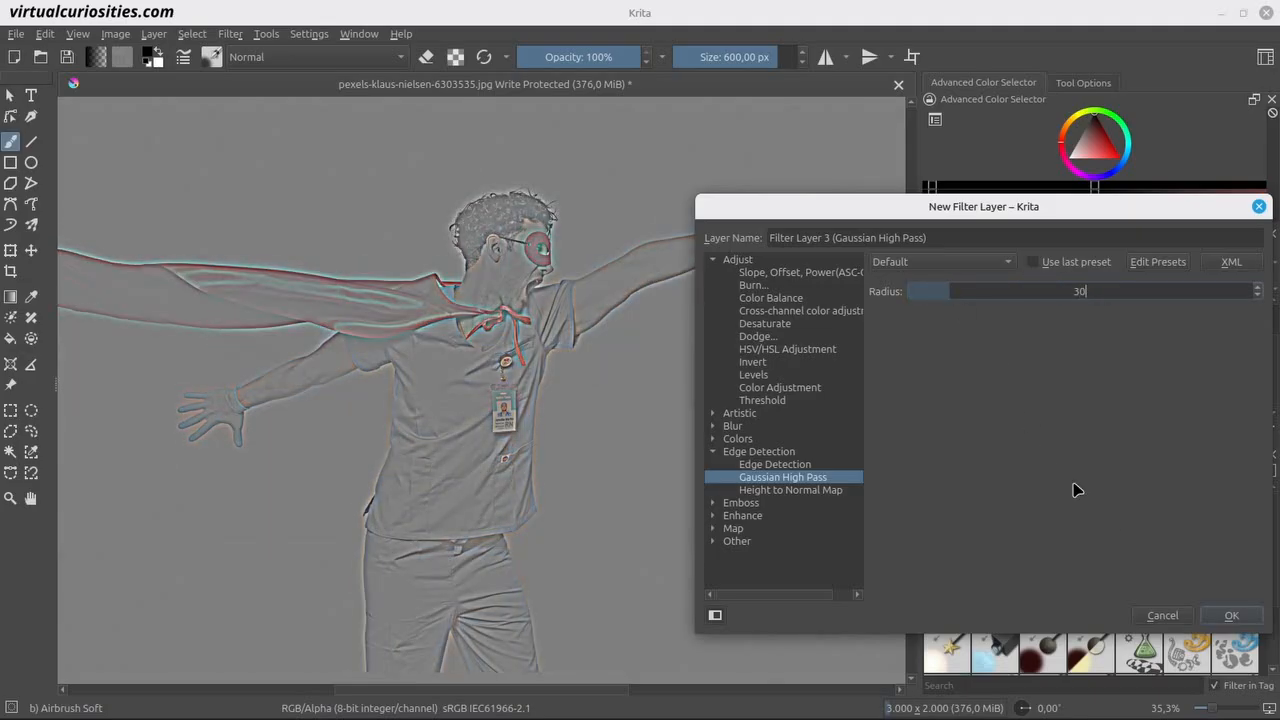
text(0)
click(1231, 615)
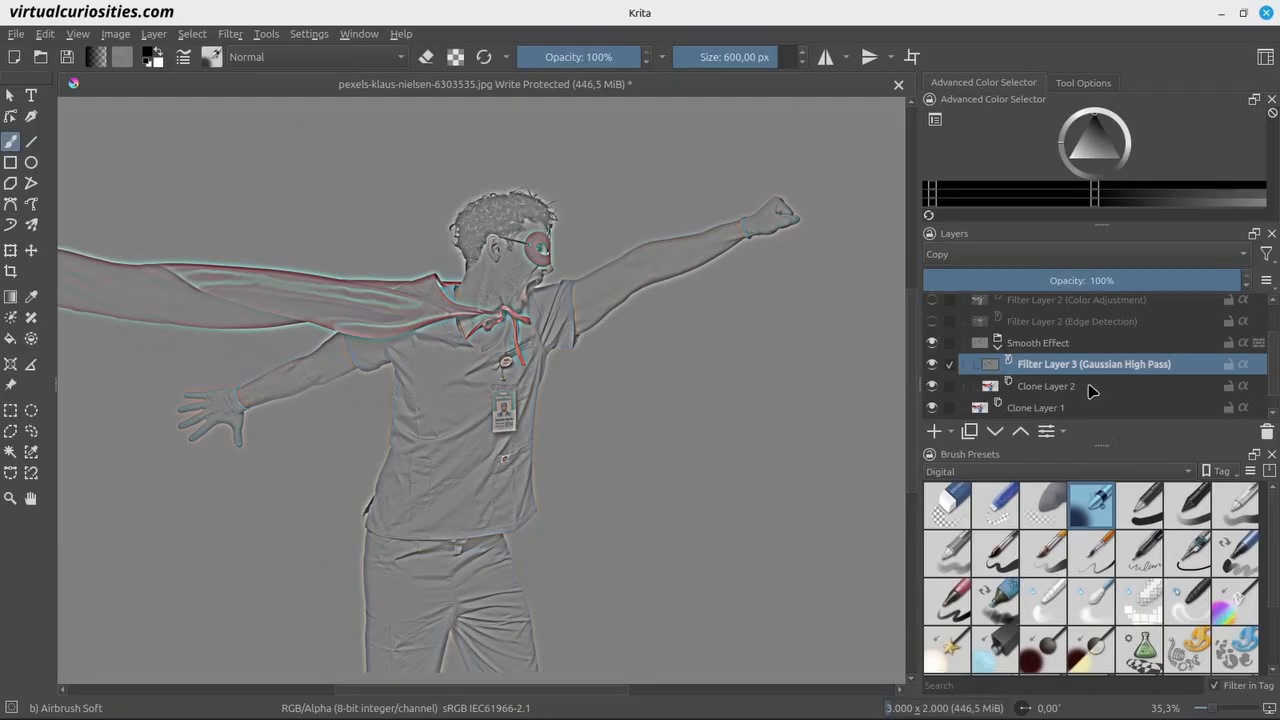
Set the Smooth Effect group's blending mode to Hard Light, and compare the photo with and without the group.
click(1068, 343)
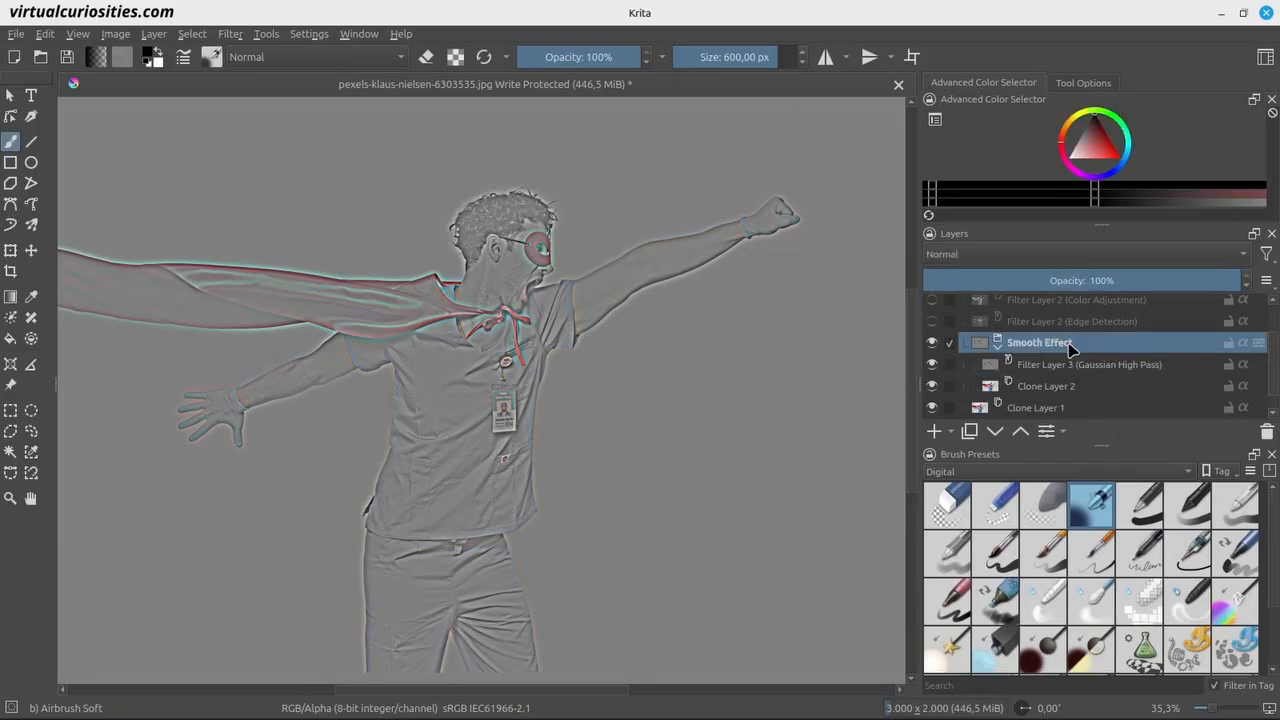
click(1020, 256)
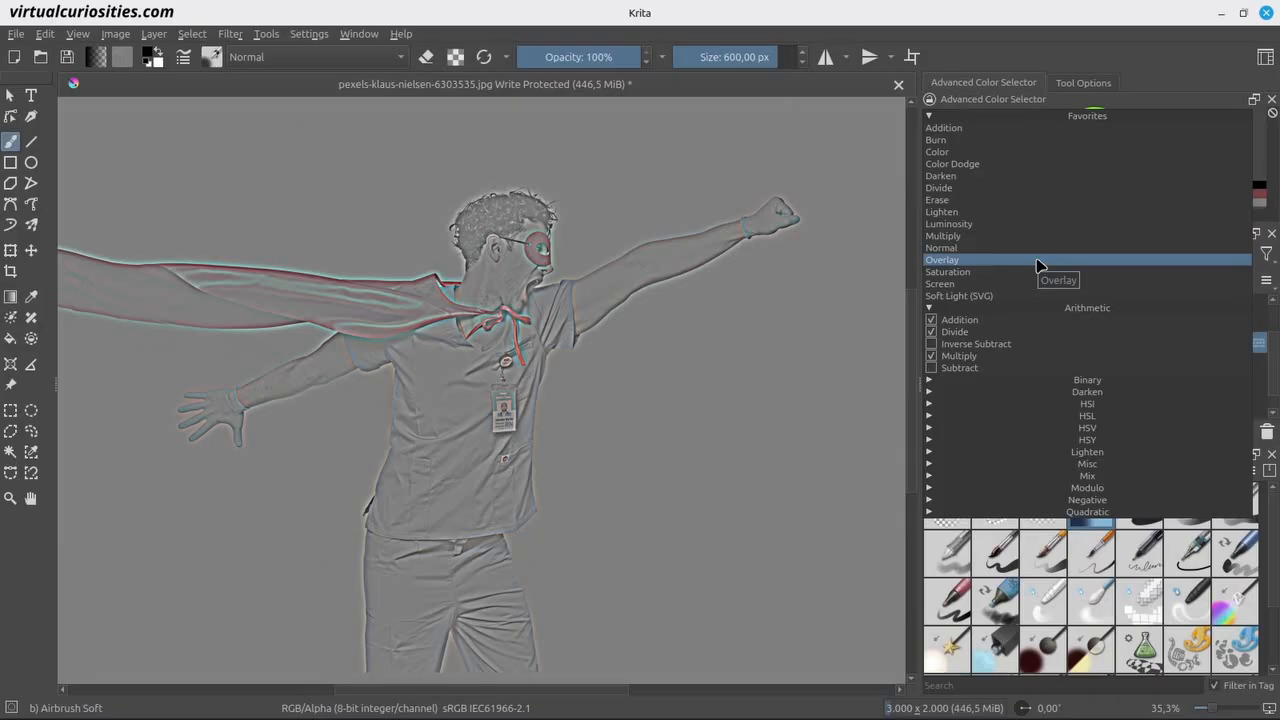
click(1120, 451)
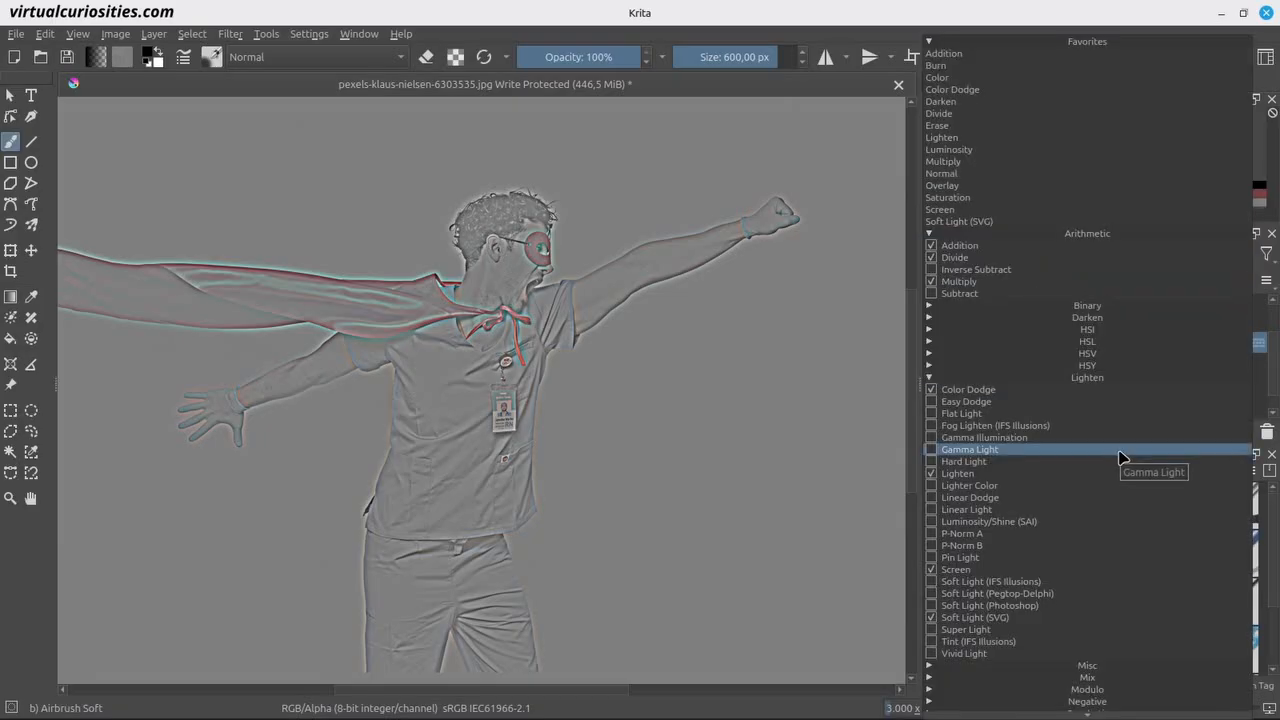
click(962, 461)
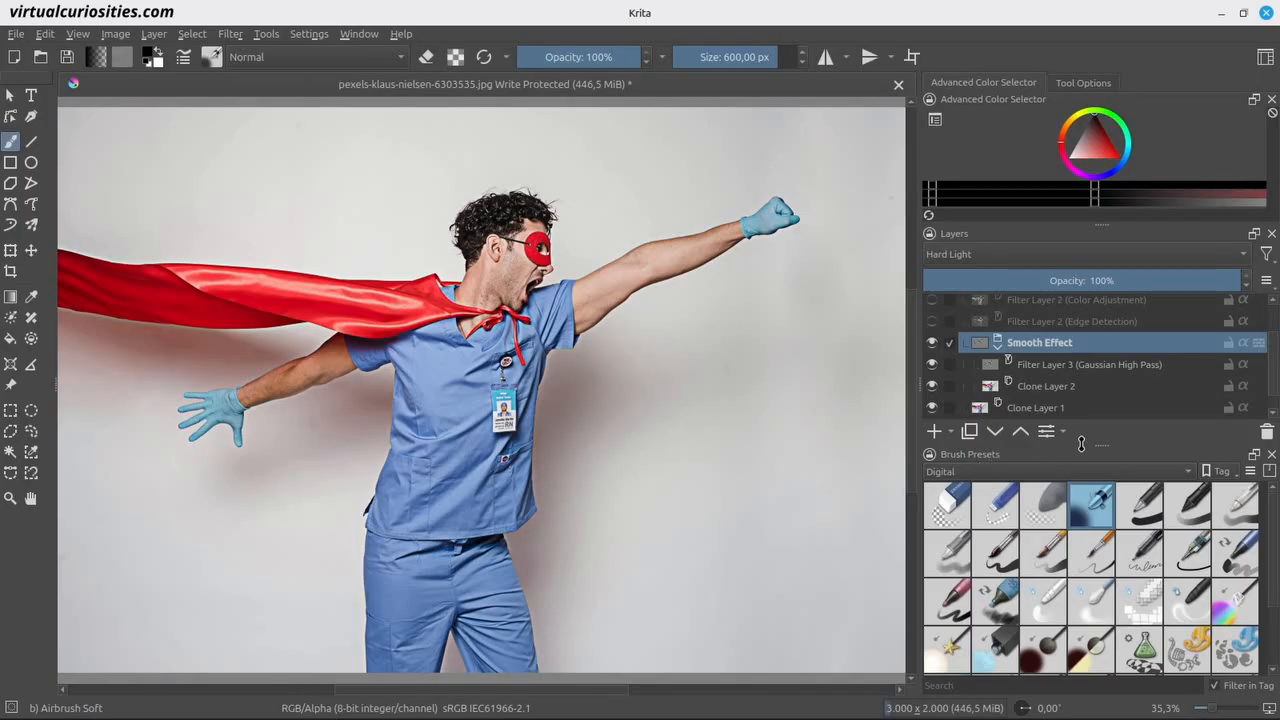
click(934, 343)
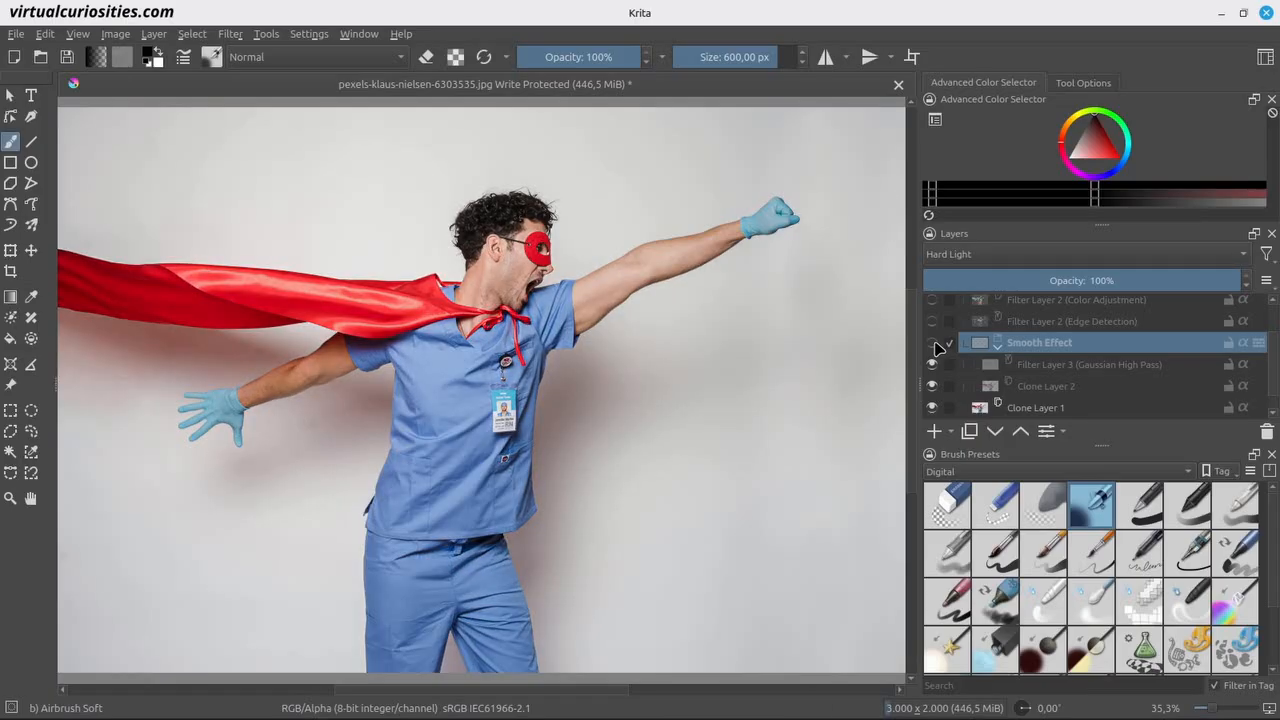
click(934, 343)
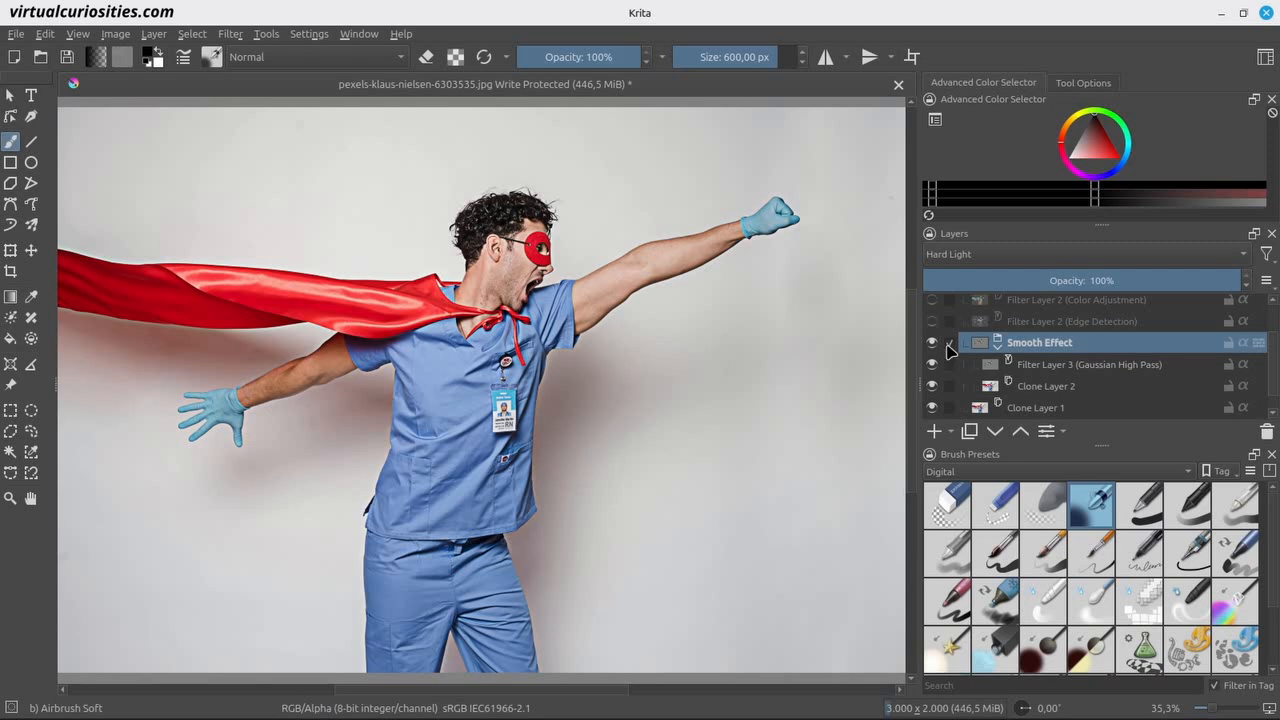
Add an Invert filter layer above the Gaussian High Pass layer inside the Smooth Effect group.
click(1058, 373)
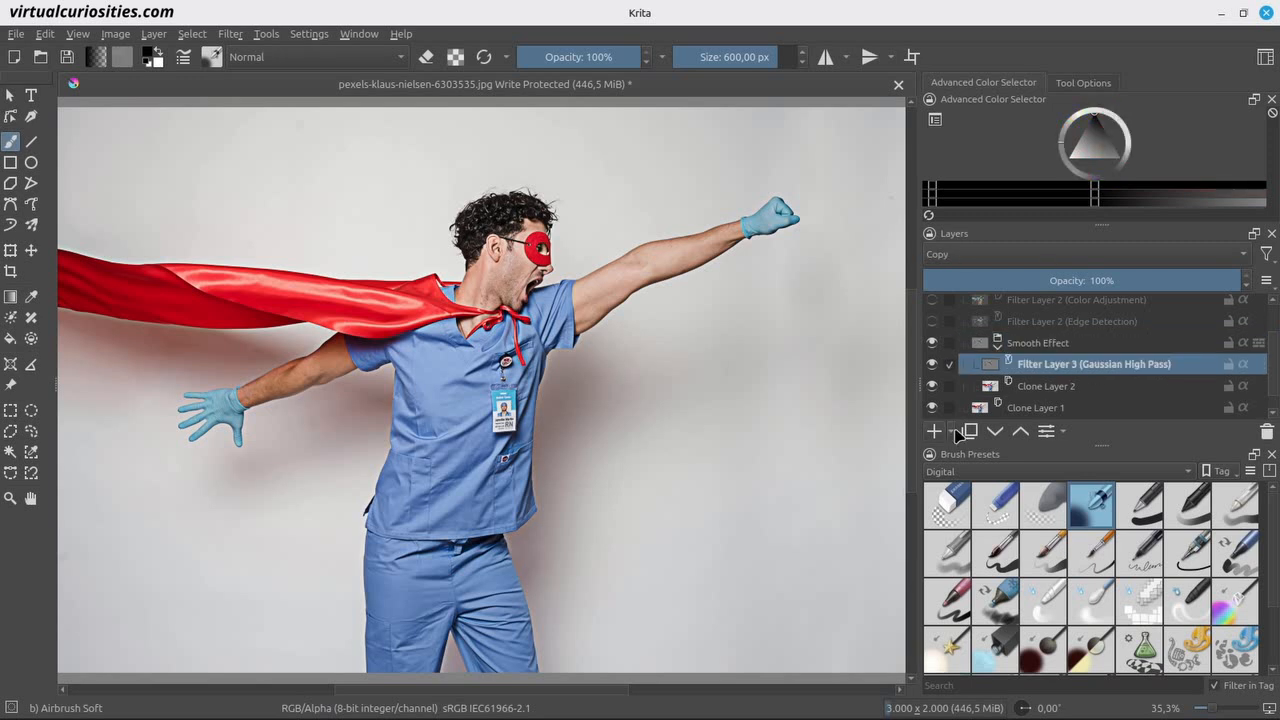
click(953, 432)
click(984, 528)
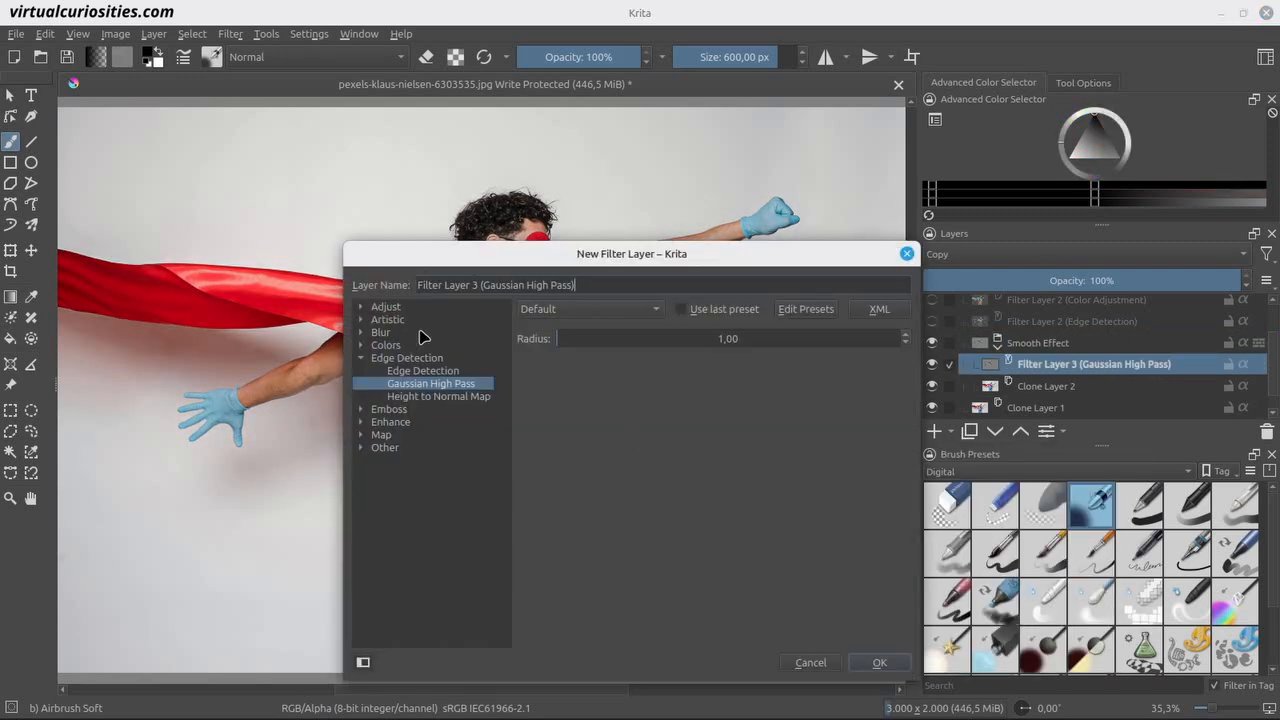
click(361, 307)
click(410, 409)
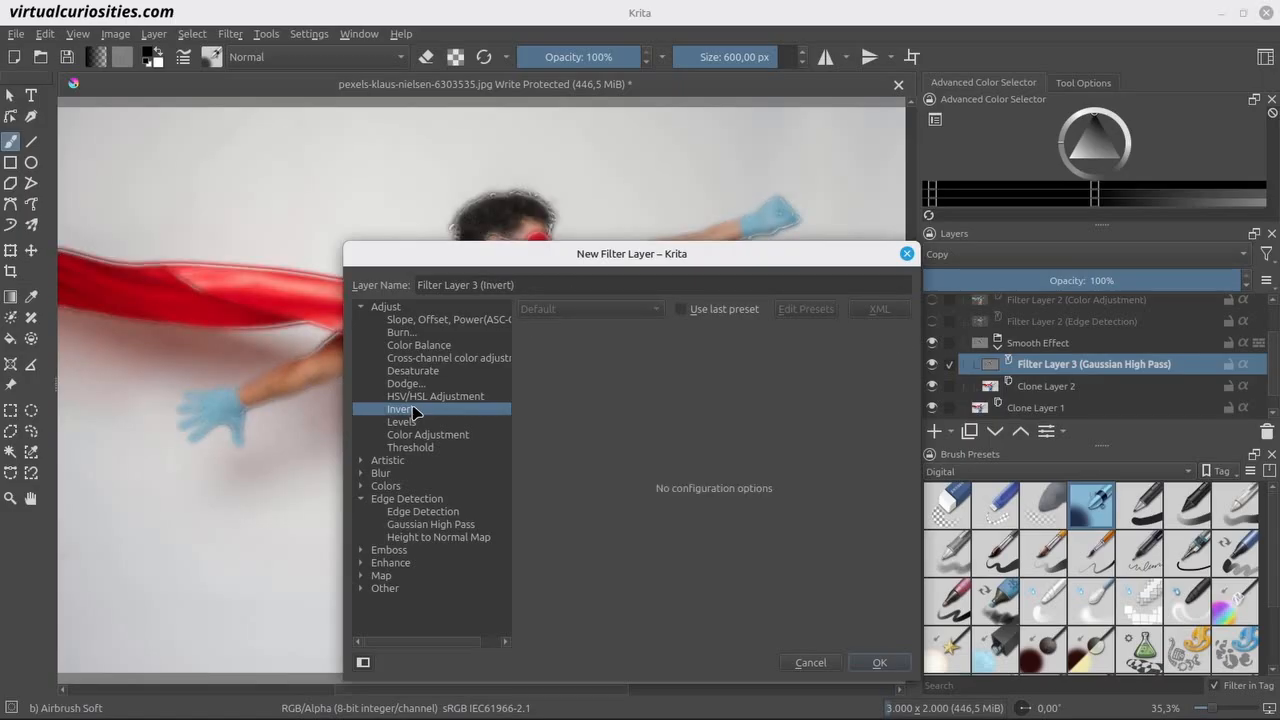
click(885, 662)
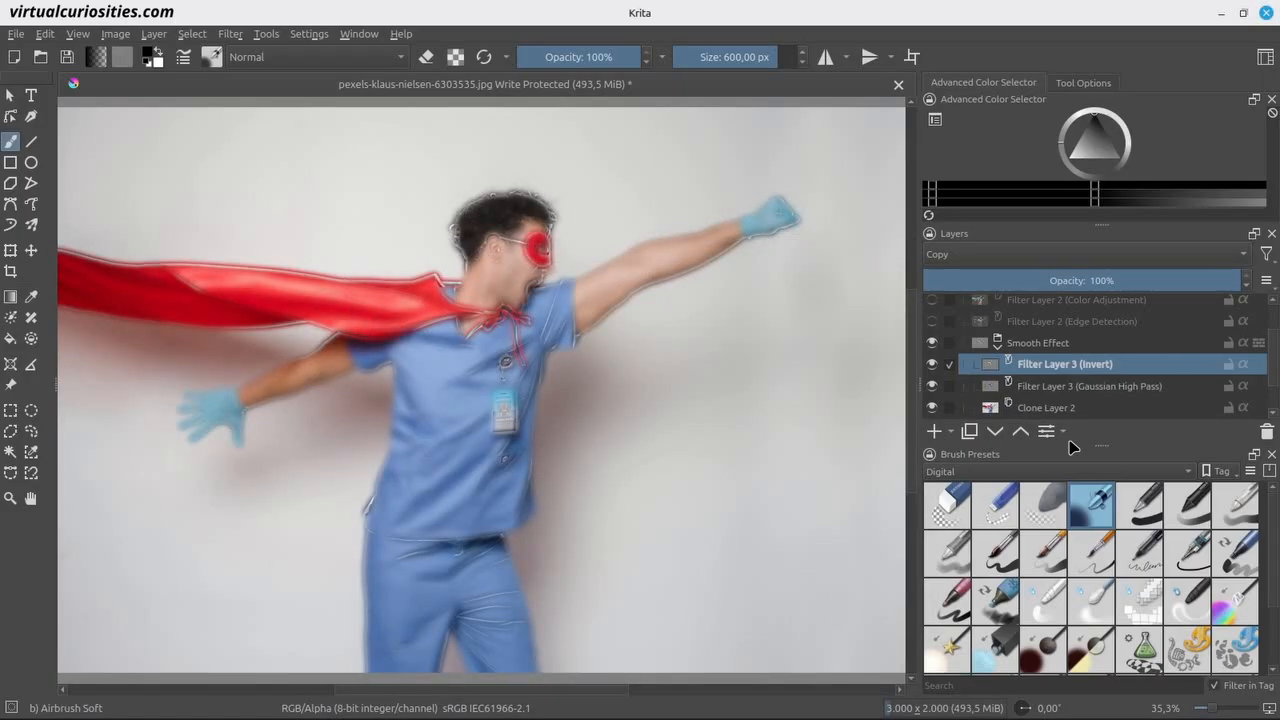
Set the opacity of the Smooth Effect group to 50%.
click(1055, 344)
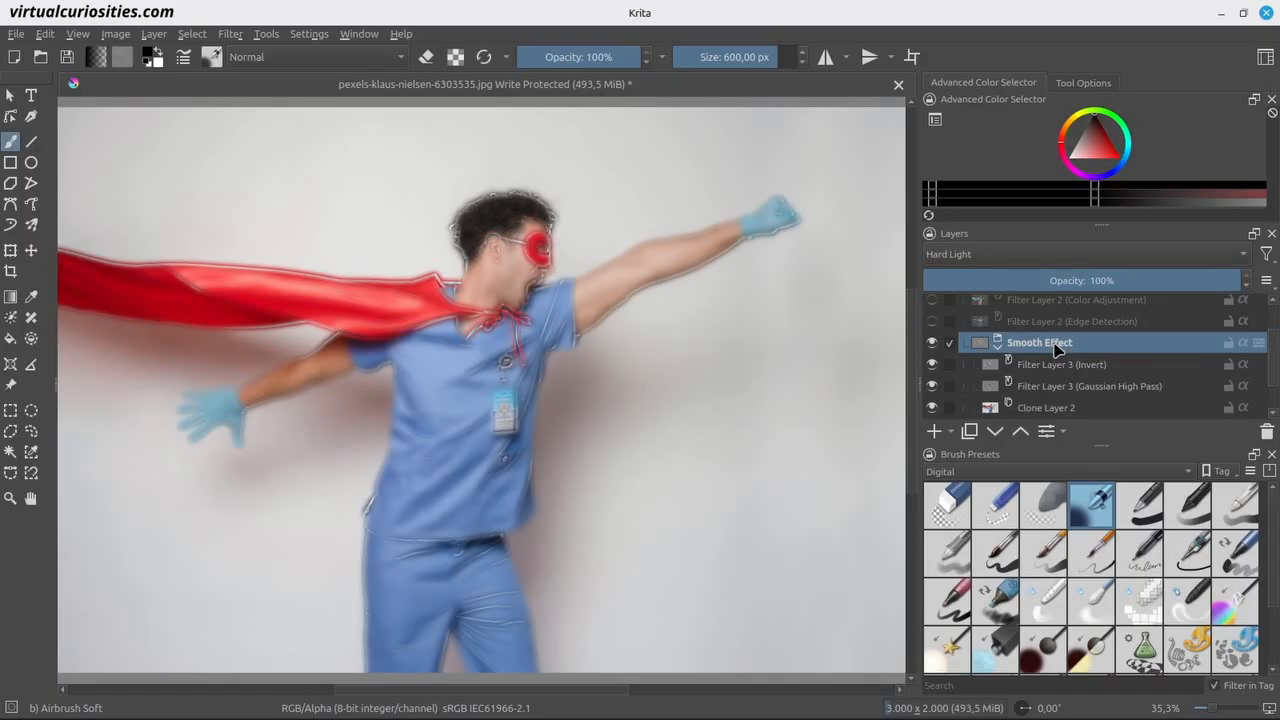
click(1089, 280)
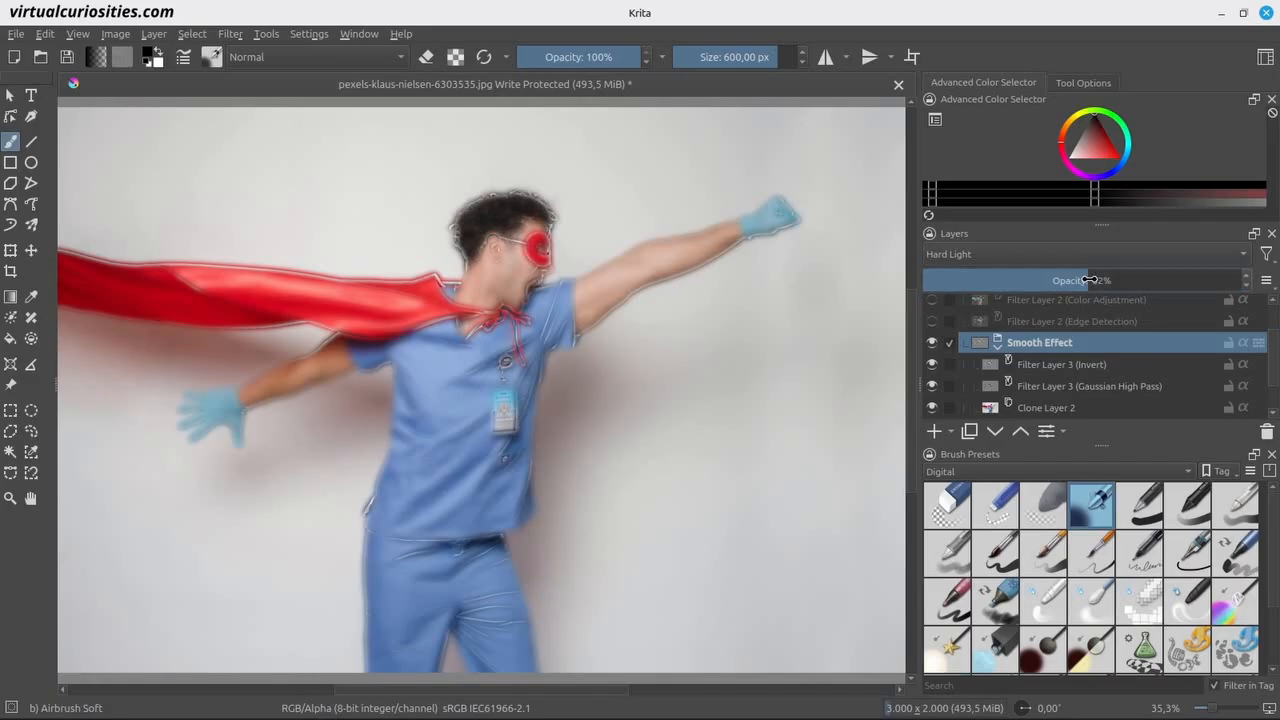
text(50)
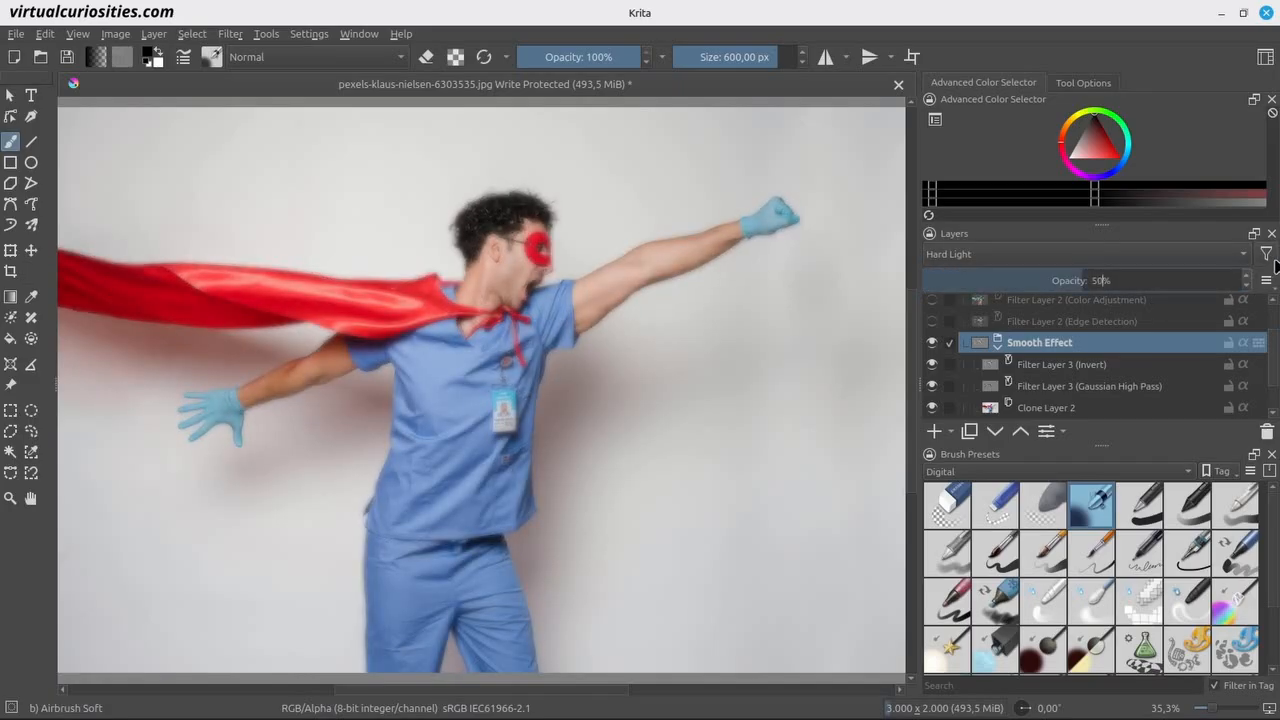
mouse_move(1151, 372)
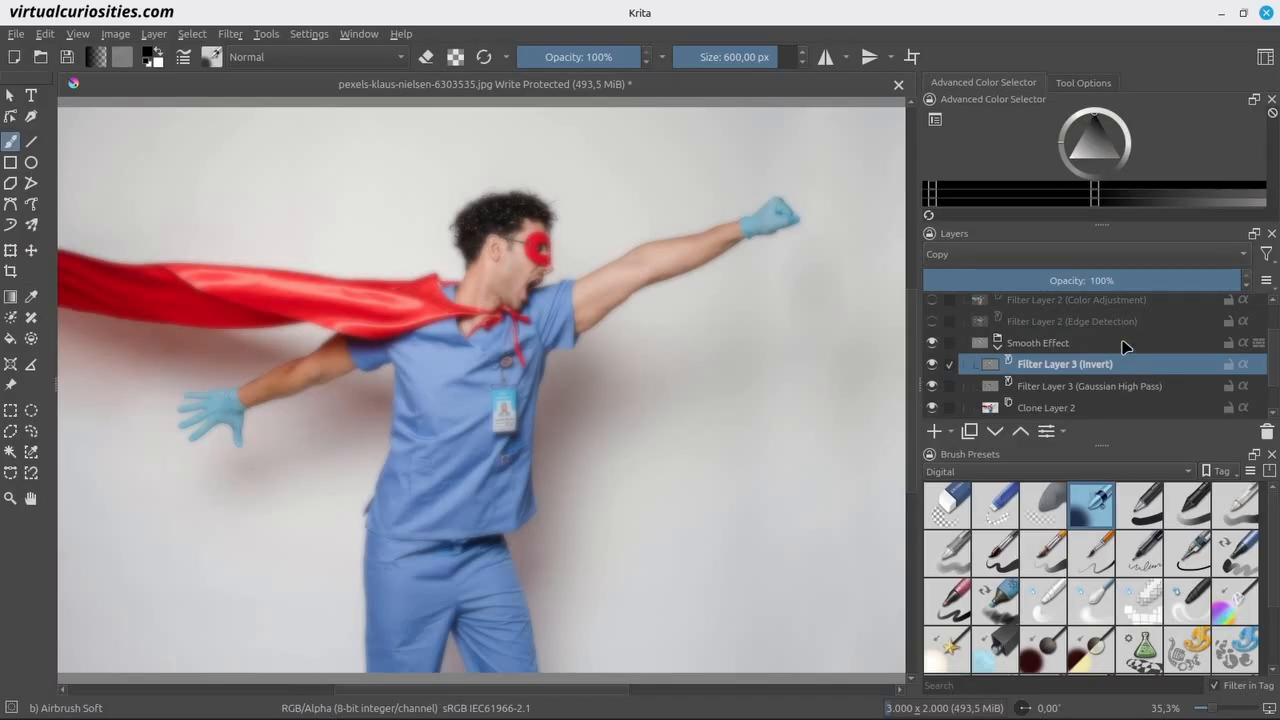
click(1122, 346)
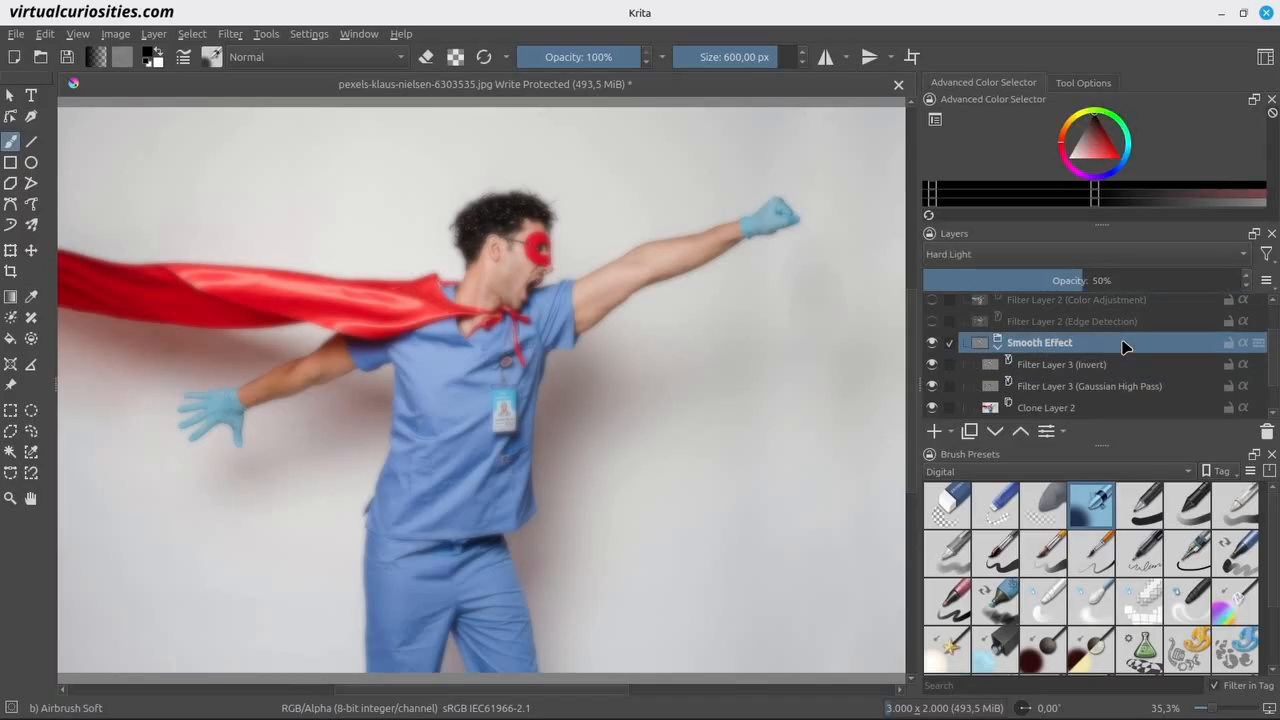
Show the Edge Detection, Color Adjustment and Desaturate filter layers of the Lineart Effect group again.
scroll(1122, 346, up, 2)
click(932, 370)
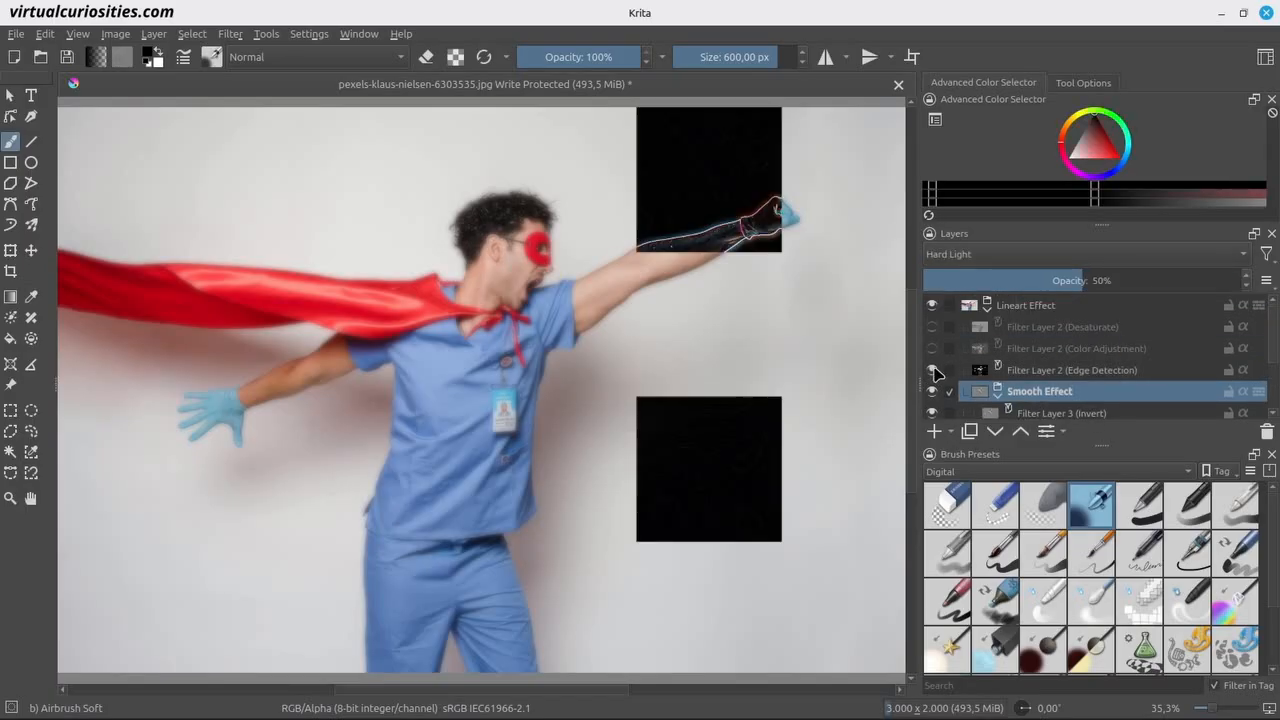
click(932, 348)
click(932, 326)
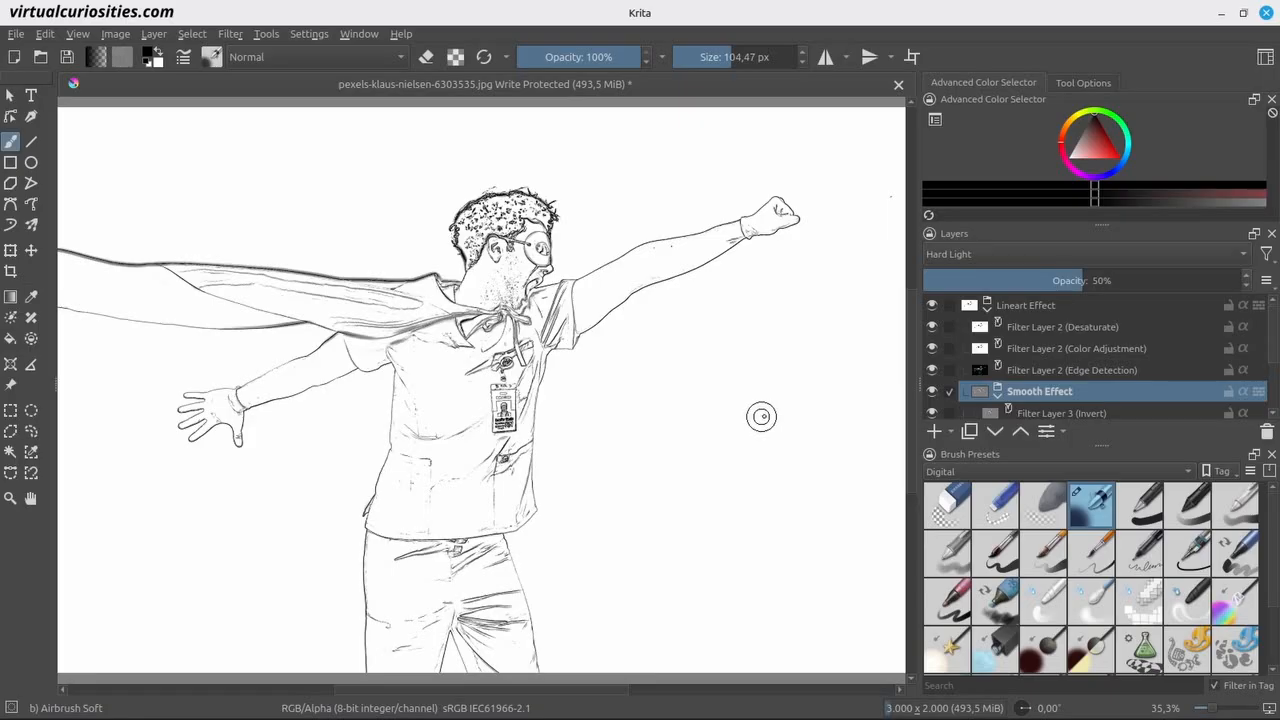
Paint white over the neck's stray lines on a new layer above the Desaturate filter, and delete that layer.
click(1090, 332)
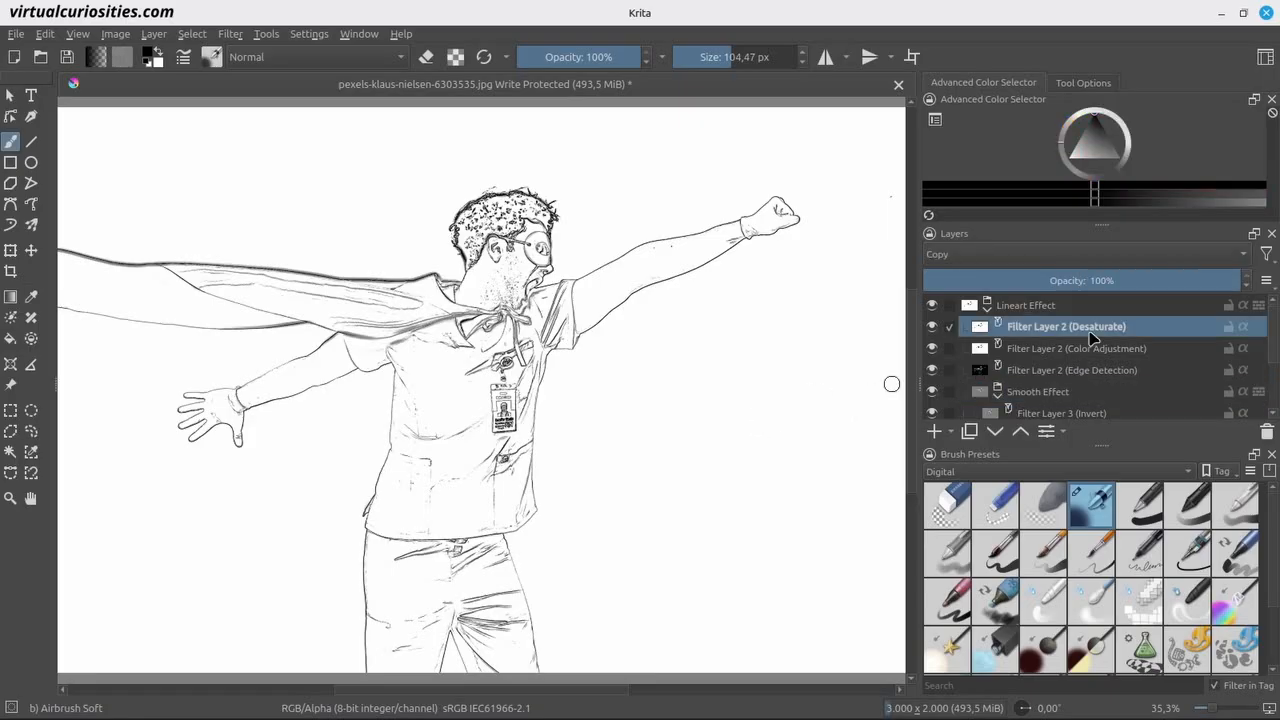
click(933, 430)
drag(494, 283, 499, 299)
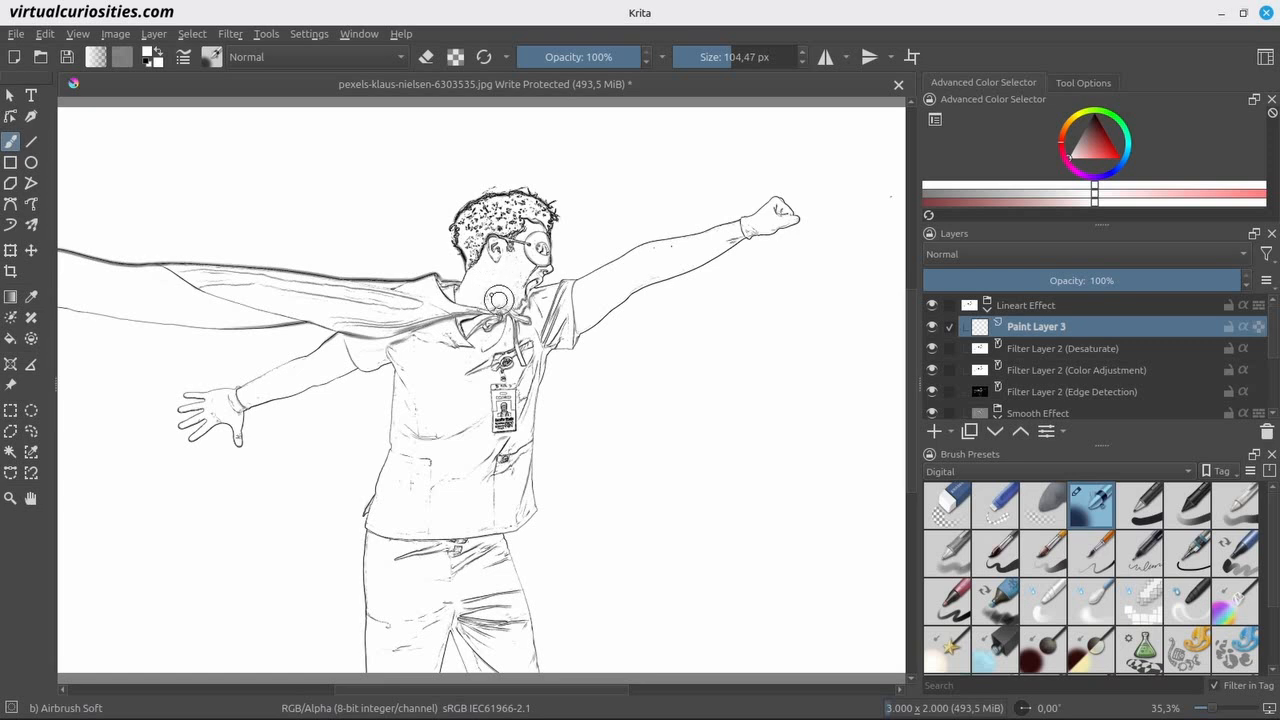
click(1266, 432)
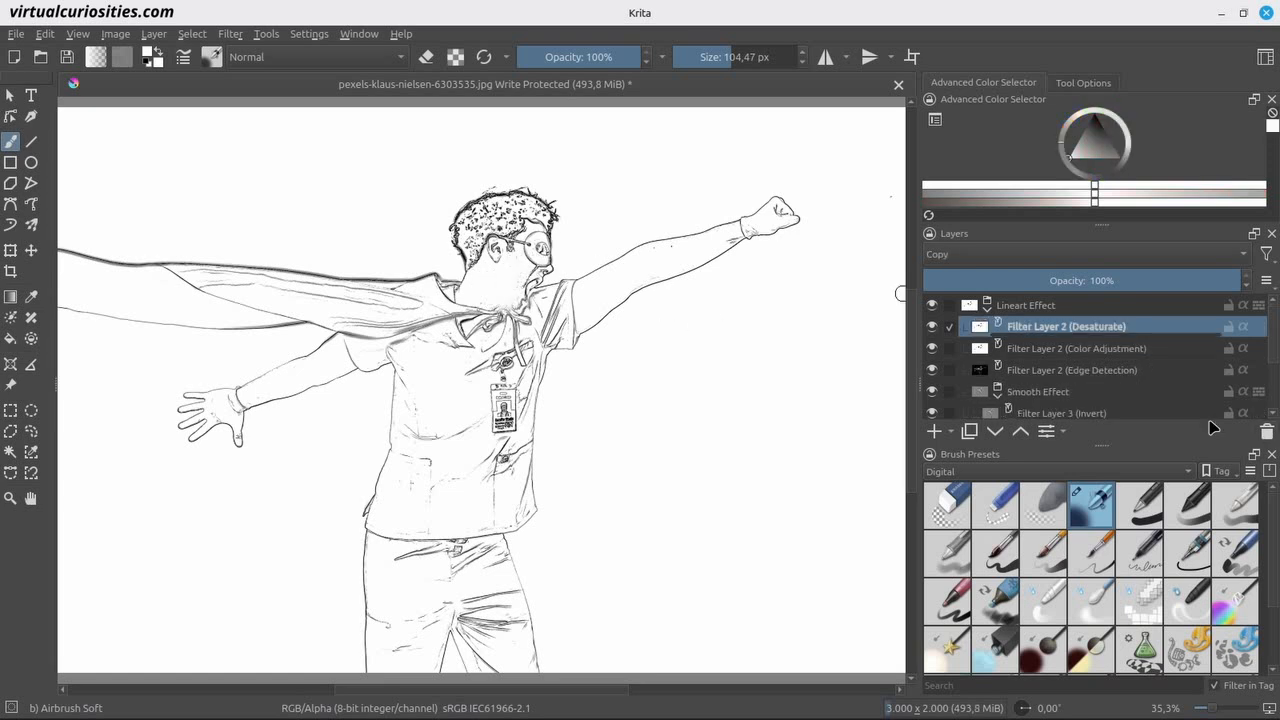
Paint black over the neck area on a new layer directly above the Edge Detection filter, and delete that layer.
click(1050, 389)
click(1045, 372)
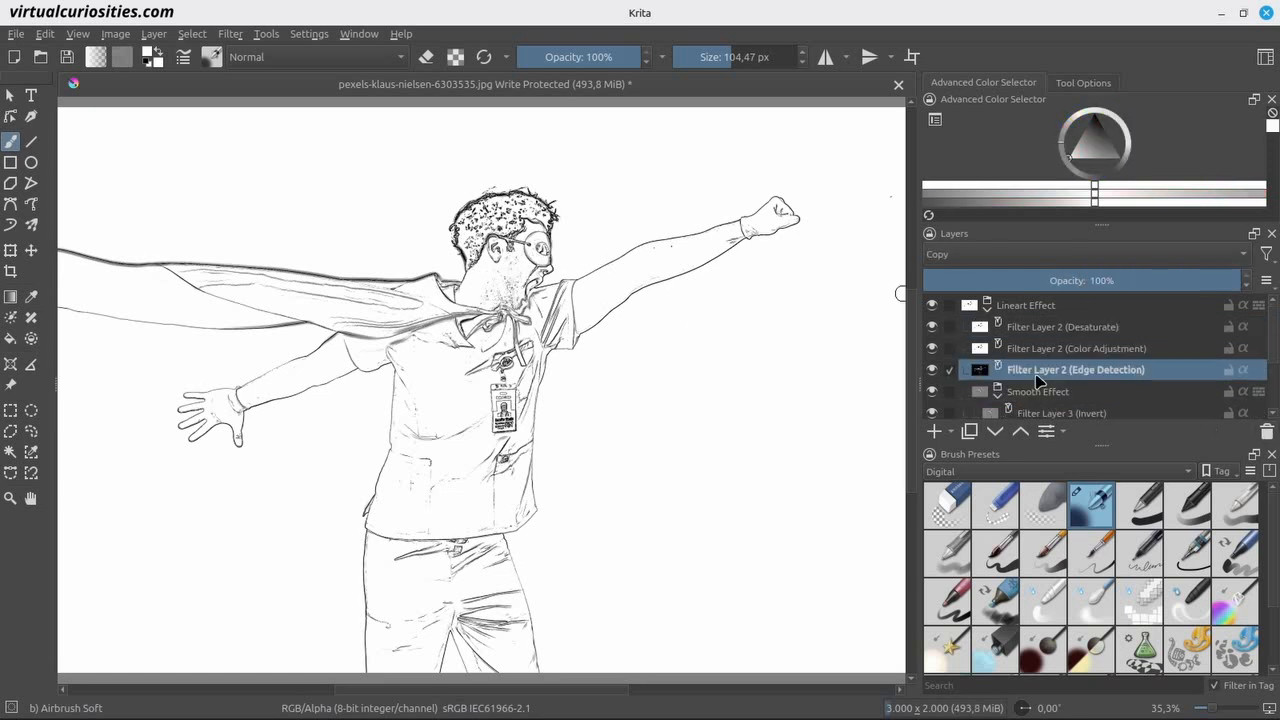
click(933, 430)
click(1068, 156)
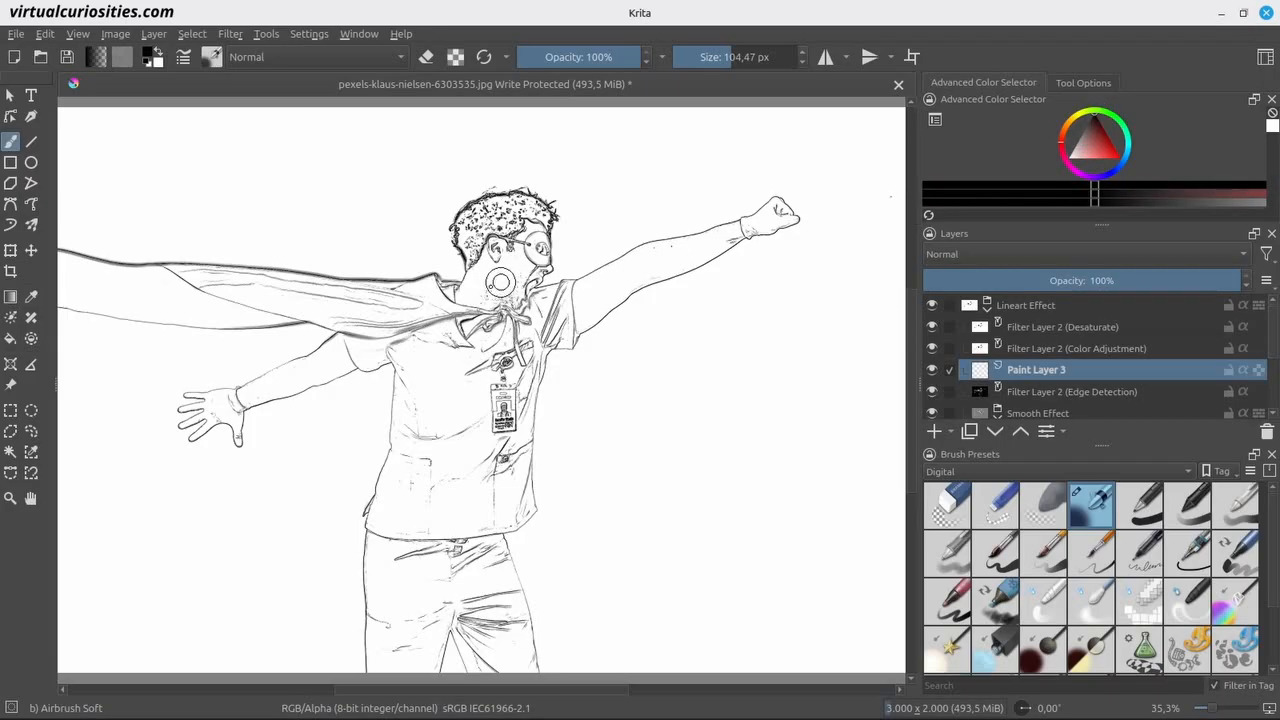
drag(494, 298, 508, 272)
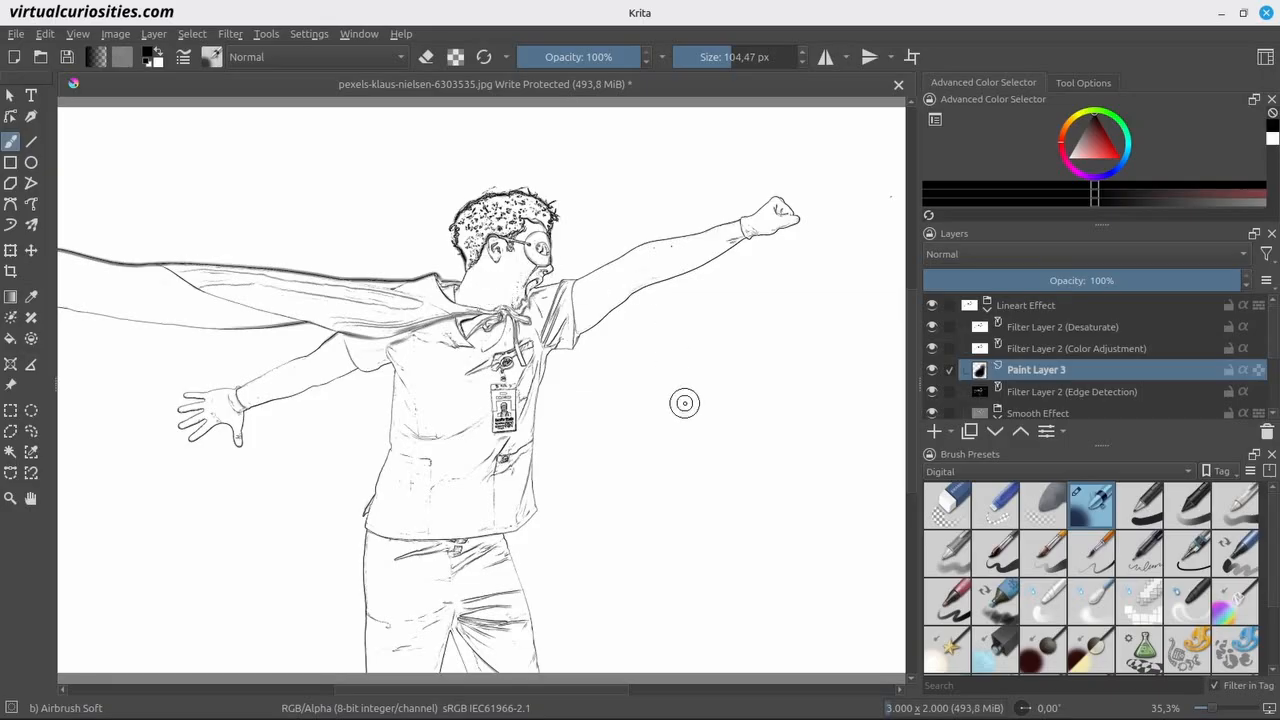
click(1266, 431)
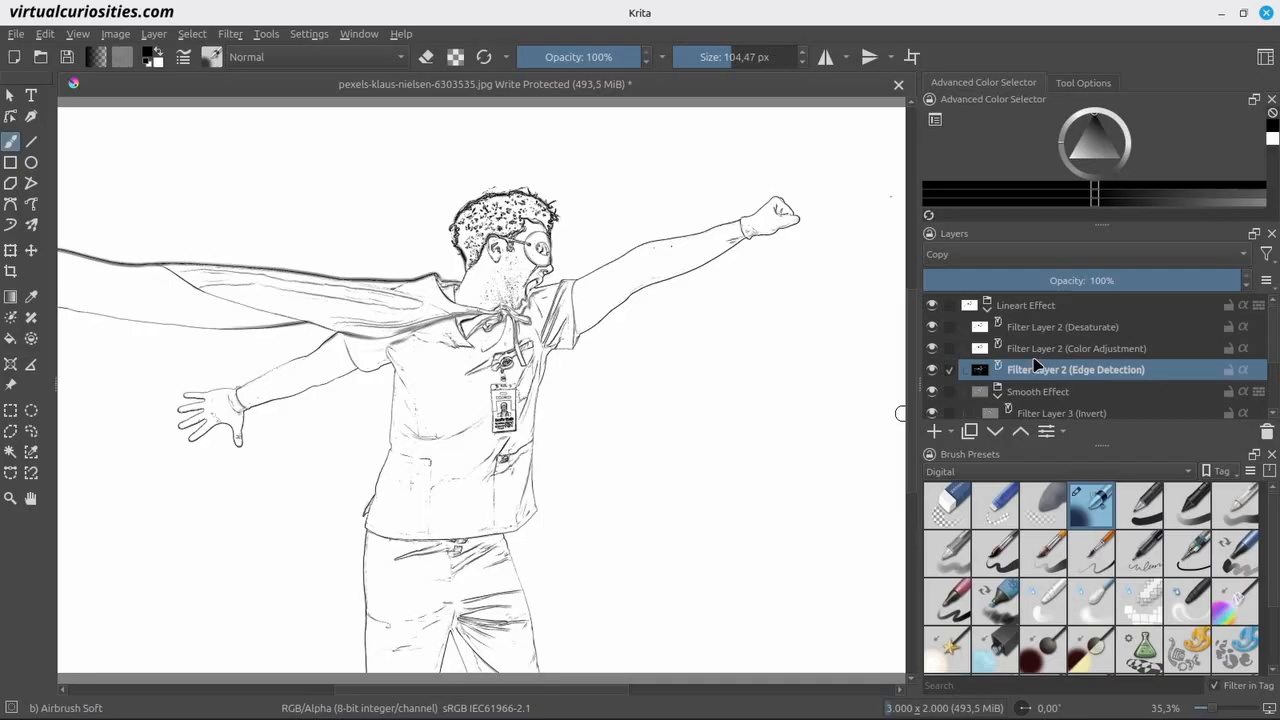
Collapse the Lineart Effect group and compare the line art with and without the Halftone Effect group, leaving the halftone hidden.
click(988, 304)
click(933, 327)
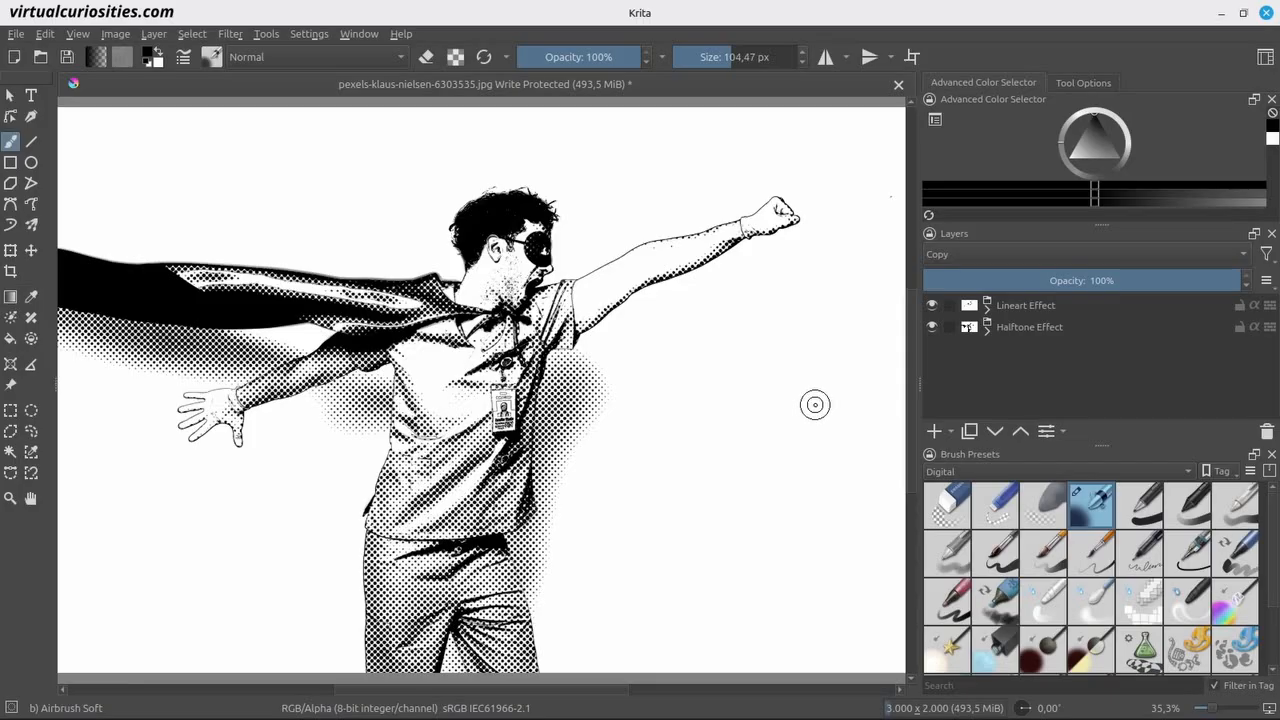
click(932, 328)
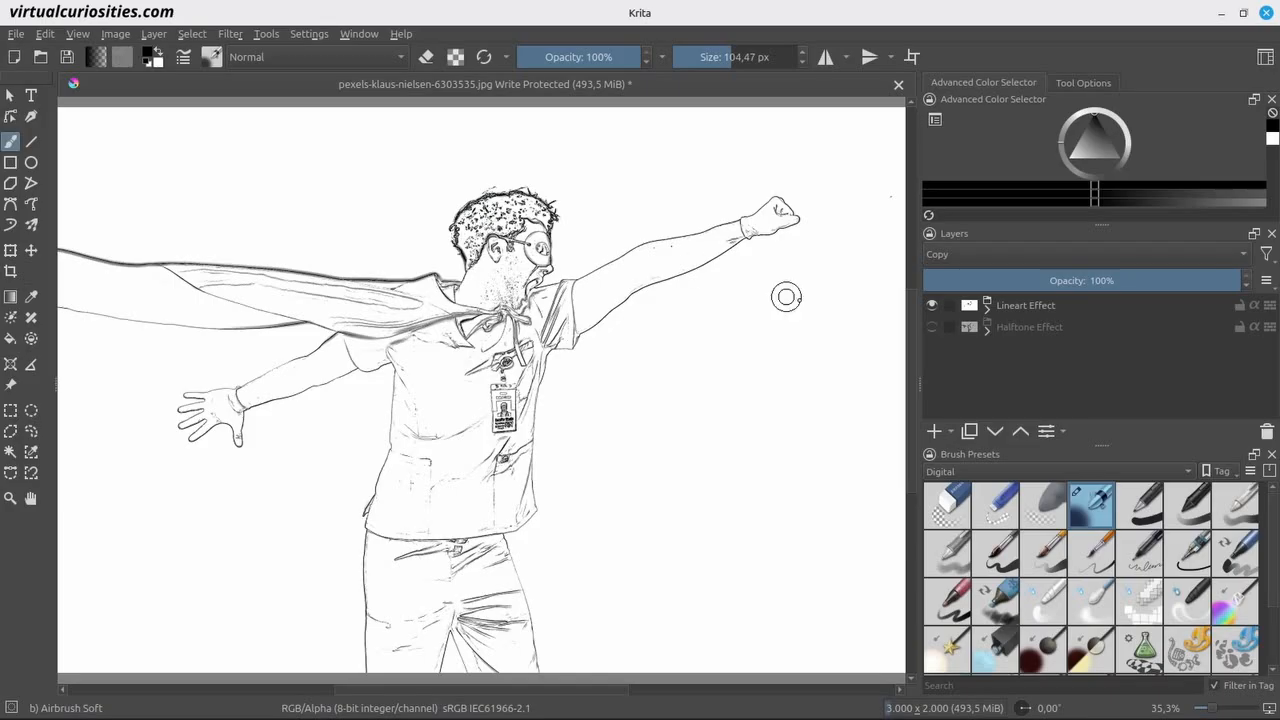
click(931, 327)
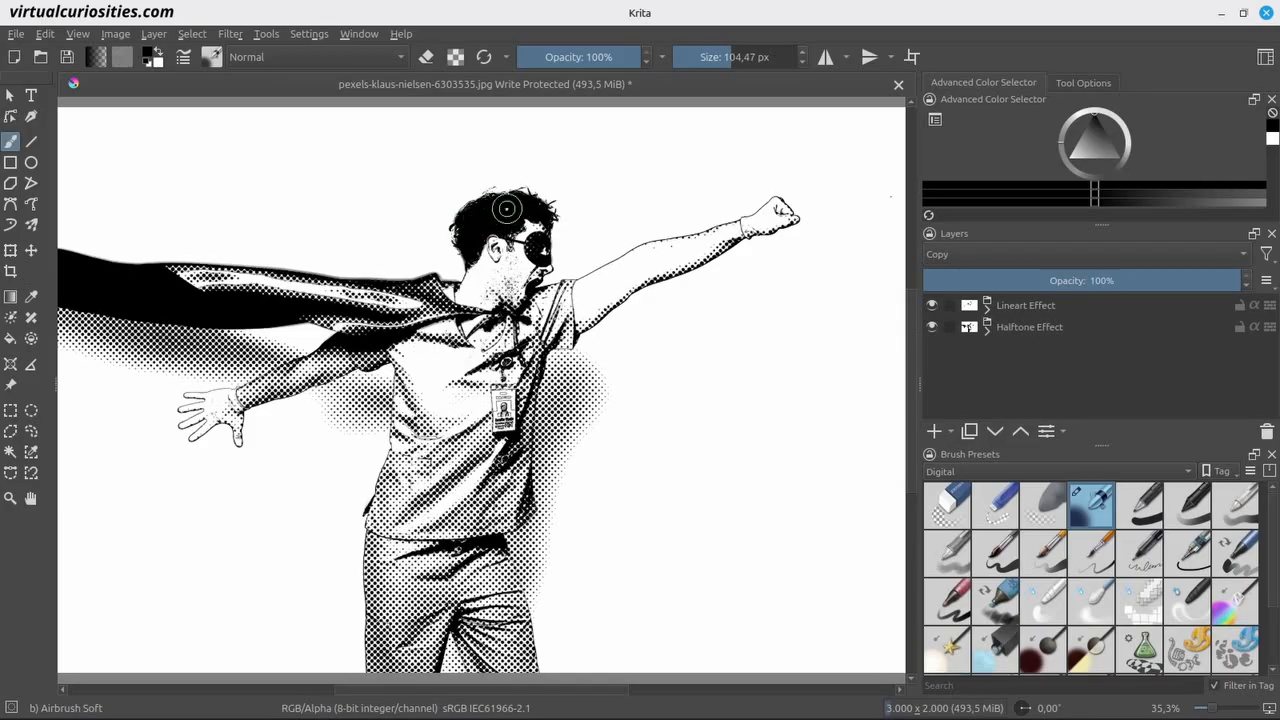
key(x)
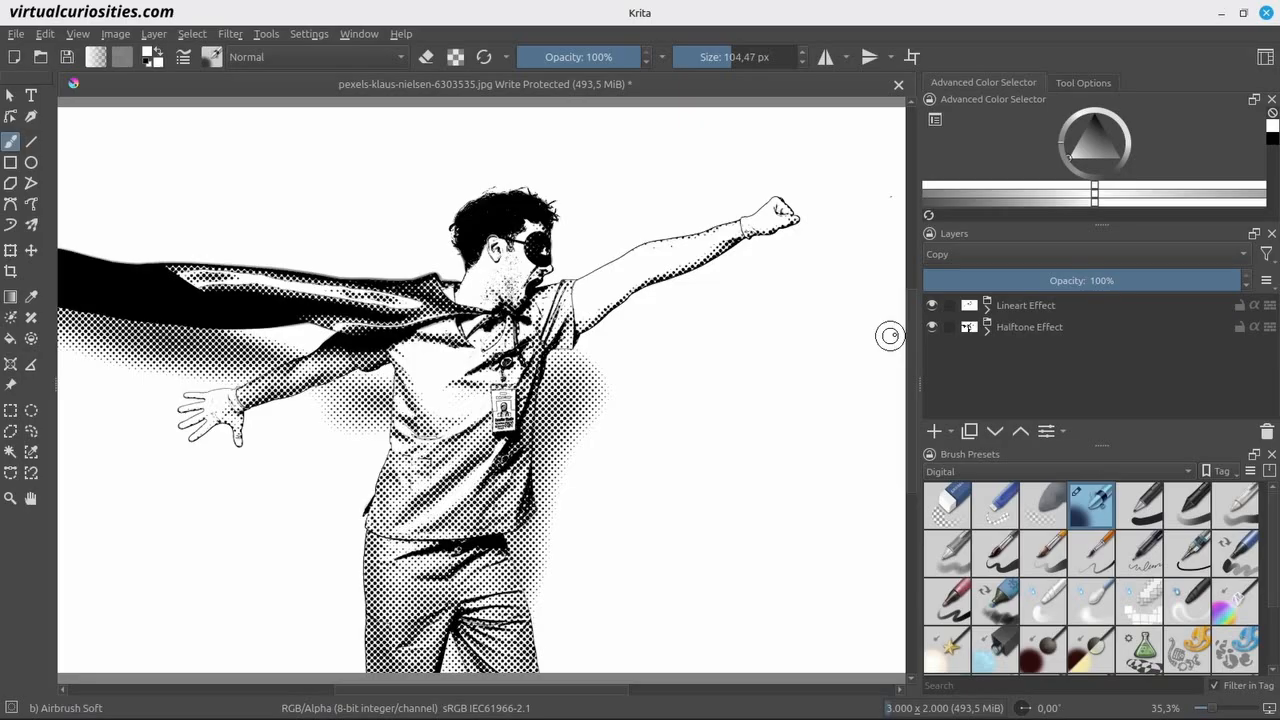
click(932, 327)
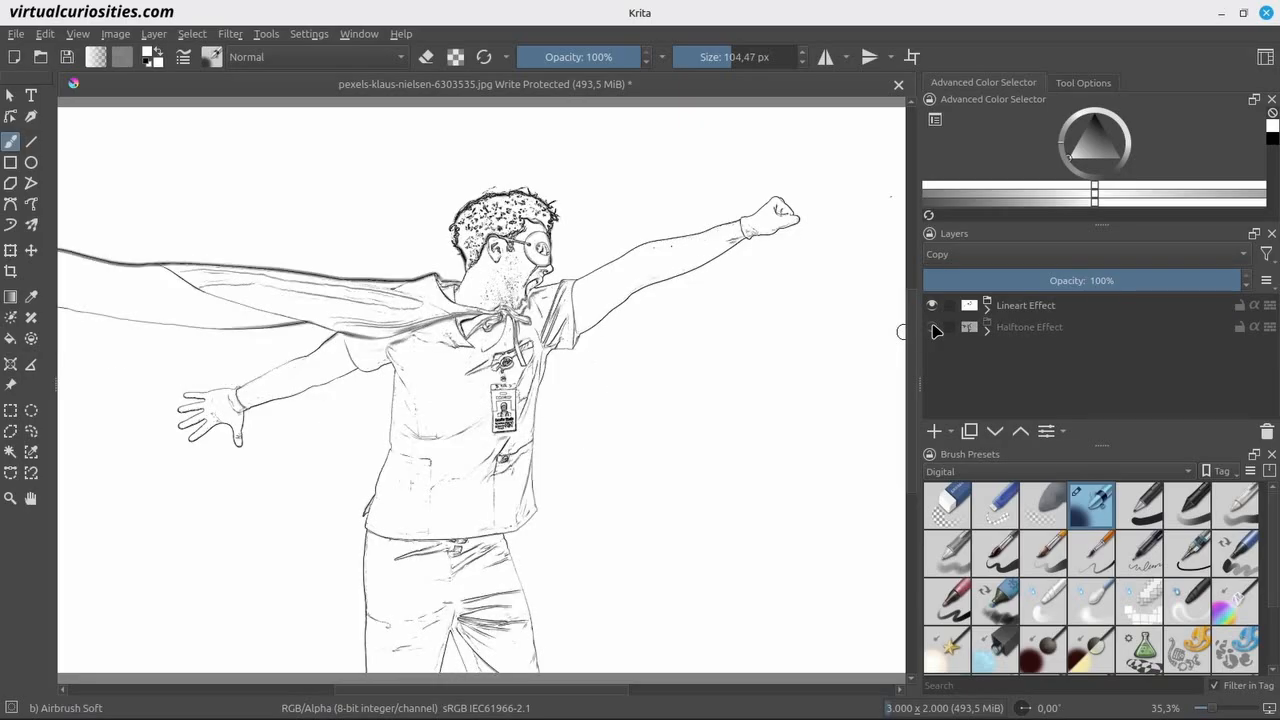
Add a clone layer of Clone Layer 1 and move it above the Lineart Effect group.
click(987, 310)
scroll(1046, 350, down, 1)
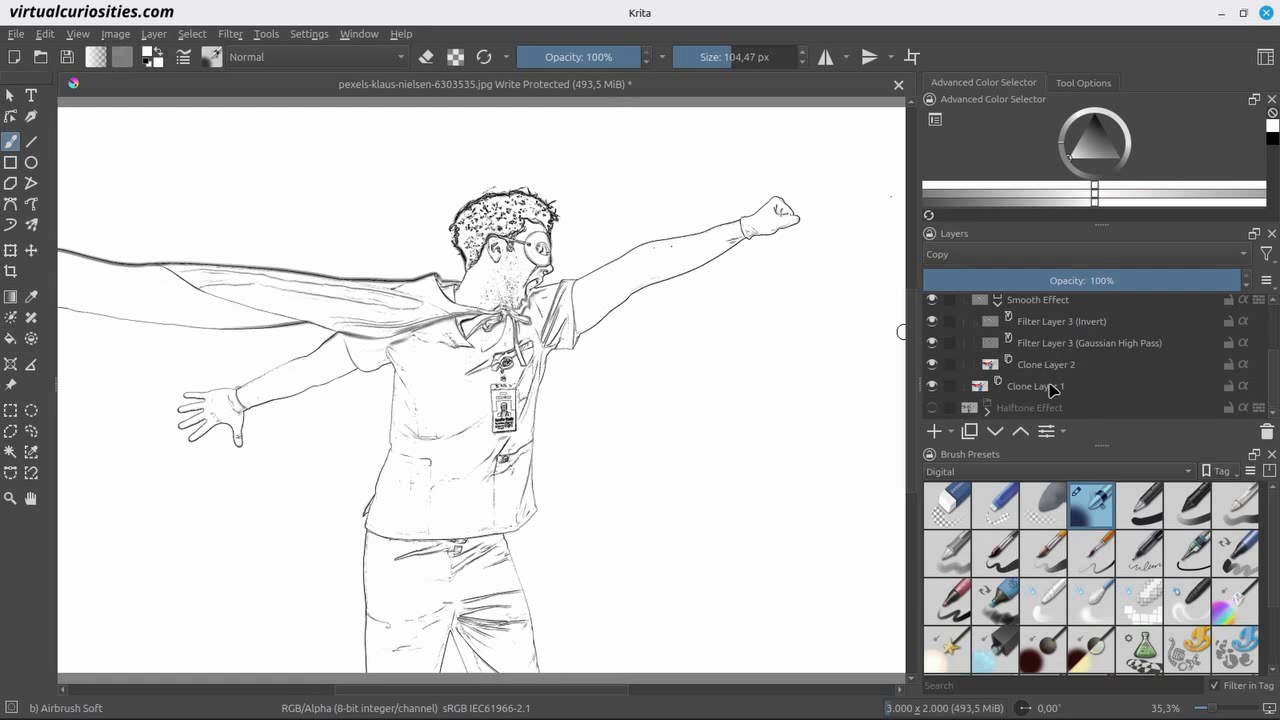
click(1047, 388)
click(955, 432)
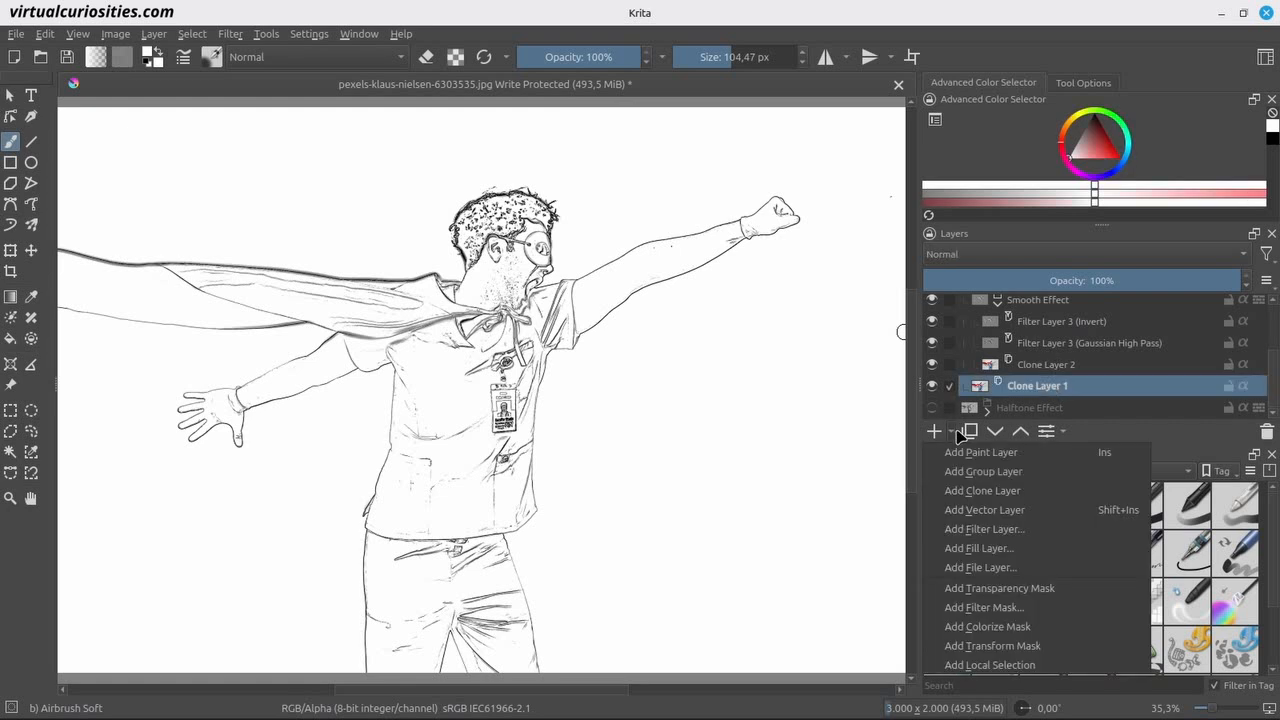
click(985, 490)
drag(1041, 386, 1040, 299)
Place the new clone layer in its own group and name the group Black Fills.
key(Insert)
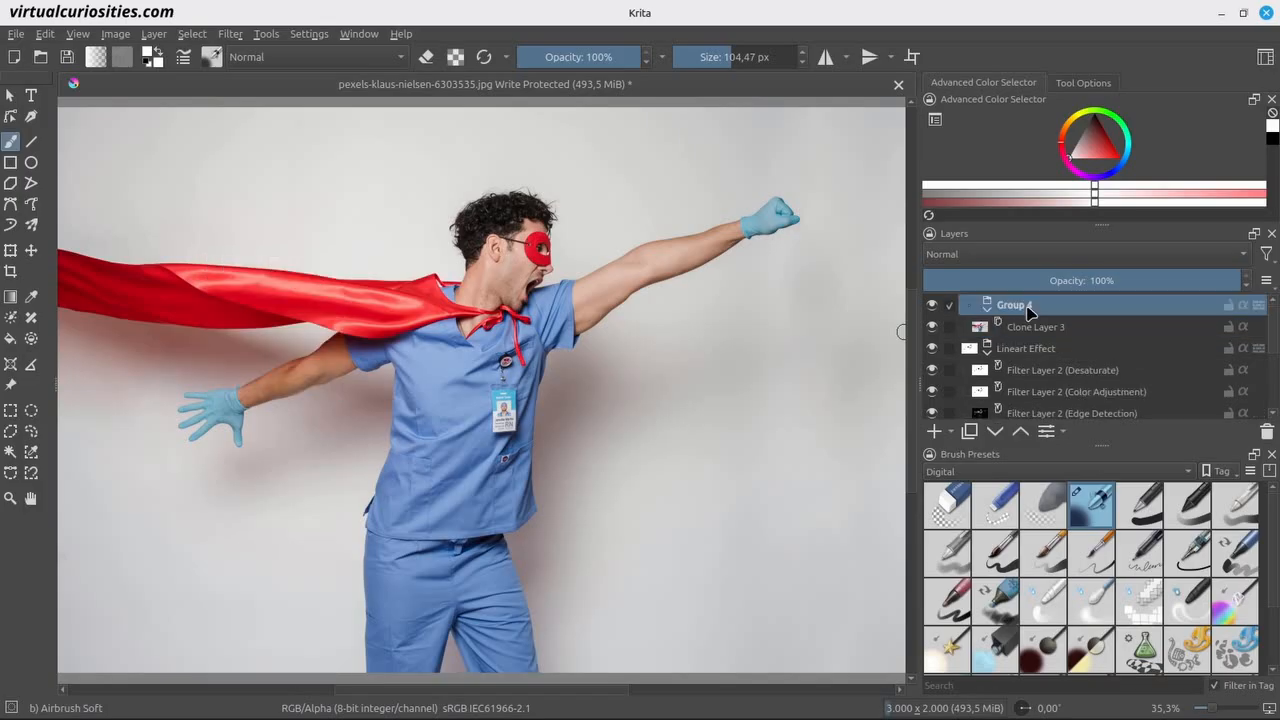
double_click(1028, 305)
text(Black Fills)
key(Return)
Add a Desaturate filter layer above Clone Layer 3 inside the Black Fills group.
click(1063, 328)
click(952, 432)
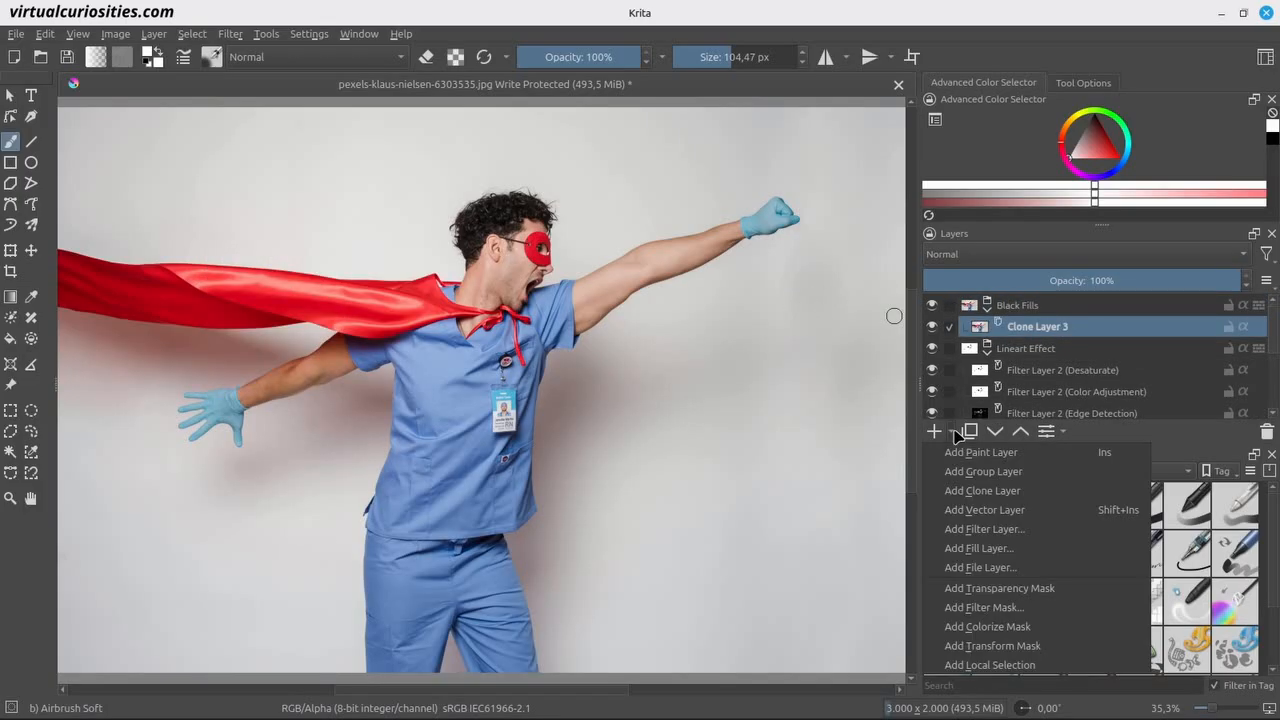
click(985, 512)
click(362, 333)
click(362, 307)
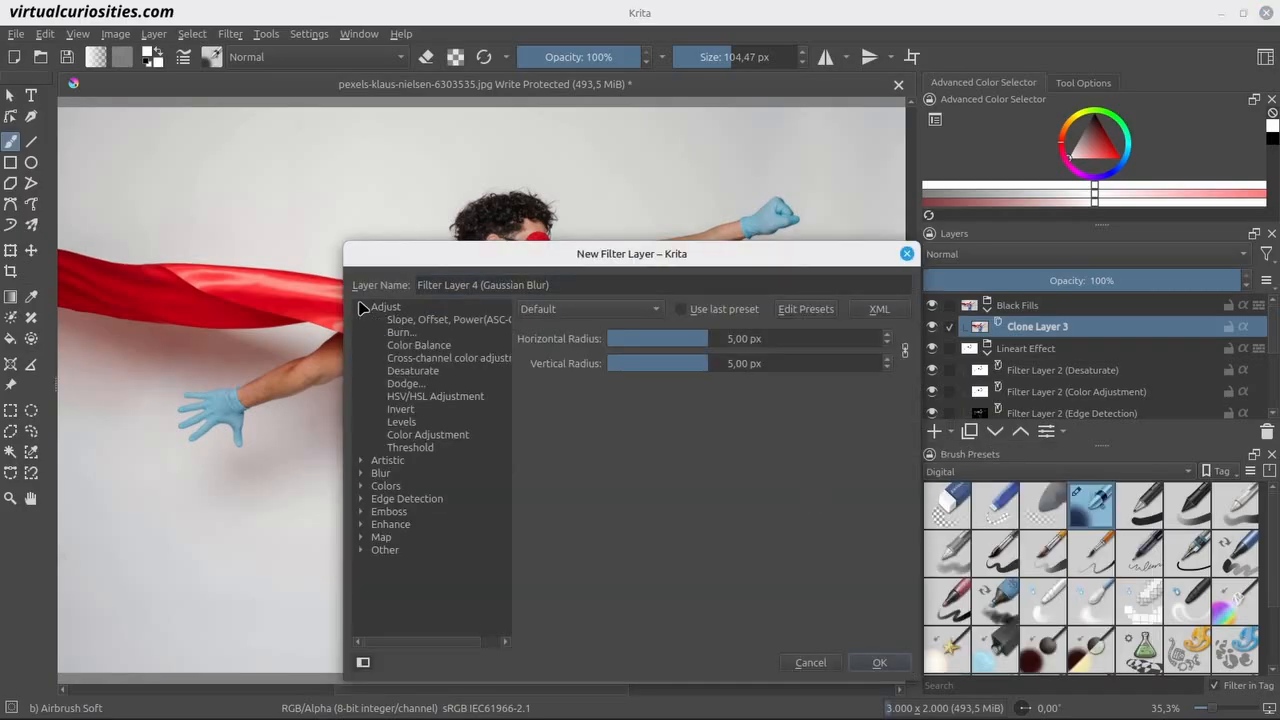
click(412, 370)
click(879, 662)
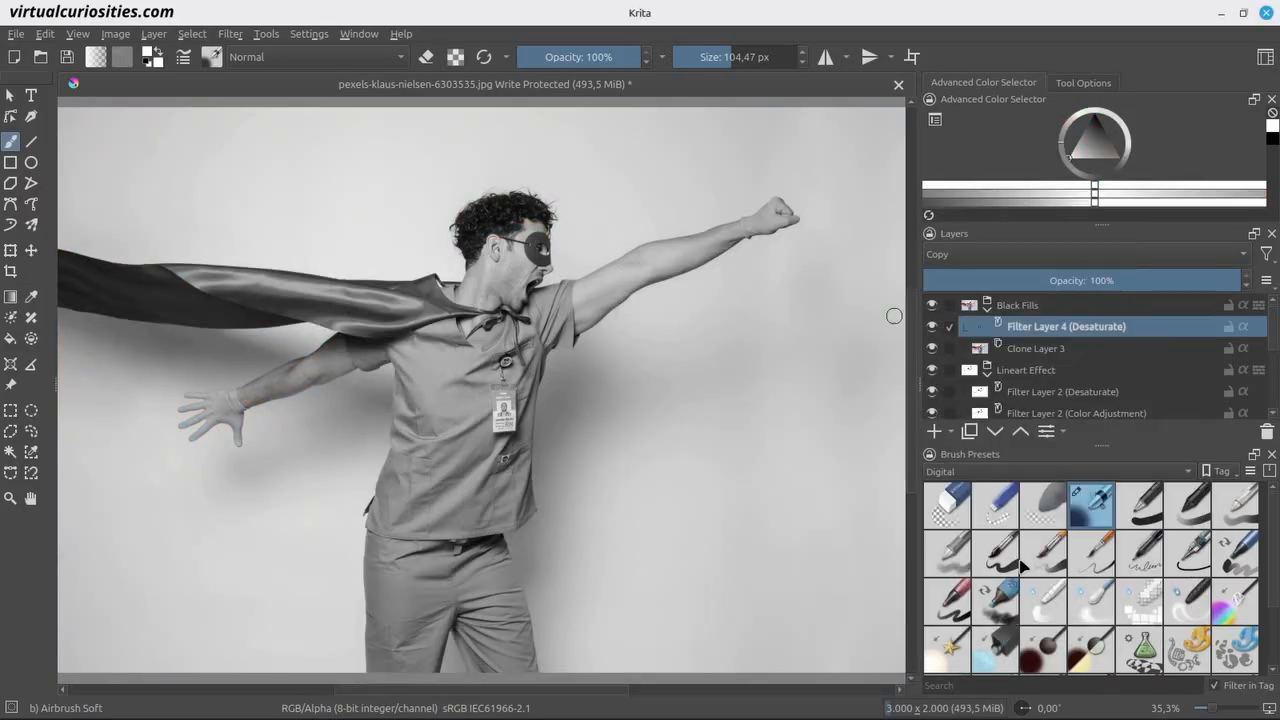
Add a Color Adjustment filter layer atop the Black Fills group's layers, with curve endpoints at input 83, output 255 and input 72, output 0.
click(950, 432)
click(987, 528)
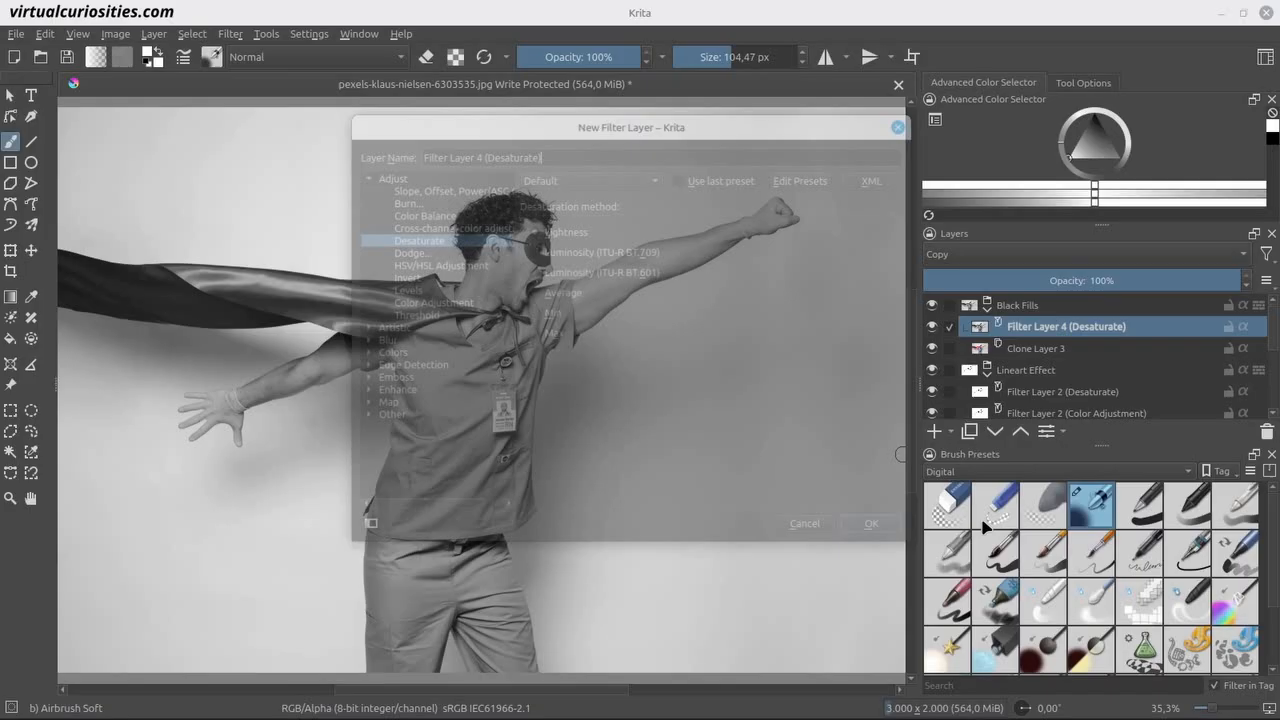
drag(648, 126, 917, 169)
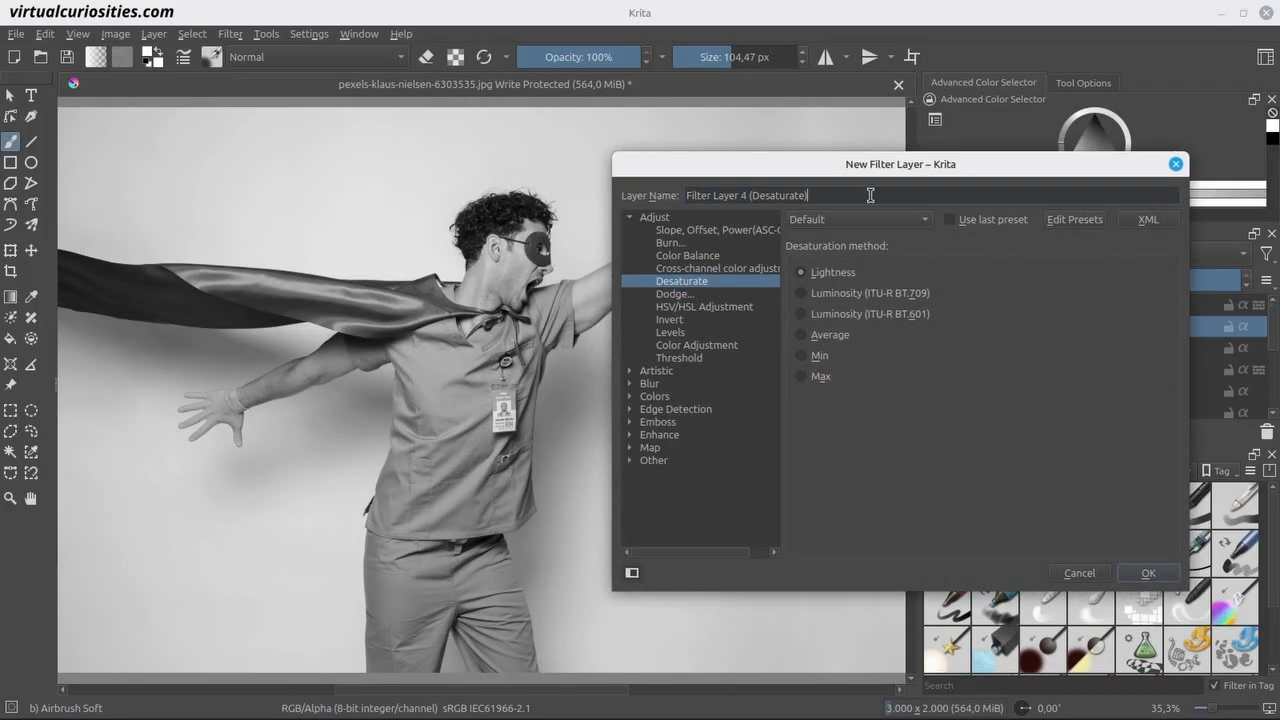
click(735, 345)
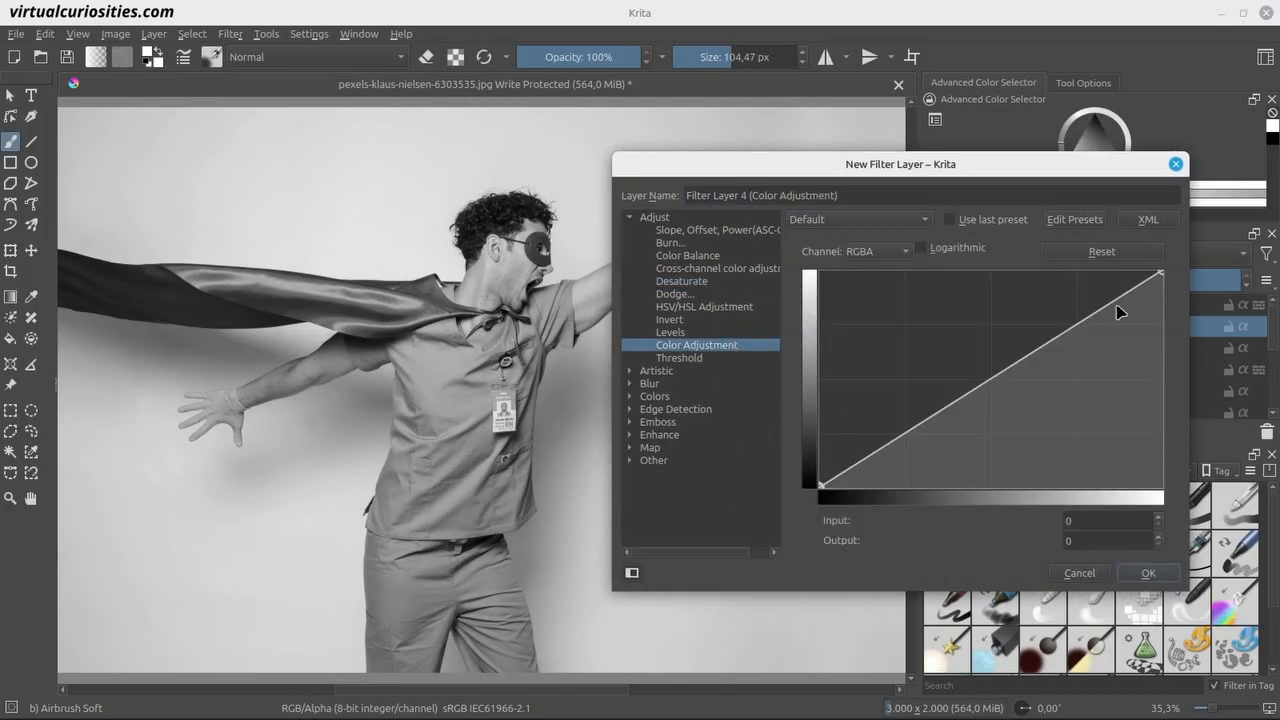
drag(1163, 275, 930, 233)
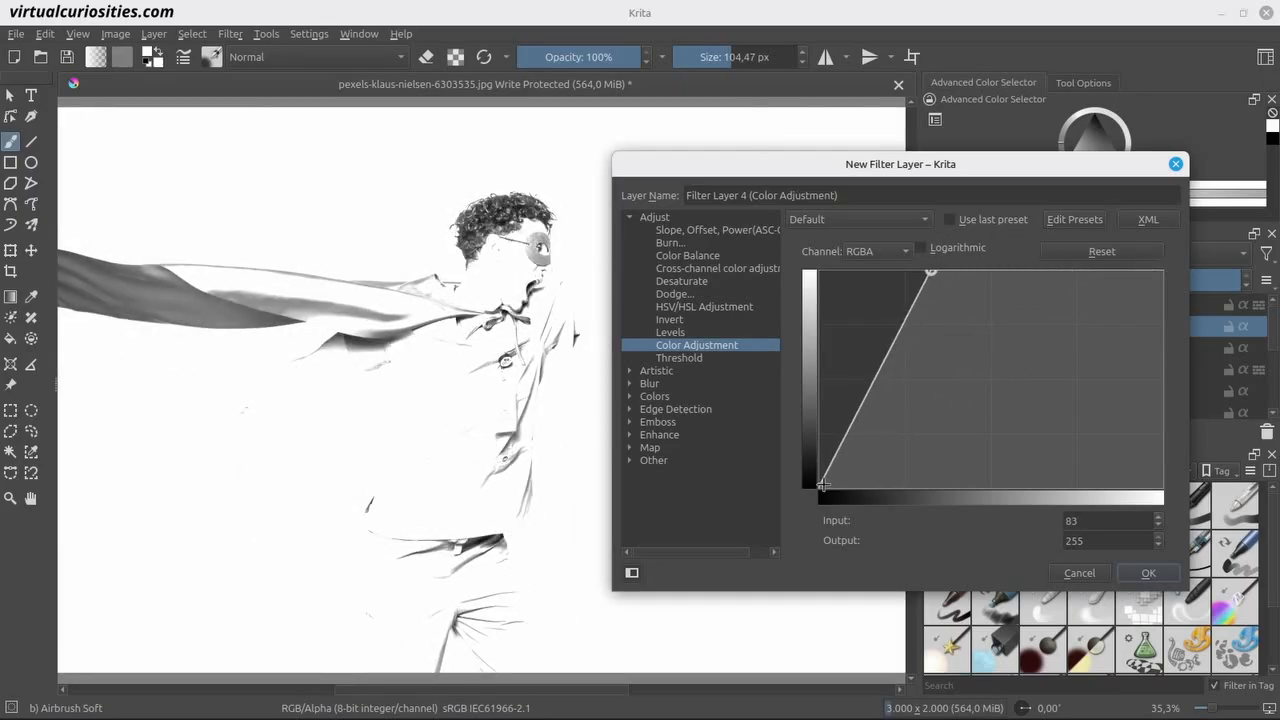
drag(821, 486, 916, 503)
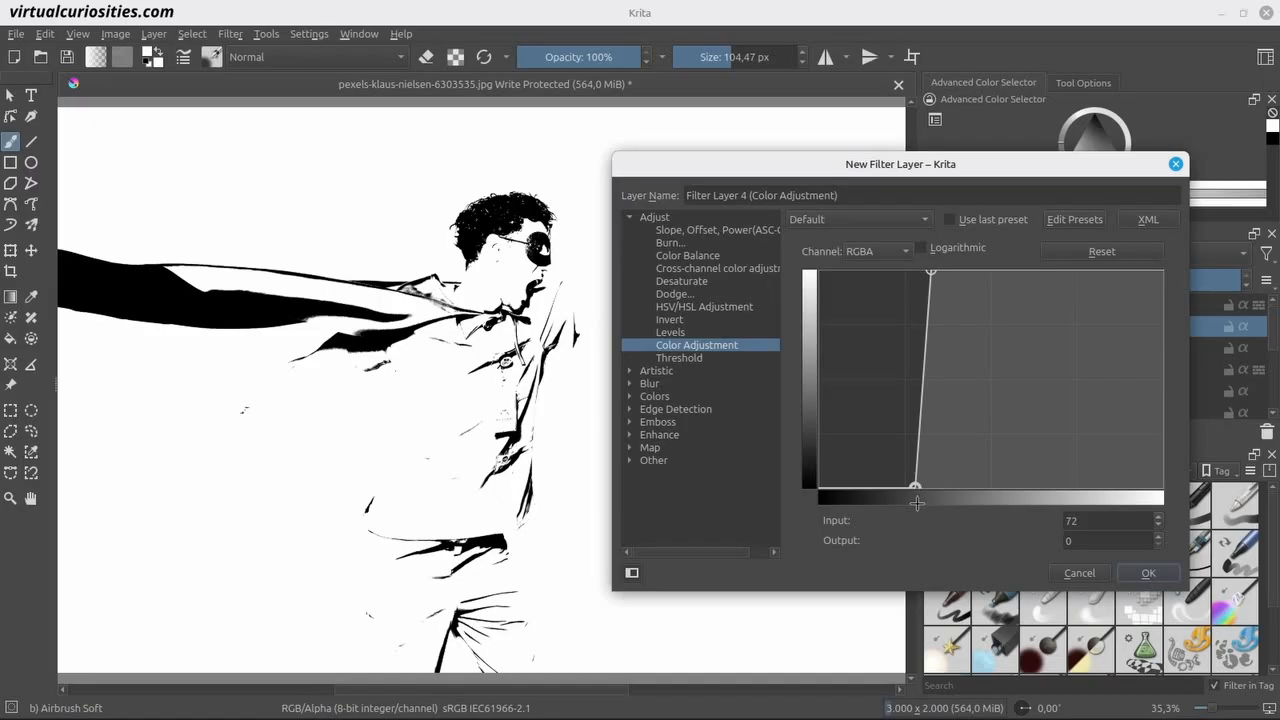
click(1148, 572)
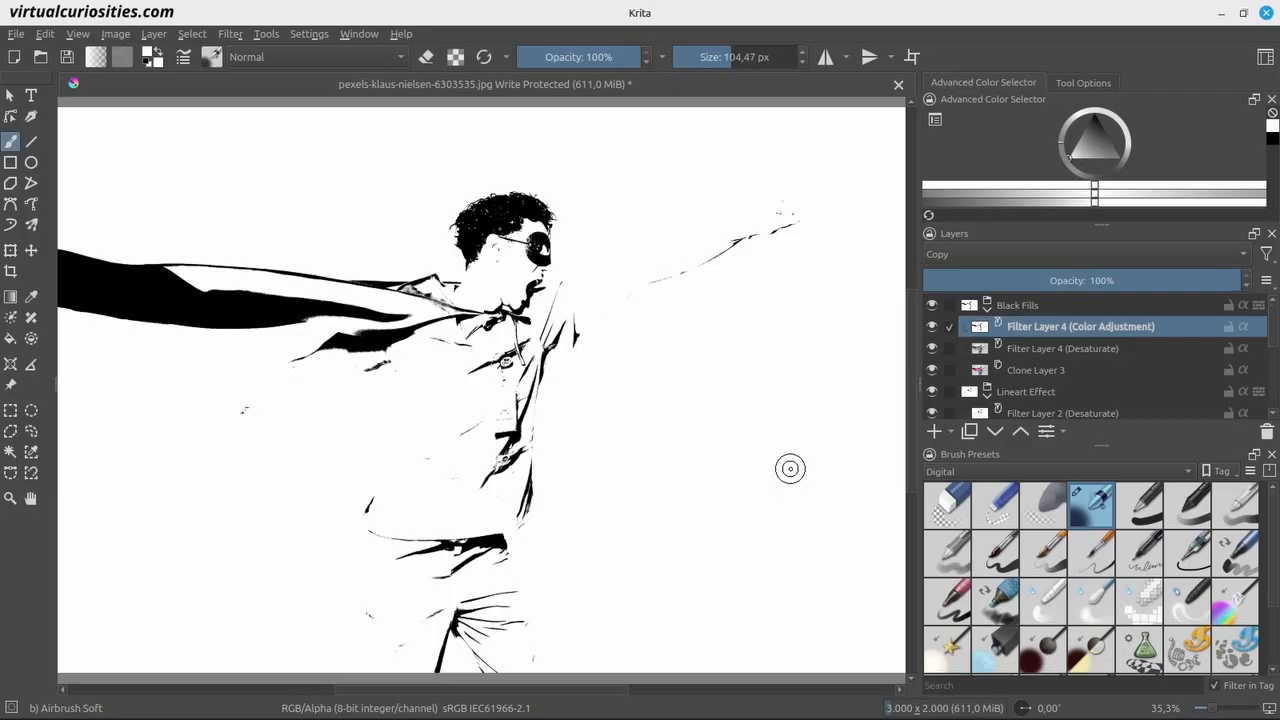
Set the Black Fills group's blending mode to Multiply and compare the image with and without the group.
click(1022, 304)
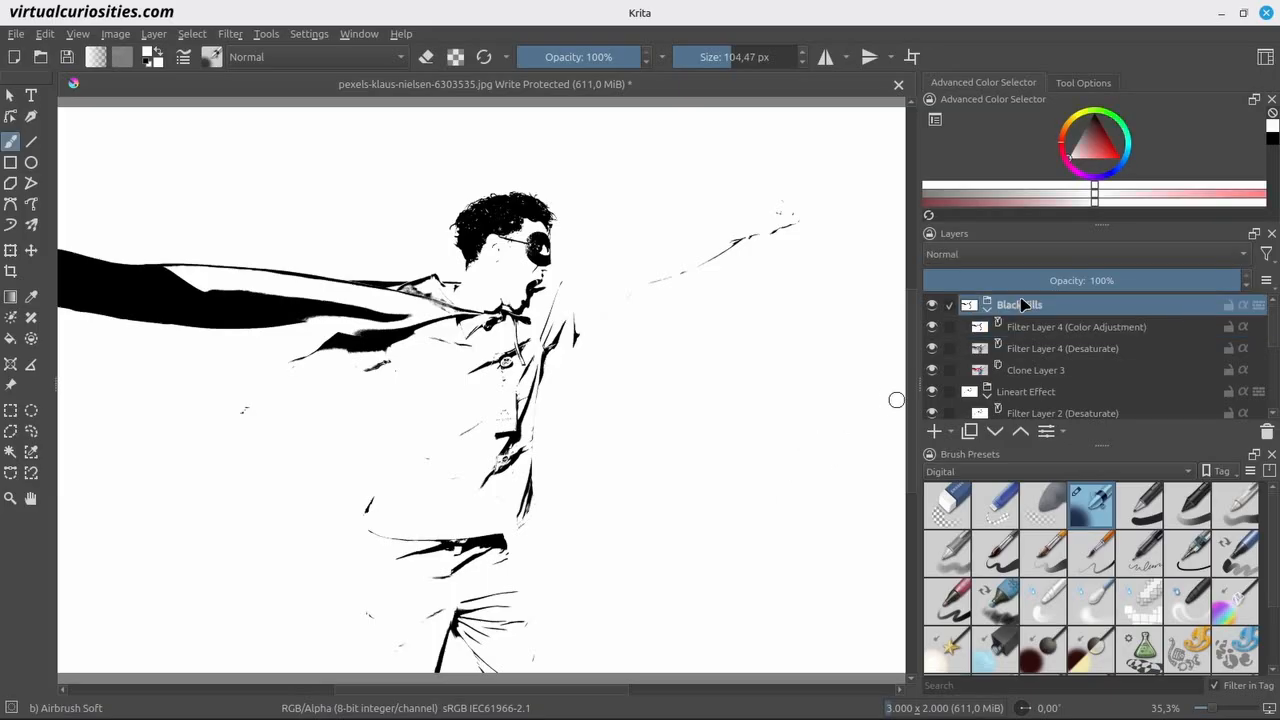
click(989, 256)
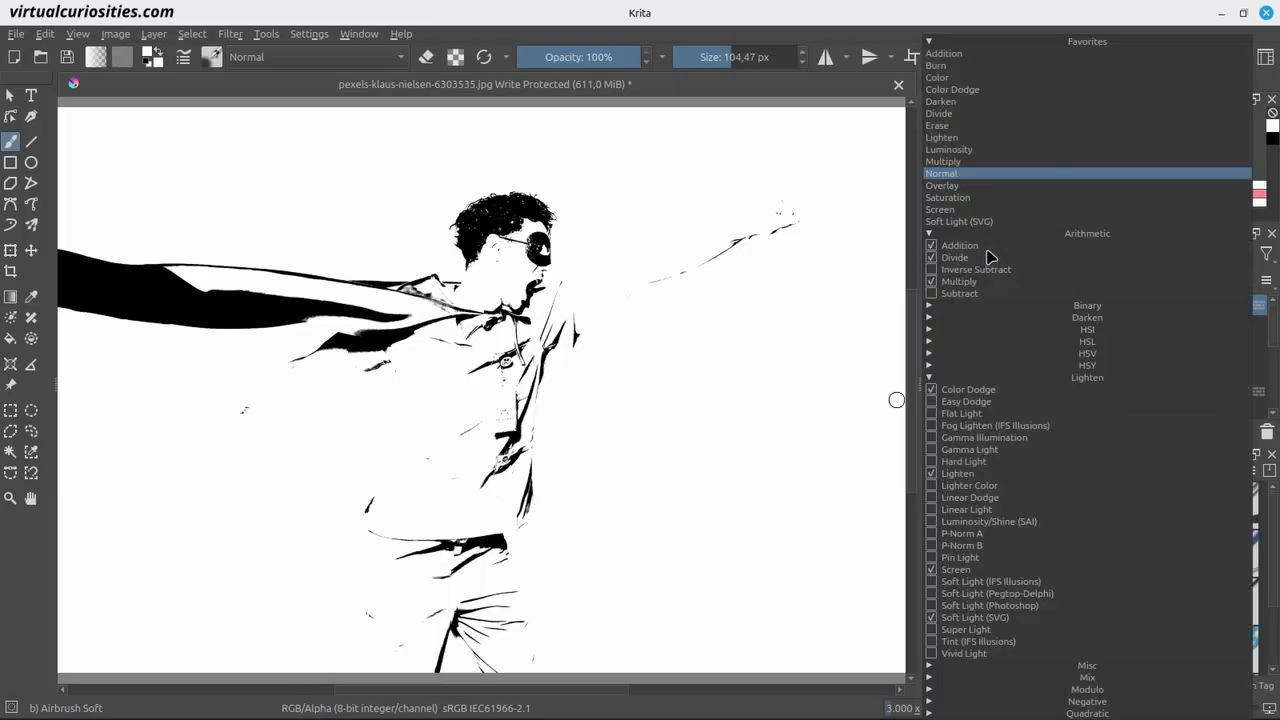
click(983, 164)
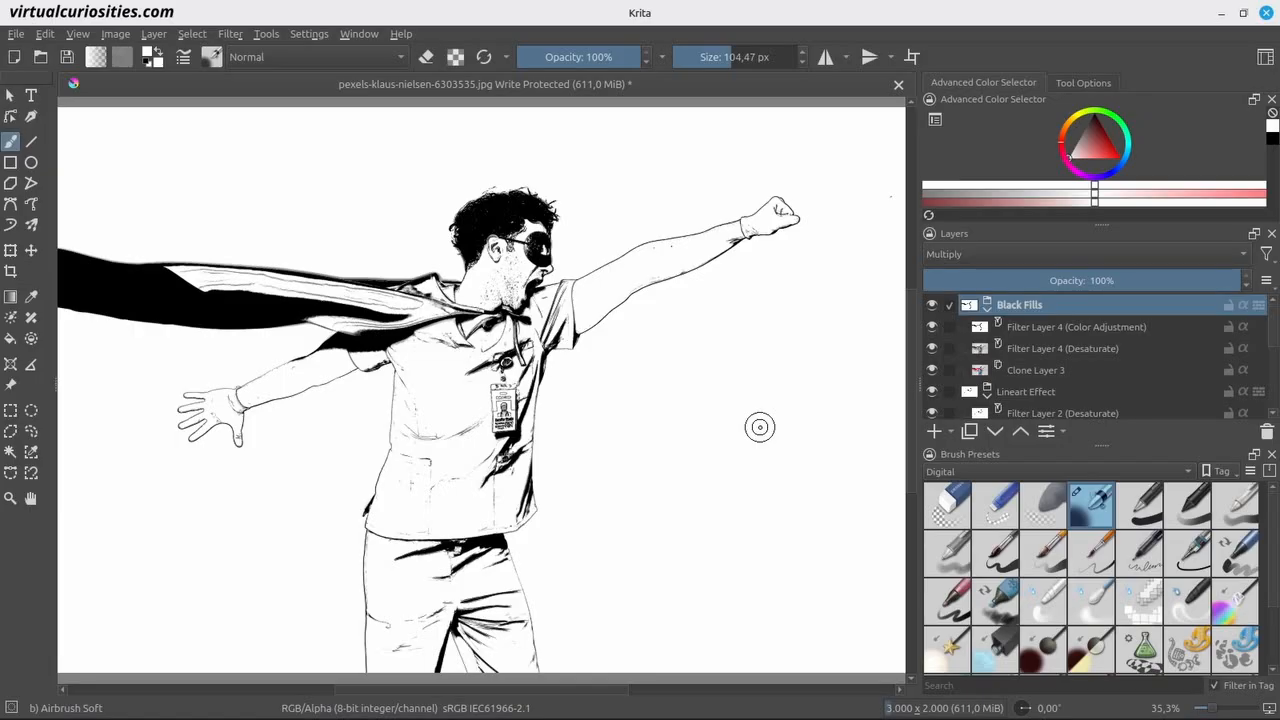
click(933, 306)
click(933, 306)
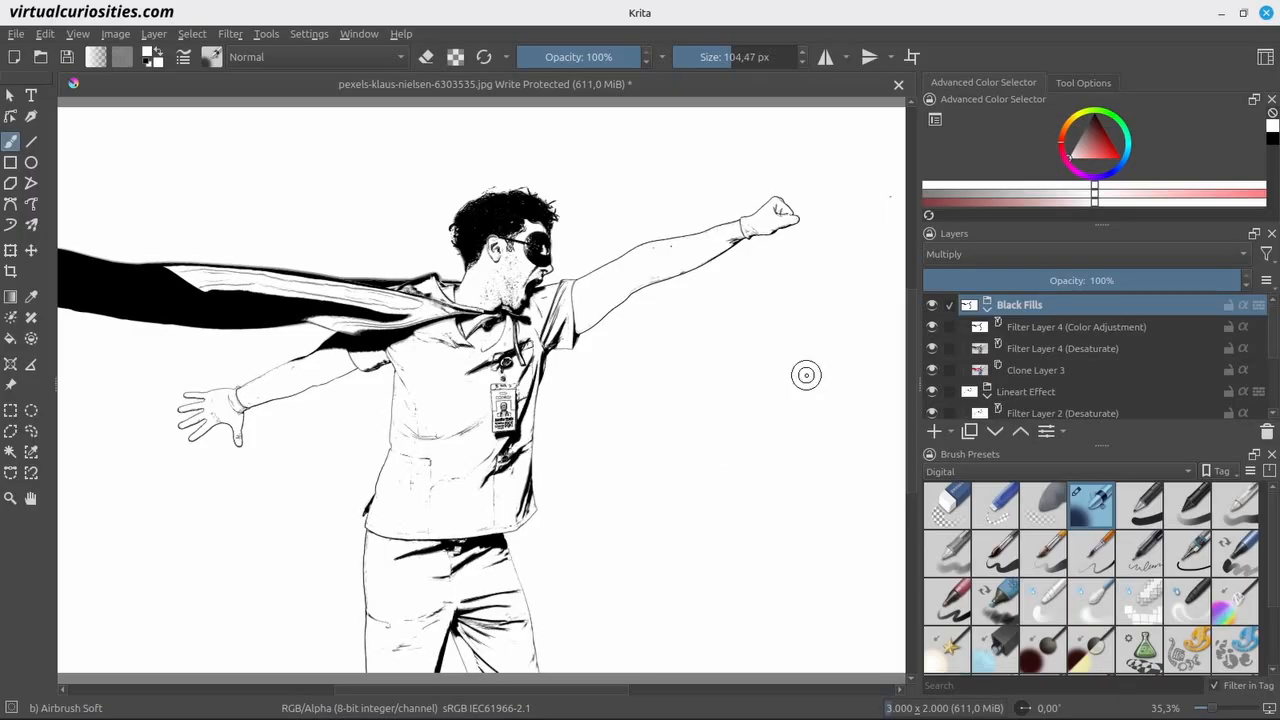
Duplicate the Black Fills group and name the copy Grey Fills.
click(975, 431)
double_click(1035, 306)
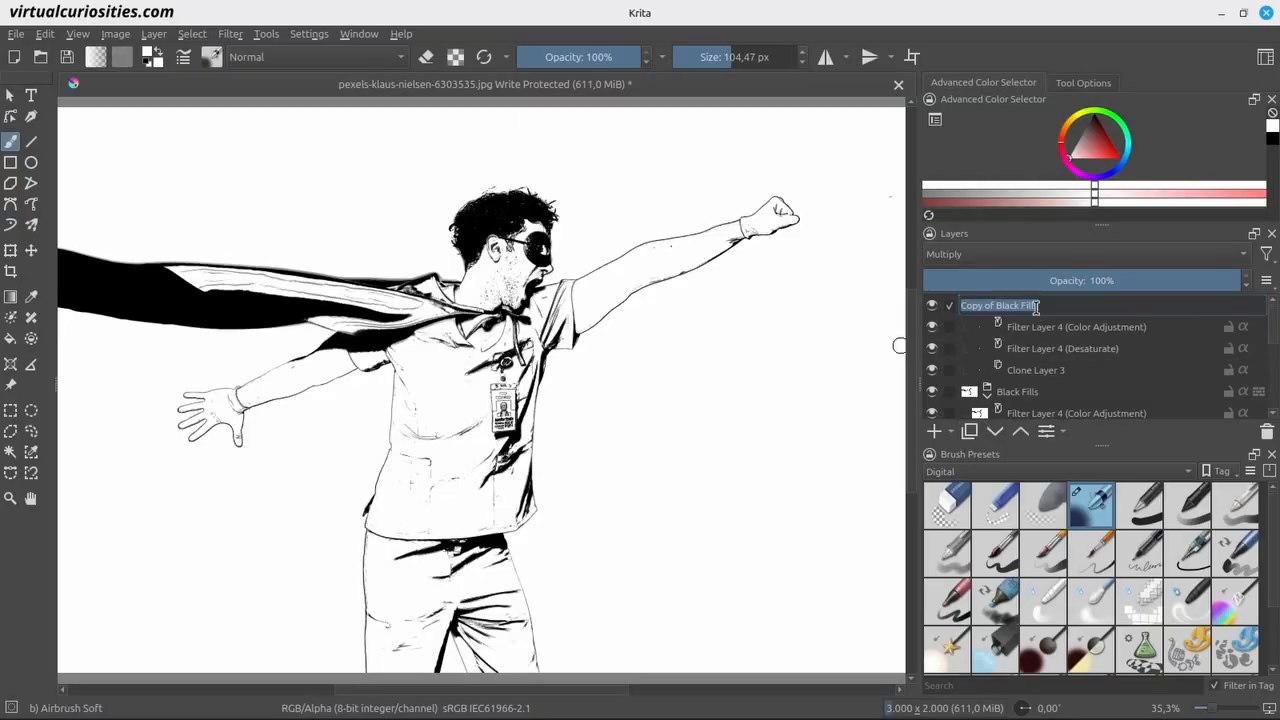
text(Grey)
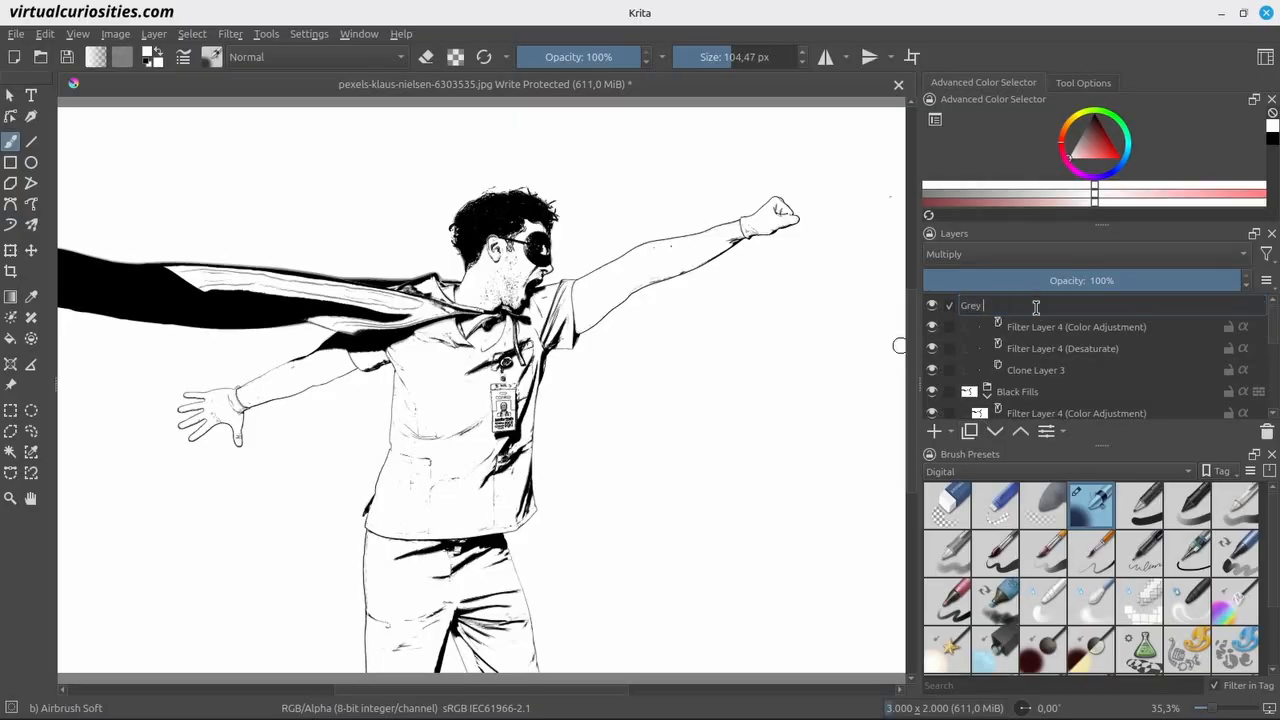
text( Fills)
key(Return)
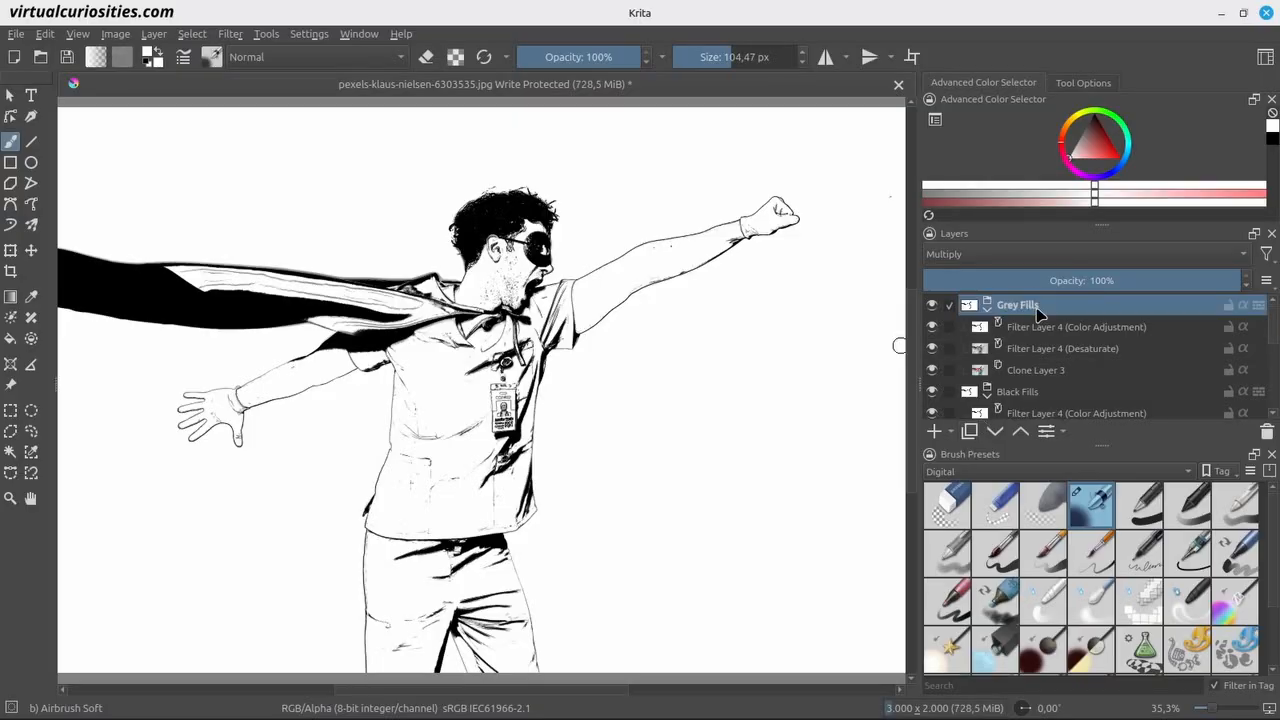
Shift both curve endpoints of the Grey Fills color adjustment to the midtones, keeping a near-vertical slope, and set the group's opacity to 25%.
click(1057, 327)
right_click(1057, 327)
click(1068, 88)
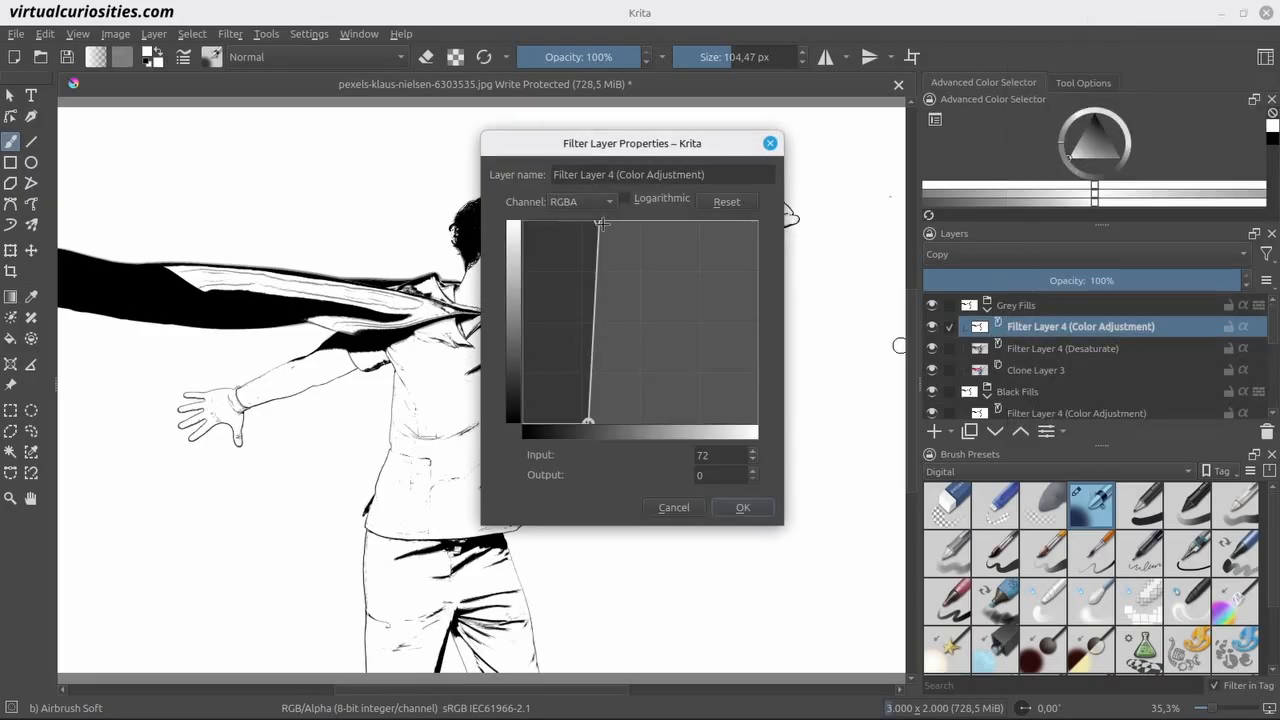
drag(599, 221, 655, 221)
drag(590, 421, 653, 425)
click(745, 507)
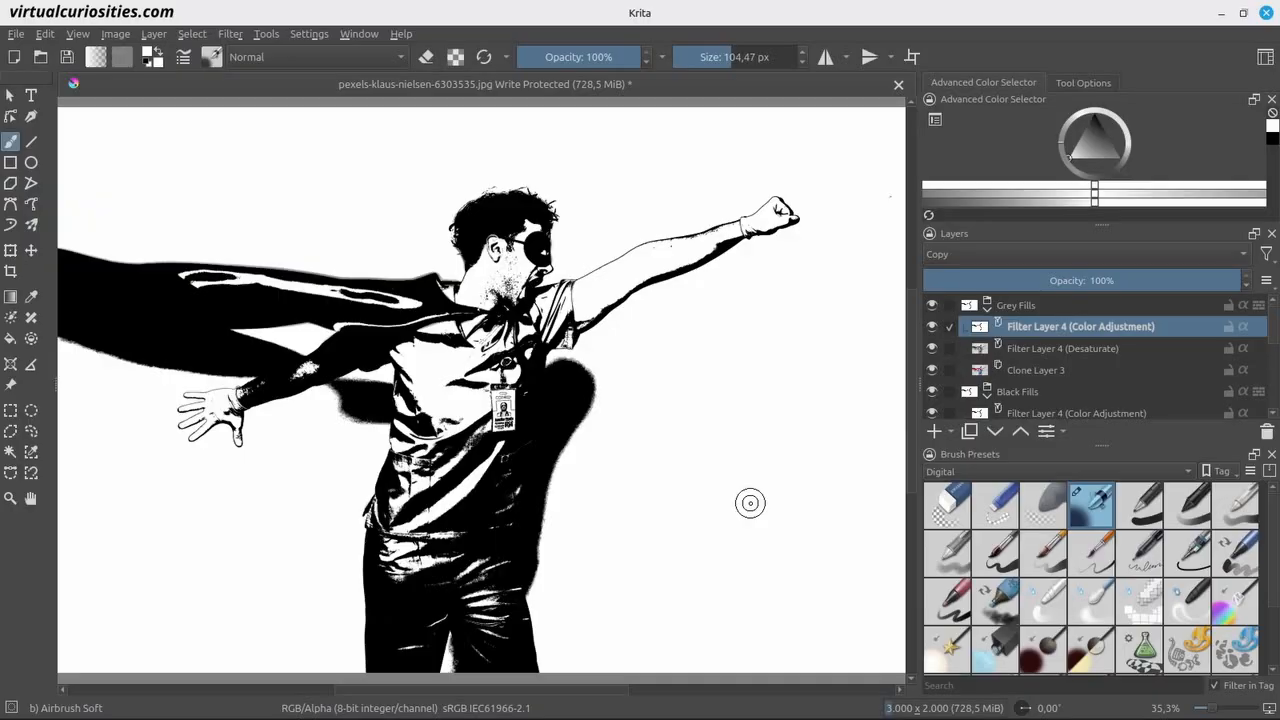
click(1050, 306)
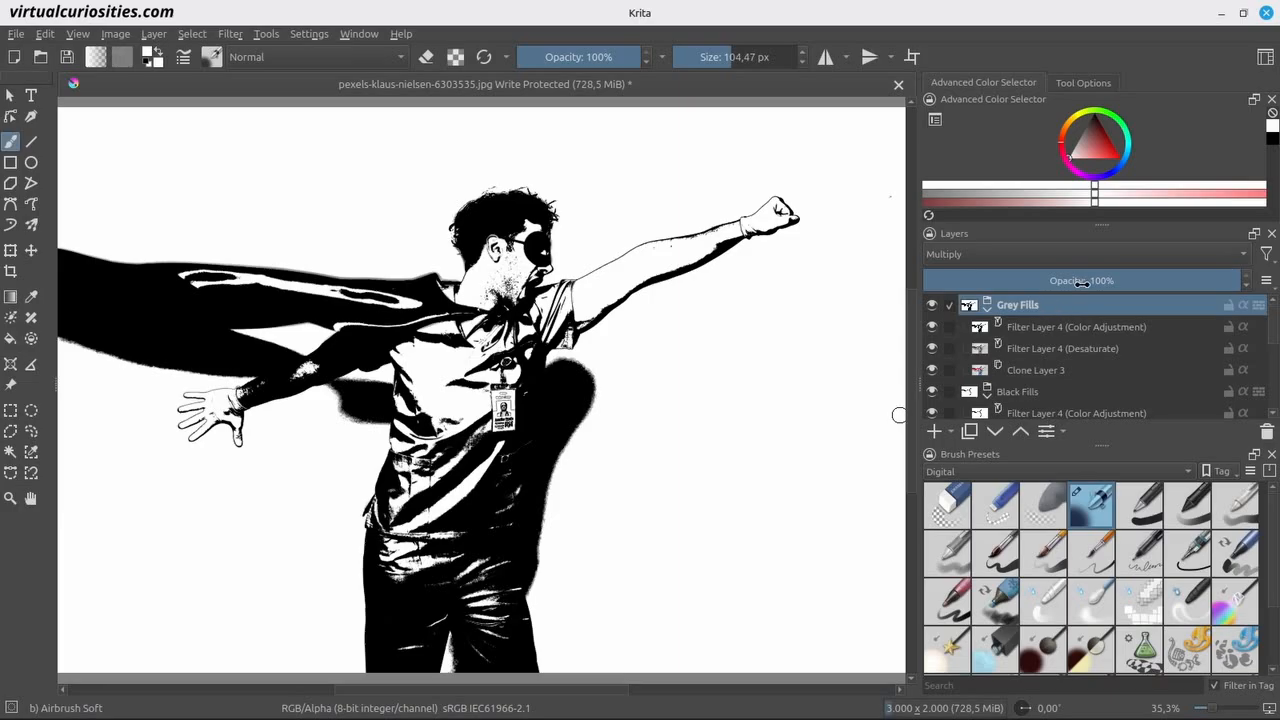
drag(1082, 283, 1002, 278)
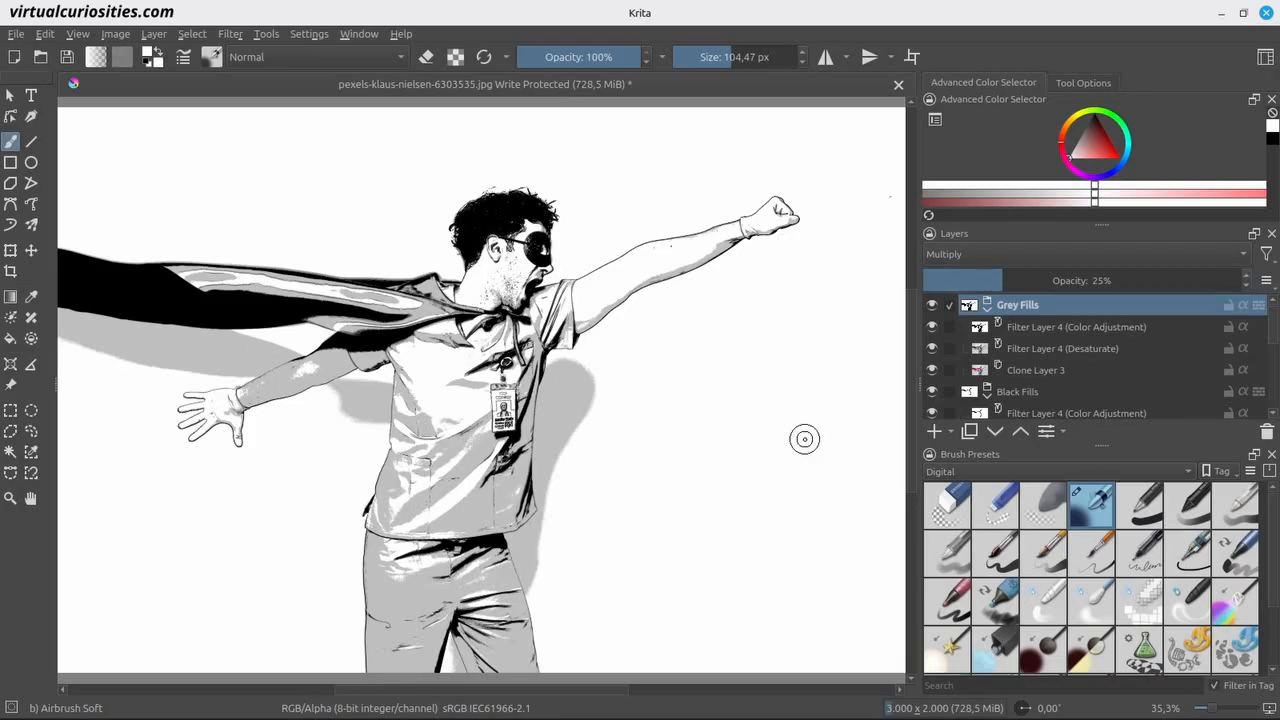
Add a Halftone filter layer with a pixel-based screentone size of 15 px and move it above the Grey Fills group.
click(946, 432)
click(965, 531)
click(361, 307)
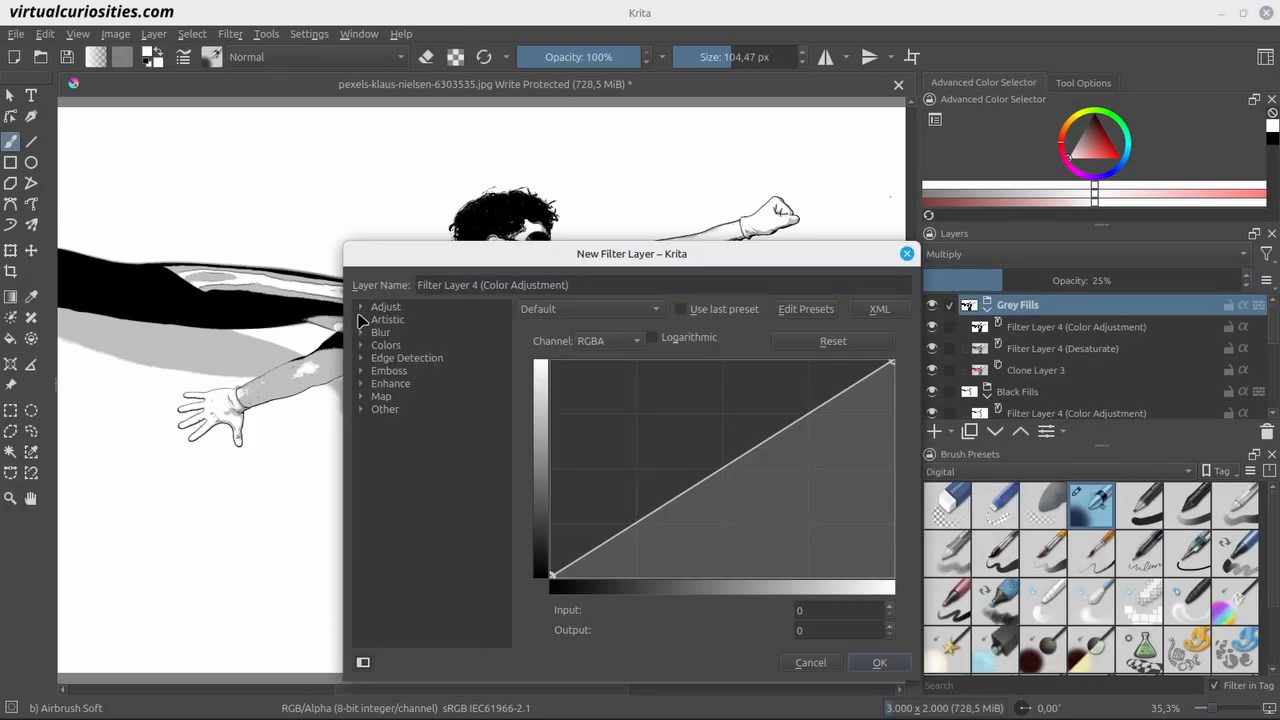
click(362, 320)
click(405, 333)
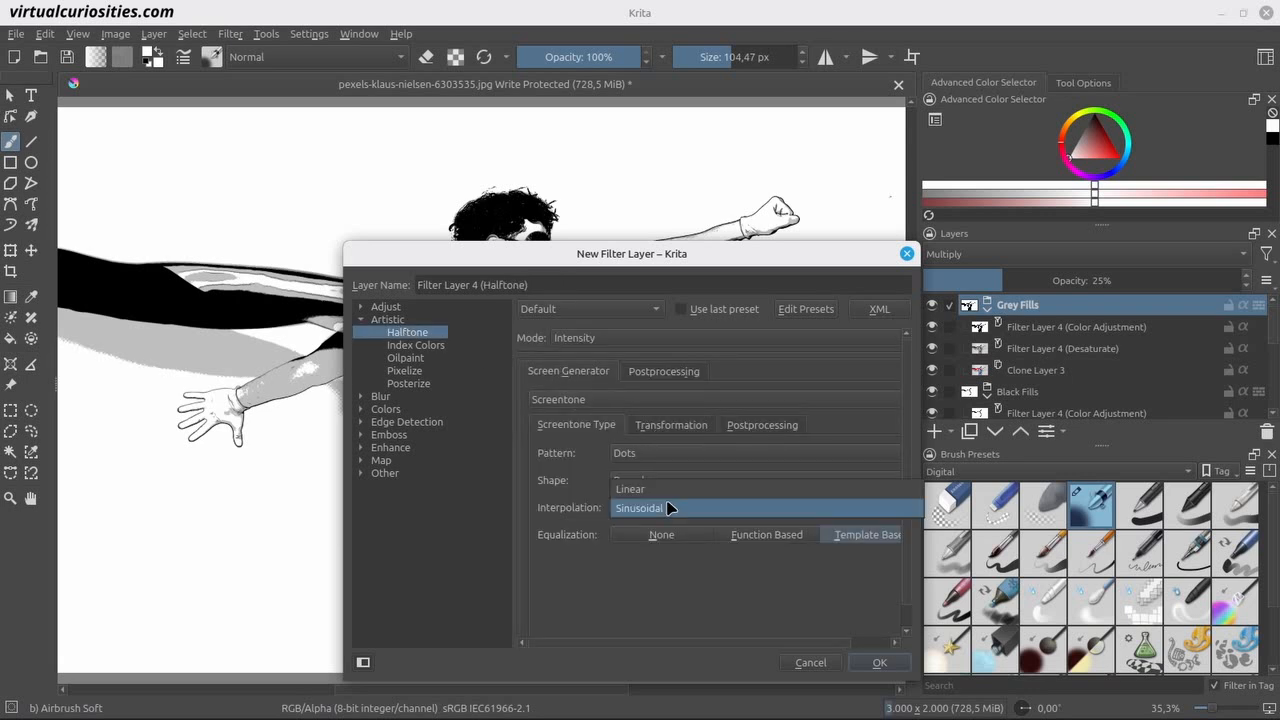
click(664, 428)
click(754, 453)
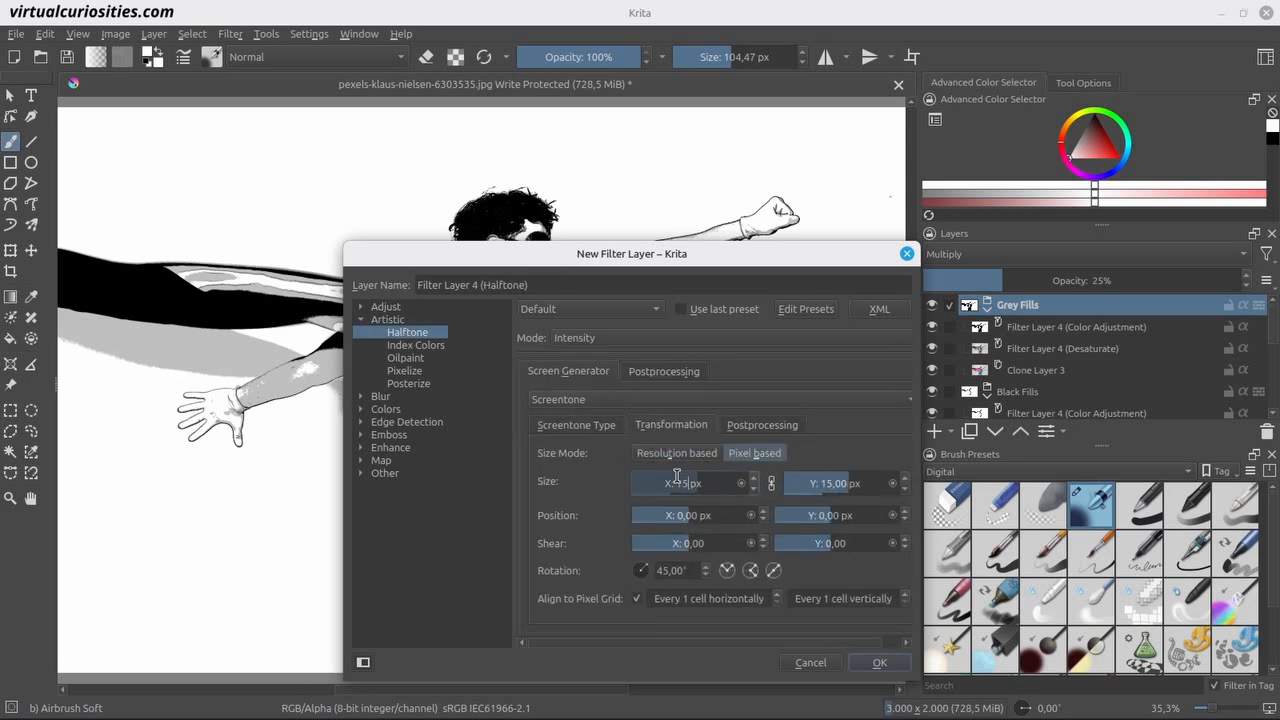
click(878, 662)
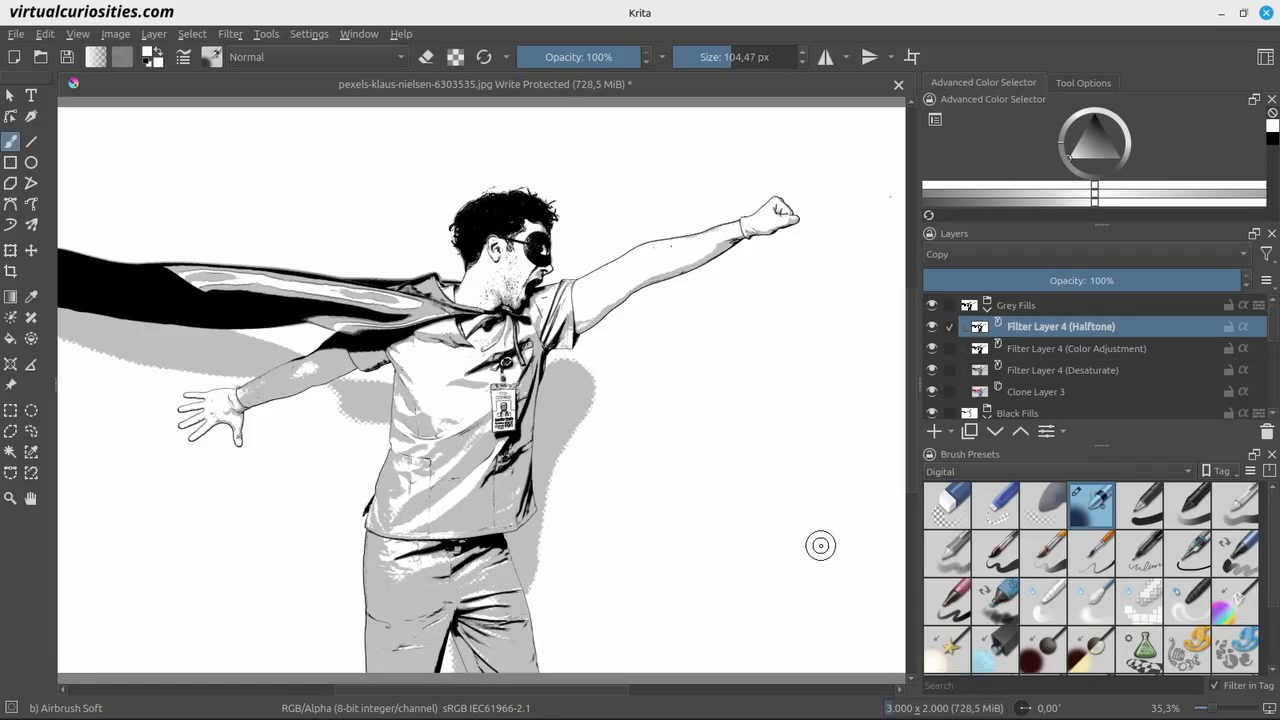
drag(1040, 338, 1078, 304)
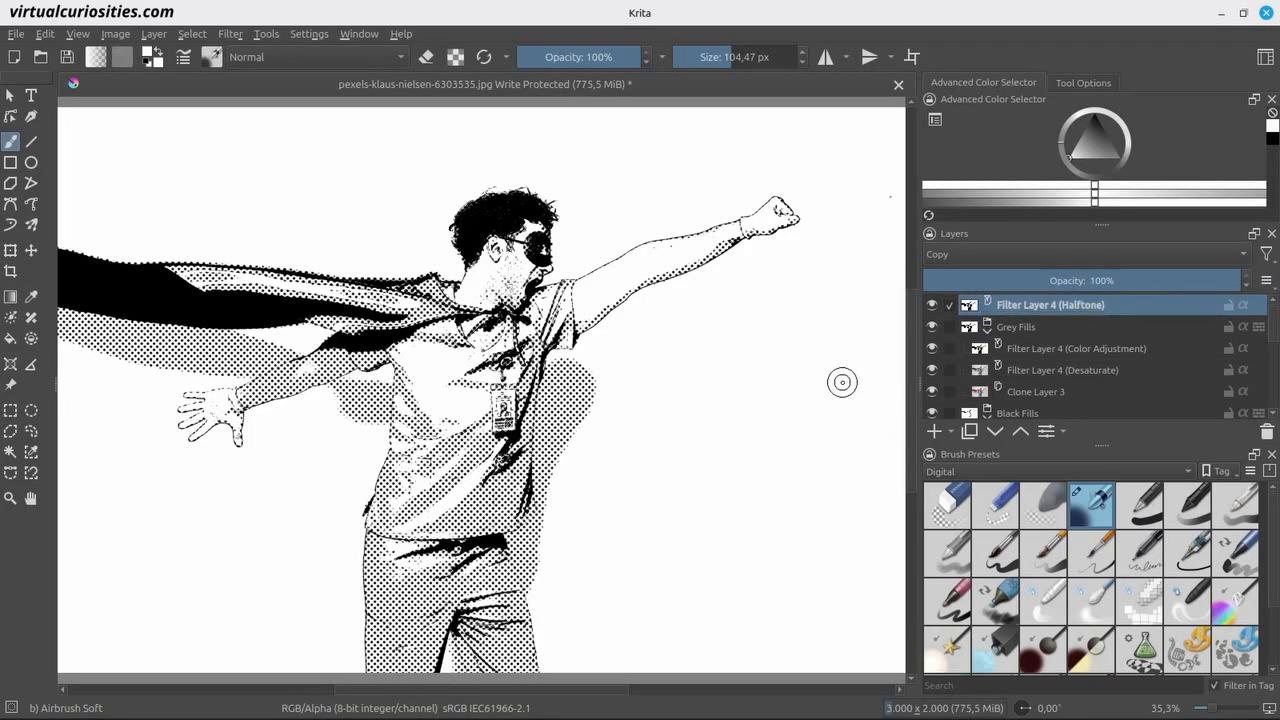